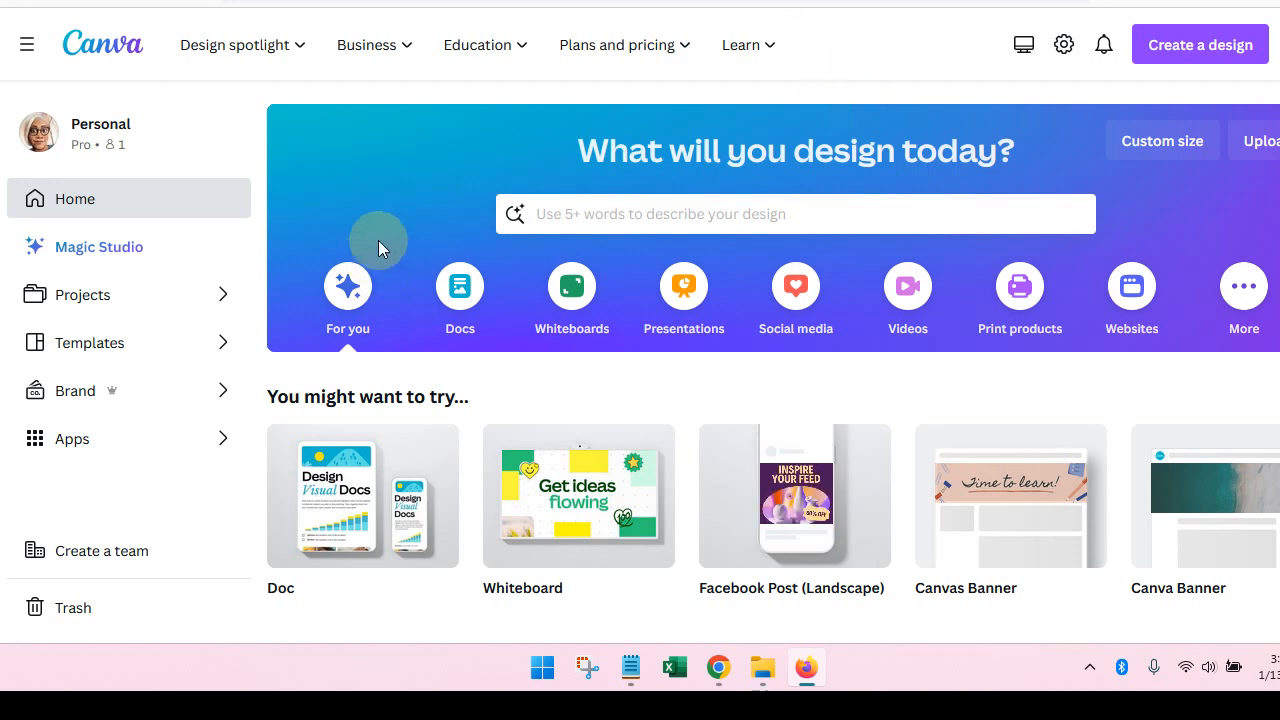
Open the recent design "Resource Guide List For Business Employees Flyer A4" and examine its header and table at 101% zoom
{"action": "scroll", "coordinate": [545, 212], "scroll_direction": "down", "scroll_amount": 4}
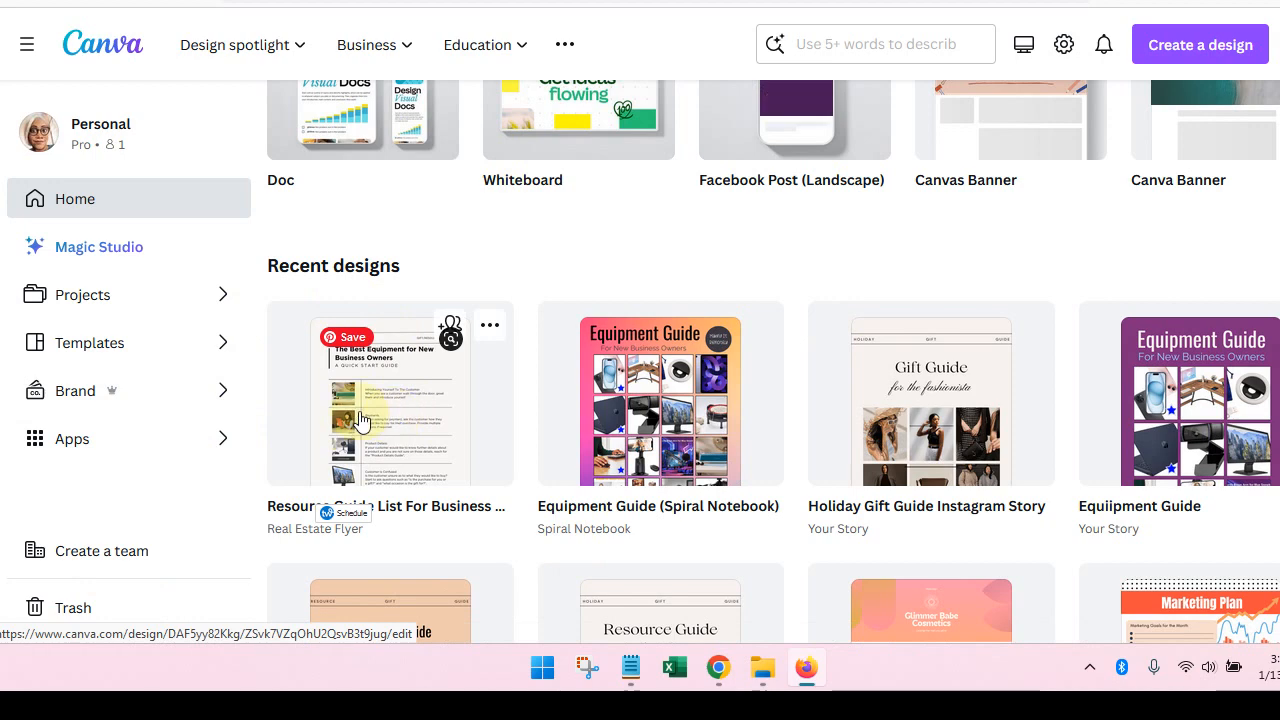
{"action": "scroll", "coordinate": [363, 422], "scroll_direction": "up", "scroll_amount": 4}
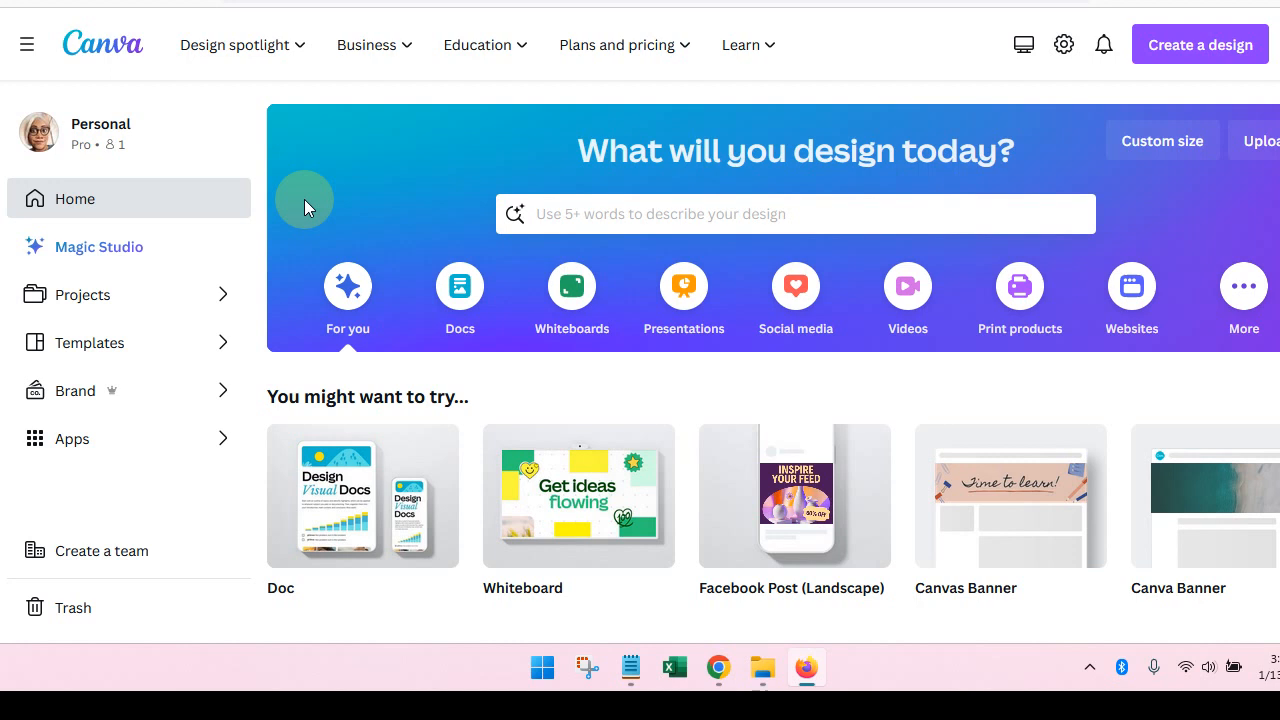
{"action": "scroll", "coordinate": [425, 322], "scroll_direction": "down", "scroll_amount": 4}
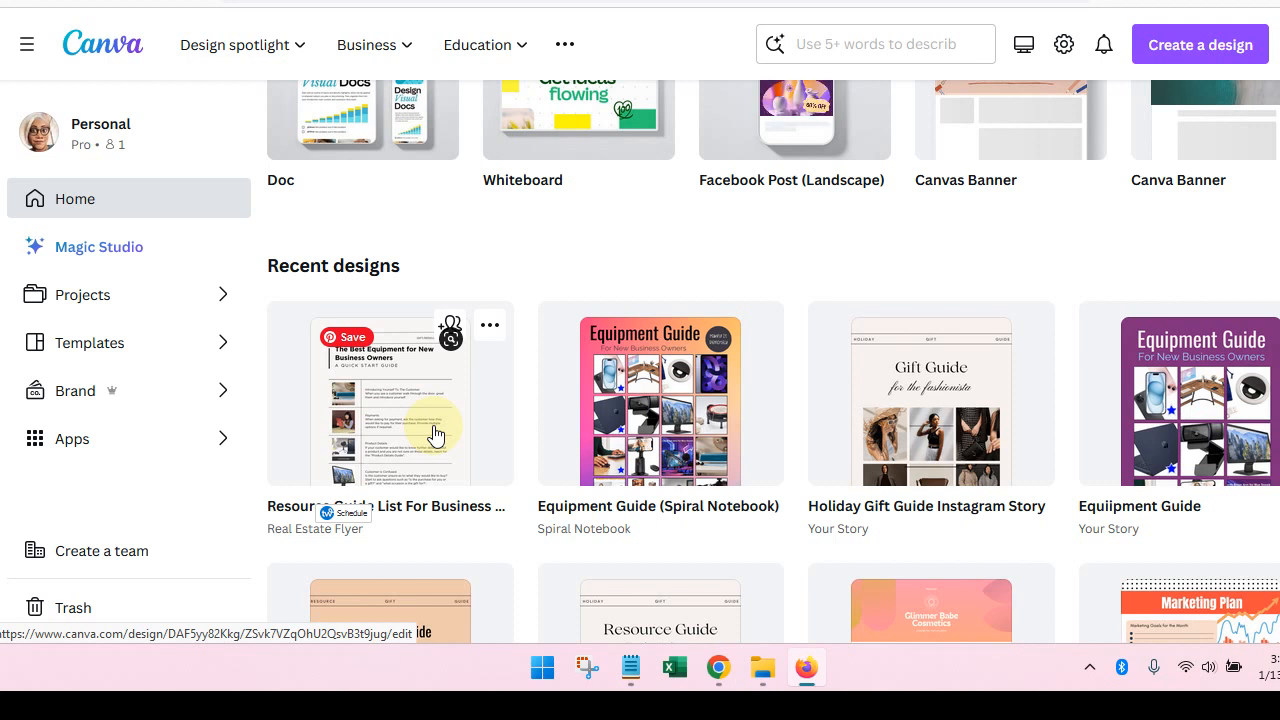
{"action": "left_click", "coordinate": [372, 425]}
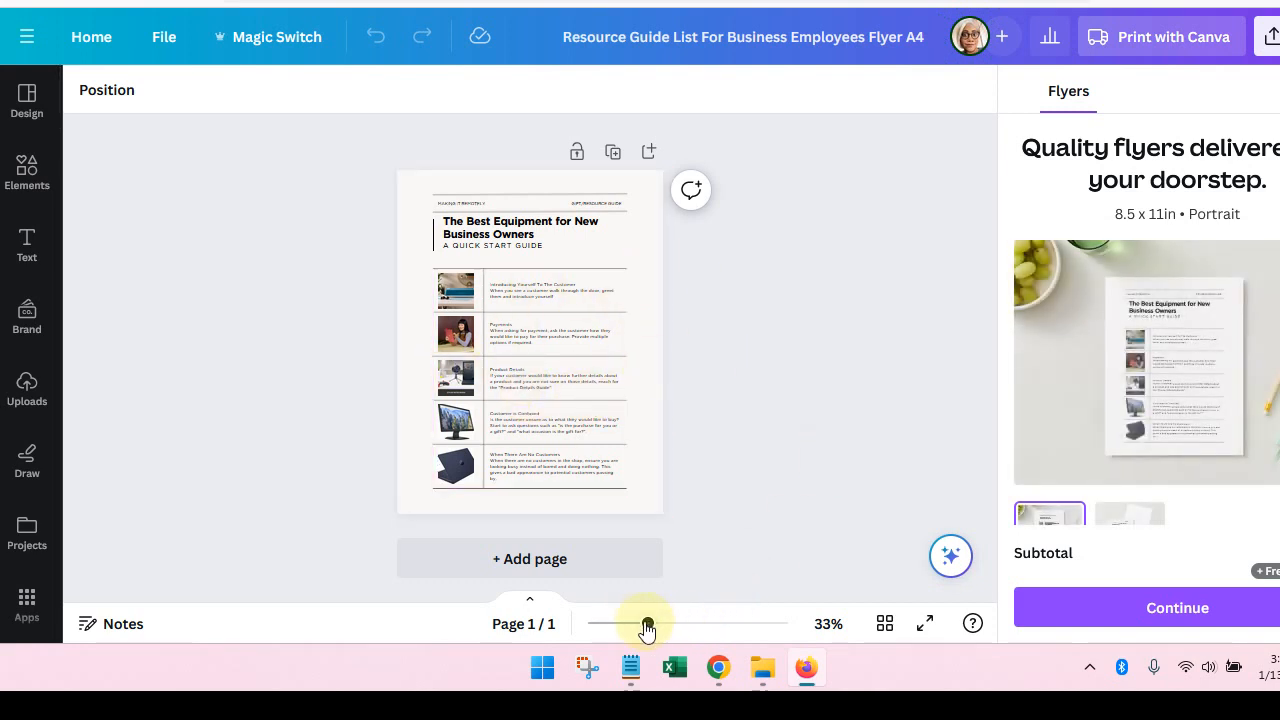
{"action": "left_click", "coordinate": [1279, 91]}
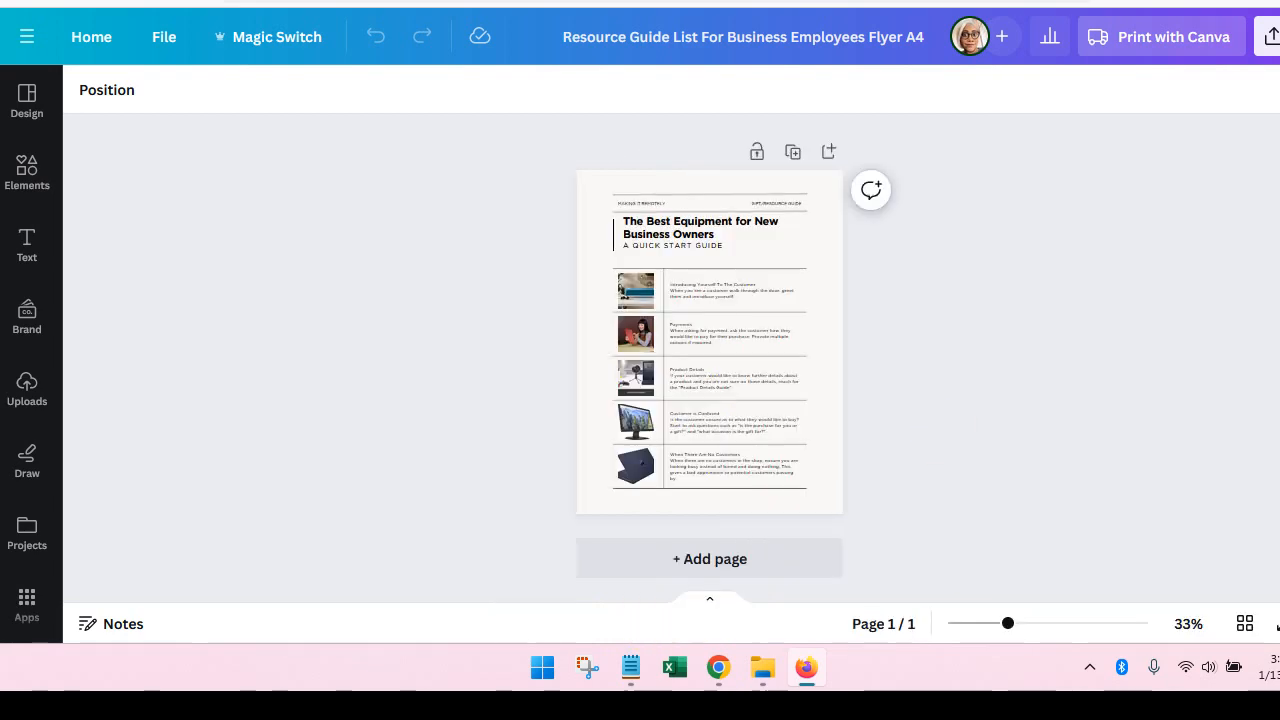
{"action": "left_click_drag", "start_coordinate": [1008, 624], "coordinate": [1066, 623]}
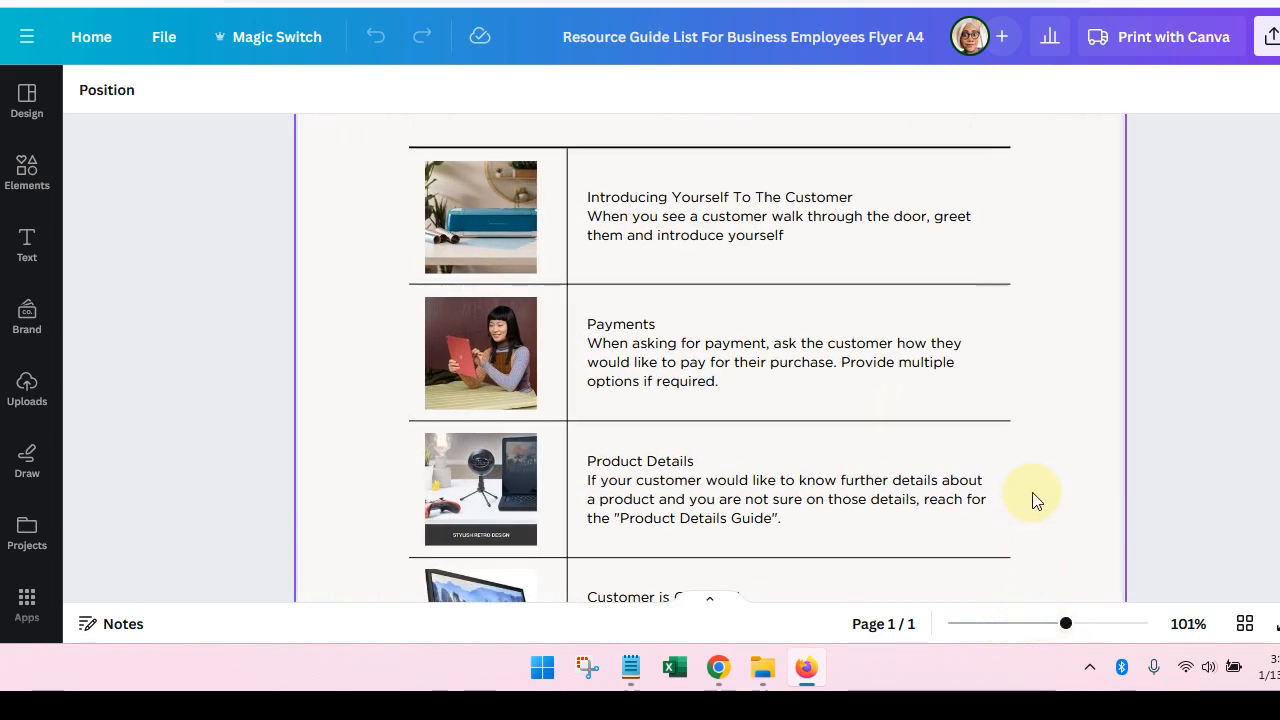
{"action": "scroll", "coordinate": [1034, 500], "scroll_direction": "up", "scroll_amount": 3}
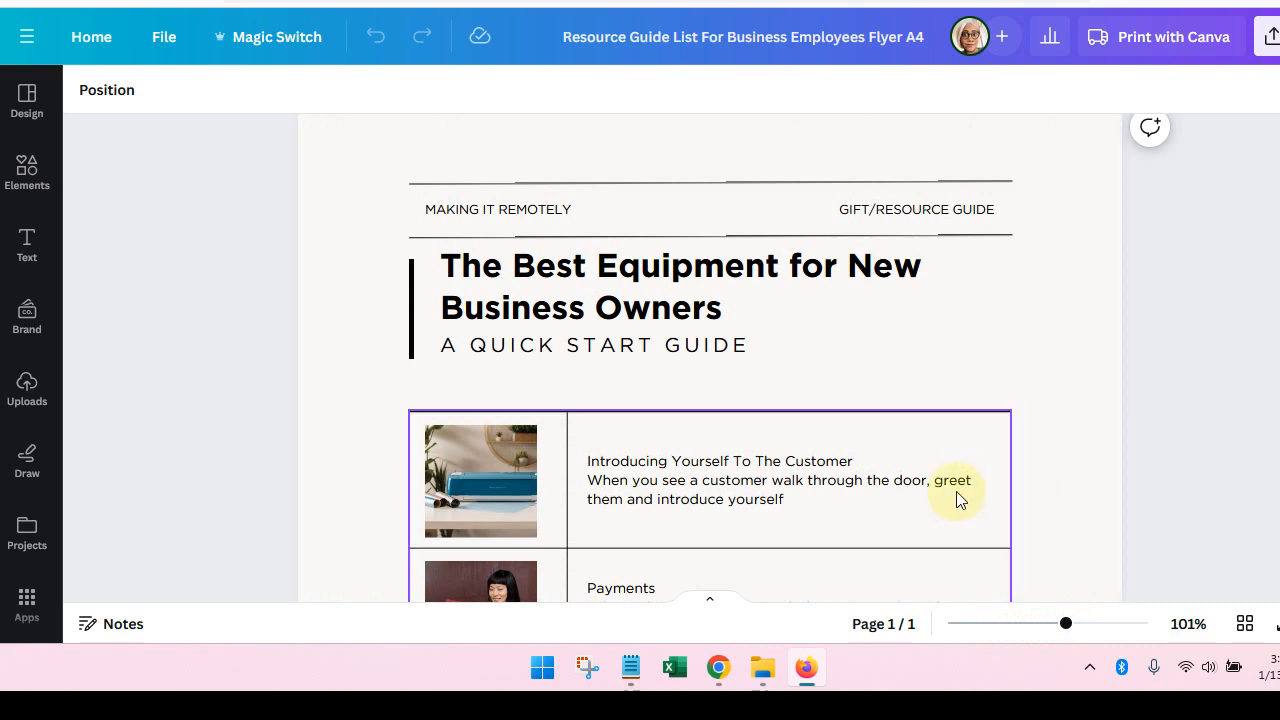
Copy the Customer Conversations Template link from the Notepad file and open it in a new Firefox tab
{"action": "left_click", "coordinate": [631, 670]}
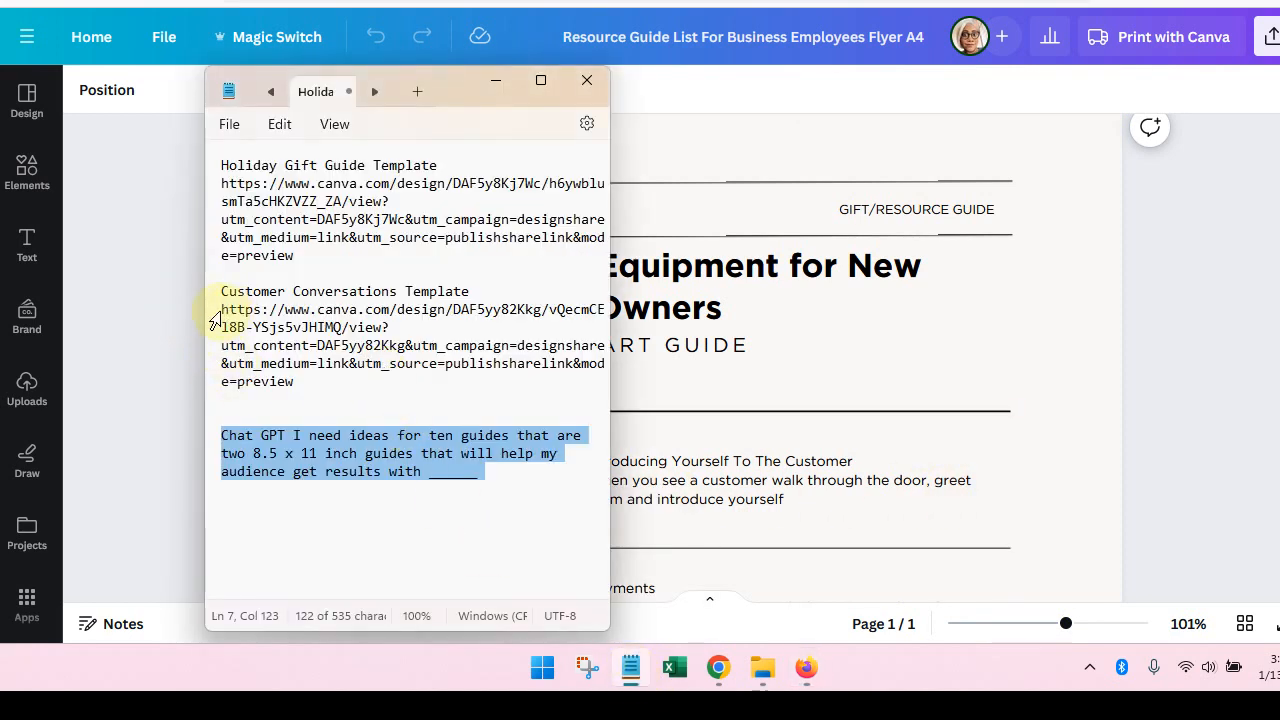
{"action": "left_click_drag", "start_coordinate": [221, 311], "coordinate": [318, 392]}
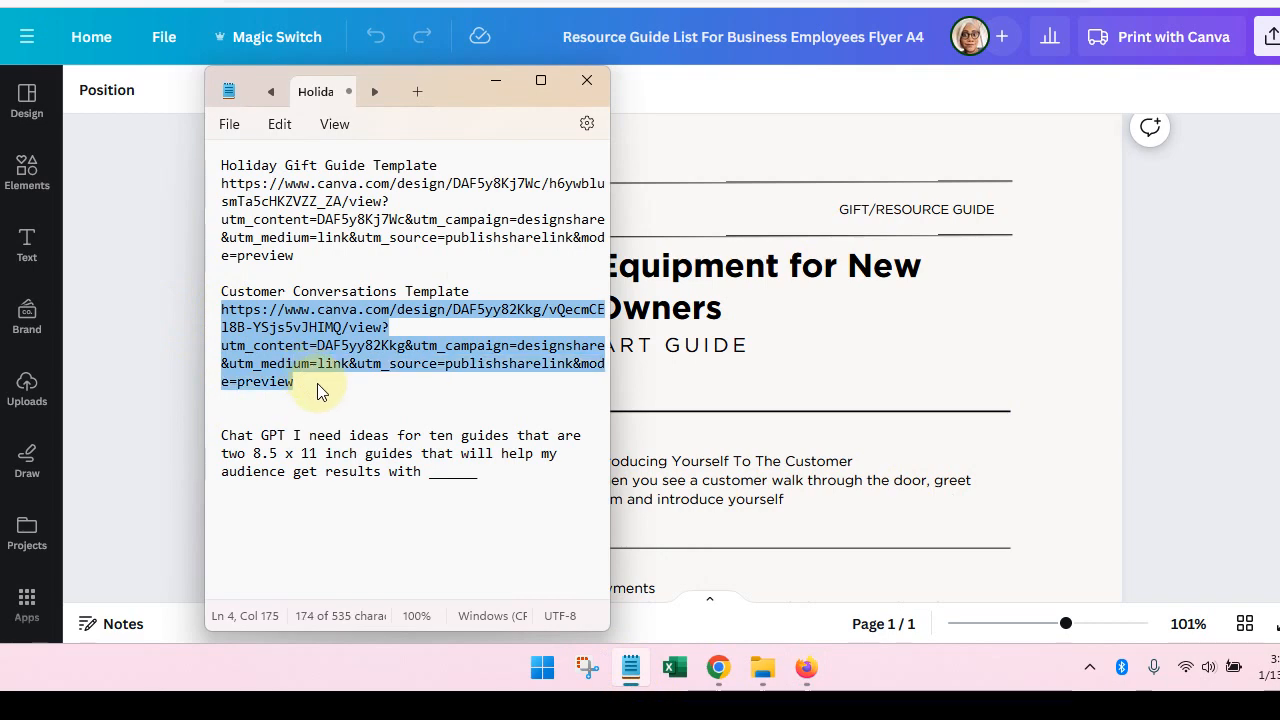
{"action": "right_click", "coordinate": [288, 322]}
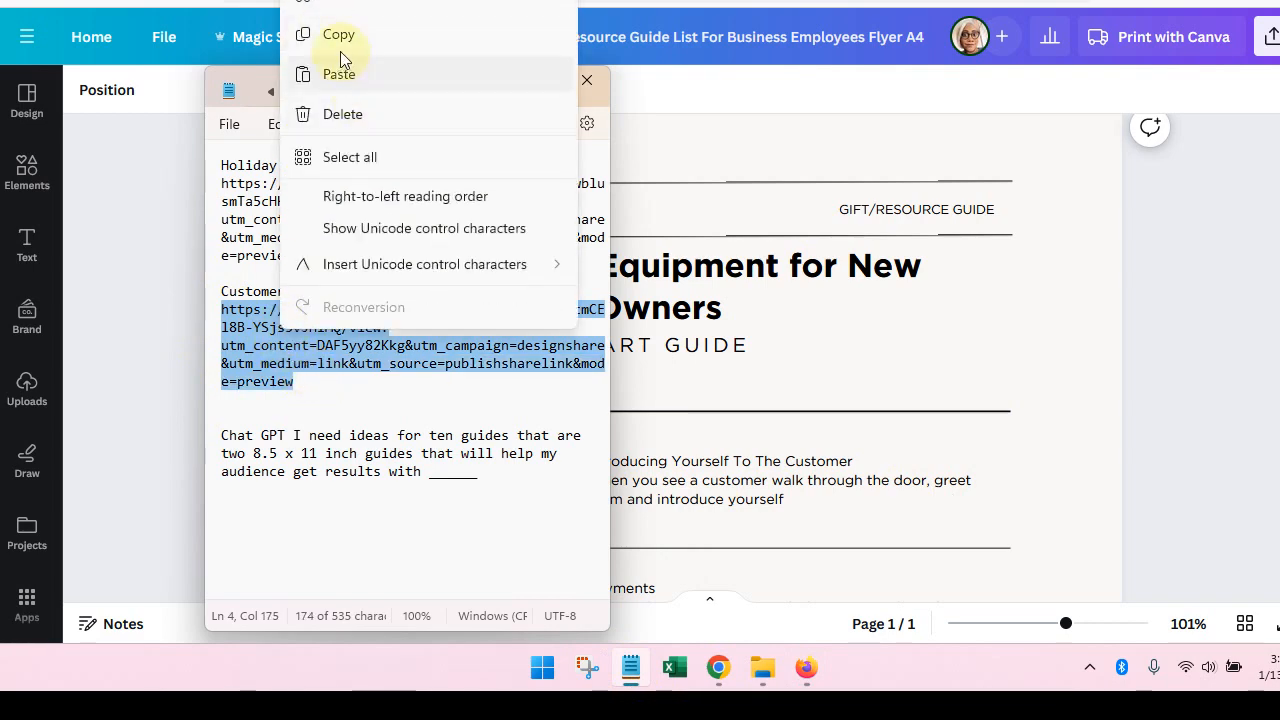
{"action": "left_click", "coordinate": [340, 35]}
{"action": "left_click", "coordinate": [943, 1]}
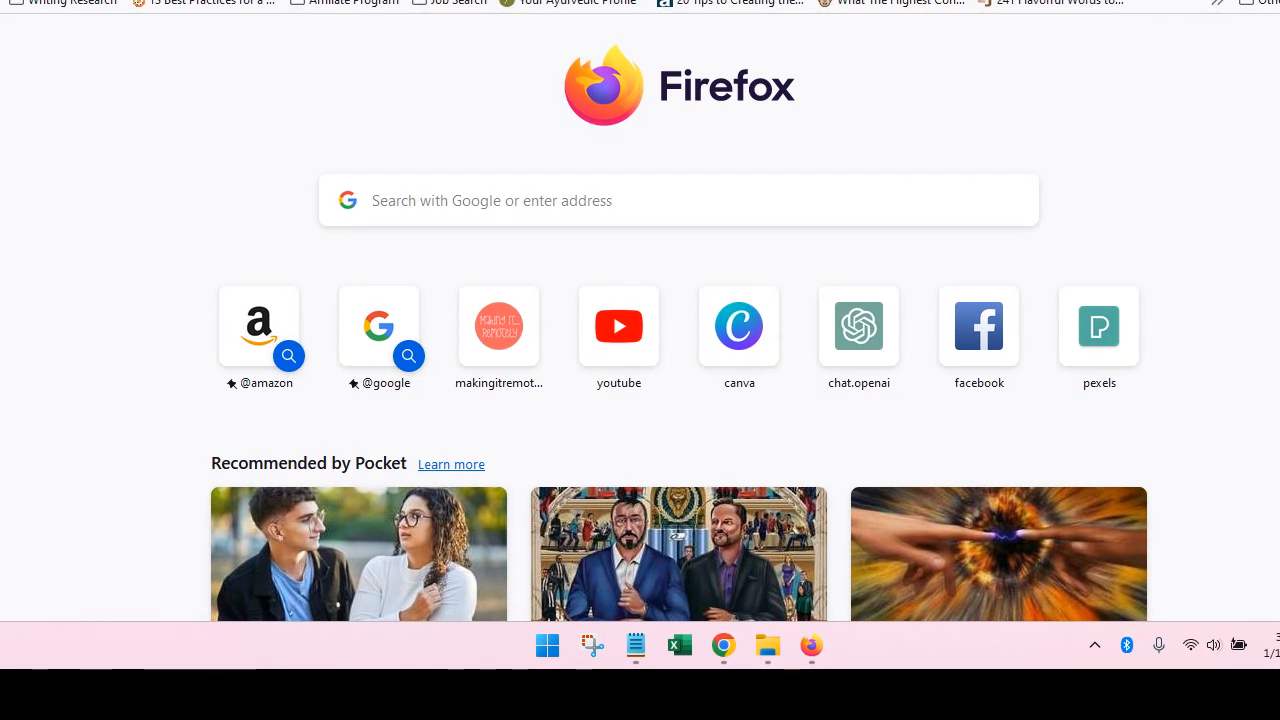
{"action": "left_click", "coordinate": [640, 1]}
{"action": "key", "text": "ctrl+v"}
{"action": "key", "text": "Return"}
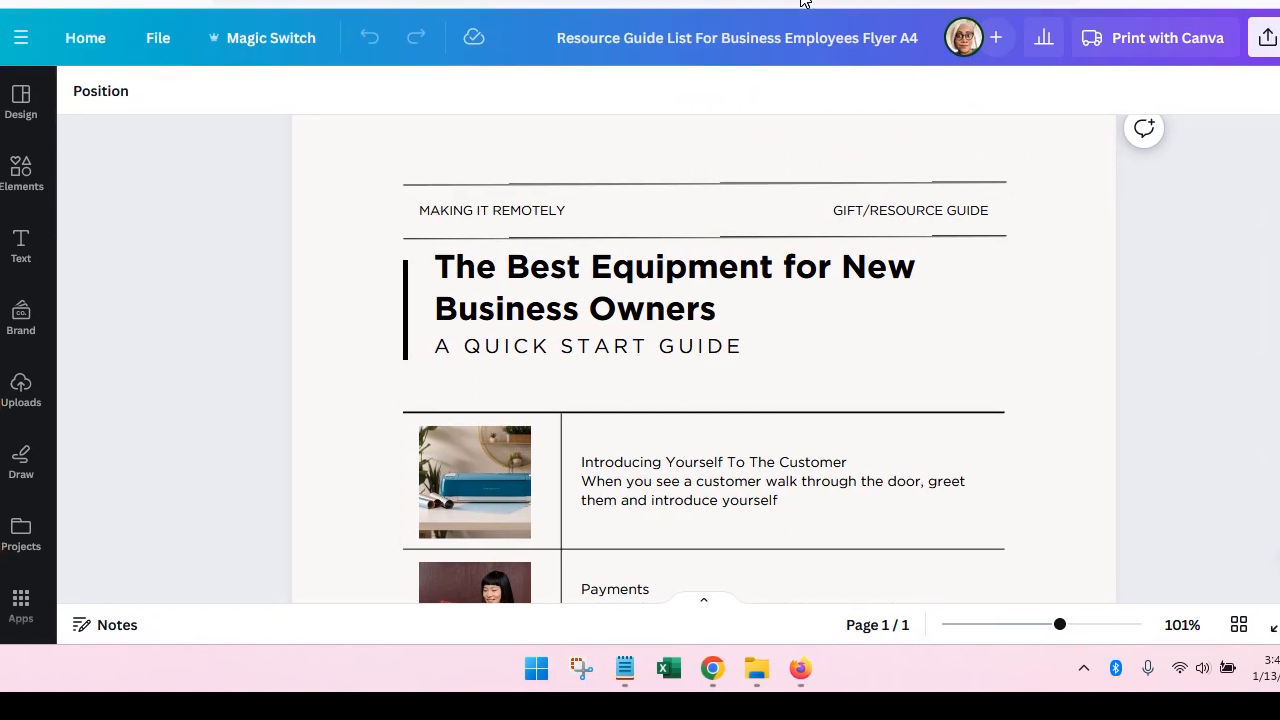
Return to the Canva home page and search the templates for "guide"
{"action": "left_click", "coordinate": [88, 32]}
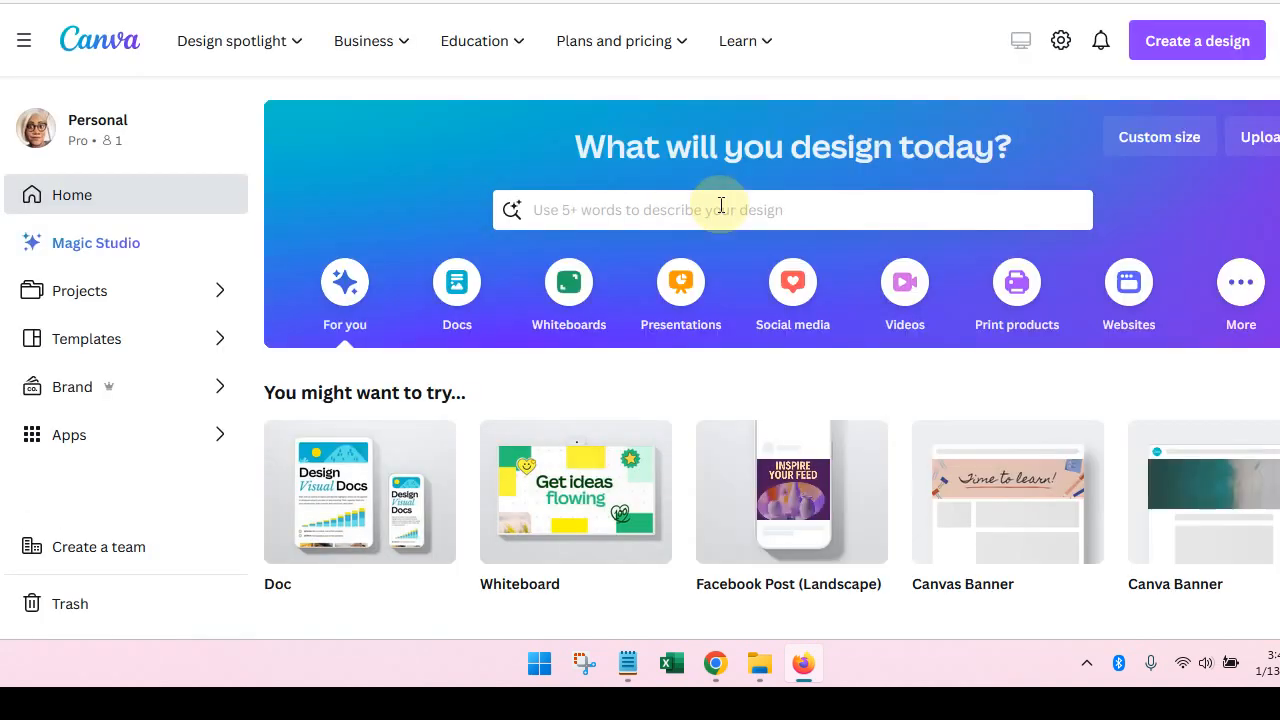
{"action": "left_click", "coordinate": [720, 205]}
{"action": "type", "text": "guid"}
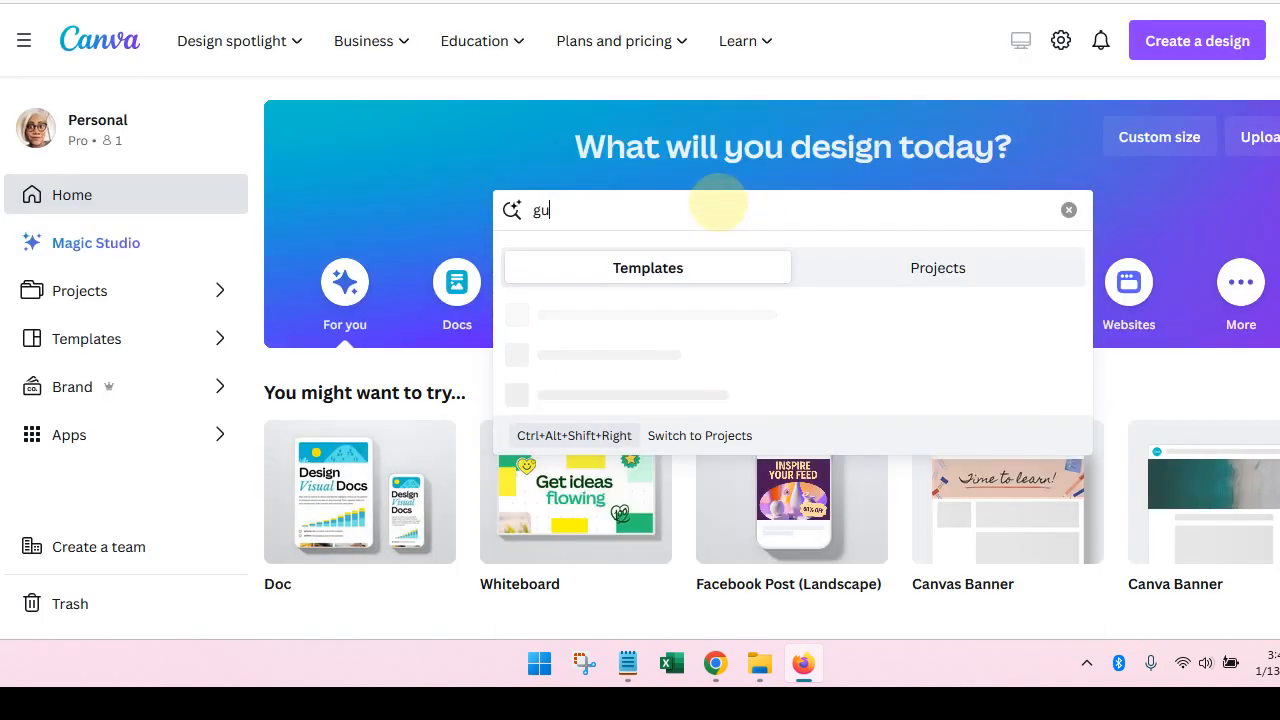
{"action": "type", "text": "e"}
{"action": "key", "text": "Return"}
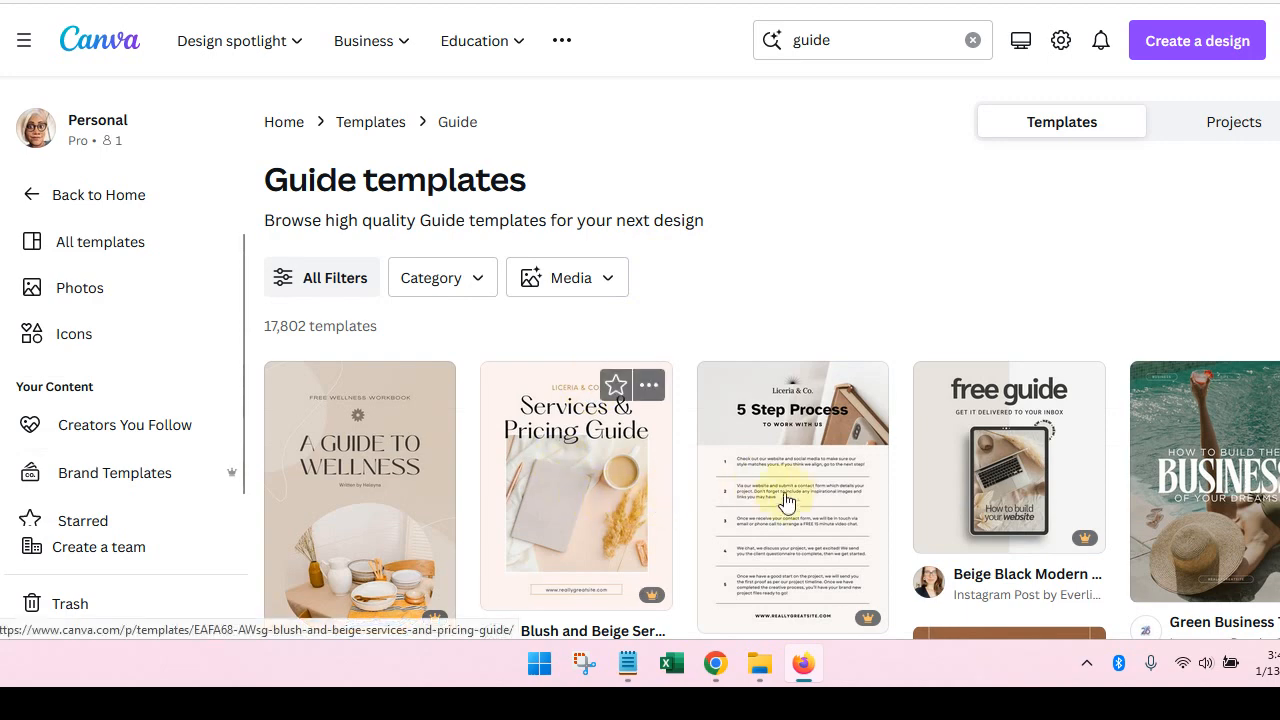
Start a design from the "Beige Professional Practice Guide List For Business Employees Flyer A4" template and dismiss the flyer printing offer
{"action": "scroll", "coordinate": [806, 477], "scroll_direction": "down", "scroll_amount": 3}
{"action": "scroll", "coordinate": [806, 477], "scroll_direction": "down", "scroll_amount": 2}
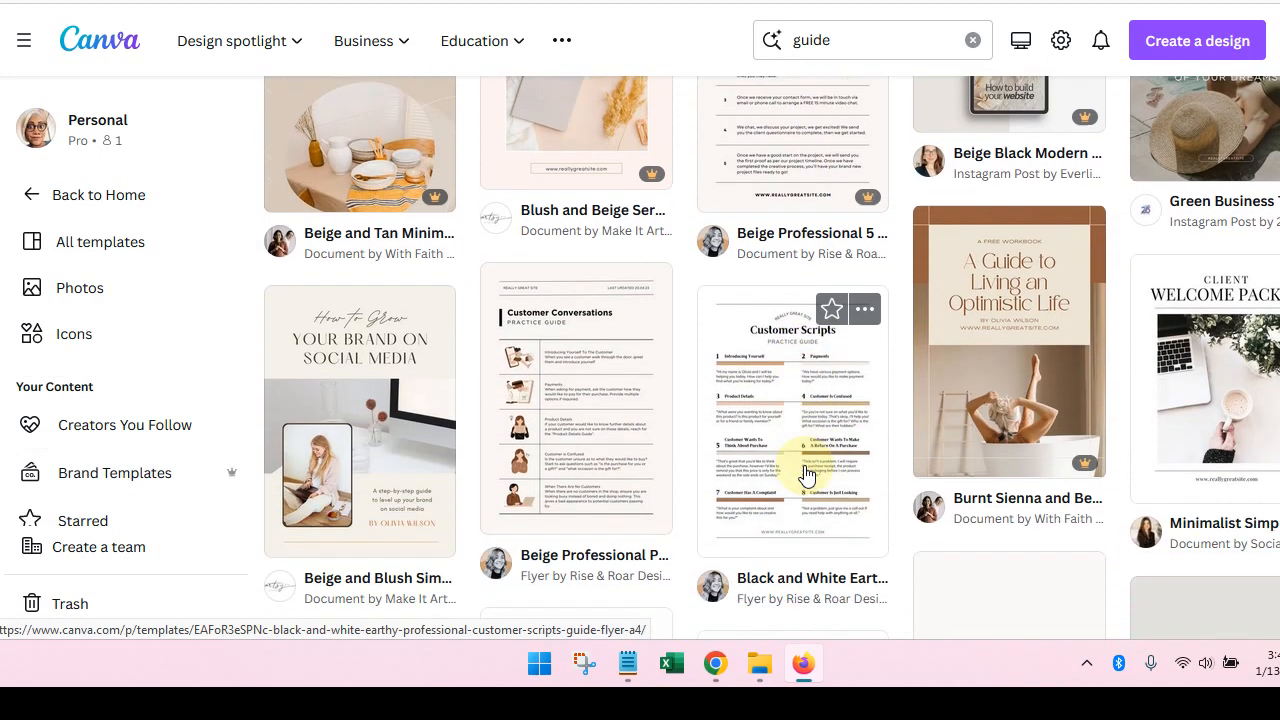
{"action": "left_click", "coordinate": [589, 350]}
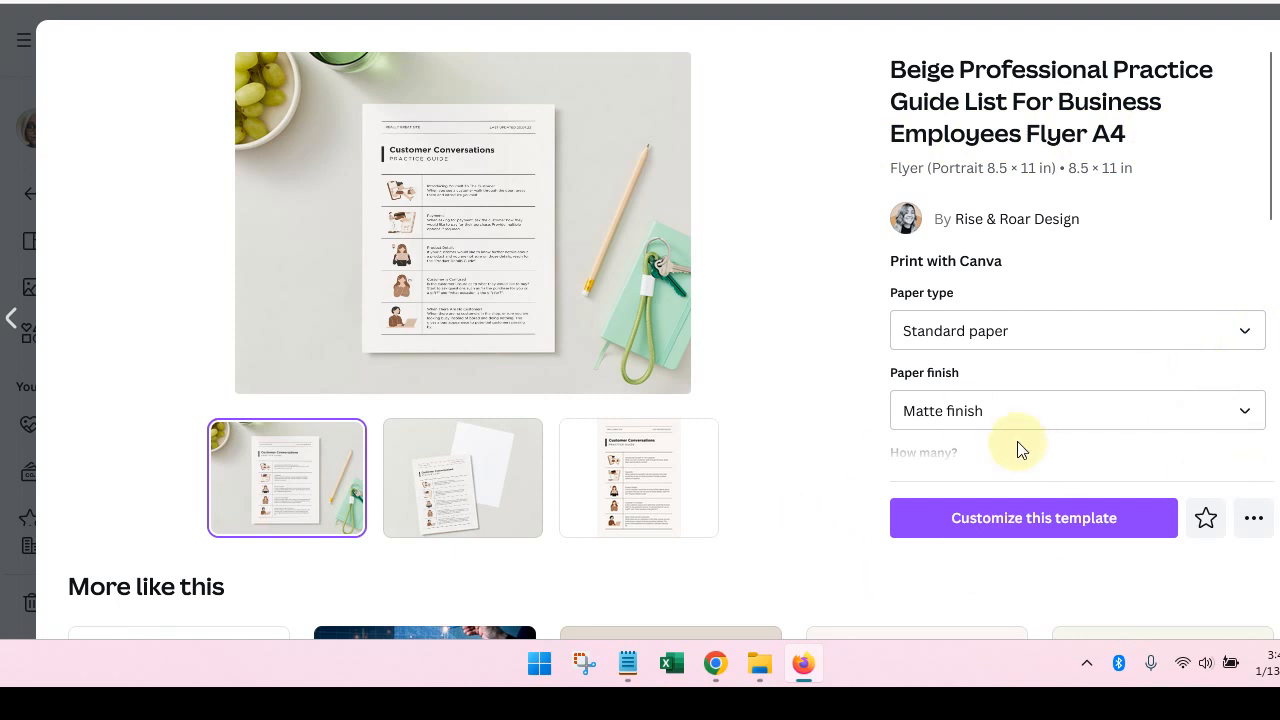
{"action": "left_click", "coordinate": [1031, 523]}
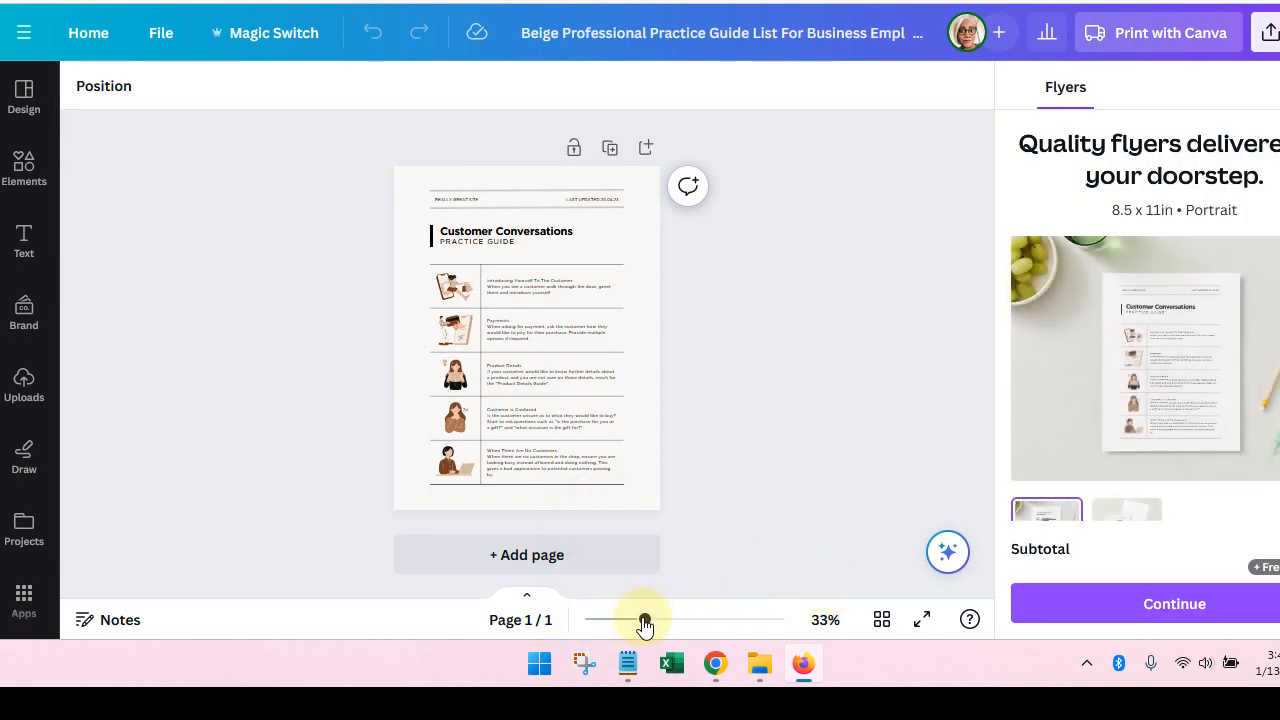
{"action": "left_click_drag", "start_coordinate": [645, 620], "coordinate": [675, 628]}
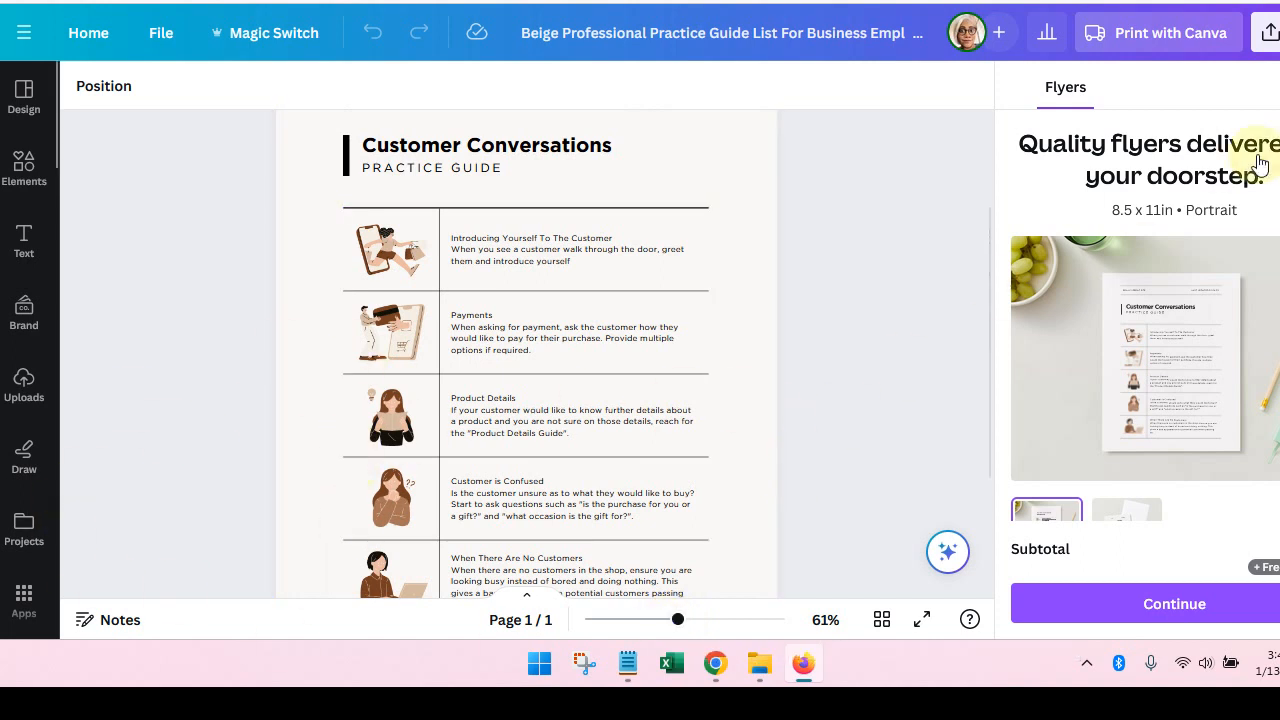
{"action": "left_click", "coordinate": [1279, 87]}
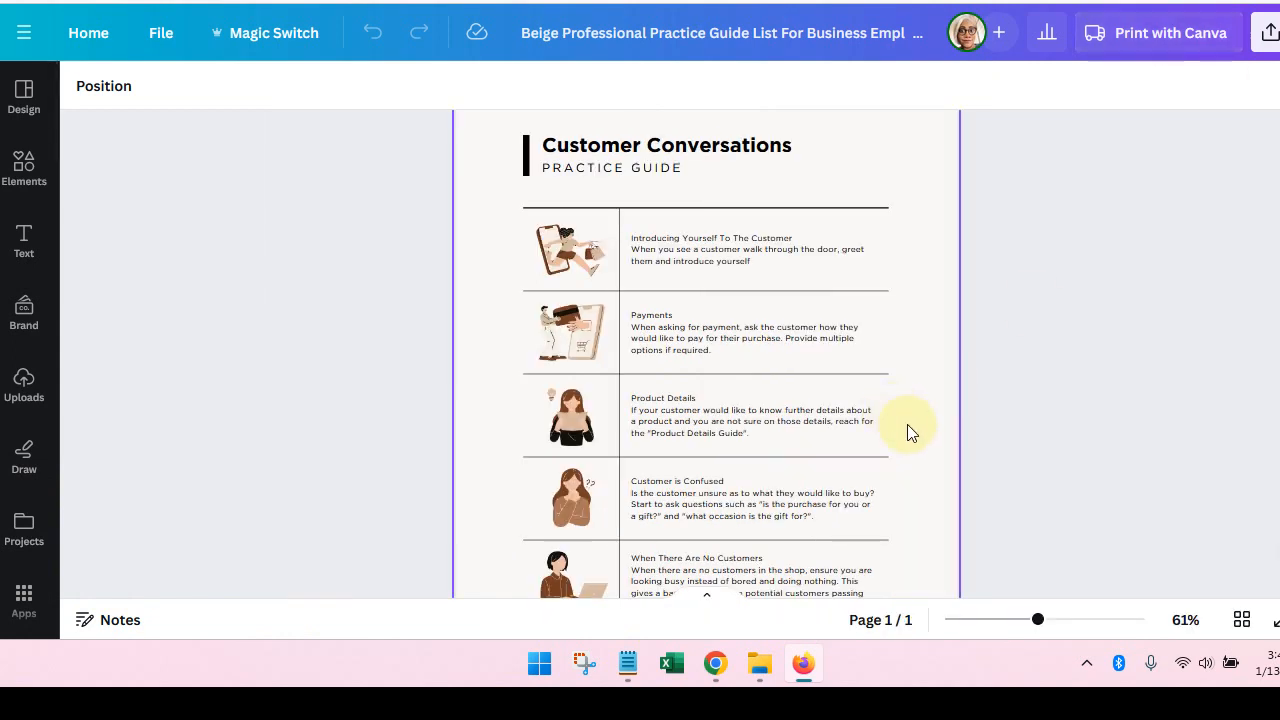
Replace the "REALLY GREAT SITE" header text with "MAKINGITREMOTELY.COM"
{"action": "scroll", "coordinate": [1047, 433], "scroll_direction": "up", "scroll_amount": 2}
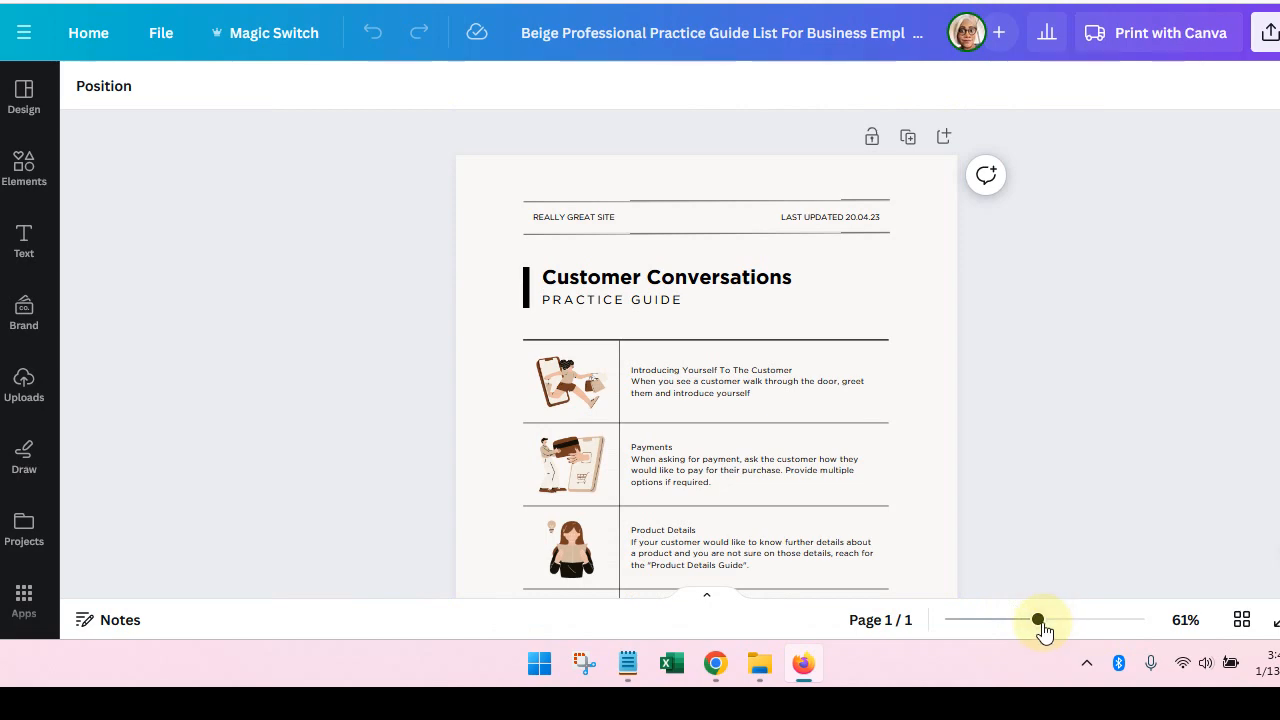
{"action": "left_click_drag", "start_coordinate": [1040, 621], "coordinate": [1066, 622]}
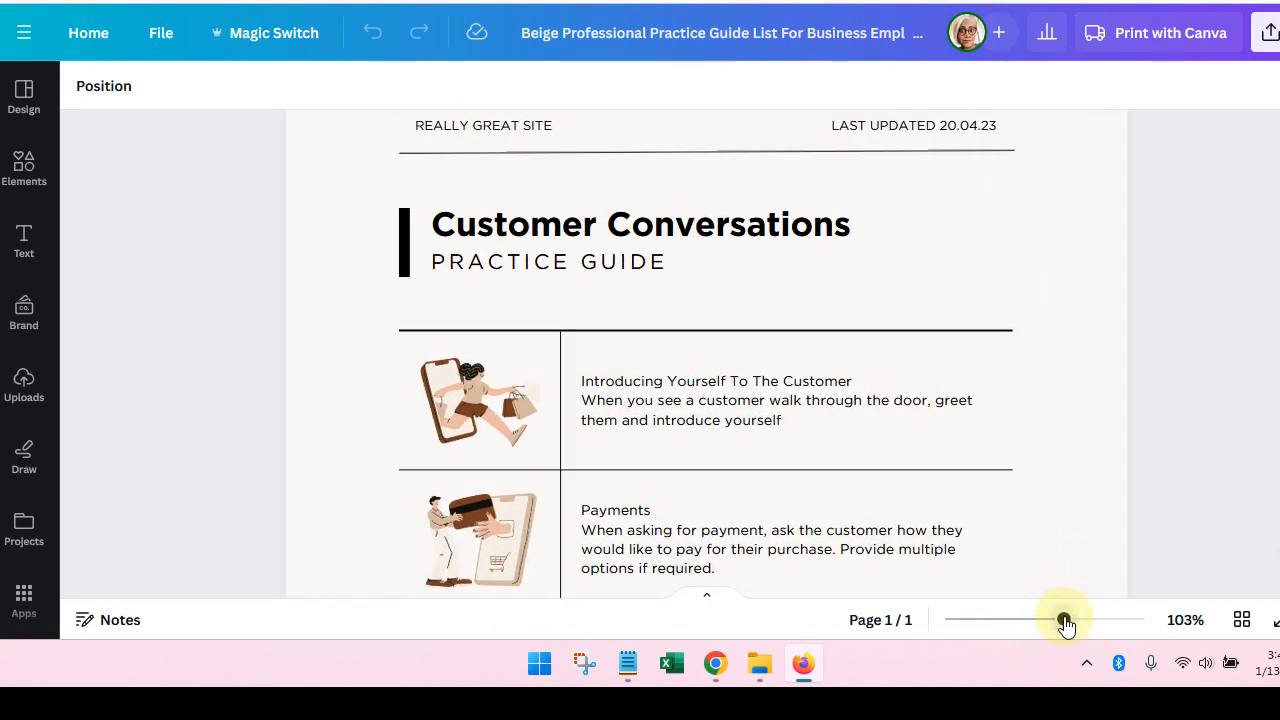
{"action": "scroll", "coordinate": [908, 501], "scroll_direction": "up", "scroll_amount": 2}
{"action": "scroll", "coordinate": [908, 501], "scroll_direction": "down", "scroll_amount": 1}
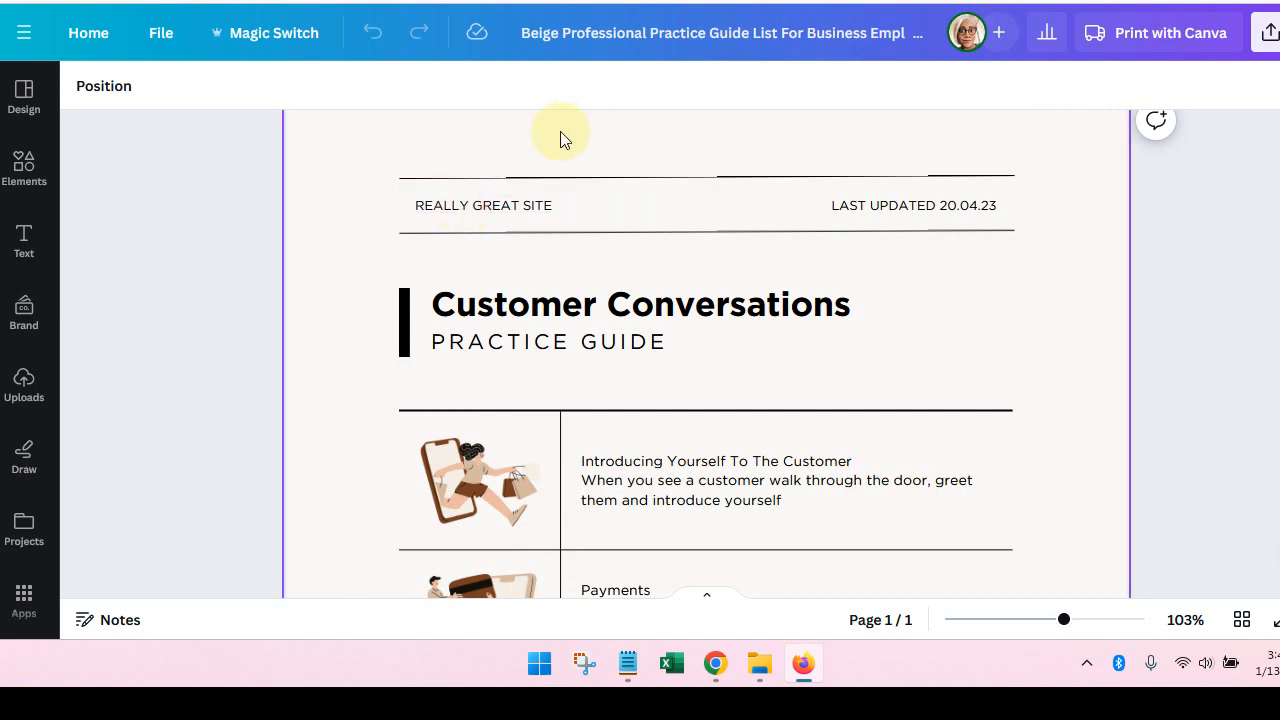
{"action": "double_click", "coordinate": [515, 210]}
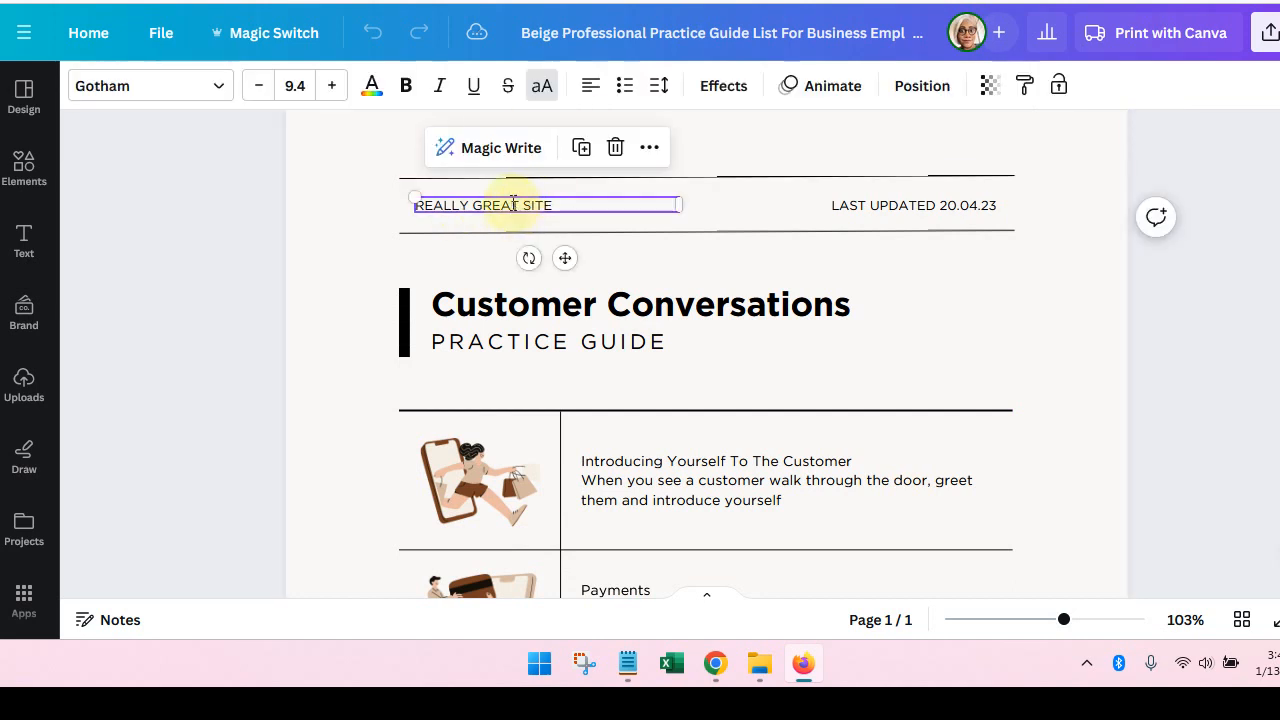
{"action": "type", "text": "MAK"}
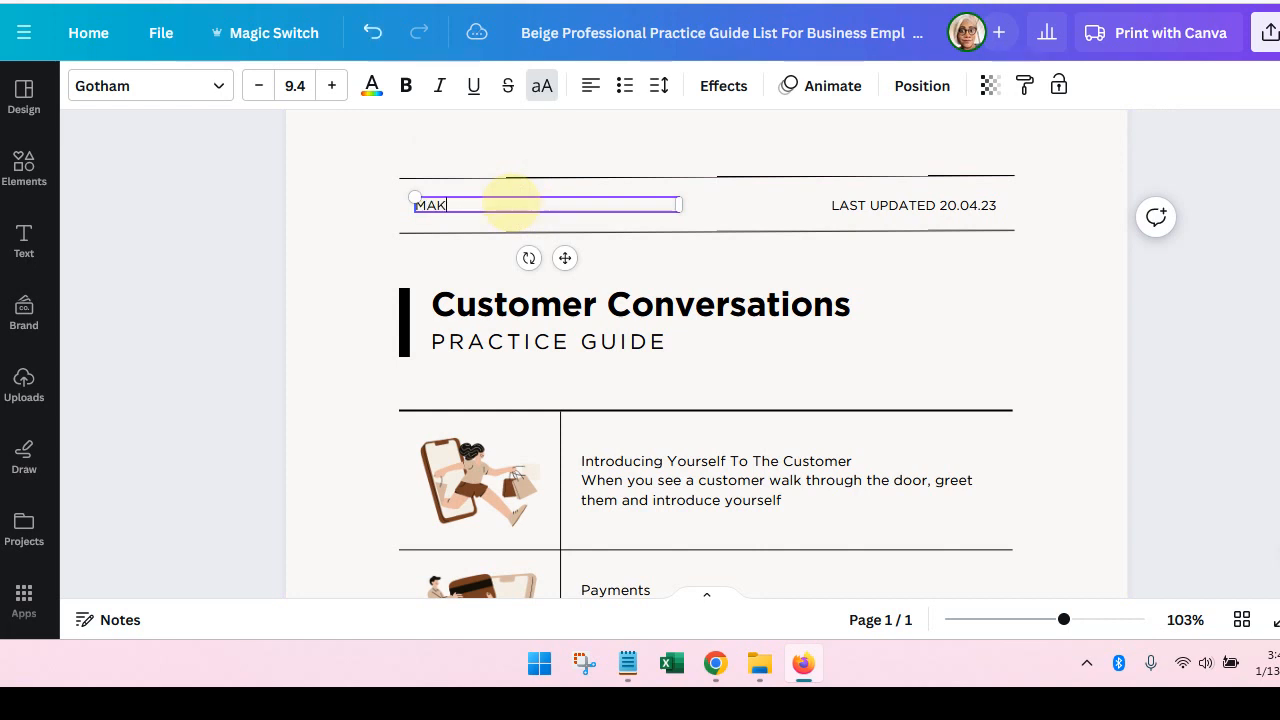
{"action": "type", "text": "INGITREMOTELY.COM"}
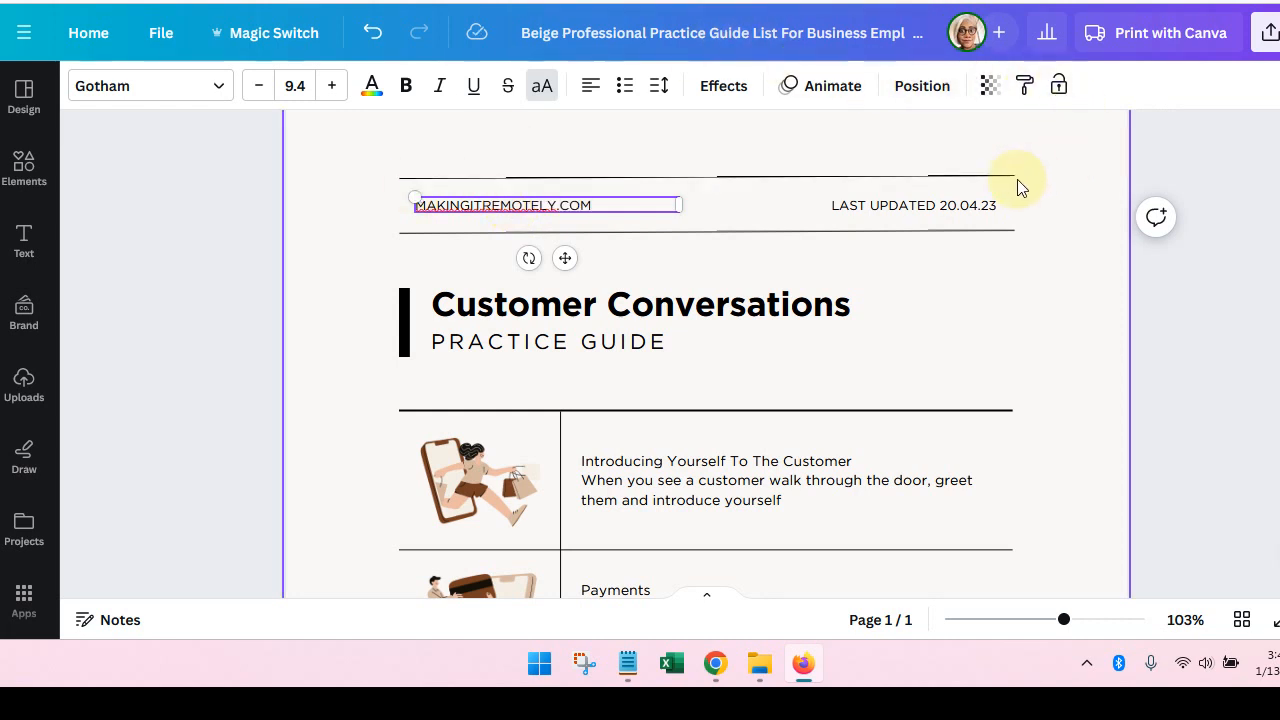
Replace the "LAST UPDATED" date text in the header with "GIFT/RESOURCE GUIDE"
{"action": "left_click", "coordinate": [901, 208]}
{"action": "left_click", "coordinate": [923, 208]}
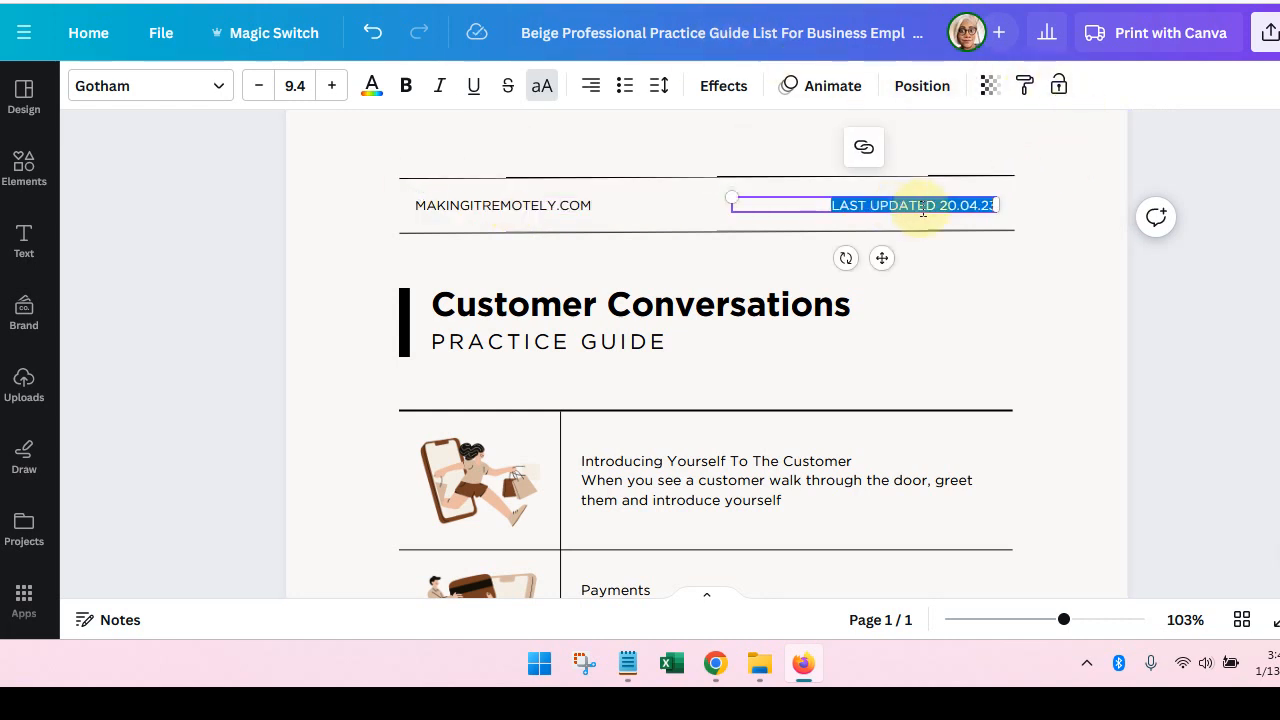
{"action": "type", "text": "GIFT"}
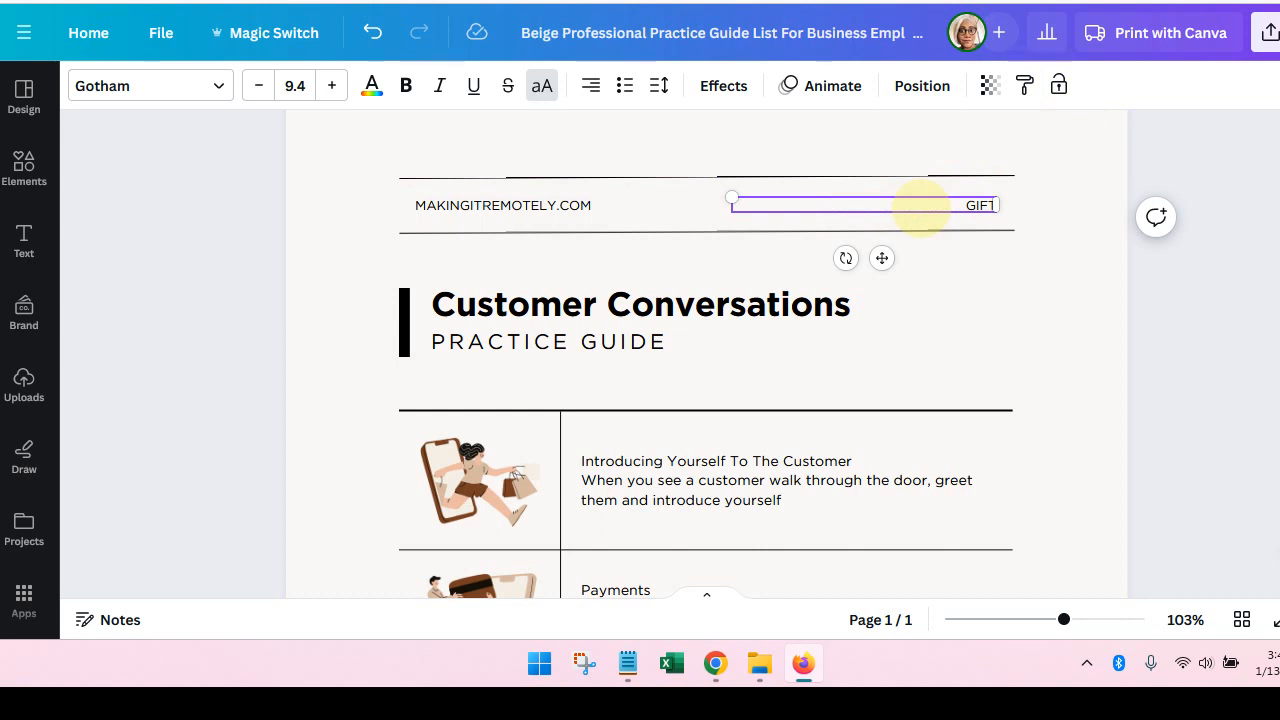
{"action": "type", "text": " RESOURCE GUIDE"}
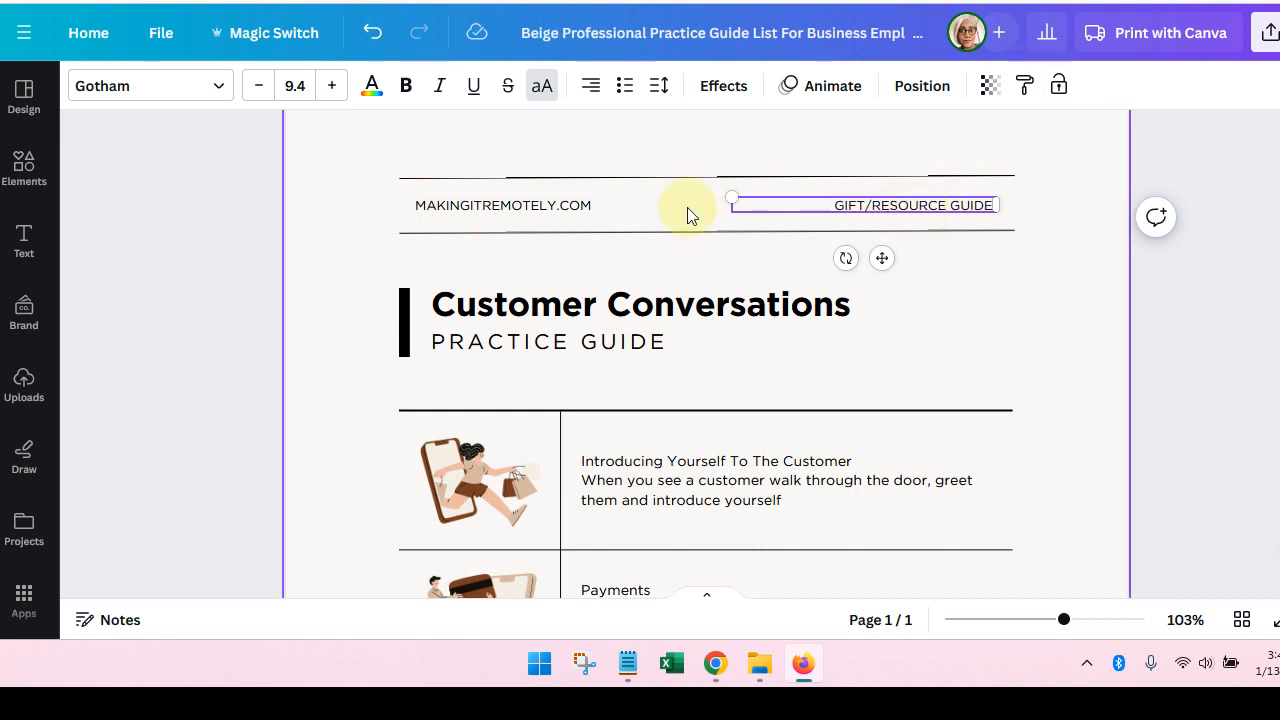
Change the "PRACTICE GUIDE" subtitle beneath the main title to "A QUICK START GUIDE"
{"action": "left_click", "coordinate": [500, 345]}
{"action": "double_click", "coordinate": [500, 345]}
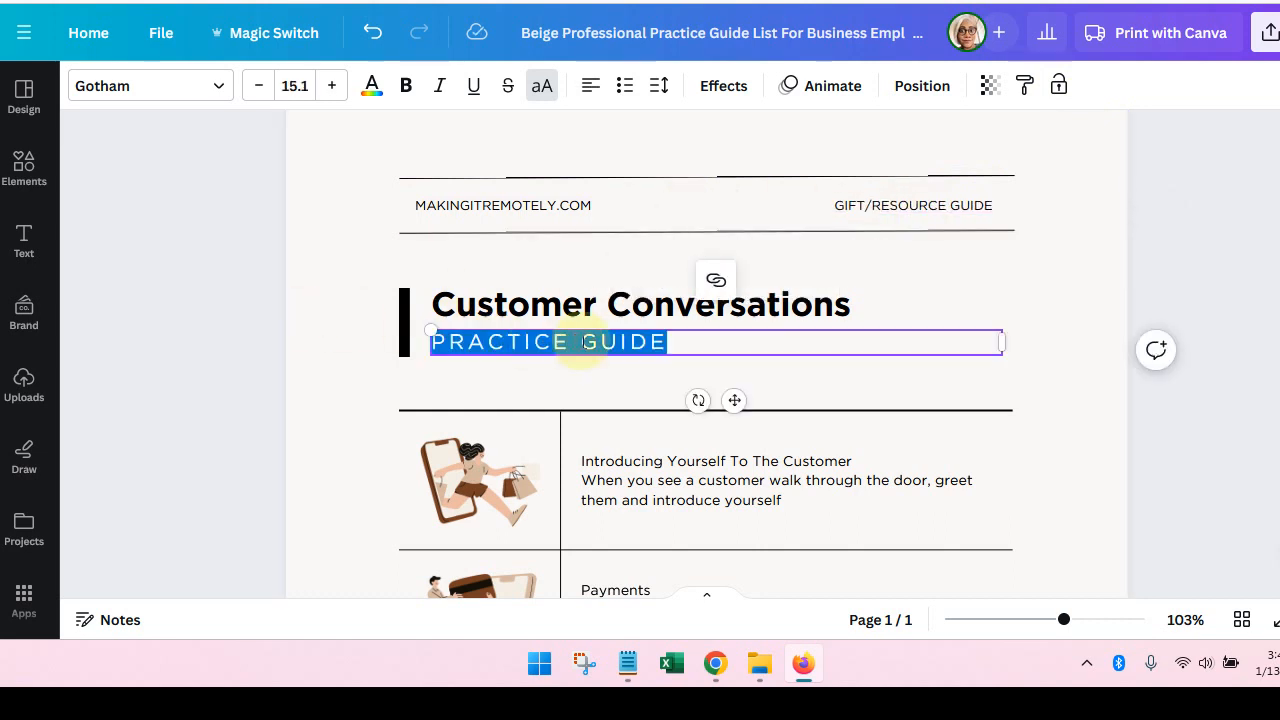
{"action": "type", "text": "A "}
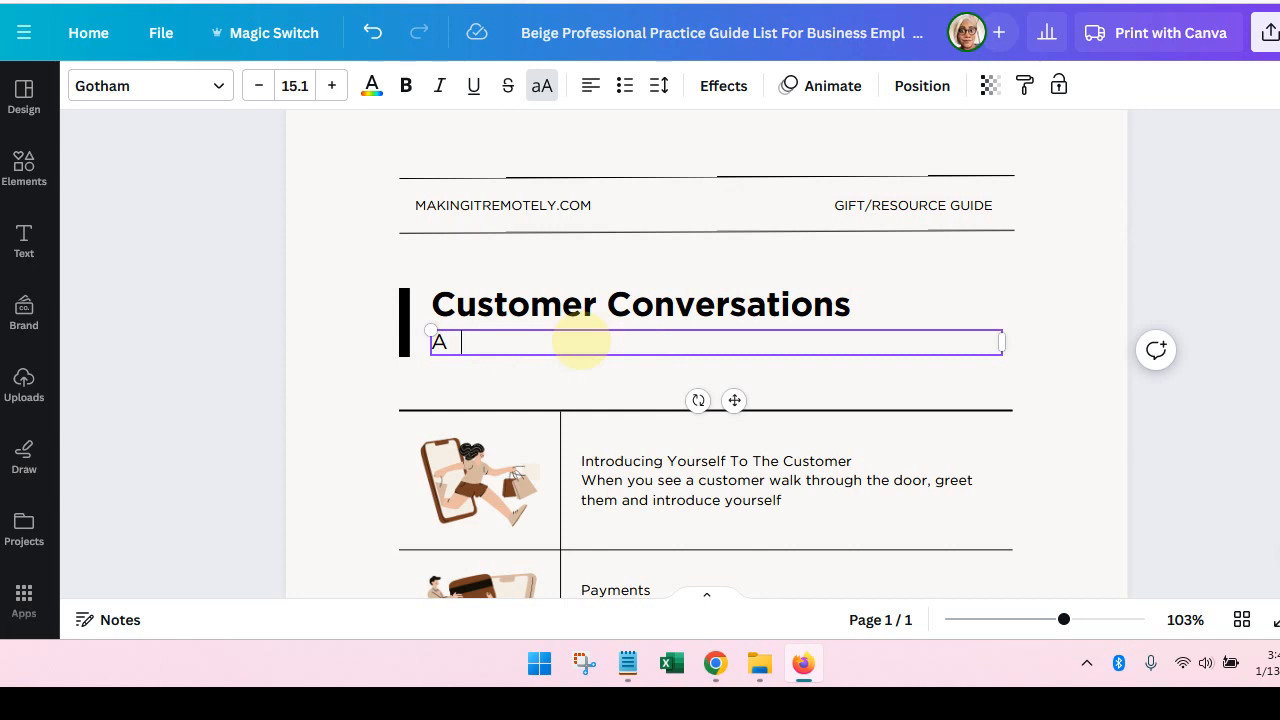
{"action": "type", "text": "QUICK QU"}
{"action": "key", "text": "BackSpace"}
{"action": "key", "text": "BackSpace"}
{"action": "type", "text": "START GUIDE"}
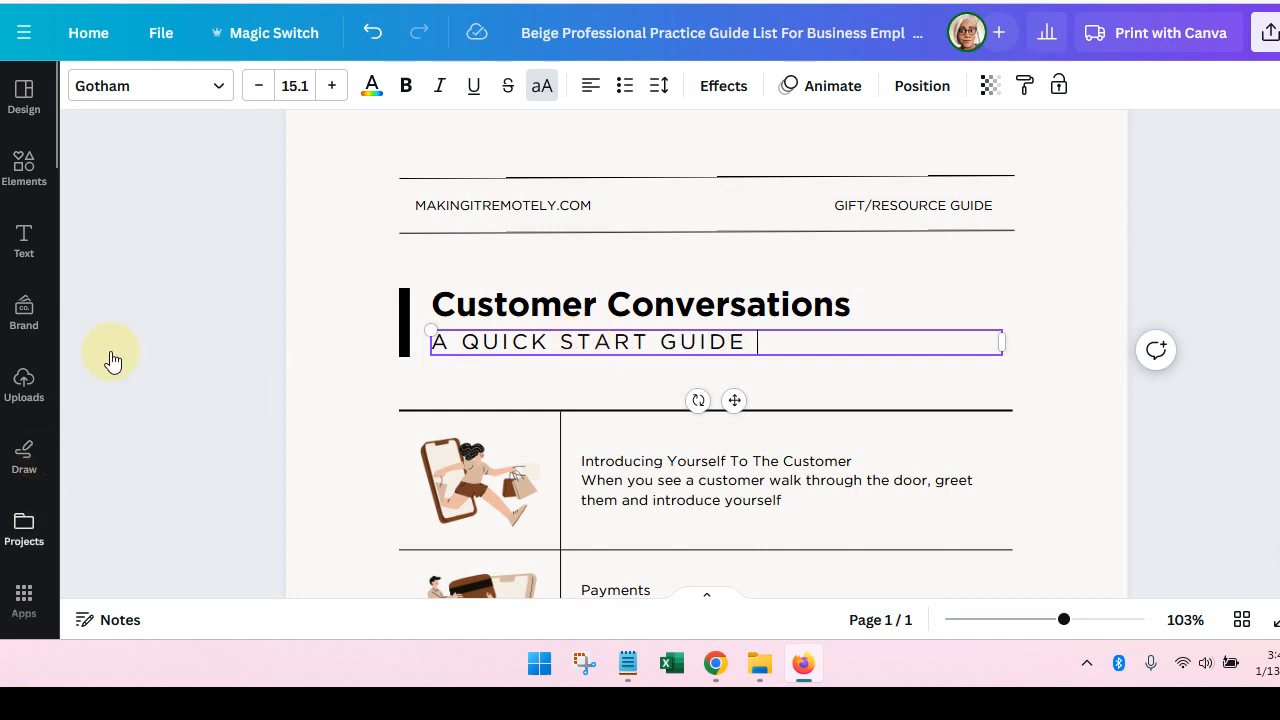
Replace the "Customer Conversations" main title with "The Best Equipment for New Business Owners"
{"action": "left_click", "coordinate": [594, 314]}
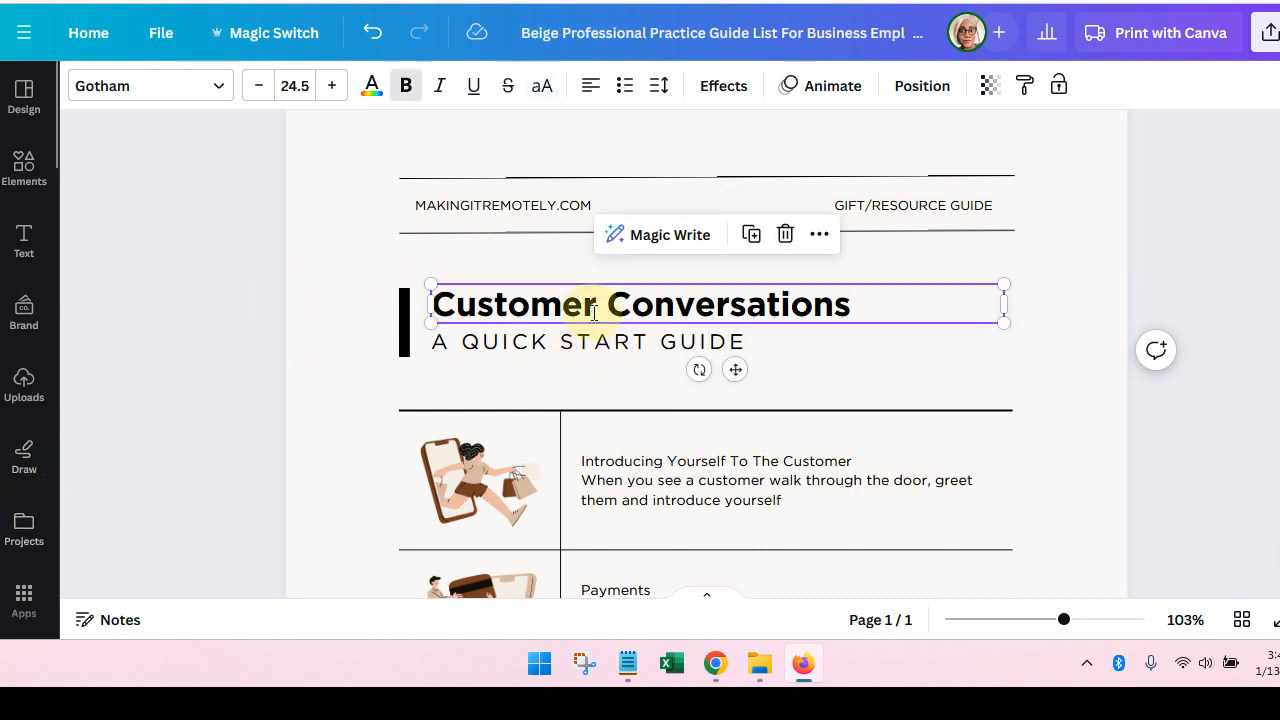
{"action": "left_click", "coordinate": [594, 314]}
{"action": "type", "text": "The "}
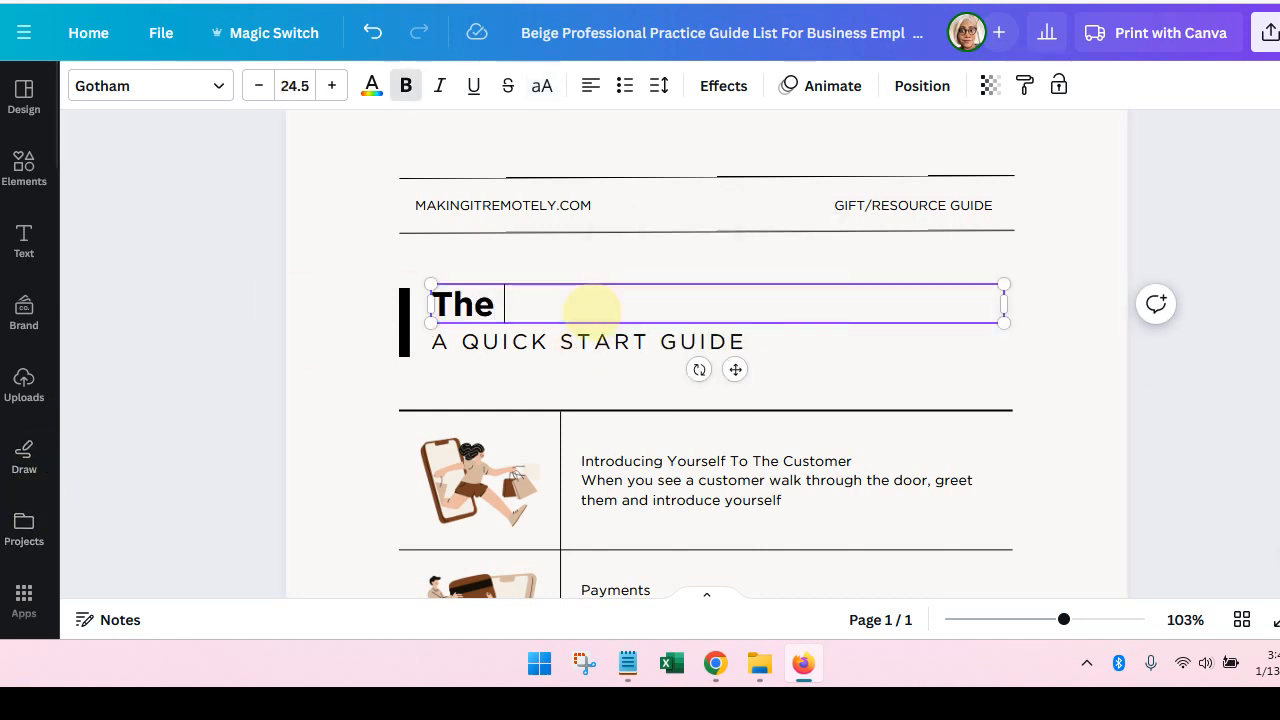
{"action": "type", "text": "Best Eque"}
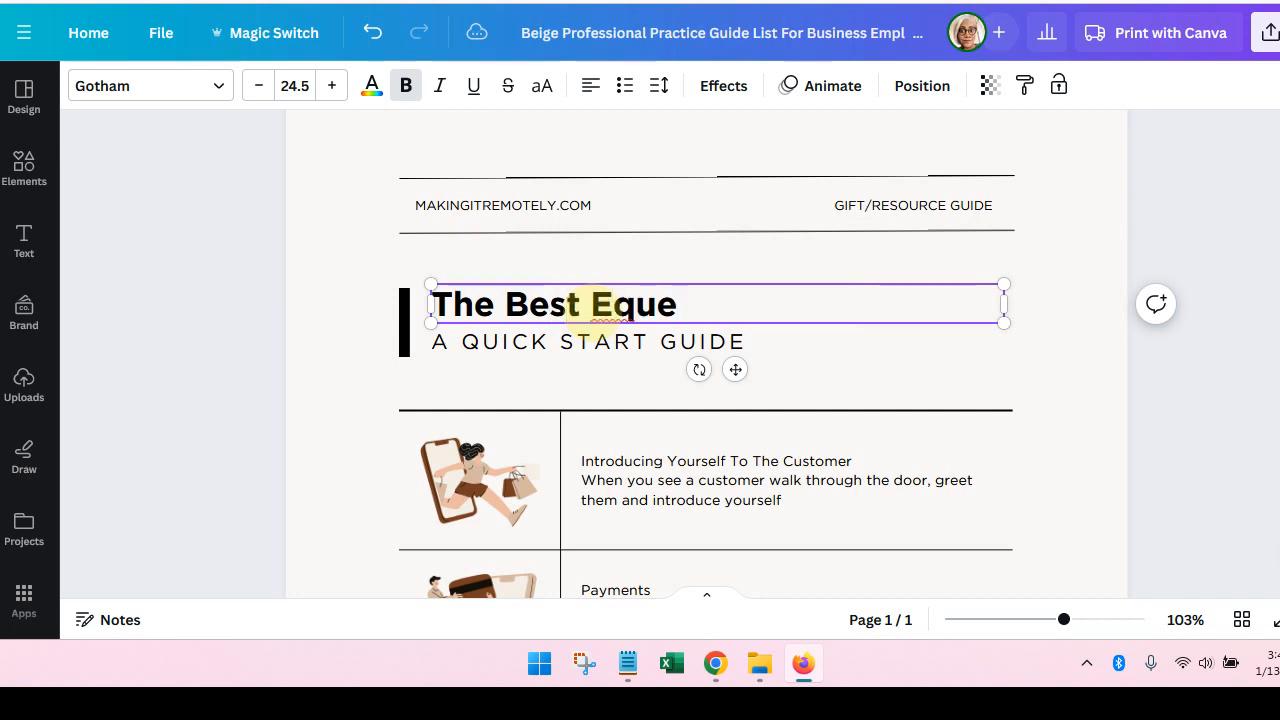
{"action": "key", "text": "BackSpace"}
{"action": "type", "text": "ipment for N"}
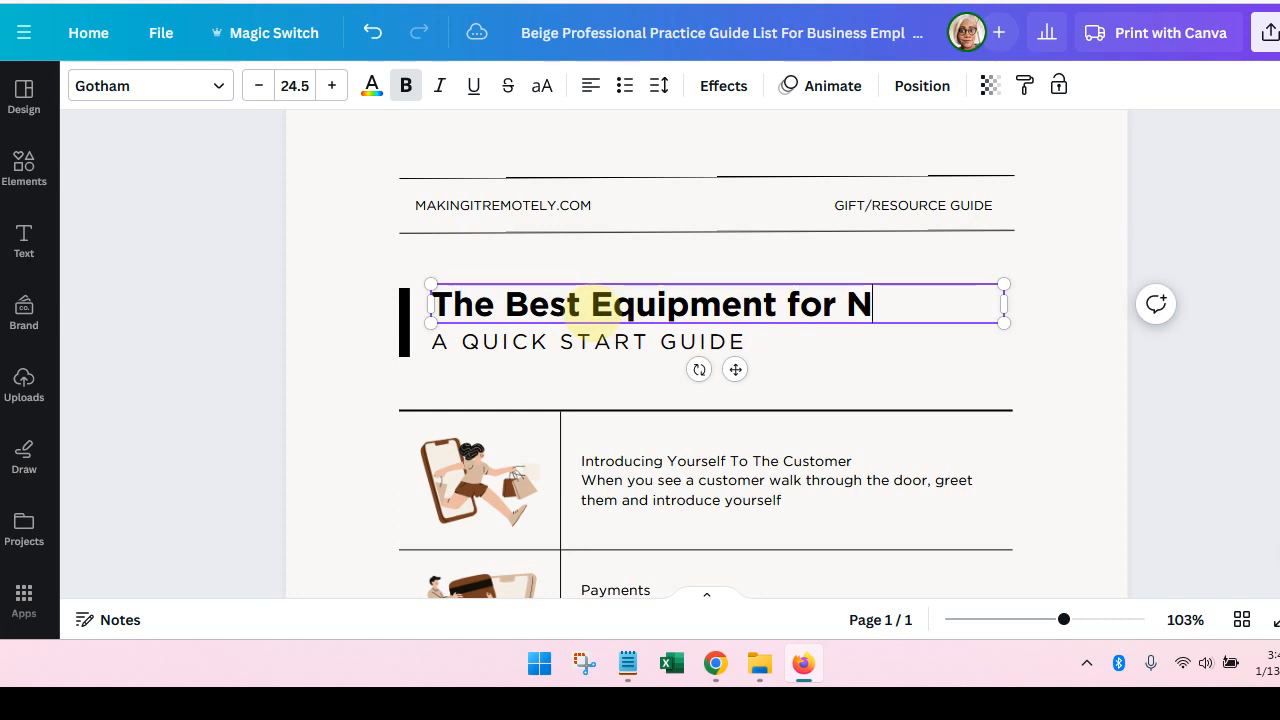
{"action": "type", "text": "ew Business "}
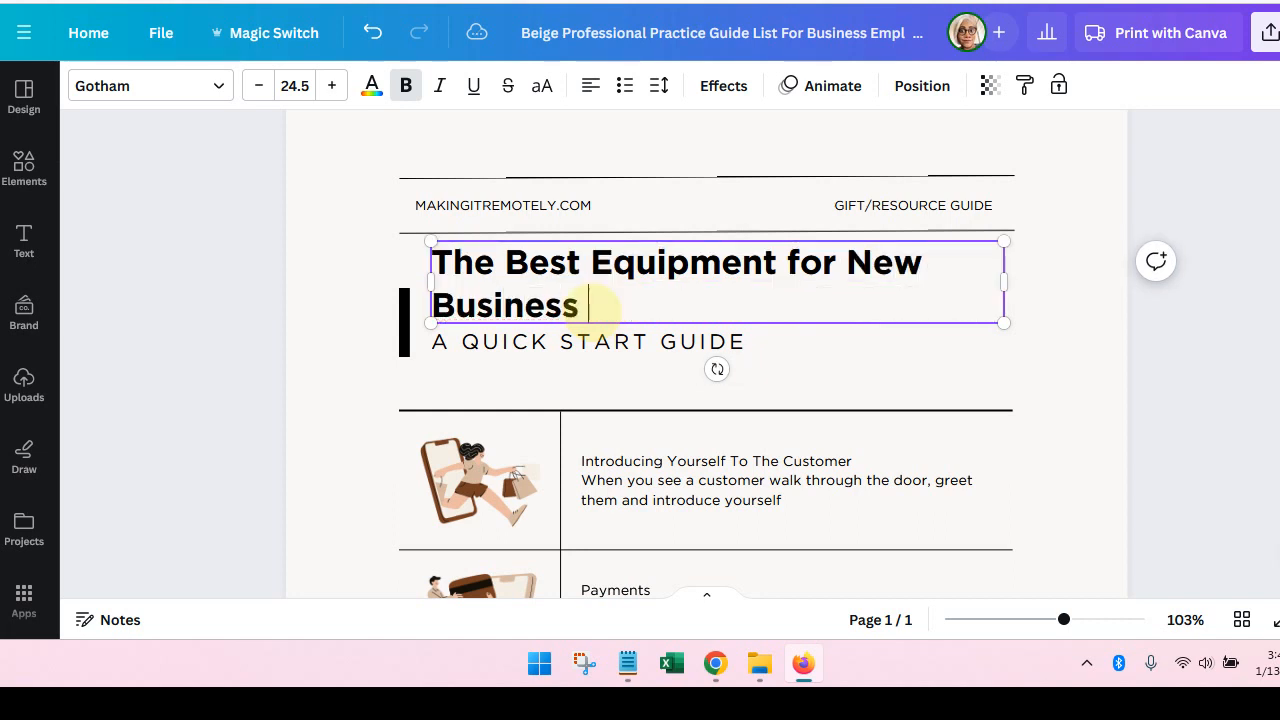
{"action": "type", "text": "Owners"}
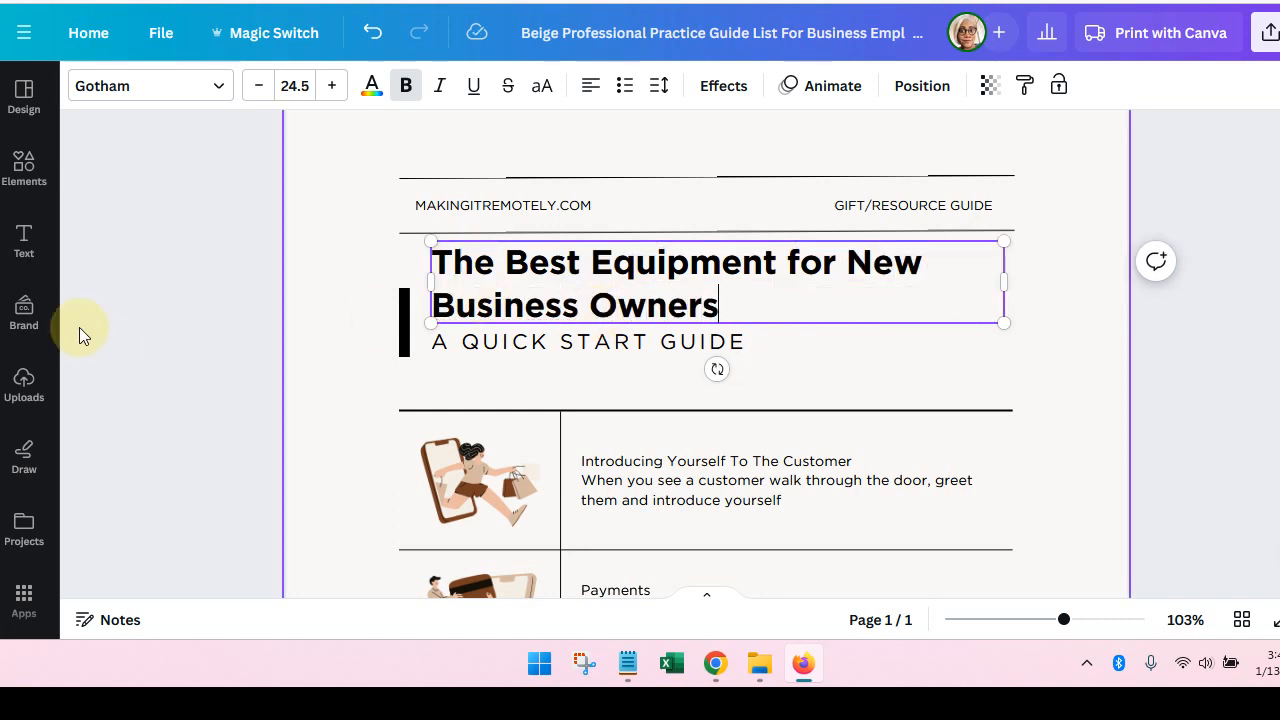
Move the "A QUICK START GUIDE" subtitle and the two-line title slightly lower so both fit between the header and the table
{"action": "left_click", "coordinate": [480, 357]}
{"action": "left_click_drag", "start_coordinate": [480, 357], "coordinate": [478, 370]}
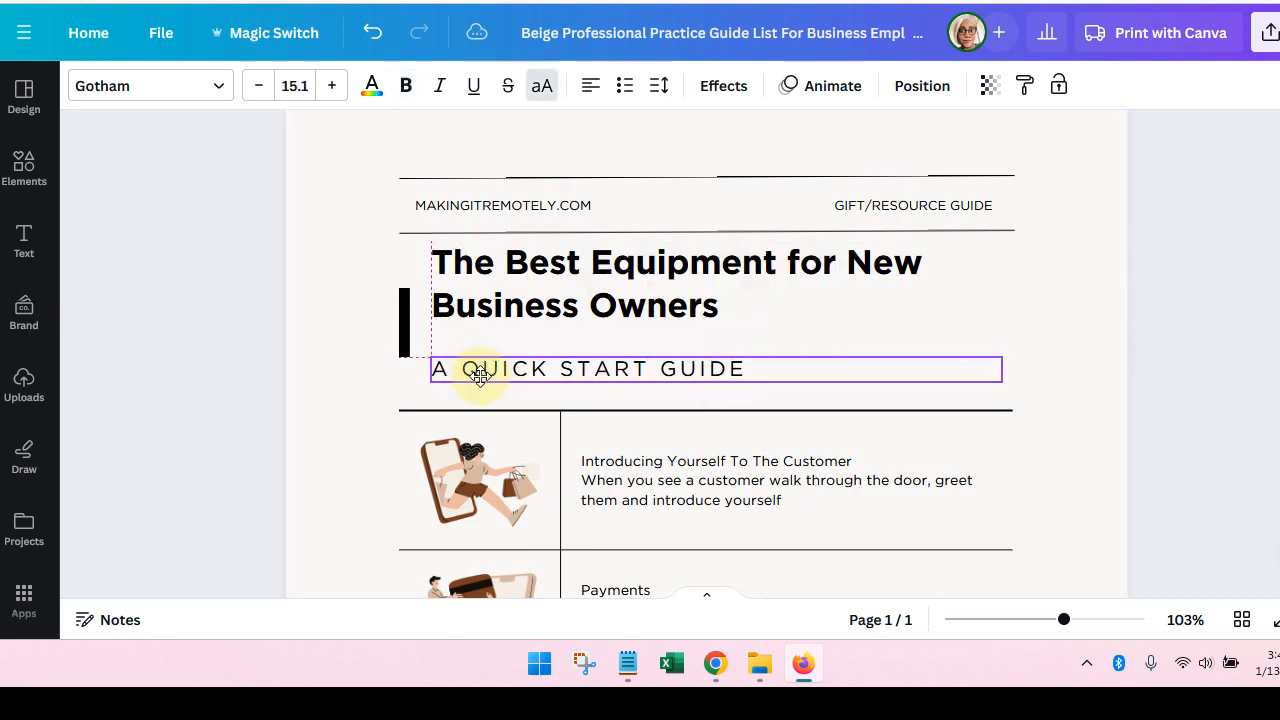
{"action": "left_click_drag", "start_coordinate": [478, 303], "coordinate": [478, 318]}
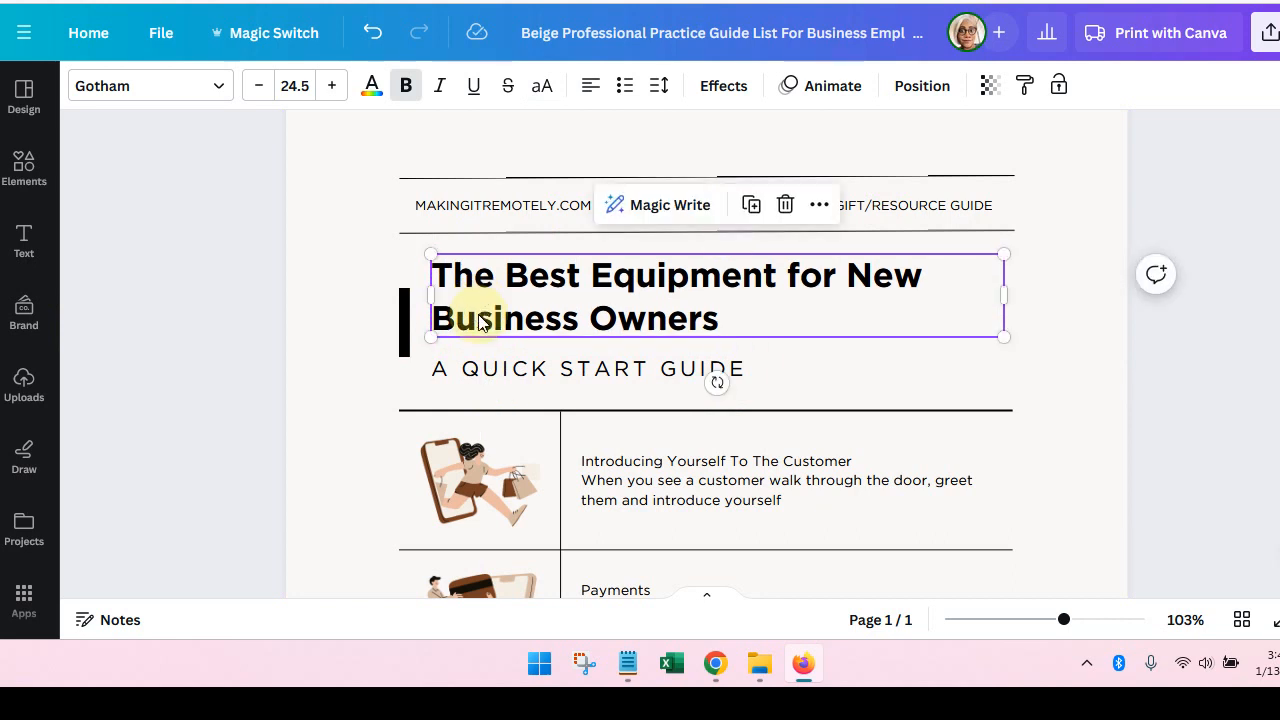
Stretch the black vertical bar beside the title to about 1.3 high so it spans both the title and the subtitle
{"action": "left_click", "coordinate": [406, 338]}
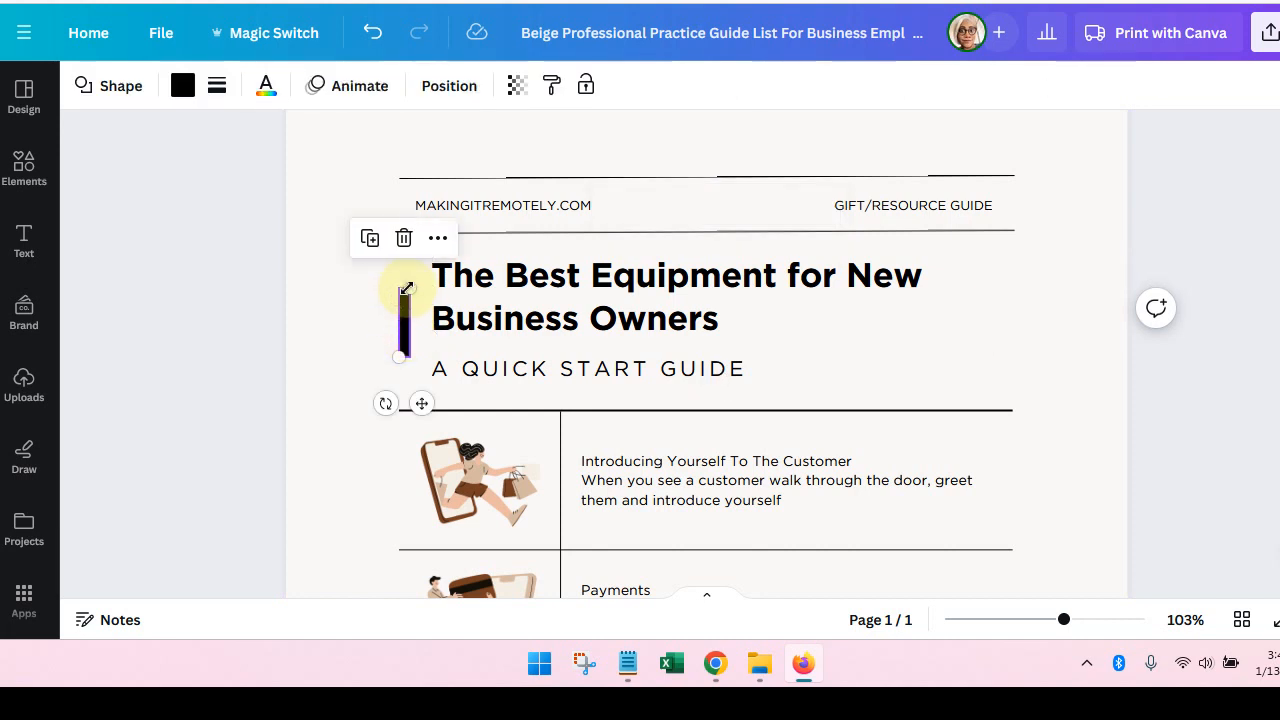
{"action": "left_click_drag", "start_coordinate": [404, 288], "coordinate": [407, 258]}
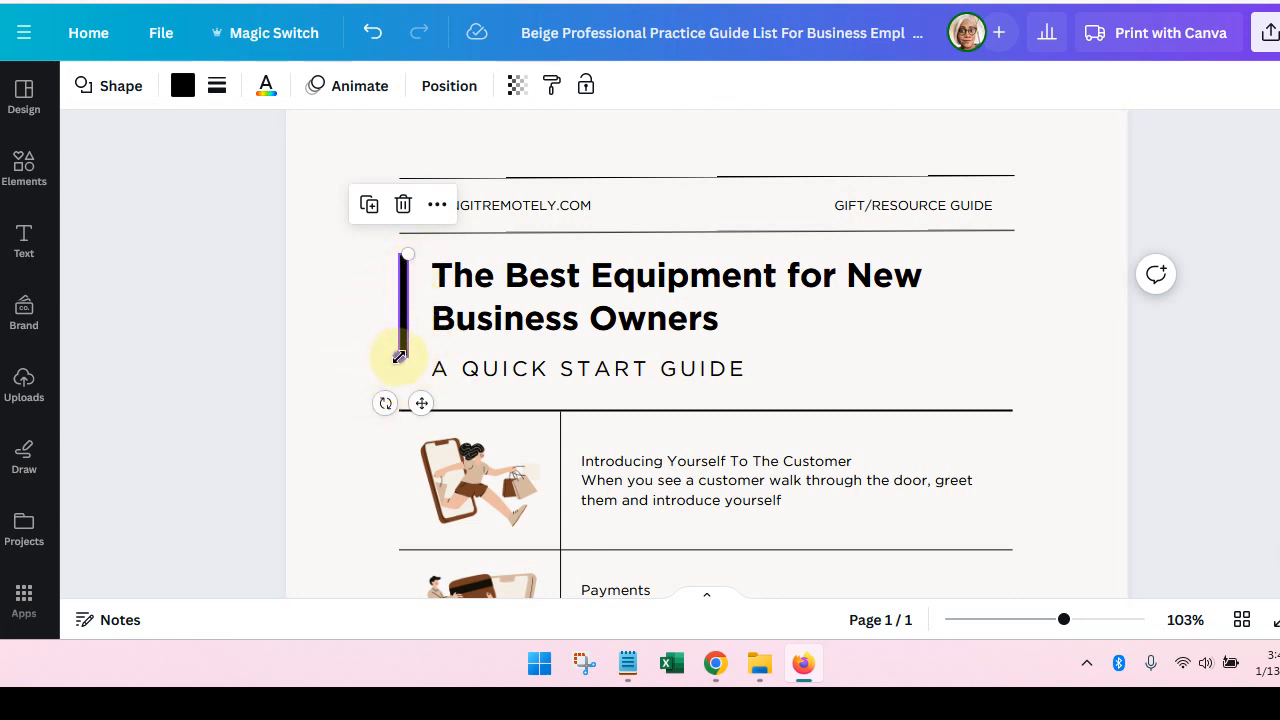
{"action": "left_click_drag", "start_coordinate": [398, 357], "coordinate": [399, 383]}
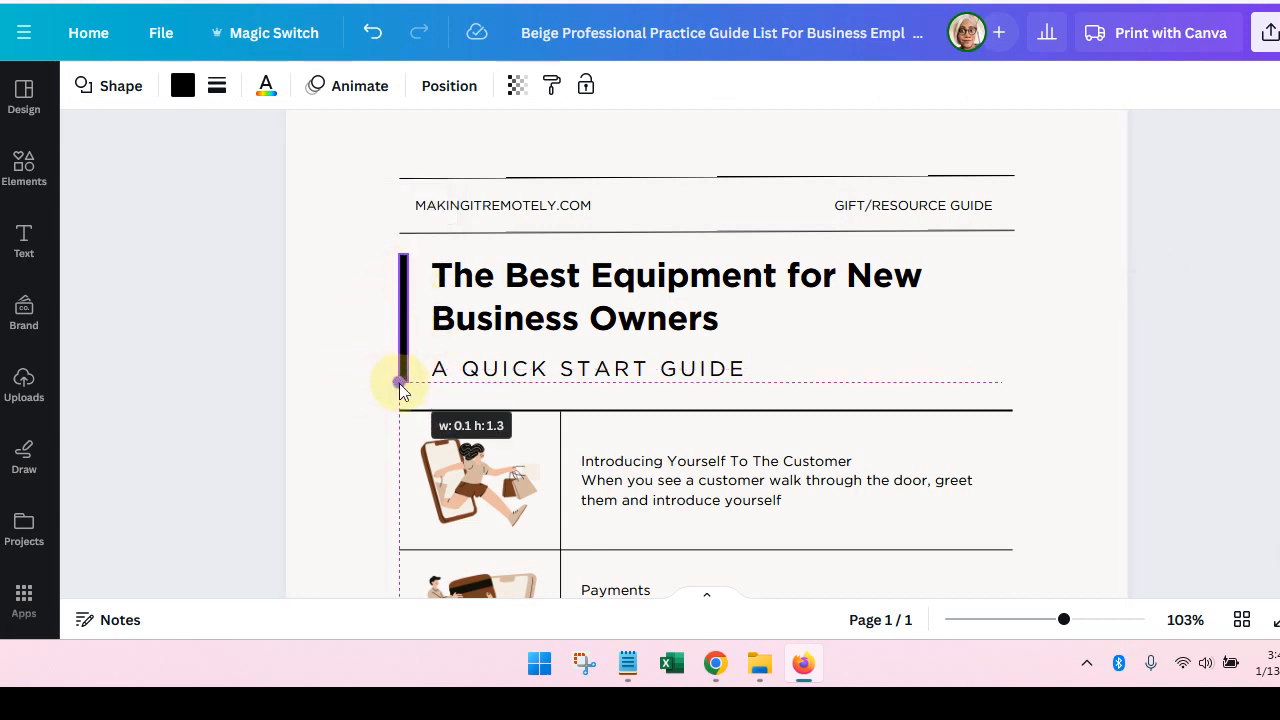
{"action": "left_click", "coordinate": [330, 381]}
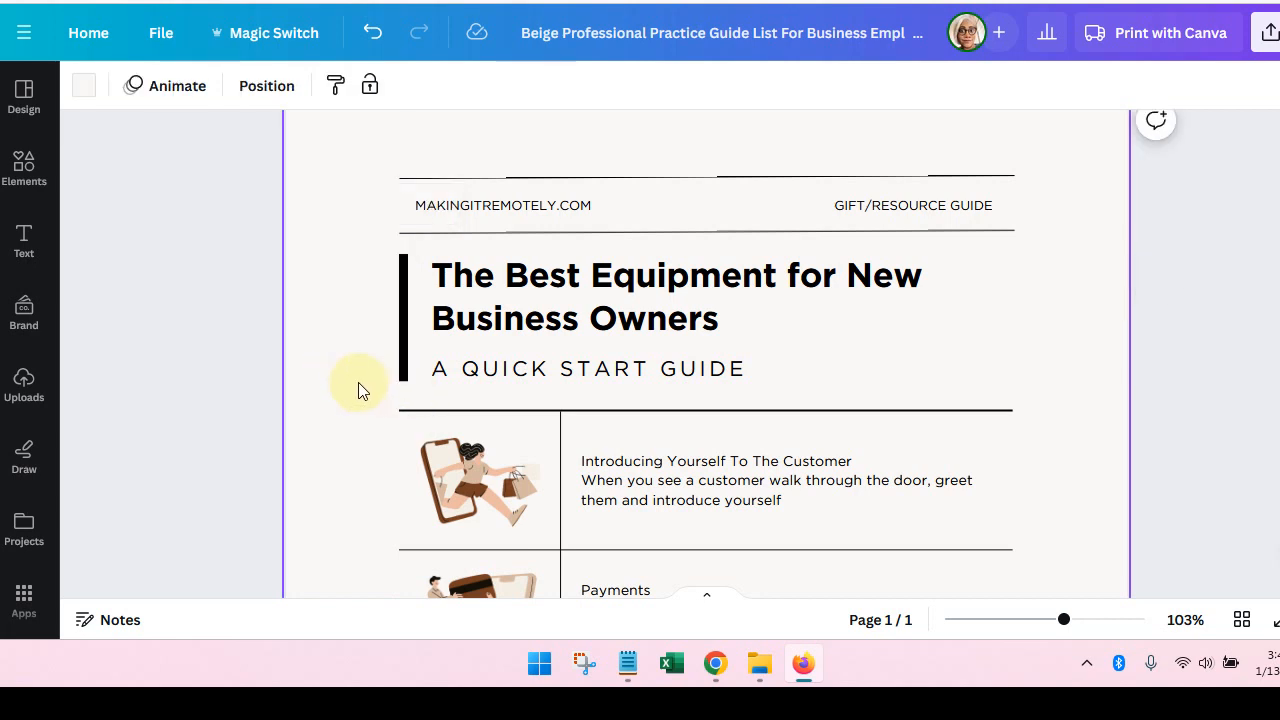
Try to straighten the line above the header text by moving its end point, and delete that line
{"action": "left_click", "coordinate": [990, 177]}
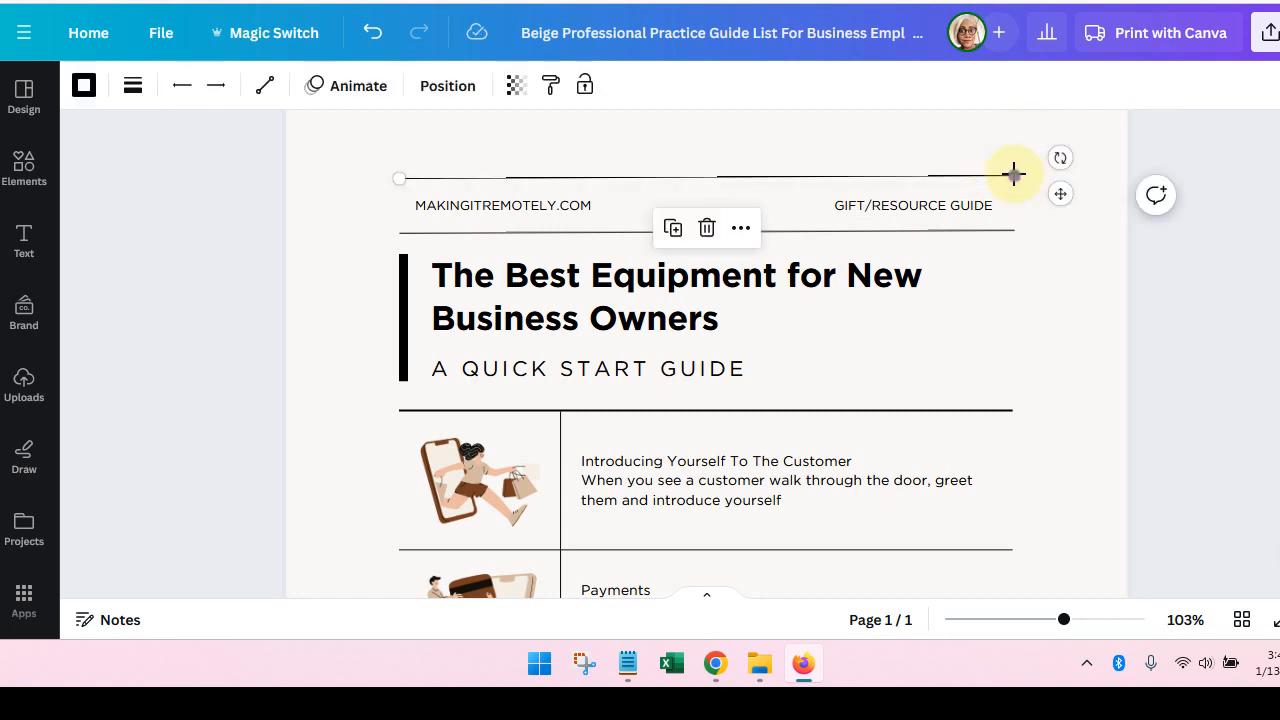
{"action": "left_click_drag", "start_coordinate": [1013, 175], "coordinate": [1002, 154]}
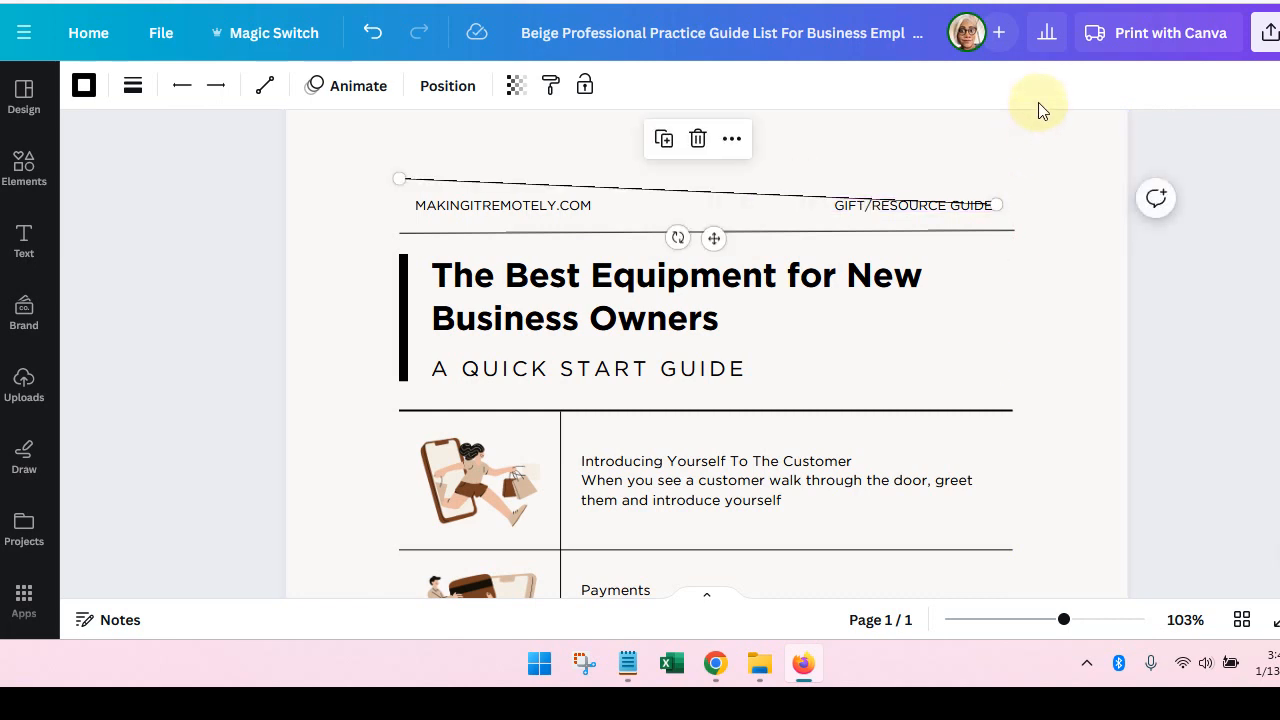
{"action": "key", "text": "Delete"}
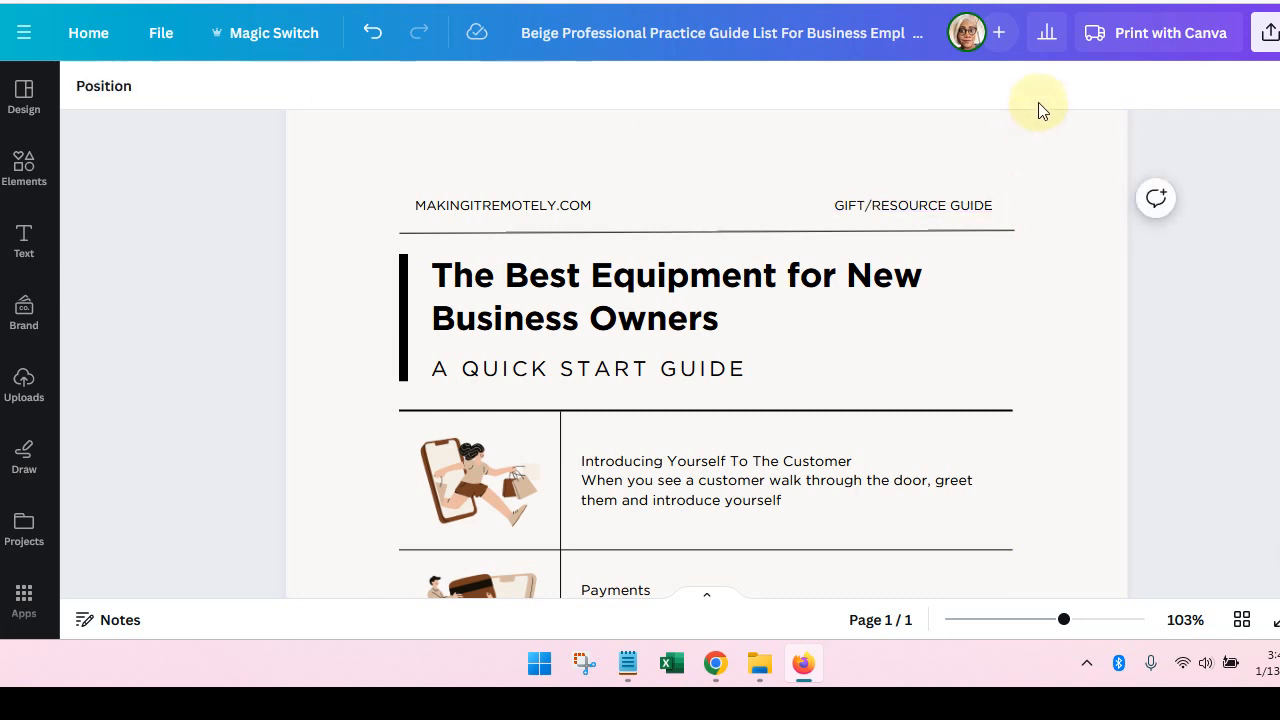
Duplicate the line below the header text and position the copy above the header text as its replacement
{"action": "left_click", "coordinate": [732, 228]}
{"action": "left_click", "coordinate": [674, 183]}
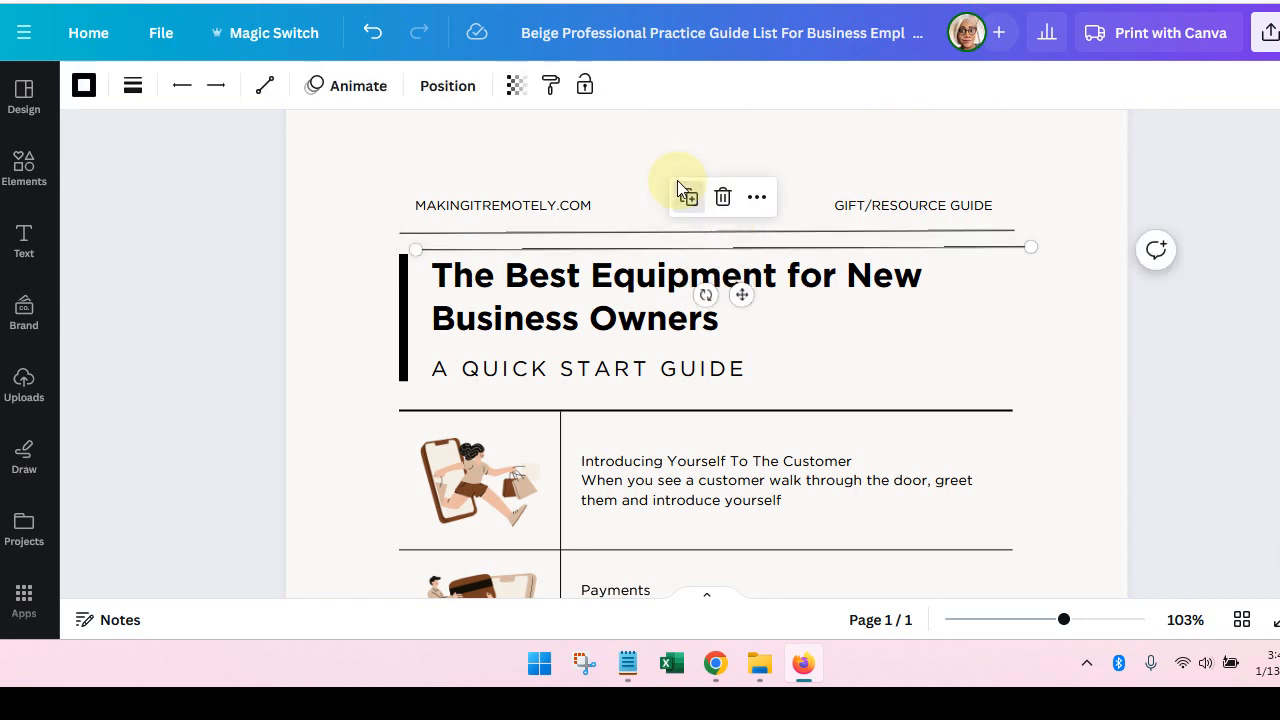
{"action": "left_click_drag", "start_coordinate": [733, 250], "coordinate": [714, 177]}
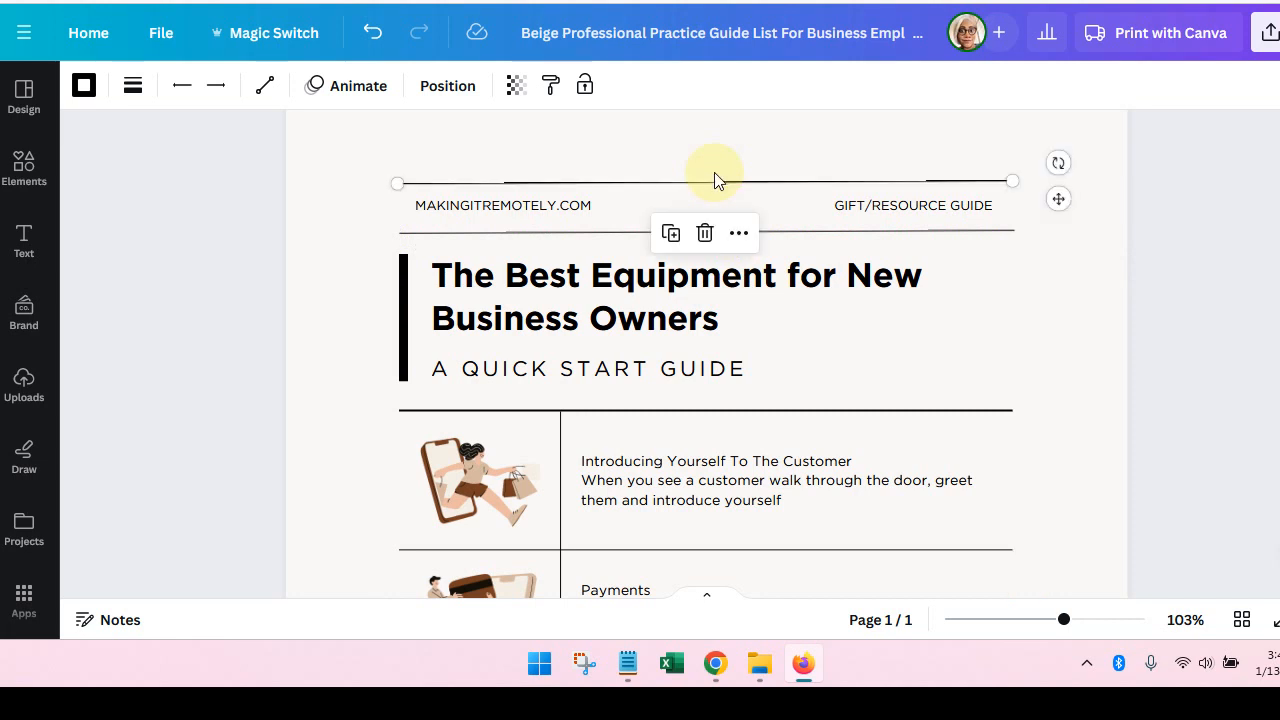
{"action": "left_click", "coordinate": [1072, 339]}
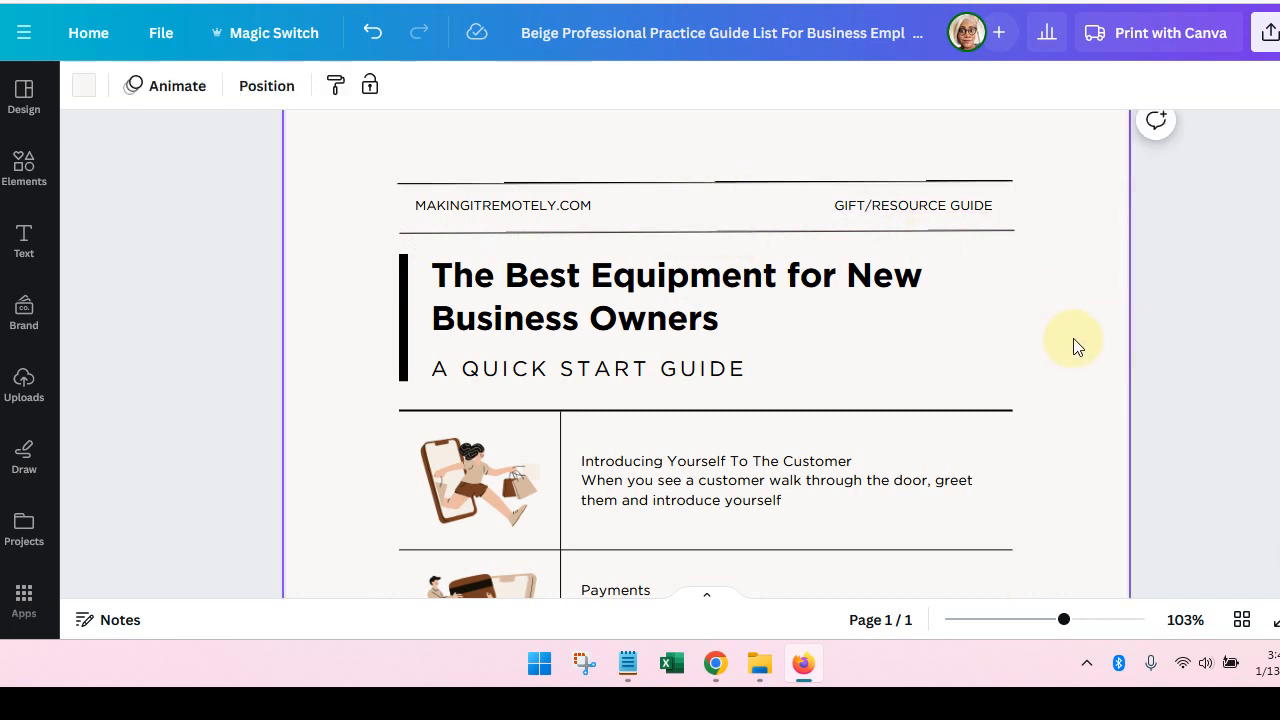
{"action": "left_click", "coordinate": [769, 183]}
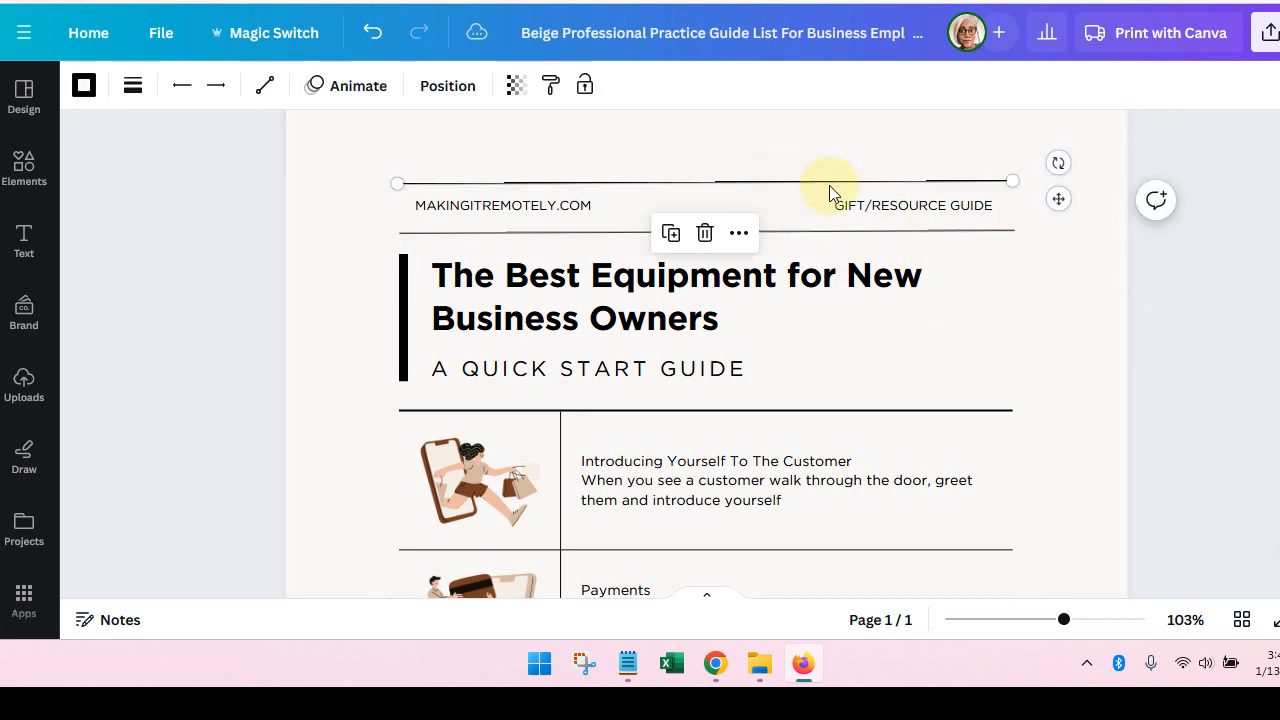
{"action": "left_click", "coordinate": [895, 187]}
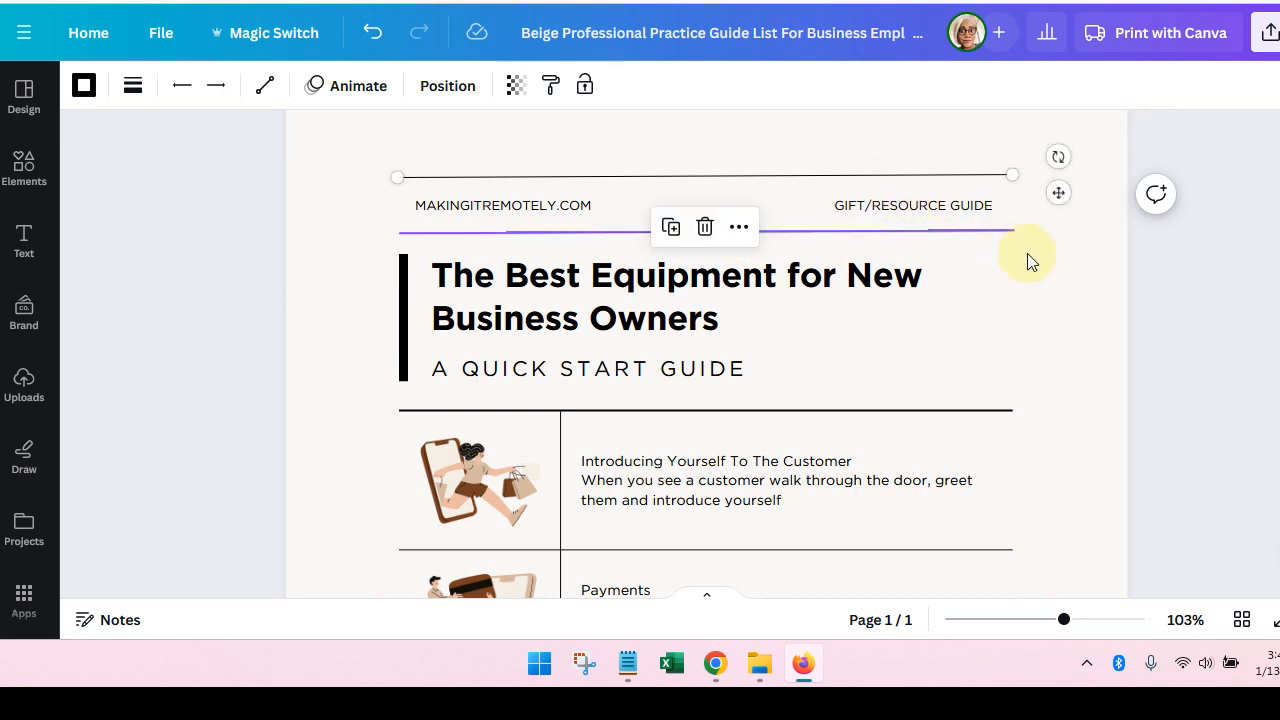
{"action": "left_click", "coordinate": [1070, 322]}
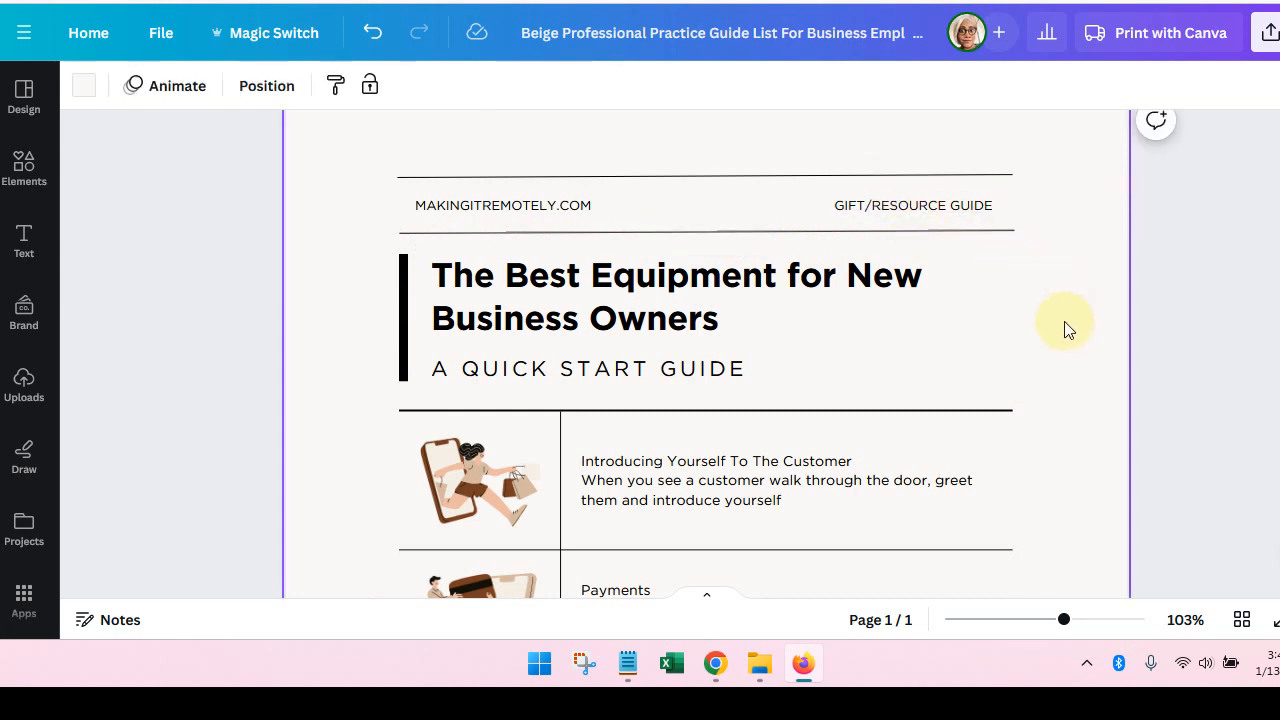
Delete all five illustrations from the first column of the table
{"action": "scroll", "coordinate": [946, 380], "scroll_direction": "down", "scroll_amount": 3}
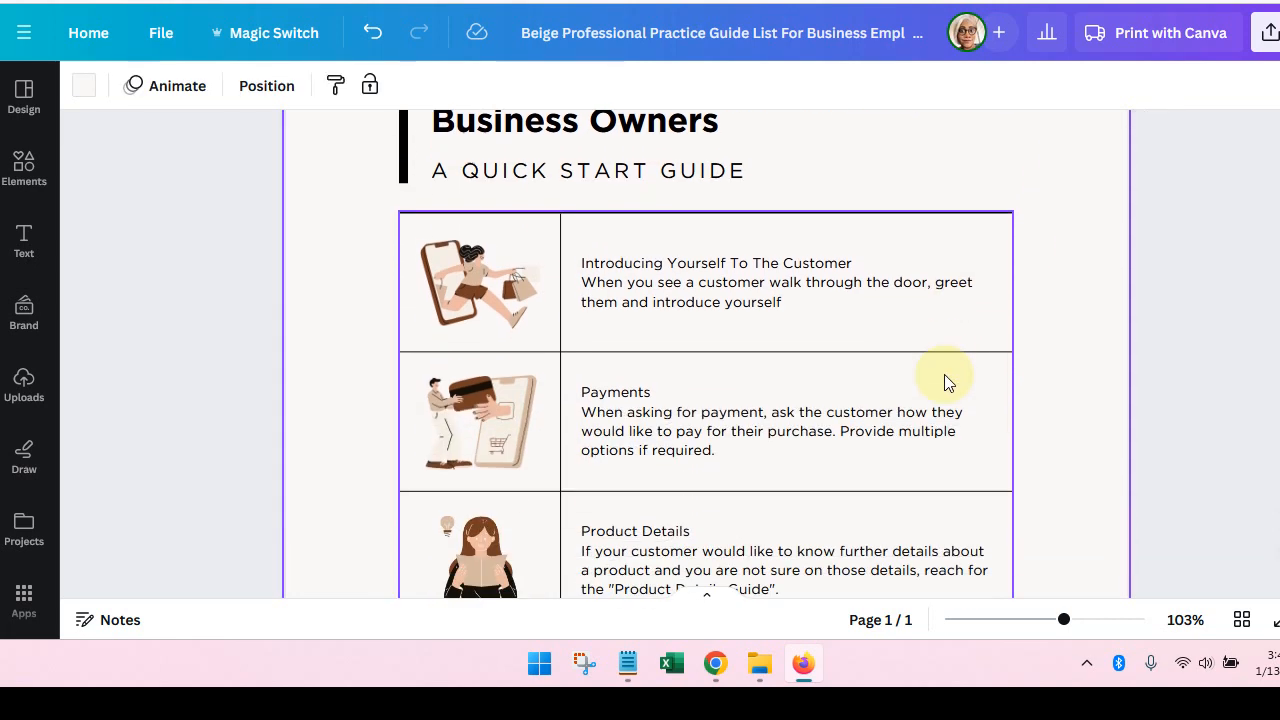
{"action": "left_click", "coordinate": [463, 220]}
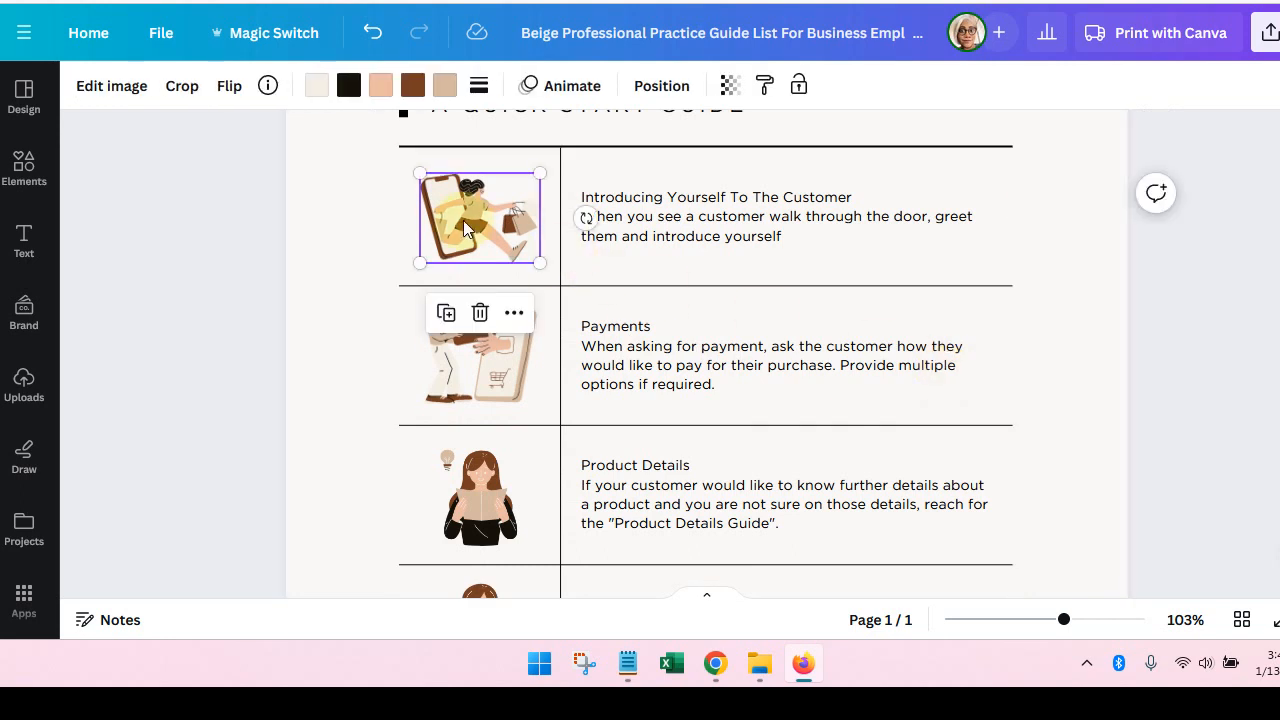
{"action": "key", "text": "Delete"}
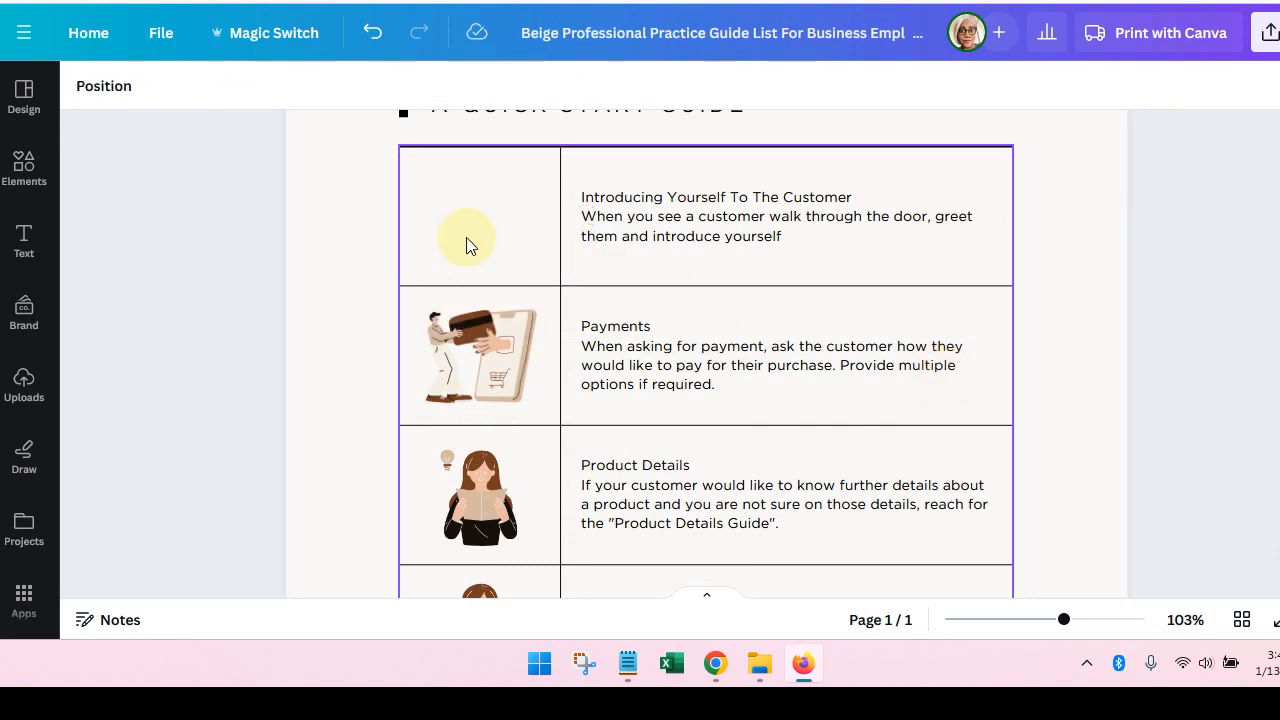
{"action": "left_click", "coordinate": [490, 342]}
{"action": "key", "text": "Delete"}
{"action": "left_click", "coordinate": [488, 476]}
{"action": "key", "text": "Delete"}
{"action": "scroll", "coordinate": [479, 486], "scroll_direction": "down", "scroll_amount": 2}
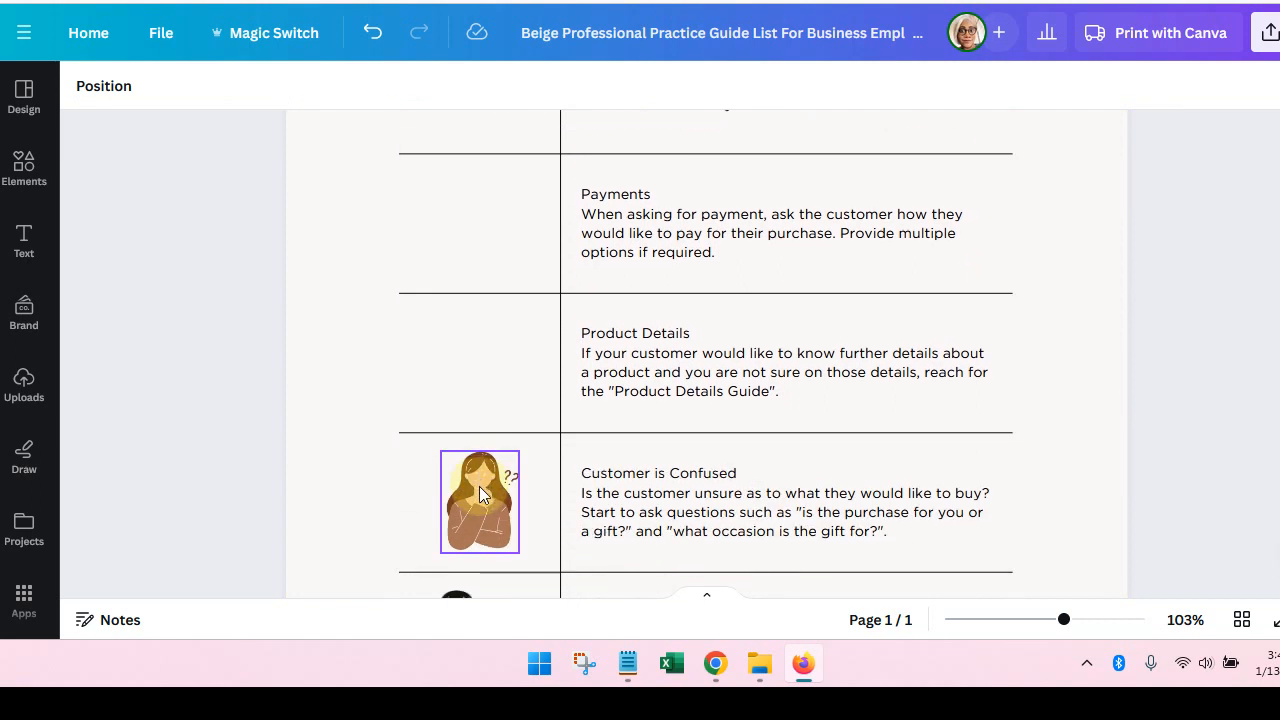
{"action": "left_click", "coordinate": [479, 486]}
{"action": "key", "text": "Delete"}
{"action": "scroll", "coordinate": [479, 487], "scroll_direction": "down", "scroll_amount": 2}
{"action": "left_click", "coordinate": [479, 487]}
{"action": "key", "text": "Delete"}
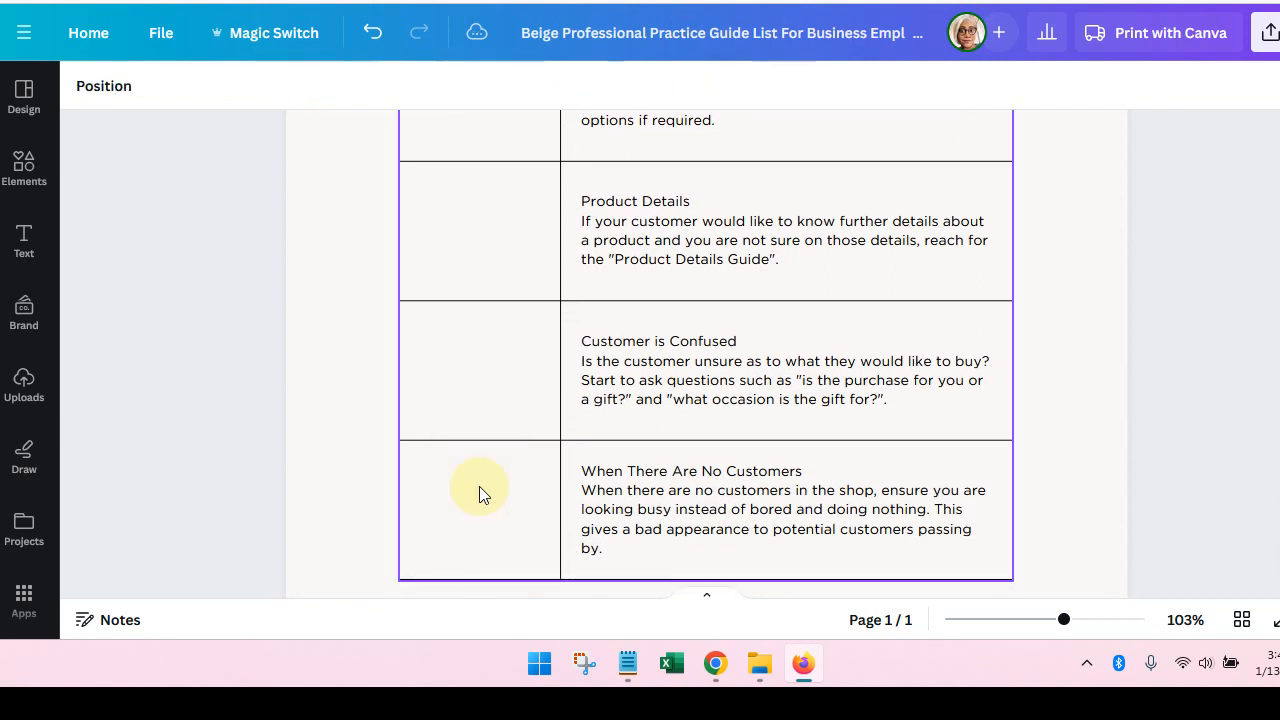
Insert the plain square frame from the Frames elements onto the page
{"action": "scroll", "coordinate": [479, 486], "scroll_direction": "up", "scroll_amount": 3}
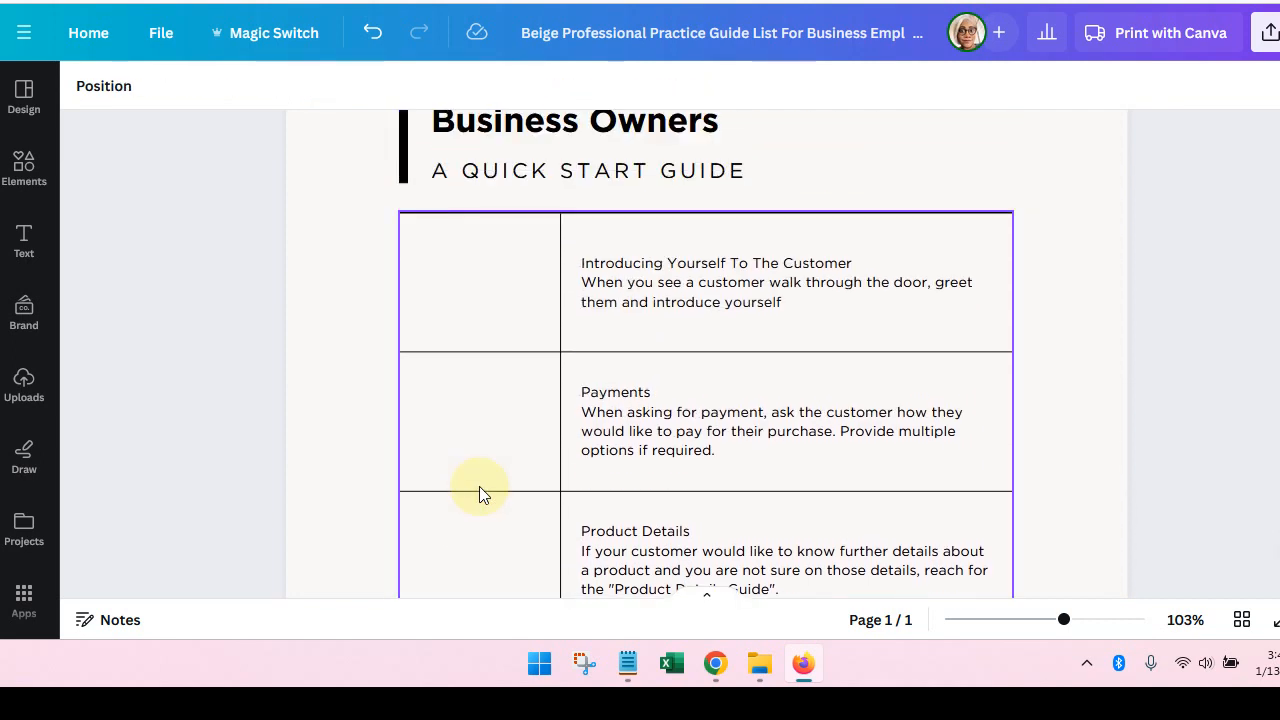
{"action": "left_click", "coordinate": [40, 177]}
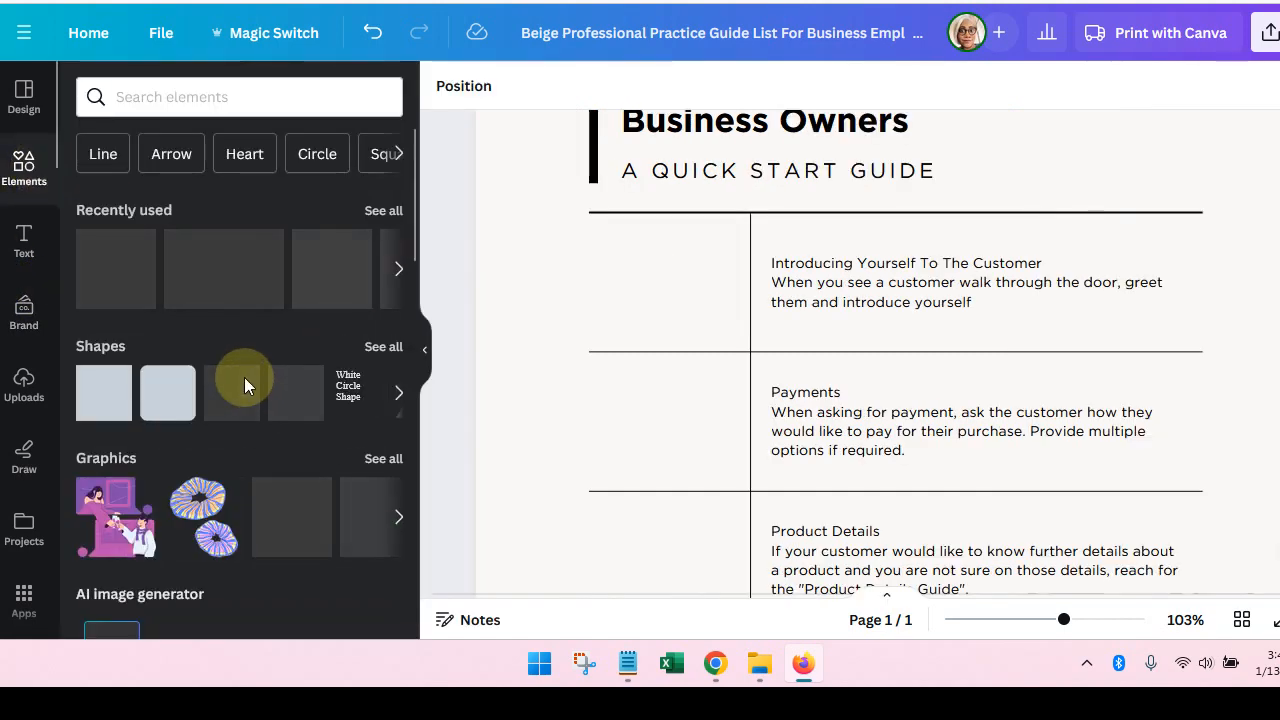
{"action": "scroll", "coordinate": [244, 377], "scroll_direction": "down", "scroll_amount": 2}
{"action": "scroll", "coordinate": [244, 377], "scroll_direction": "down", "scroll_amount": 6}
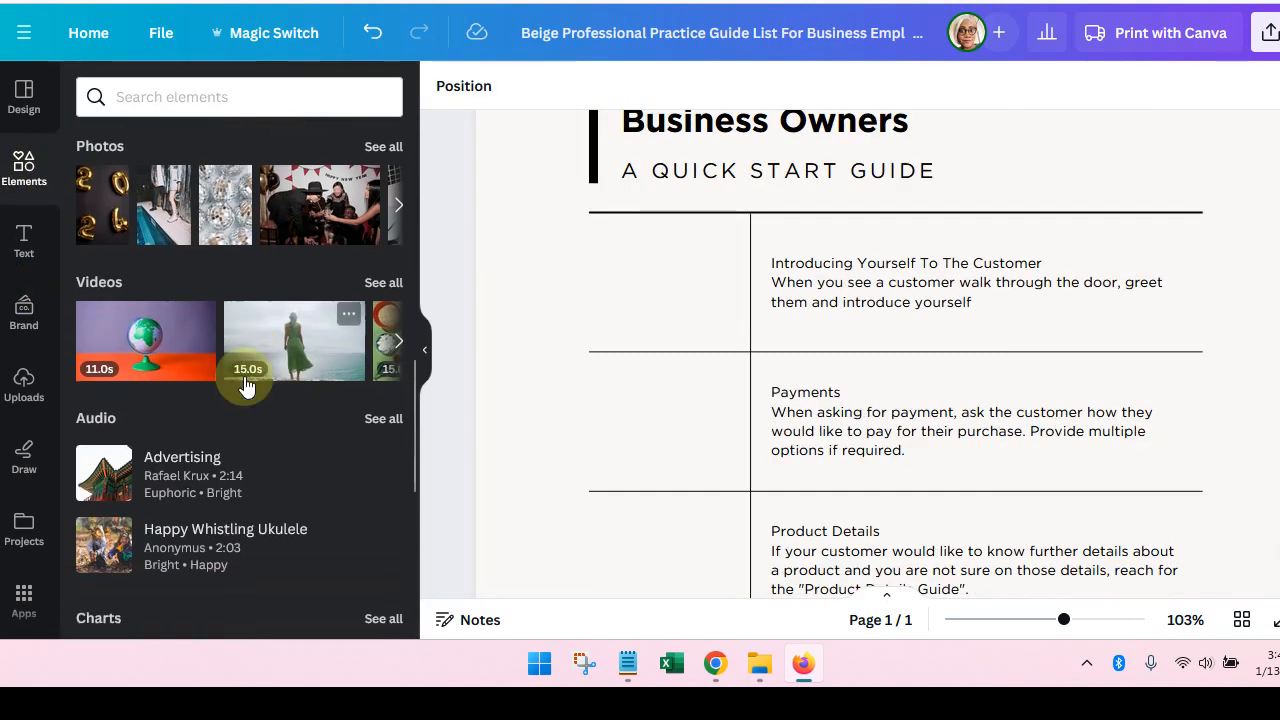
{"action": "scroll", "coordinate": [245, 386], "scroll_direction": "down", "scroll_amount": 5}
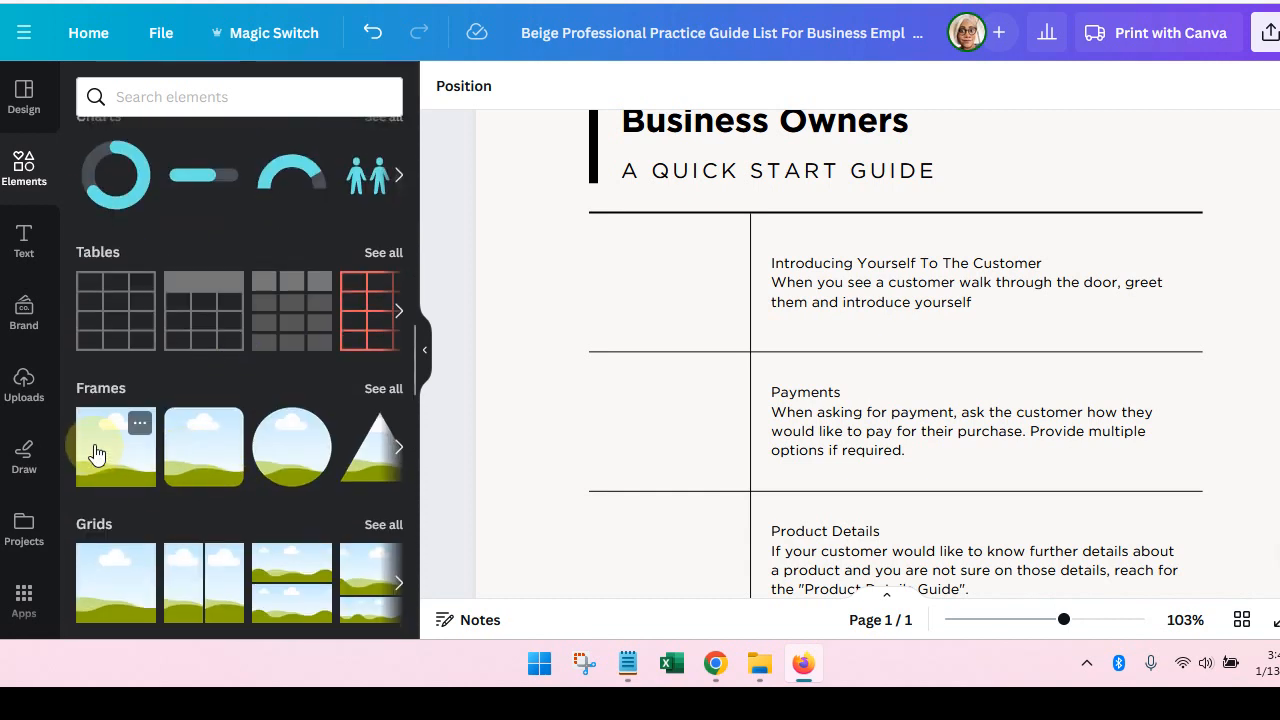
{"action": "left_click", "coordinate": [103, 455]}
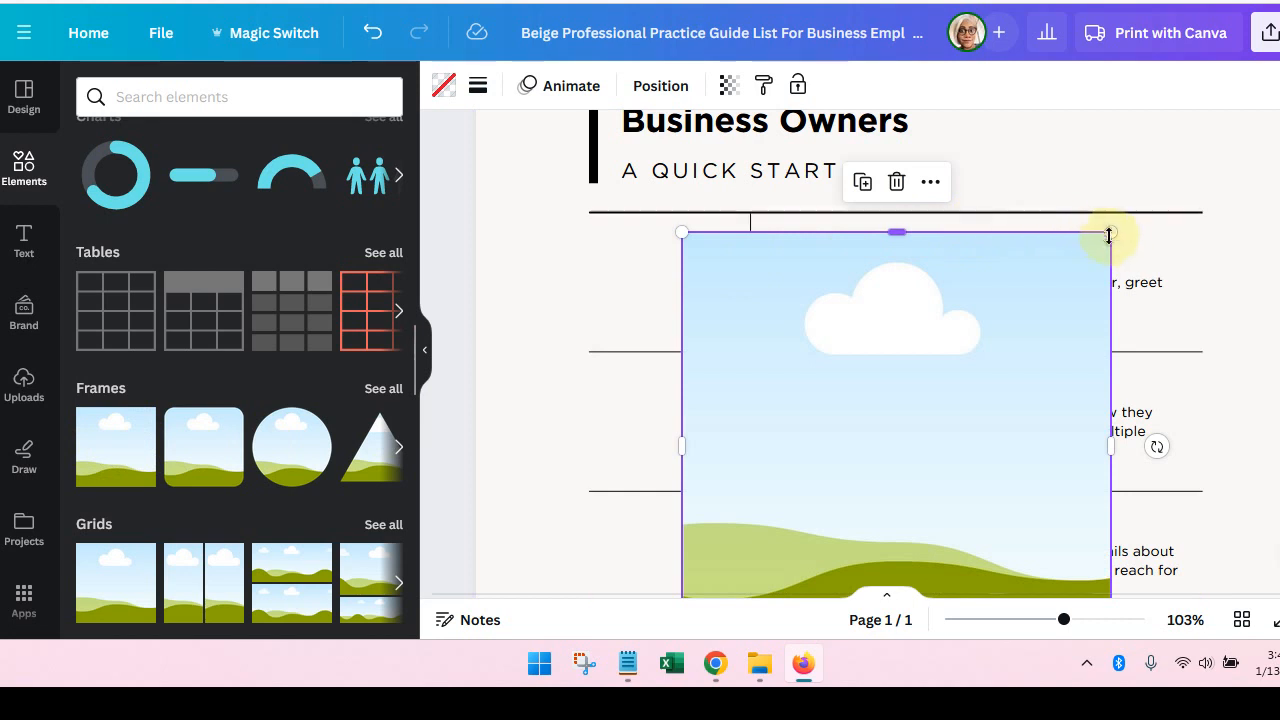
Shrink the square frame and place it inside the empty picture cell of the table's first row
{"action": "left_click_drag", "start_coordinate": [1072, 285], "coordinate": [803, 528]}
{"action": "left_click_drag", "start_coordinate": [752, 567], "coordinate": [663, 273]}
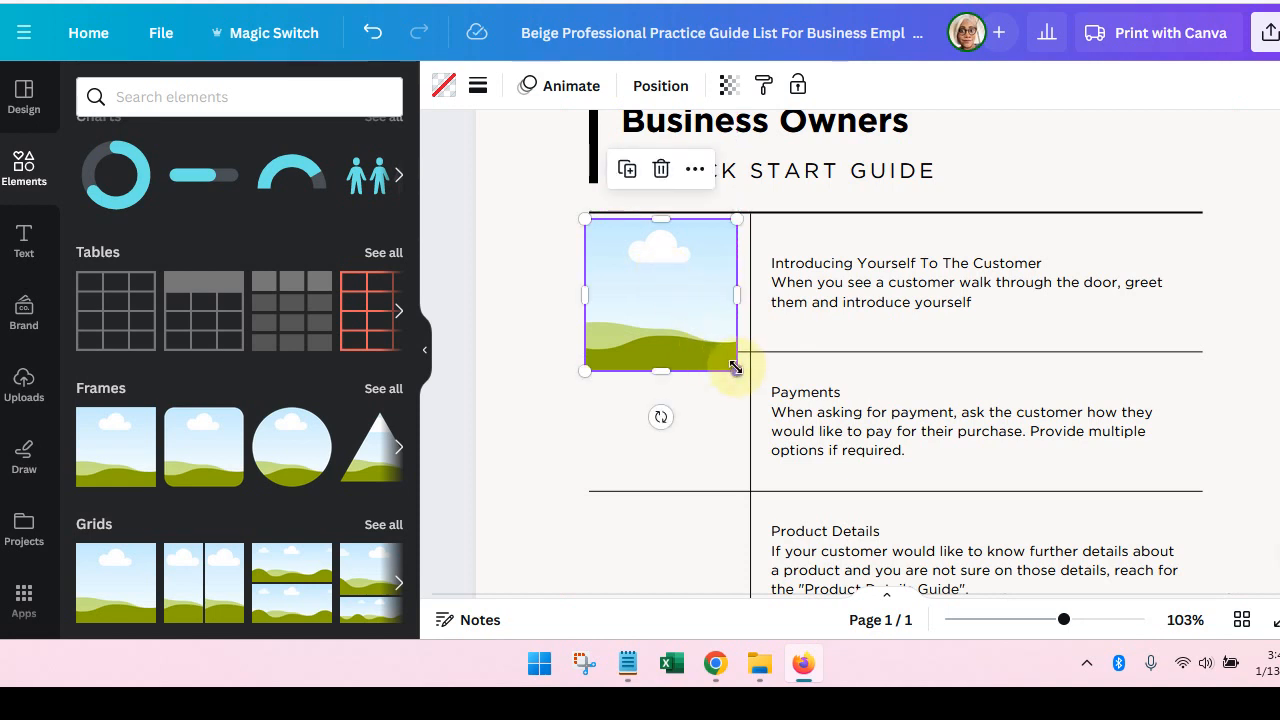
{"action": "left_click_drag", "start_coordinate": [736, 369], "coordinate": [713, 337]}
{"action": "left_click_drag", "start_coordinate": [669, 297], "coordinate": [690, 297]}
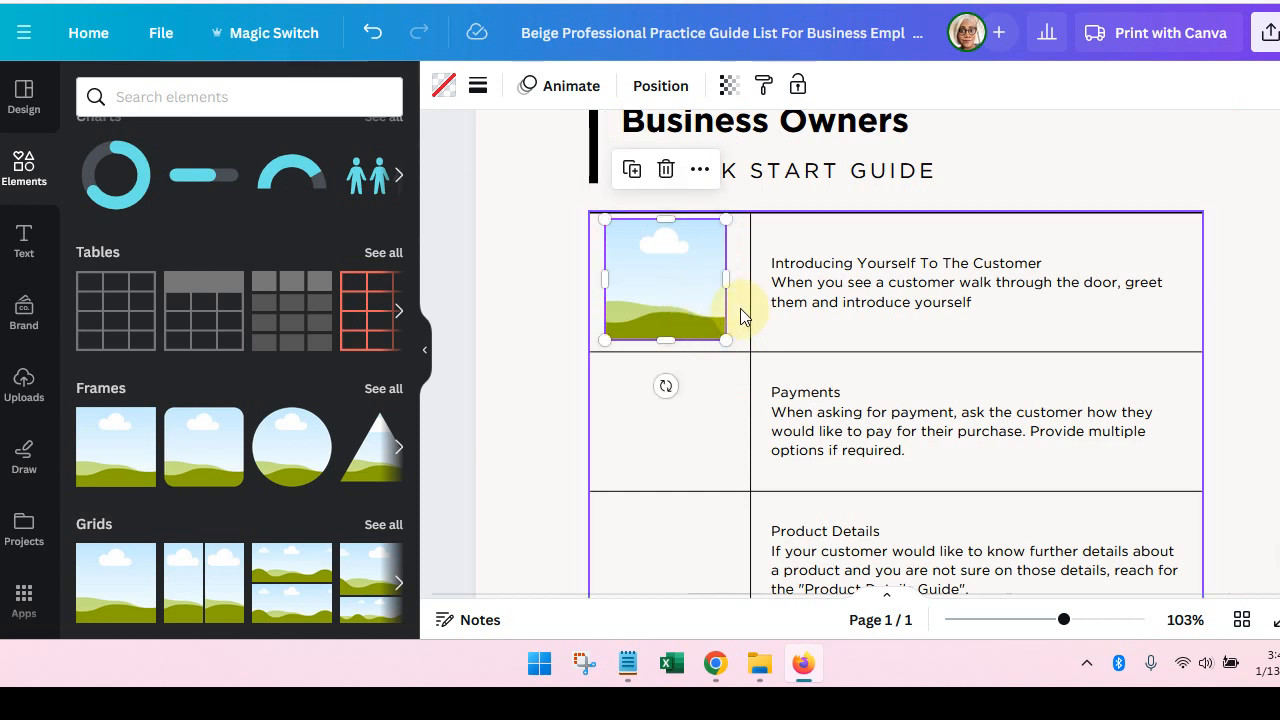
Nudge the square frame vertically until it sits a little lower within the first row's picture cell
{"action": "key", "text": "Down"}
{"action": "key", "text": "Down"}
{"action": "key", "text": "Down"}
{"action": "key", "text": "Down"}
{"action": "key", "text": "Down"}
{"action": "key", "text": "Down"}
{"action": "key", "text": "Down"}
{"action": "key", "text": "Down"}
{"action": "key", "text": "Down"}
{"action": "key", "text": "Down"}
{"action": "key", "text": "Down"}
{"action": "key", "text": "Down"}
{"action": "key", "text": "Down"}
{"action": "key", "text": "Down"}
{"action": "key", "text": "Down"}
{"action": "key", "text": "Up"}
{"action": "key", "text": "Up"}
{"action": "key", "text": "Up"}
{"action": "key", "text": "Up"}
{"action": "key", "text": "Up"}
{"action": "key", "text": "Up"}
{"action": "key", "text": "Up"}
{"action": "key", "text": "Up"}
{"action": "key", "text": "Up"}
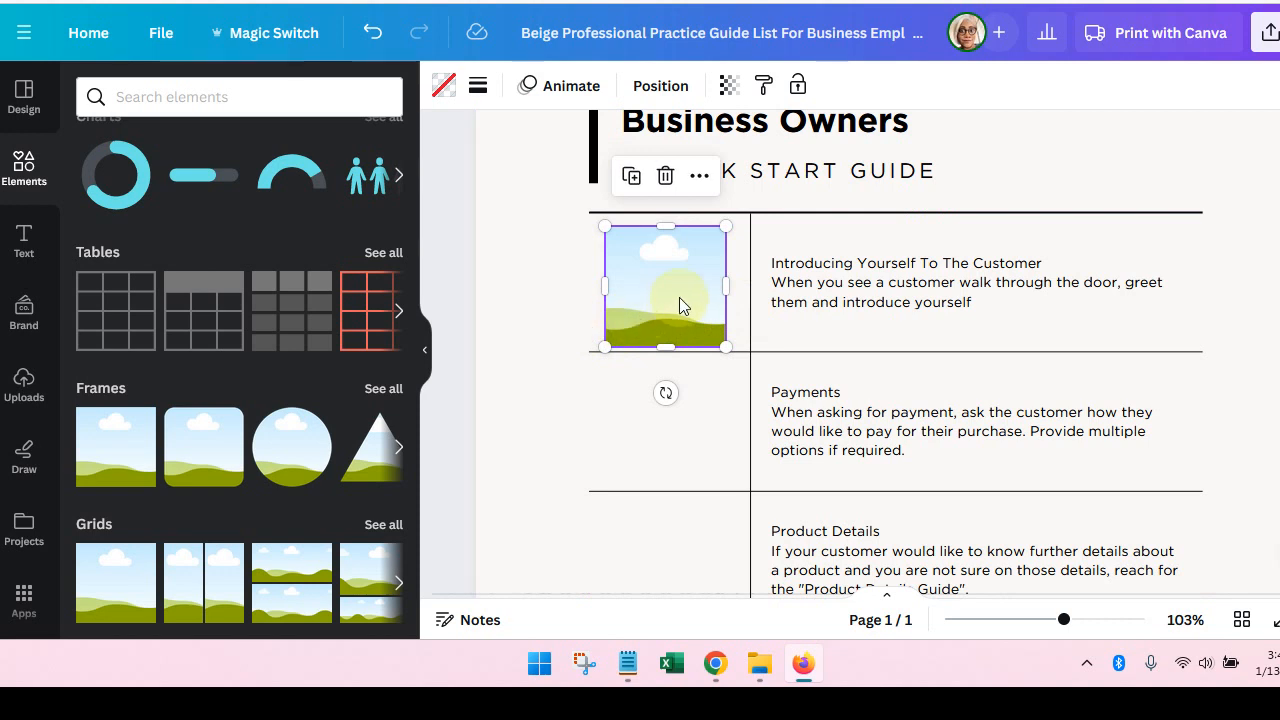
Duplicate the square frame in the table's first row five times
{"action": "left_click", "coordinate": [629, 177]}
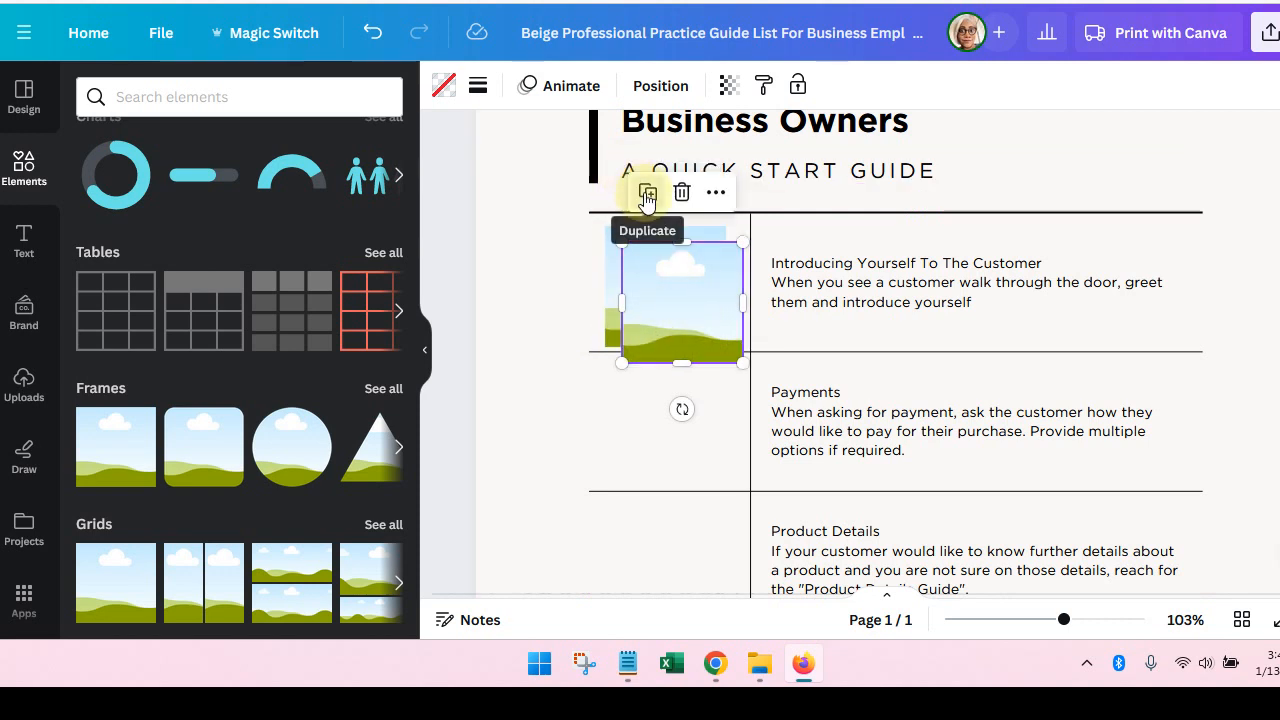
{"action": "left_click", "coordinate": [647, 192]}
{"action": "left_click", "coordinate": [664, 212]}
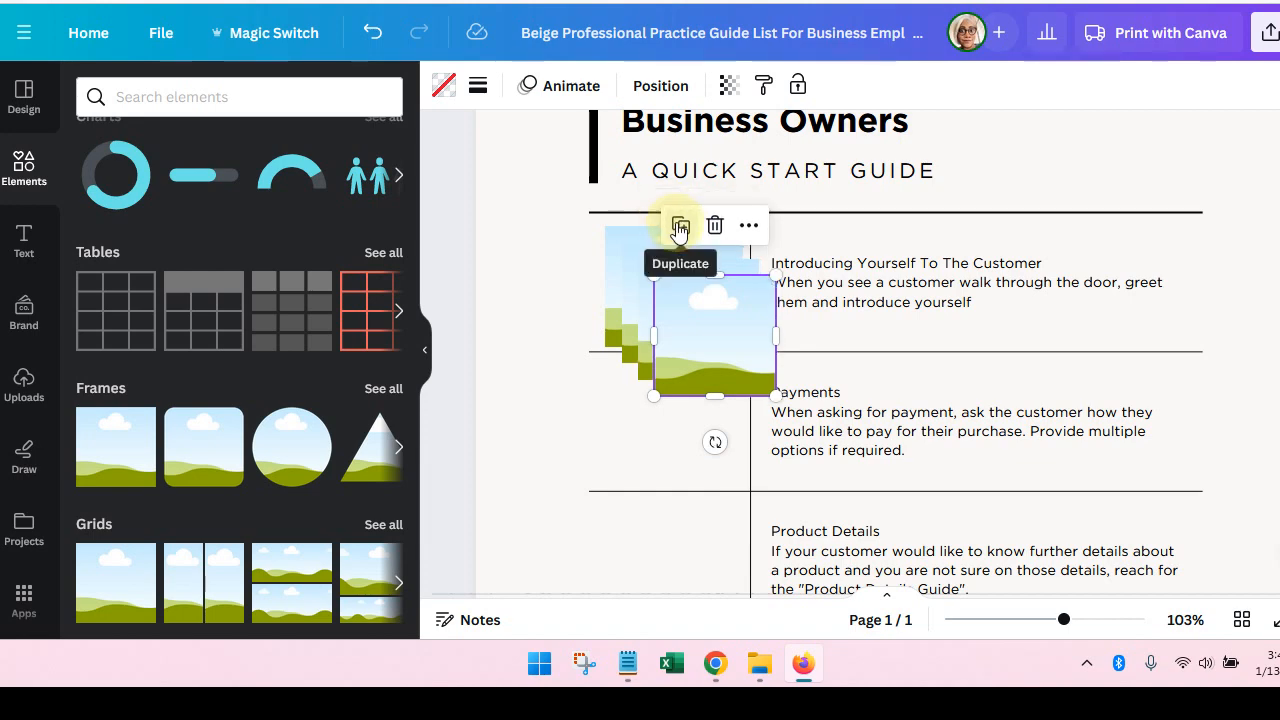
{"action": "left_click", "coordinate": [680, 228]}
{"action": "left_click", "coordinate": [697, 245]}
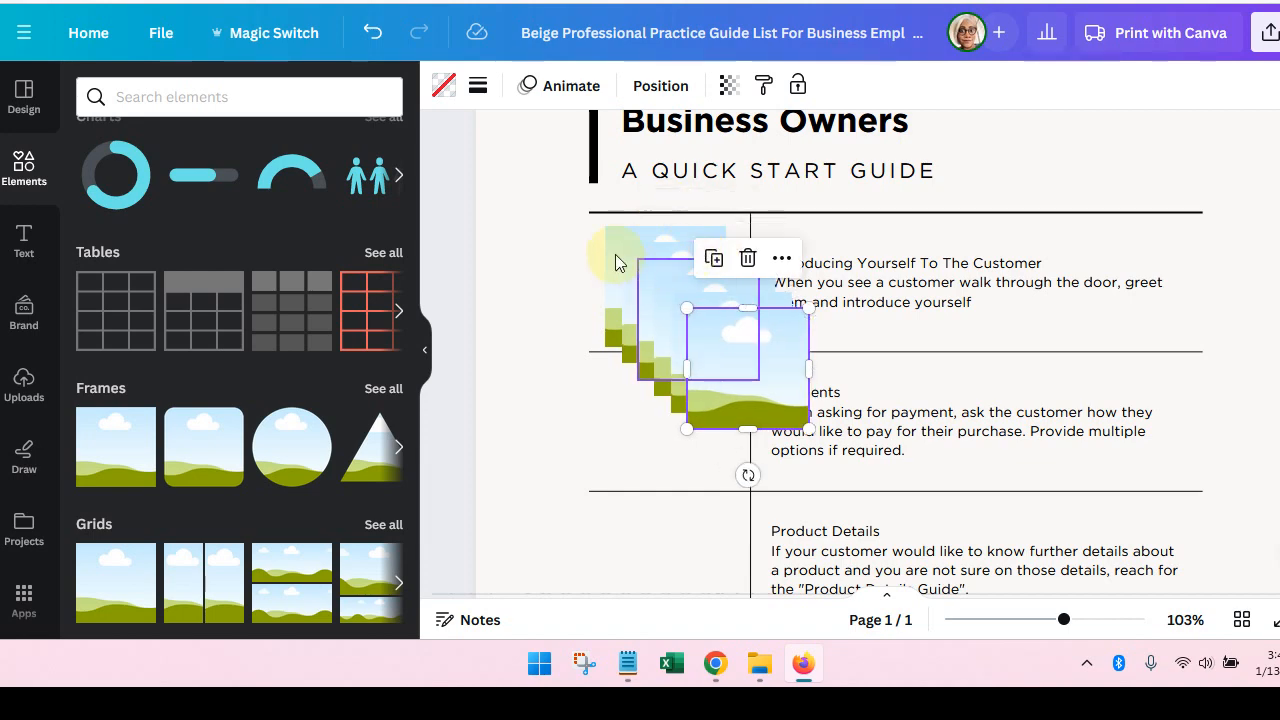
Place one frame copy in the picture cell of the "When There Are No Customers" row and another in the "Customer is Confused" row
{"action": "scroll", "coordinate": [584, 240], "scroll_direction": "down", "scroll_amount": 3}
{"action": "left_click_drag", "start_coordinate": [731, 137], "coordinate": [686, 452]}
{"action": "scroll", "coordinate": [686, 452], "scroll_direction": "down", "scroll_amount": 2}
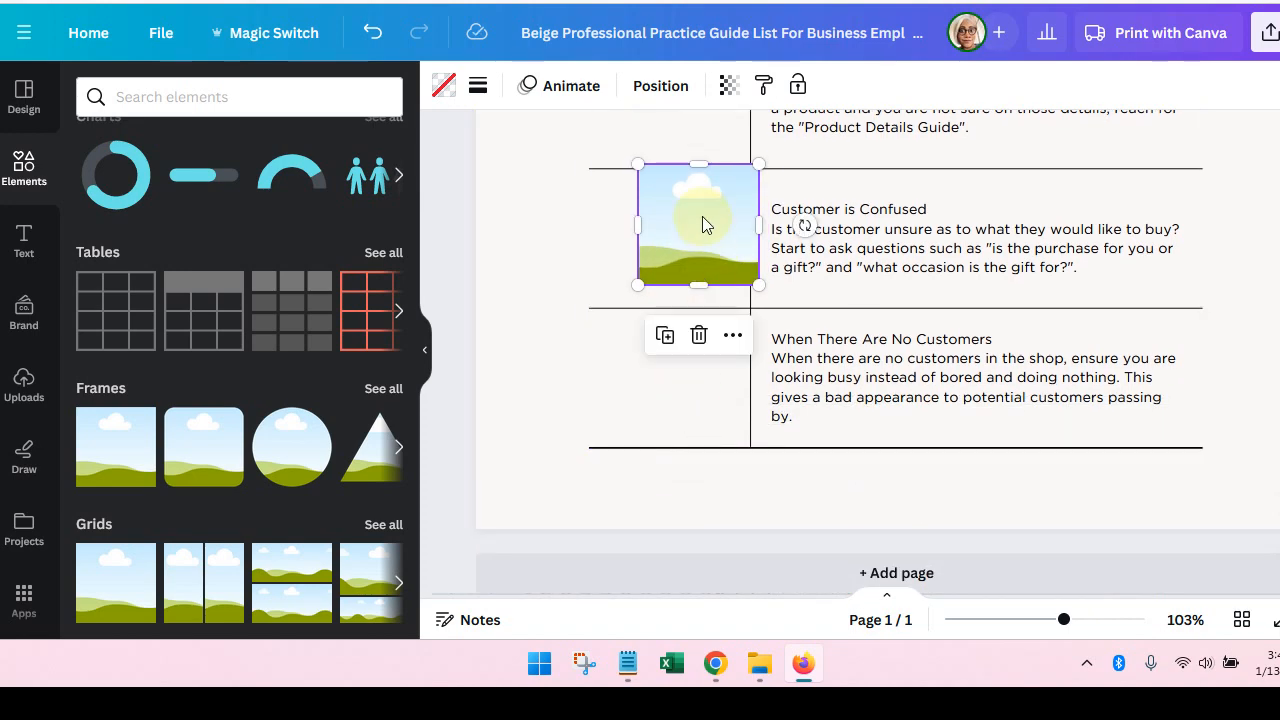
{"action": "left_click_drag", "start_coordinate": [702, 216], "coordinate": [672, 362]}
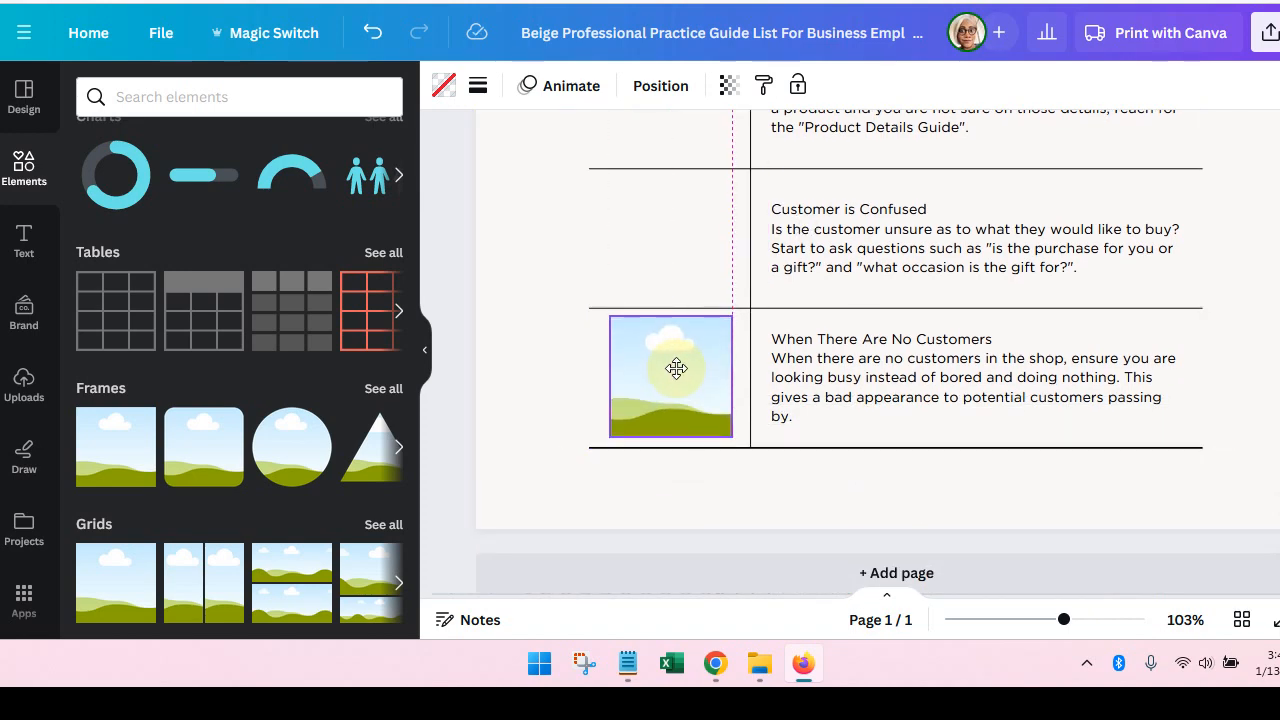
{"action": "scroll", "coordinate": [668, 357], "scroll_direction": "up", "scroll_amount": 4}
{"action": "left_click_drag", "start_coordinate": [728, 228], "coordinate": [667, 560]}
{"action": "scroll", "coordinate": [656, 438], "scroll_direction": "down", "scroll_amount": 3}
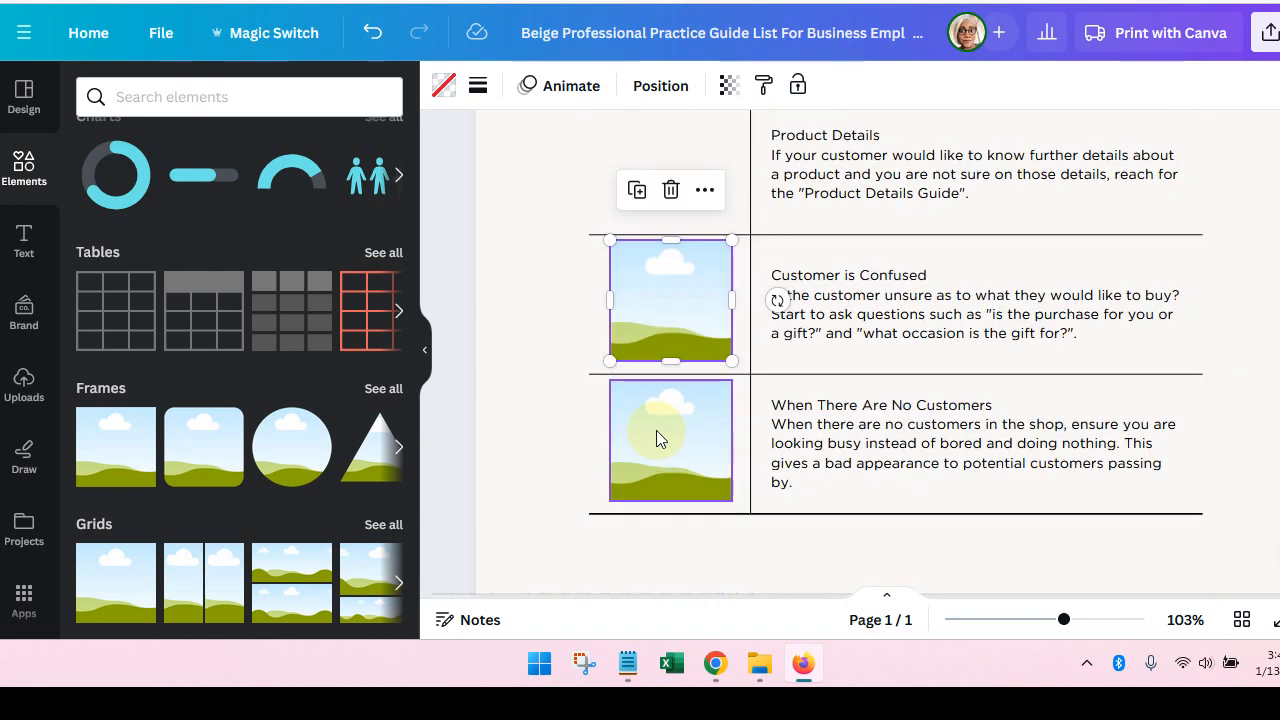
Place frame copies in the "Product Details" and "Payments" picture cells and delete the surplus copy over the first row
{"action": "scroll", "coordinate": [656, 437], "scroll_direction": "up", "scroll_amount": 3}
{"action": "left_click", "coordinate": [687, 224]}
{"action": "left_click_drag", "start_coordinate": [687, 229], "coordinate": [653, 408]}
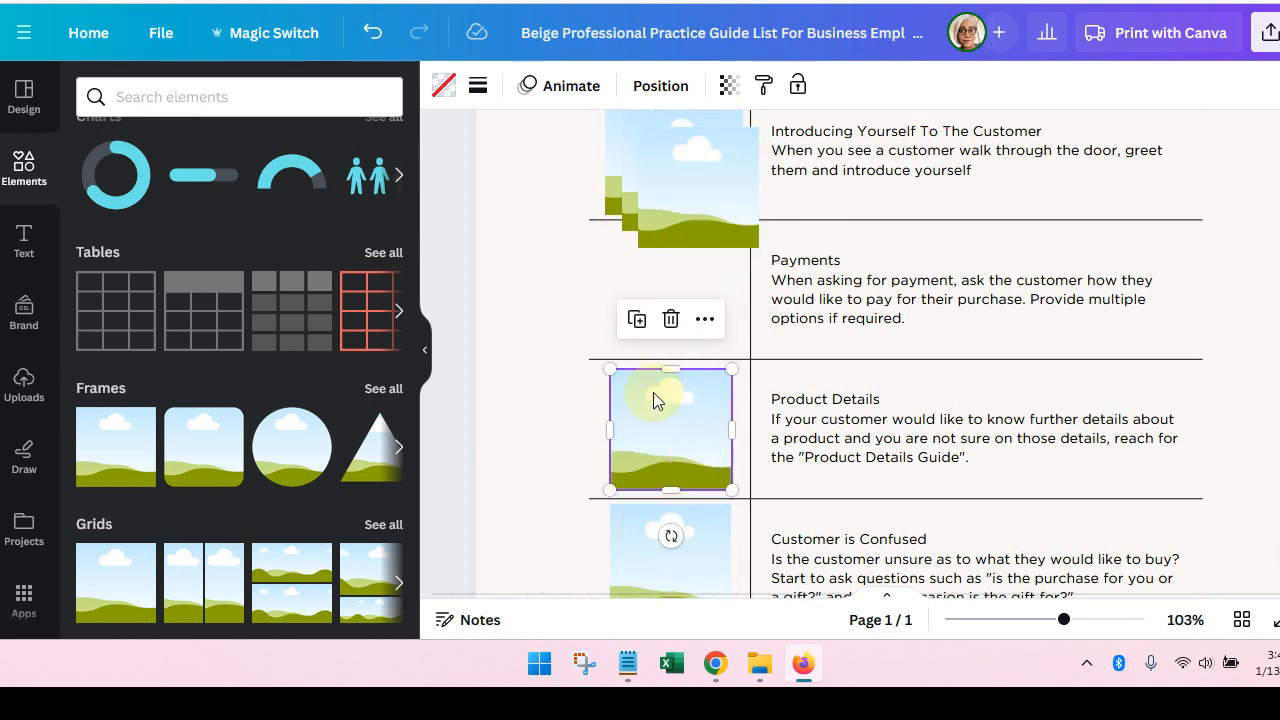
{"action": "left_click_drag", "start_coordinate": [676, 205], "coordinate": [645, 309]}
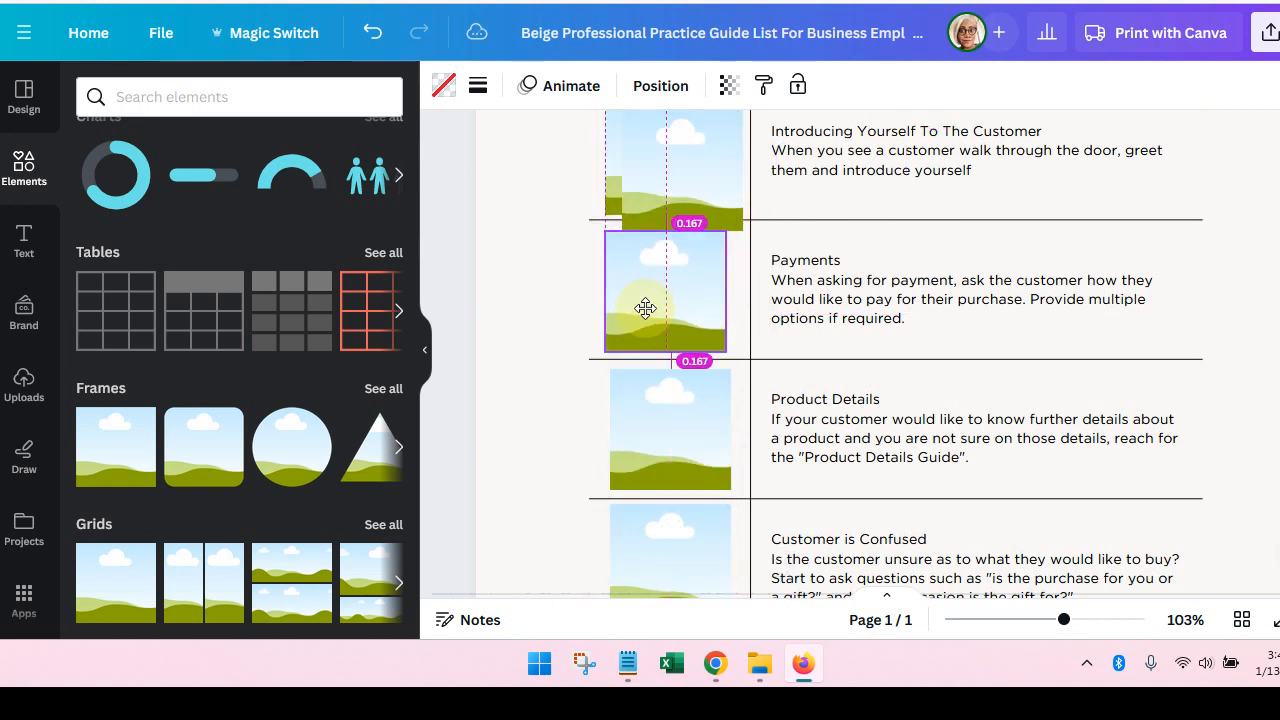
{"action": "left_click", "coordinate": [679, 140]}
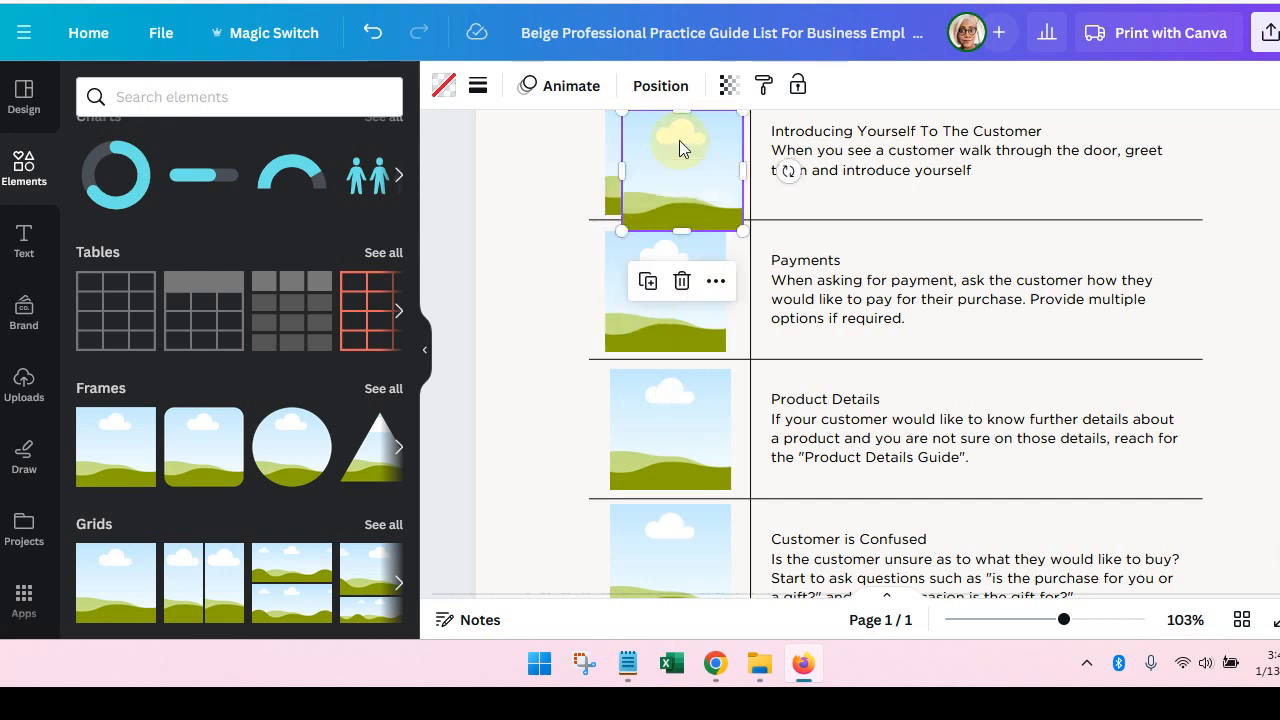
{"action": "left_click_drag", "start_coordinate": [679, 140], "coordinate": [680, 149]}
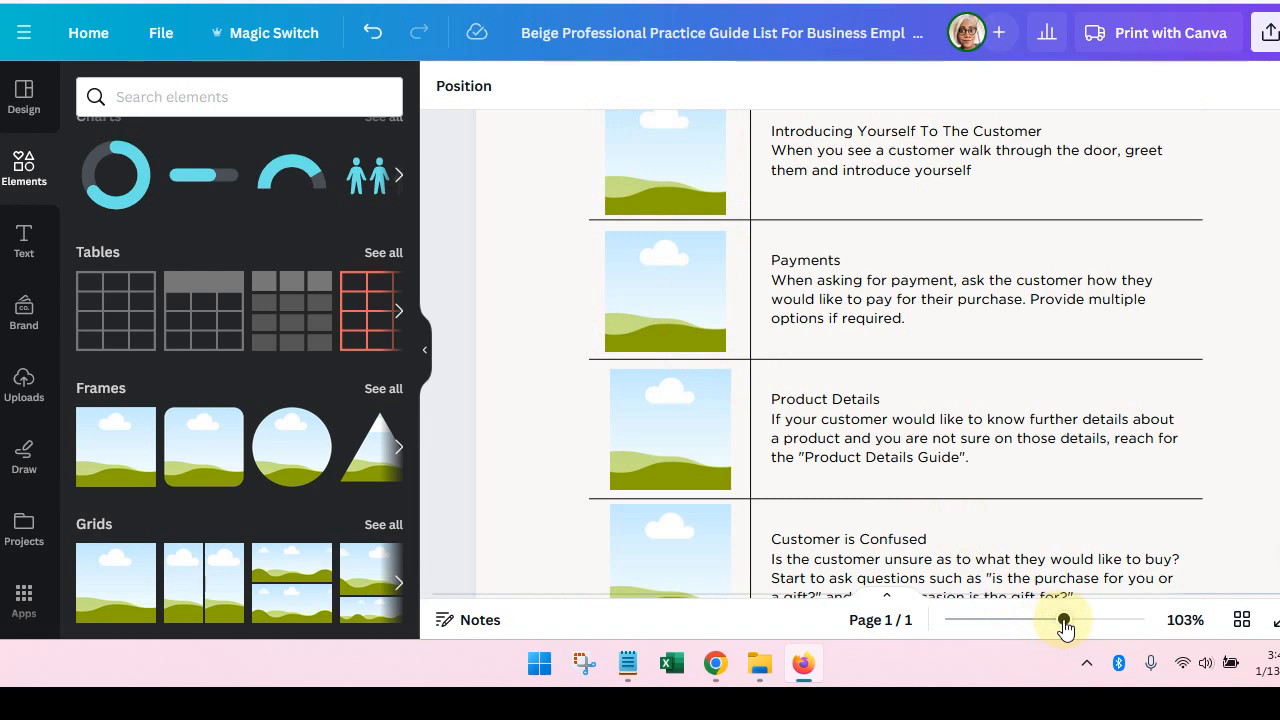
Select all five square frames in the picture column and align and space them evenly with Tidy up
{"action": "left_click_drag", "start_coordinate": [1064, 625], "coordinate": [1024, 621]}
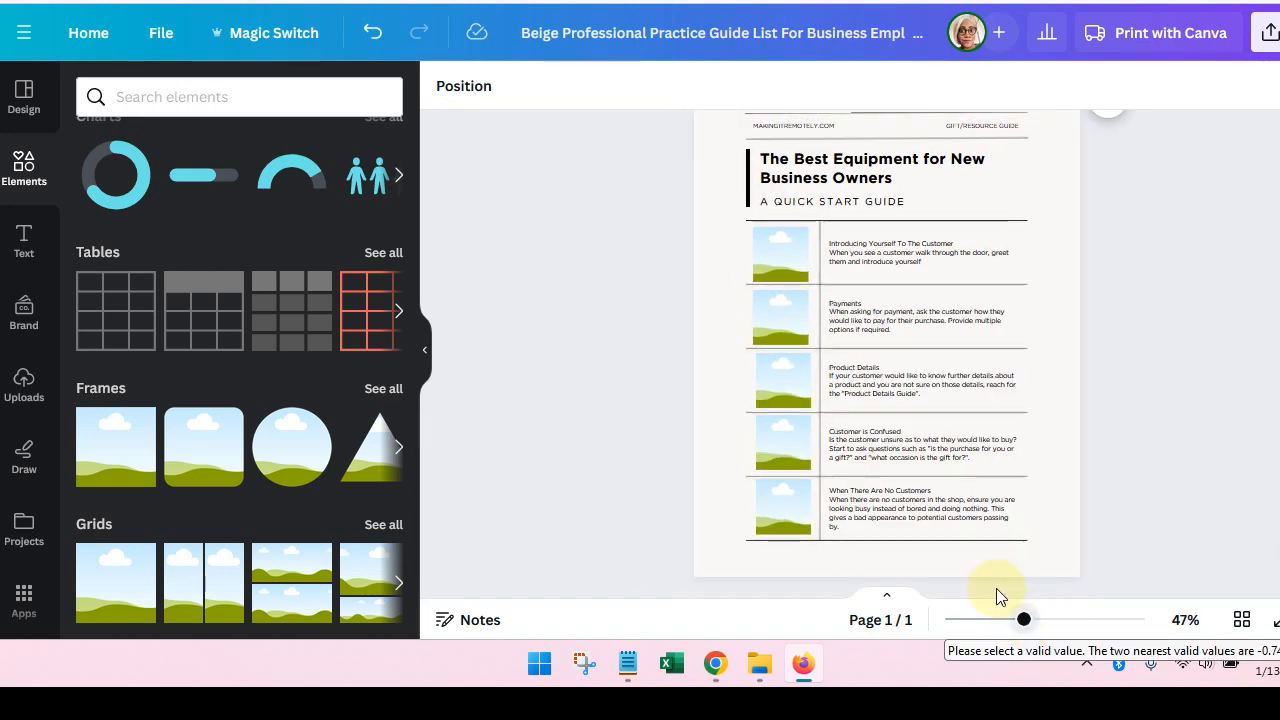
{"action": "left_click", "coordinate": [778, 255]}
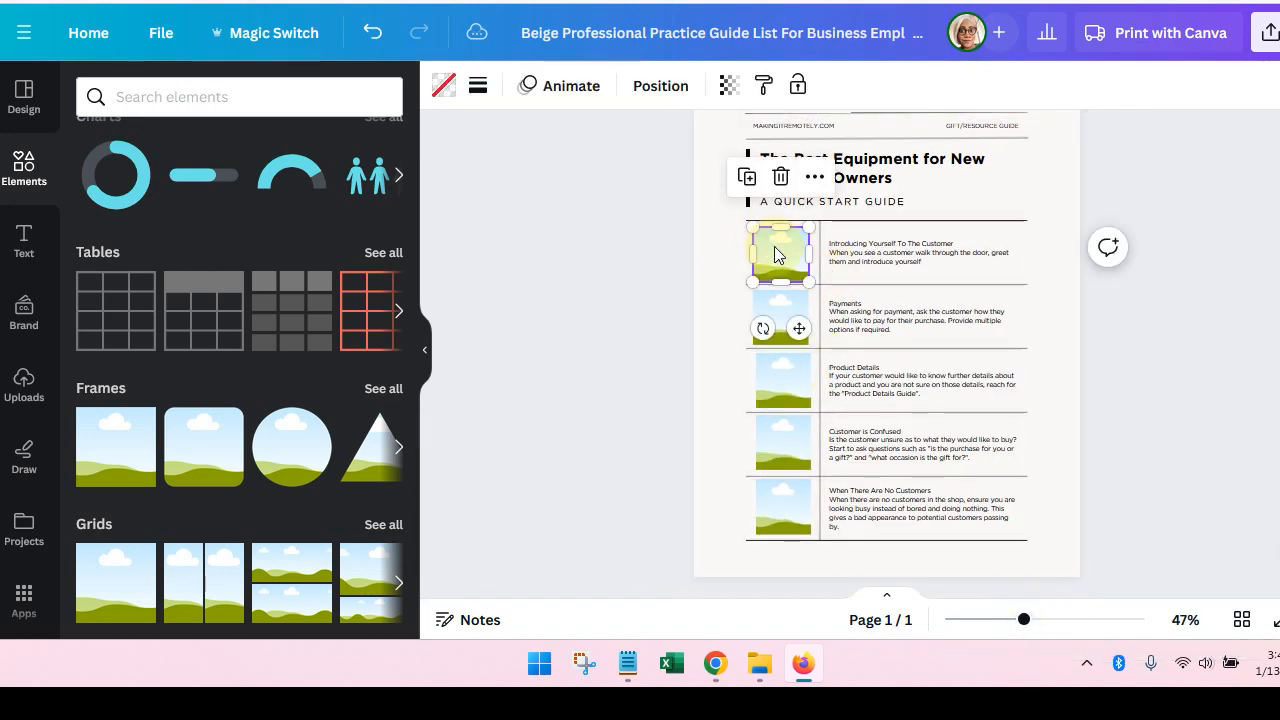
{"action": "left_click", "coordinate": [768, 312], "text": "shift"}
{"action": "left_click", "coordinate": [784, 380], "text": "shift"}
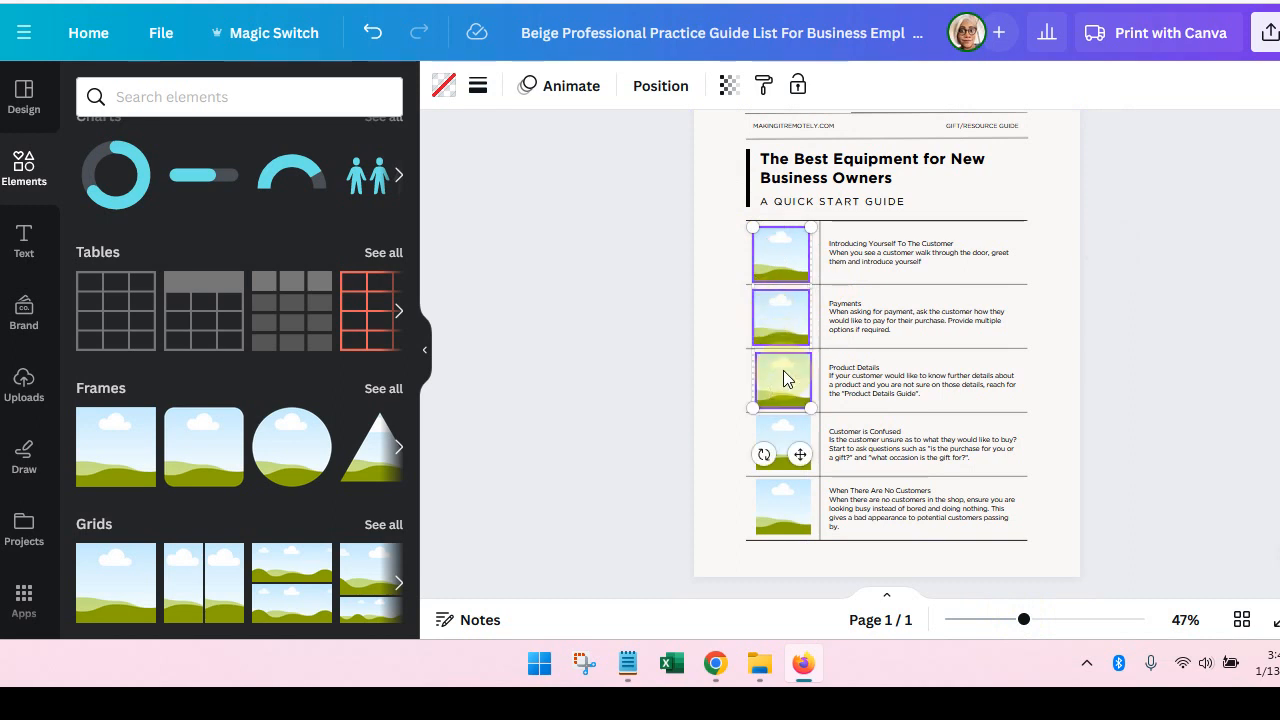
{"action": "left_click", "coordinate": [776, 432], "text": "shift"}
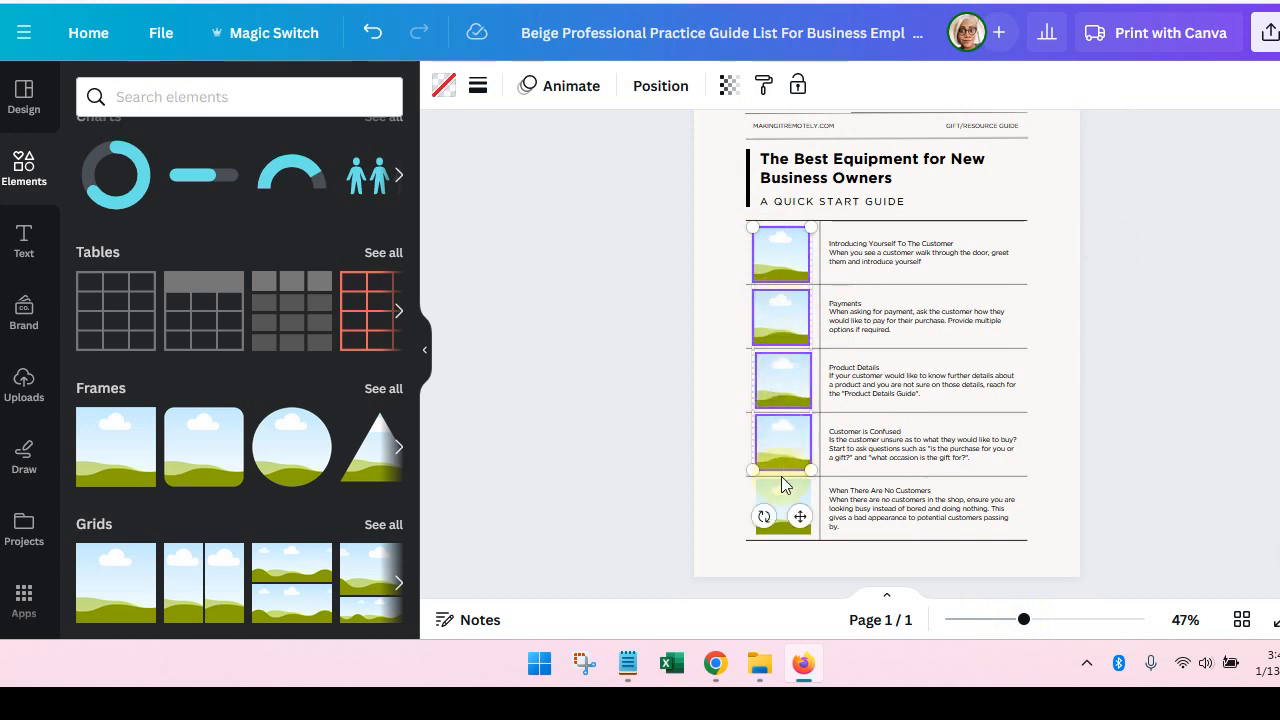
{"action": "left_click", "coordinate": [781, 500], "text": "shift"}
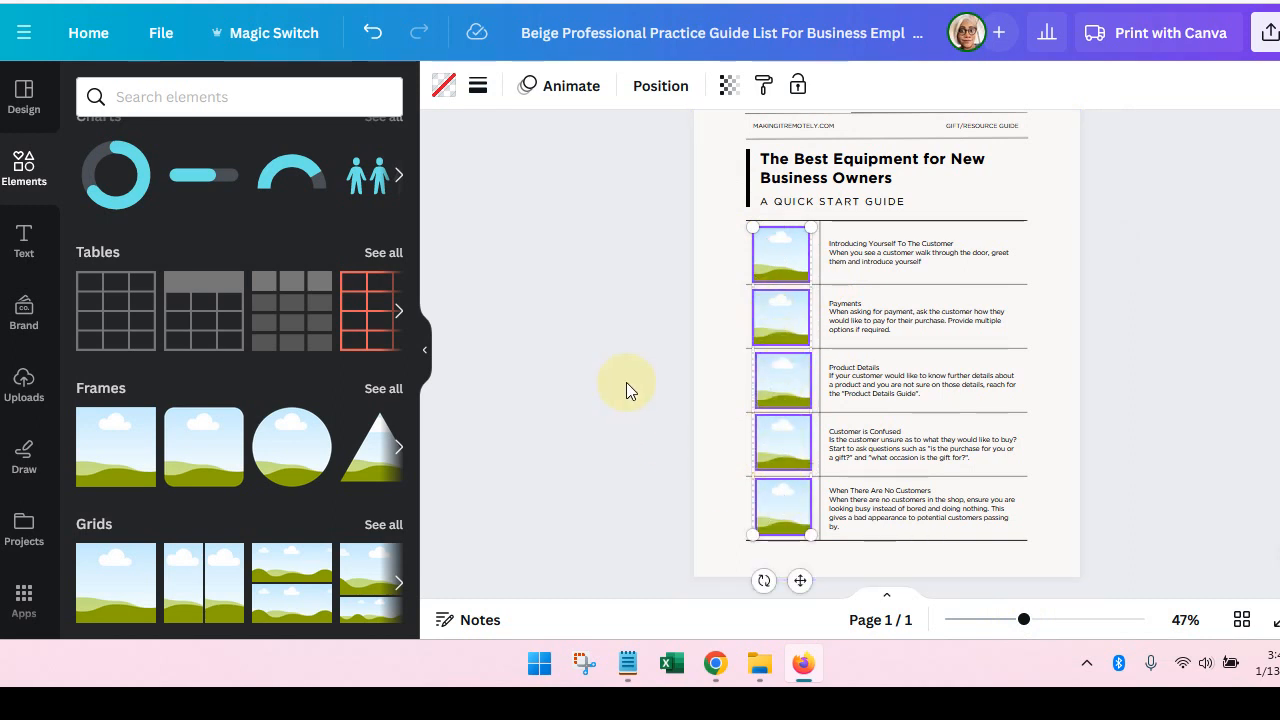
{"action": "left_click", "coordinate": [642, 96]}
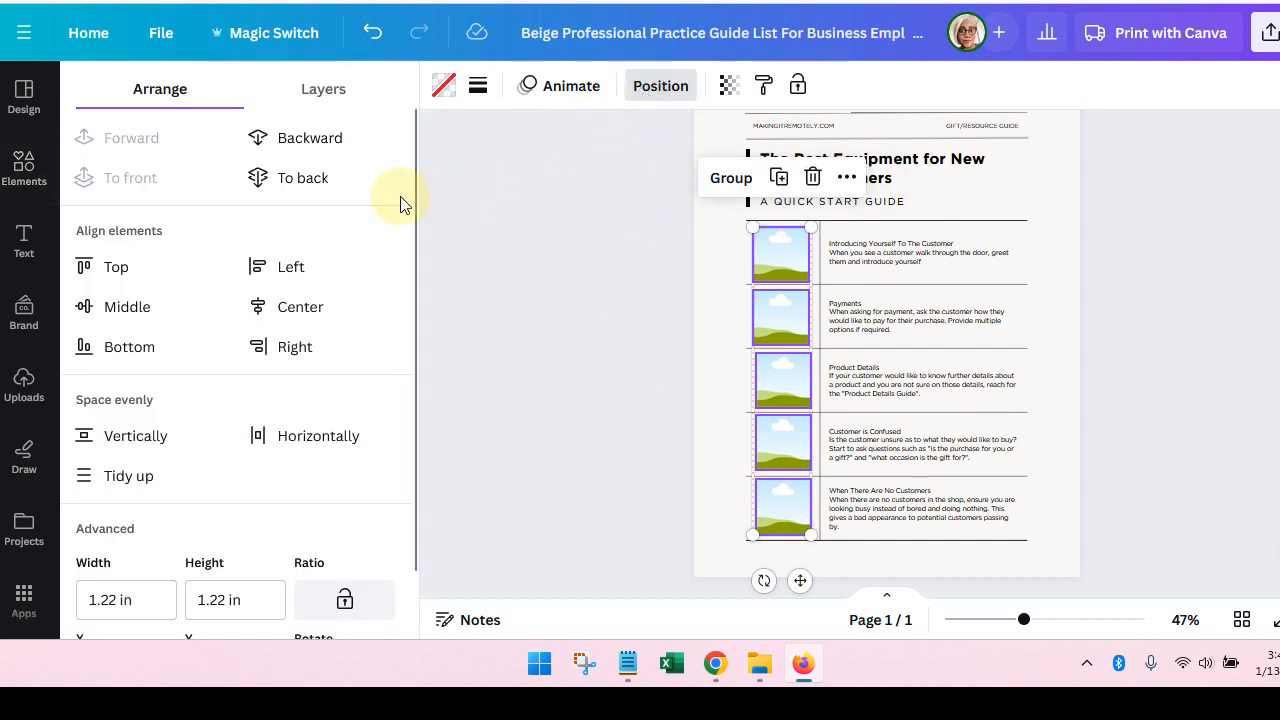
{"action": "left_click", "coordinate": [126, 476]}
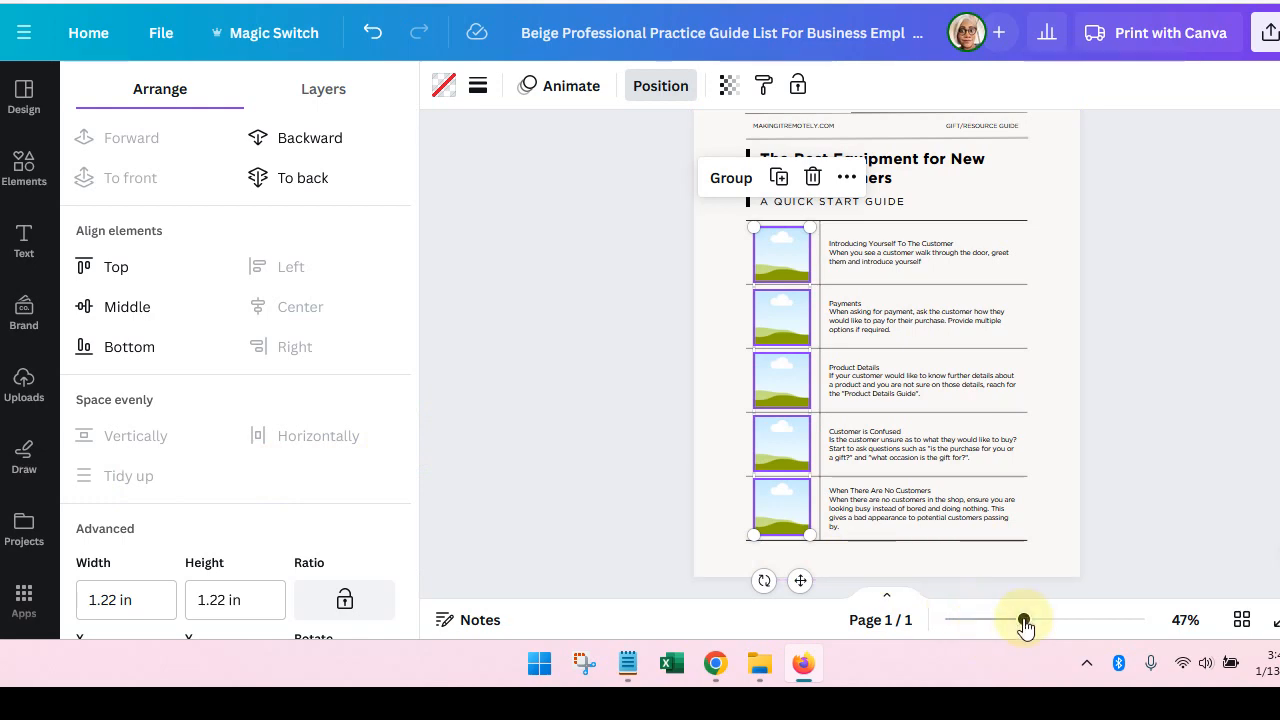
Group the five frames and shift the group slightly left to an X position of 1.3 in
{"action": "left_click_drag", "start_coordinate": [1024, 624], "coordinate": [1049, 617]}
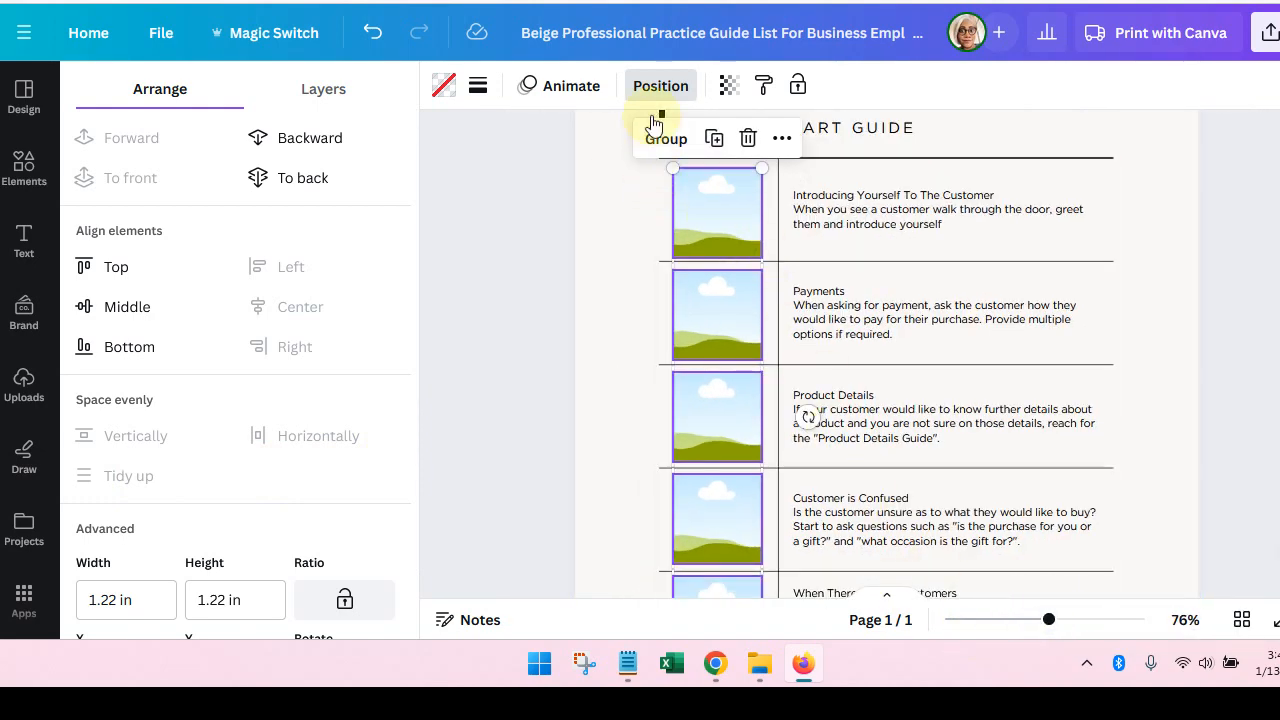
{"action": "left_click", "coordinate": [662, 134]}
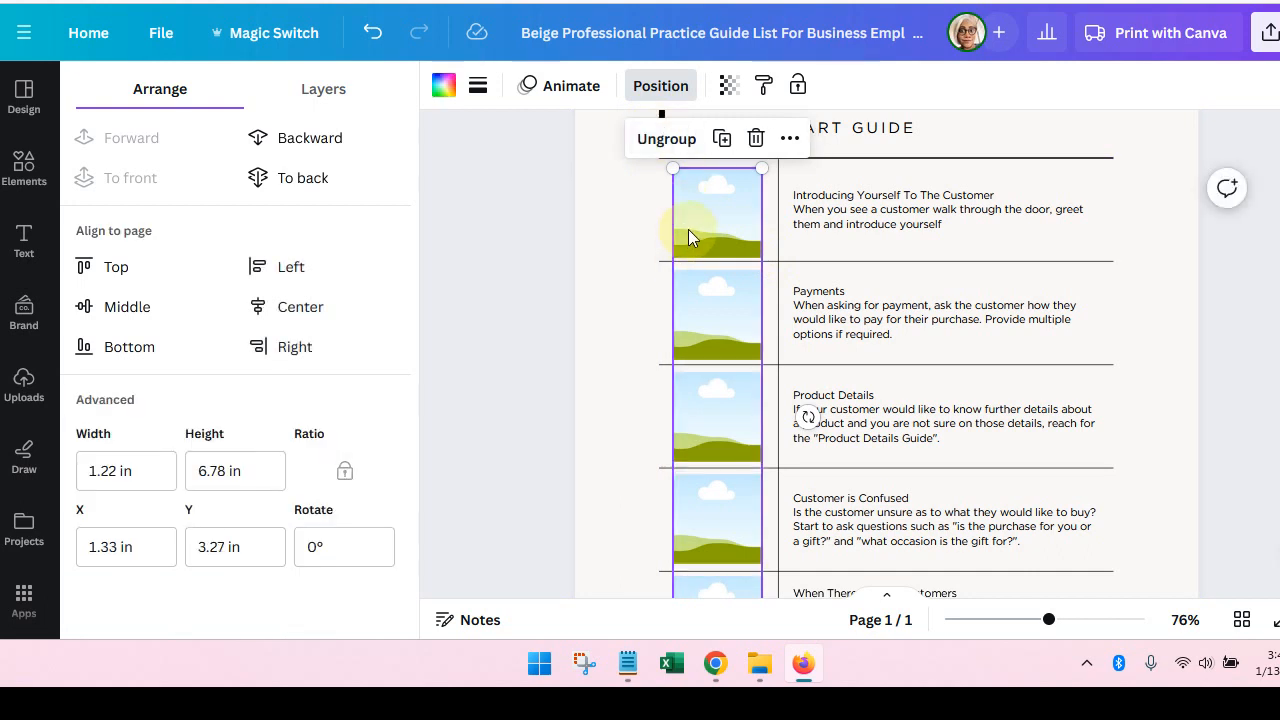
{"action": "left_click", "coordinate": [679, 232]}
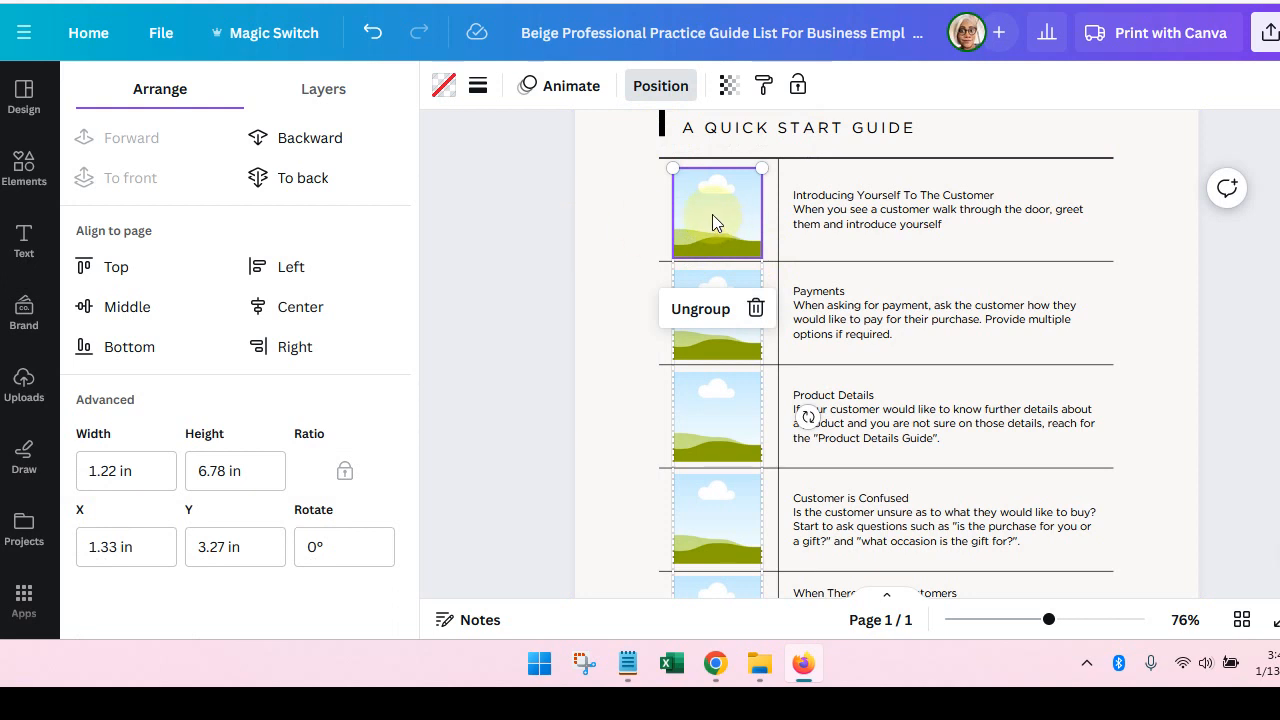
{"action": "left_click_drag", "start_coordinate": [712, 222], "coordinate": [714, 213]}
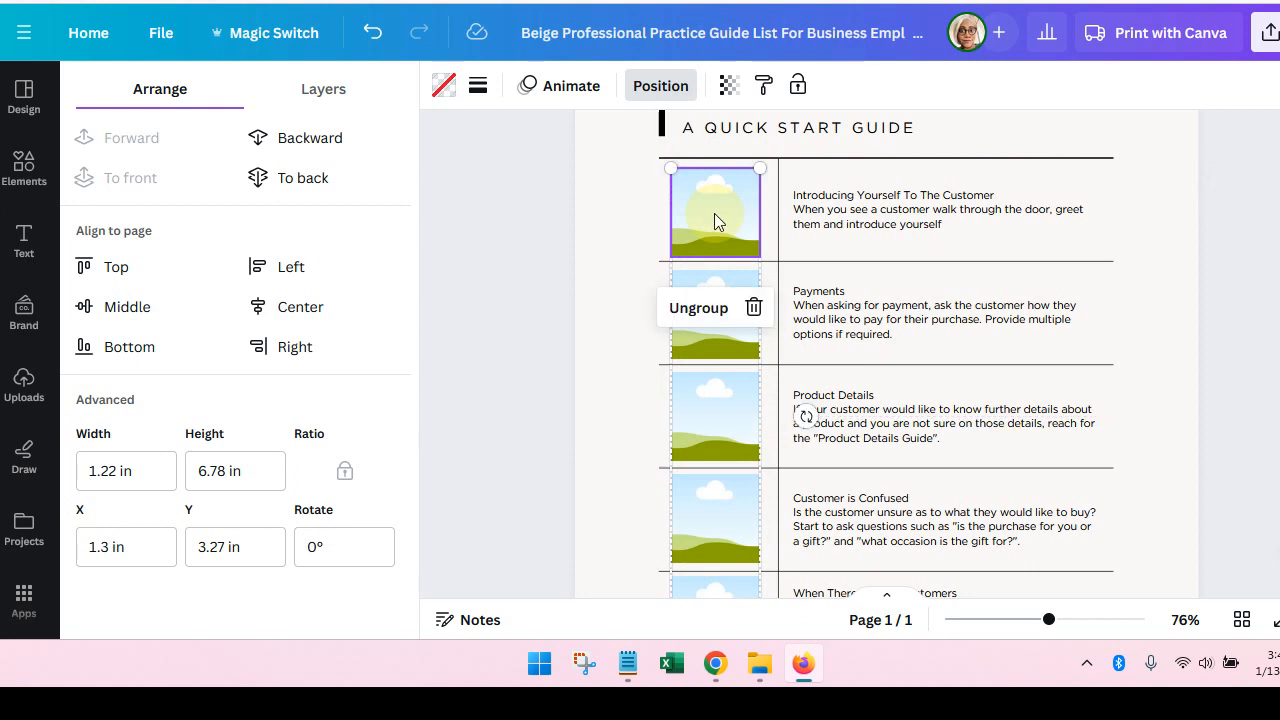
{"action": "left_click", "coordinate": [512, 343]}
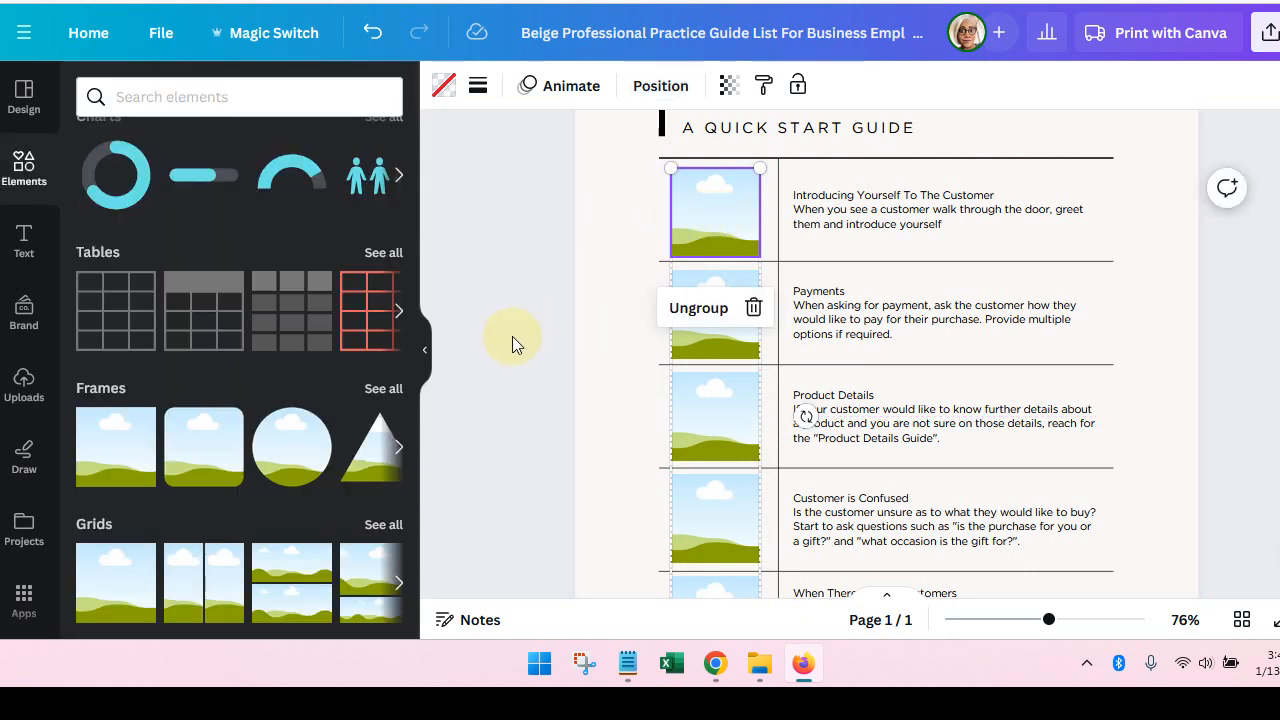
{"action": "left_click", "coordinate": [424, 349]}
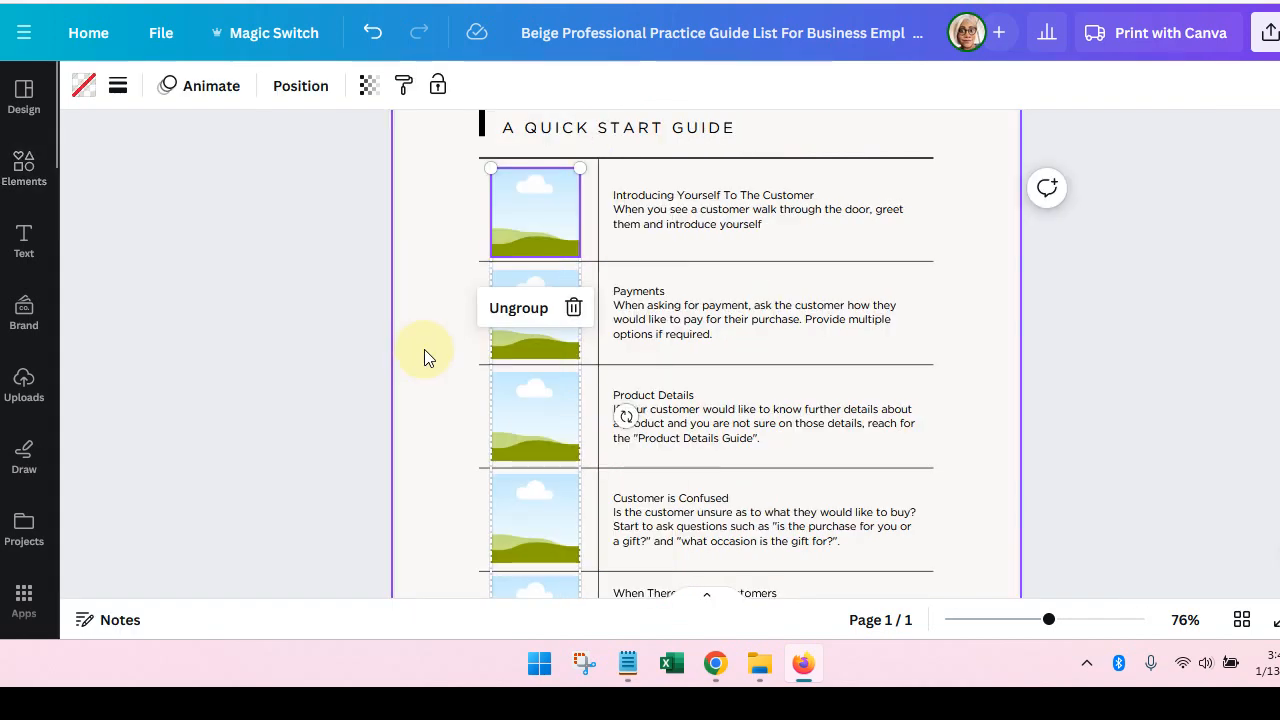
Fill the first-row frame with the uploaded computer monitor image and the "Payments" frame with the dark blue laptop image
{"action": "scroll", "coordinate": [501, 372], "scroll_direction": "up", "scroll_amount": 3}
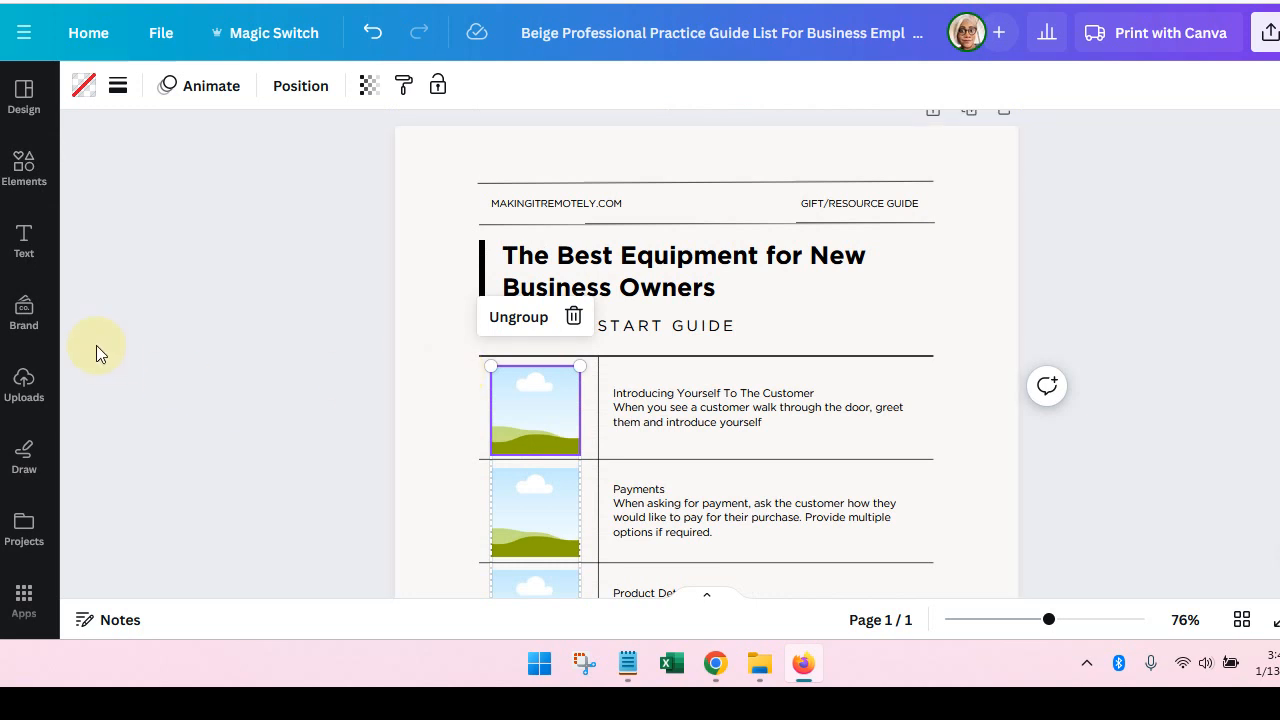
{"action": "left_click", "coordinate": [22, 385]}
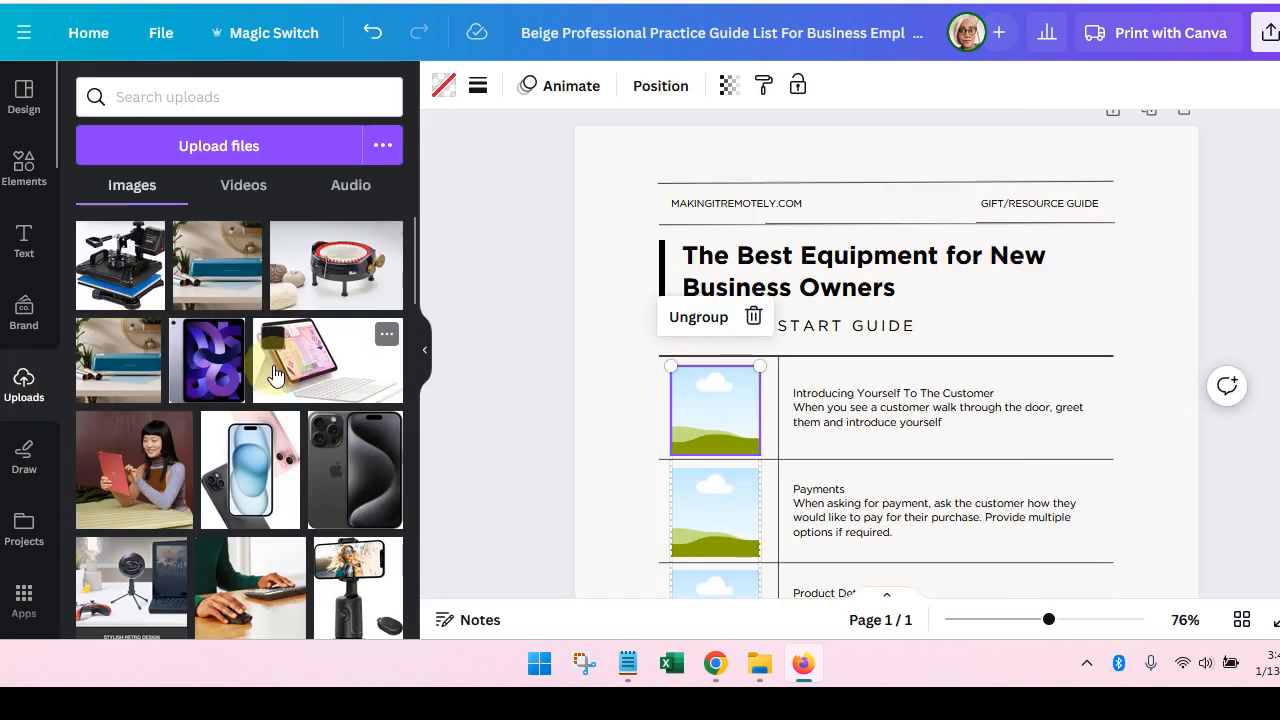
{"action": "scroll", "coordinate": [275, 373], "scroll_direction": "down", "scroll_amount": 6}
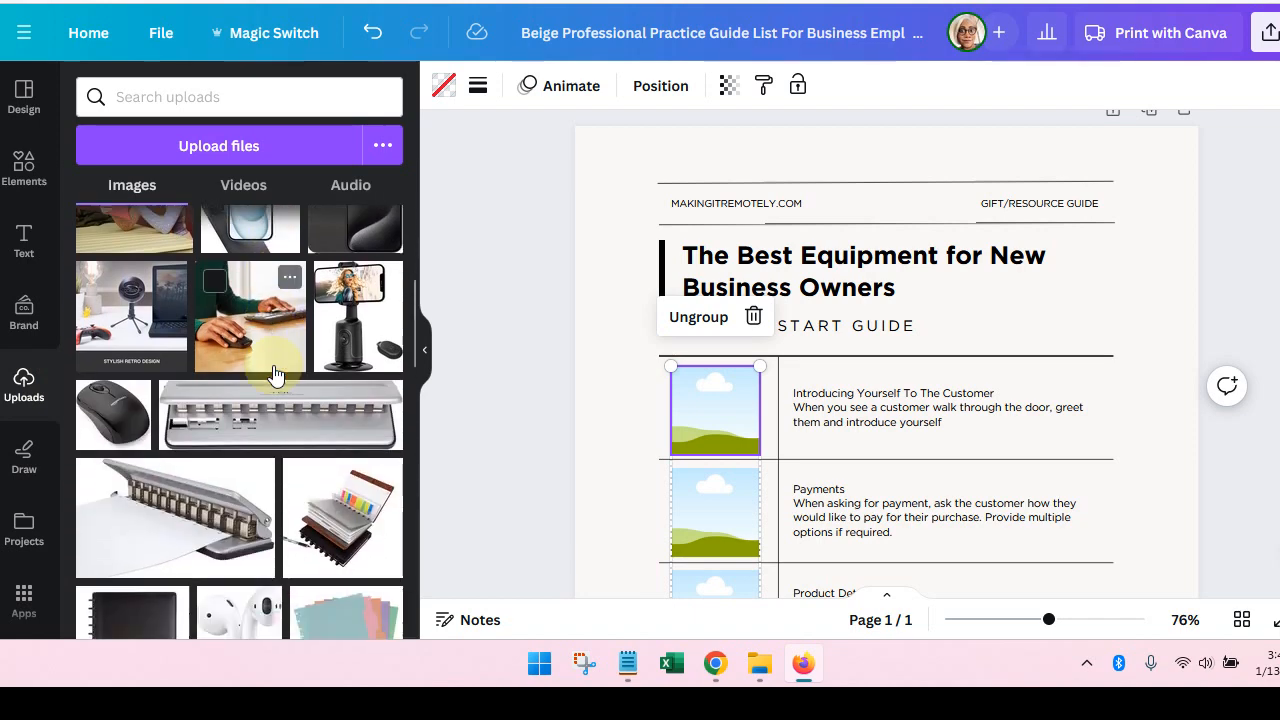
{"action": "scroll", "coordinate": [275, 373], "scroll_direction": "down", "scroll_amount": 3}
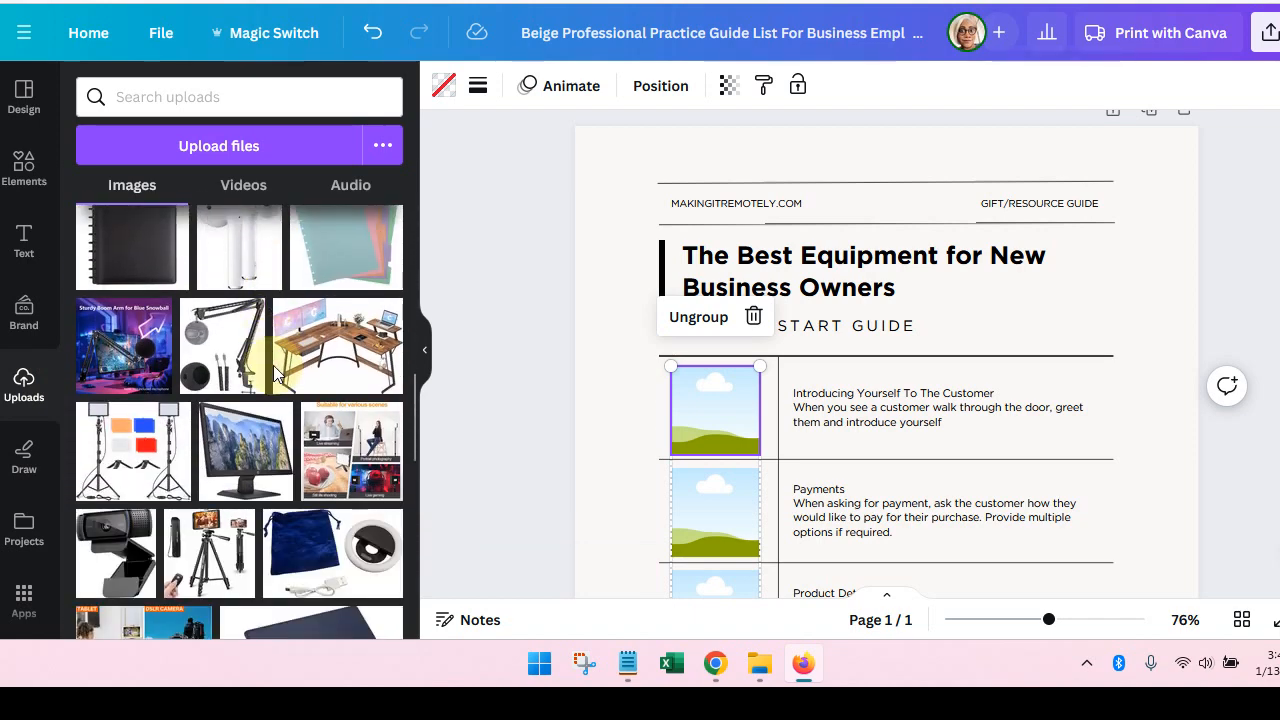
{"action": "left_click_drag", "start_coordinate": [230, 425], "coordinate": [705, 418]}
{"action": "scroll", "coordinate": [305, 410], "scroll_direction": "down", "scroll_amount": 4}
{"action": "left_click_drag", "start_coordinate": [305, 408], "coordinate": [736, 511]}
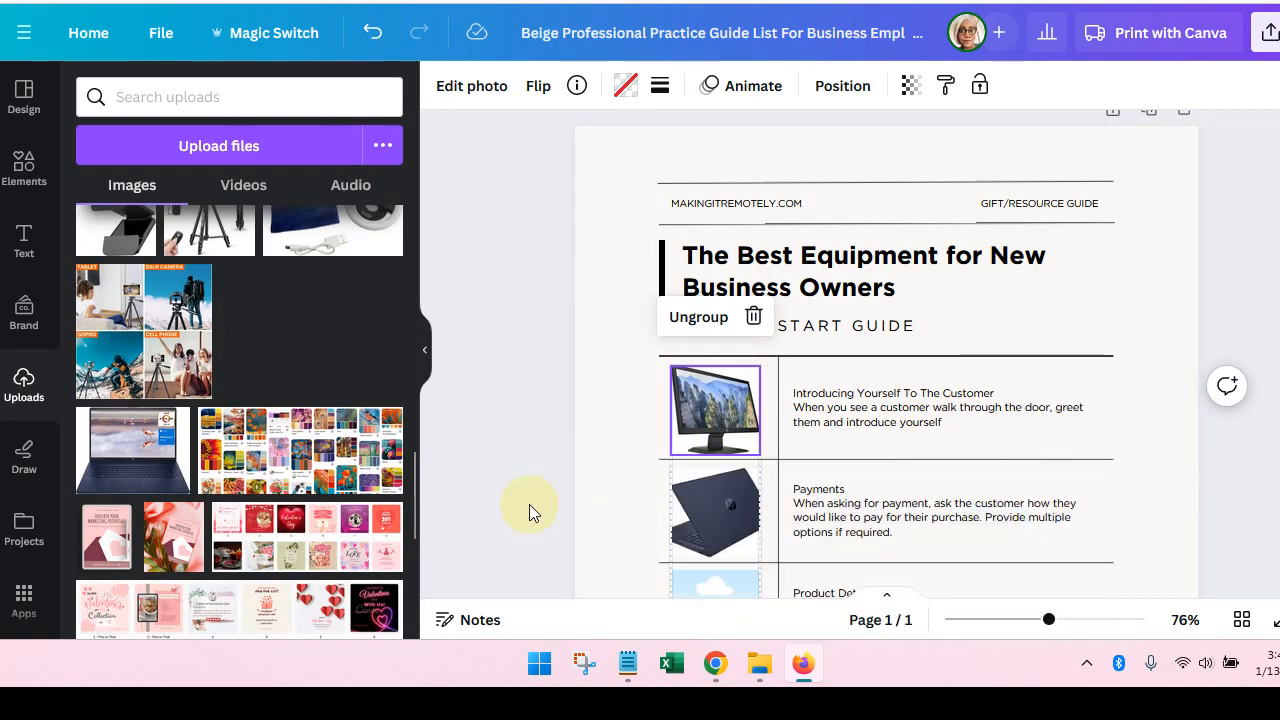
Fill the "Product Details" frame with the "Suitable for various scenes" image and the "Customer is Confused" frame with the "Sturdy Boom Arm for Blue Snowball" image
{"action": "scroll", "coordinate": [190, 415], "scroll_direction": "up", "scroll_amount": 3}
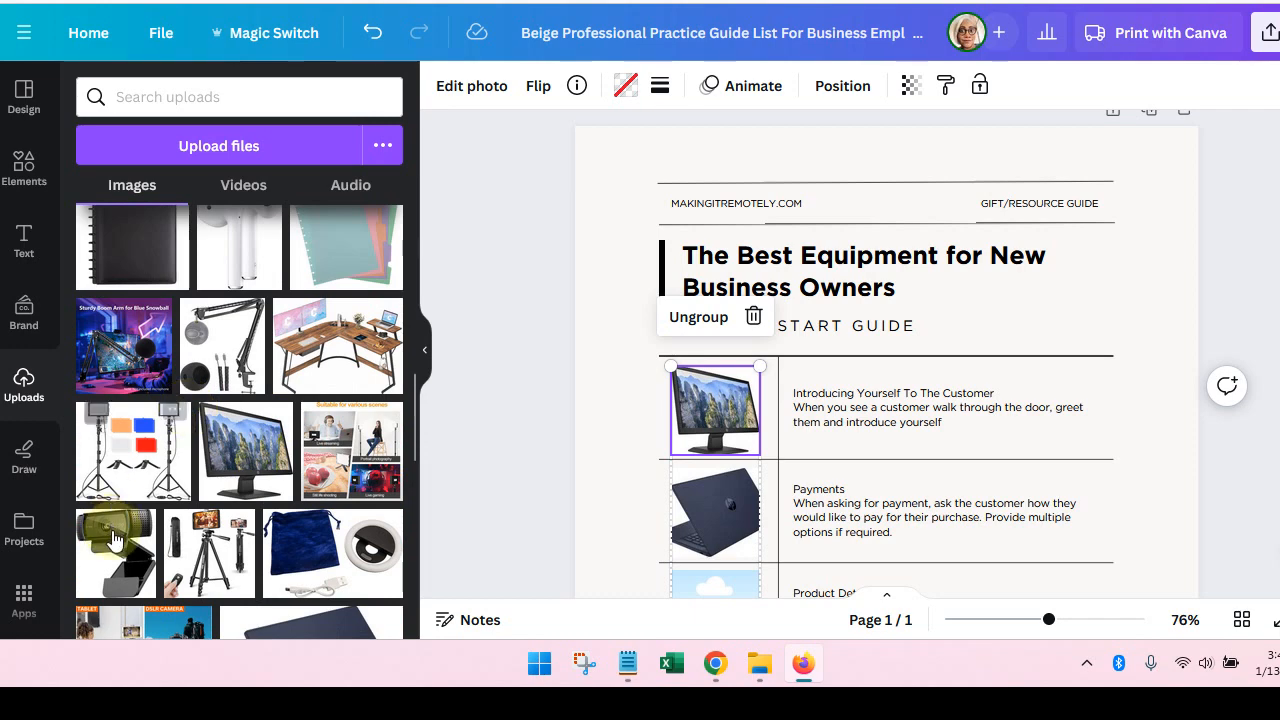
{"action": "scroll", "coordinate": [475, 392], "scroll_direction": "down", "scroll_amount": 1}
{"action": "scroll", "coordinate": [475, 387], "scroll_direction": "down", "scroll_amount": 4}
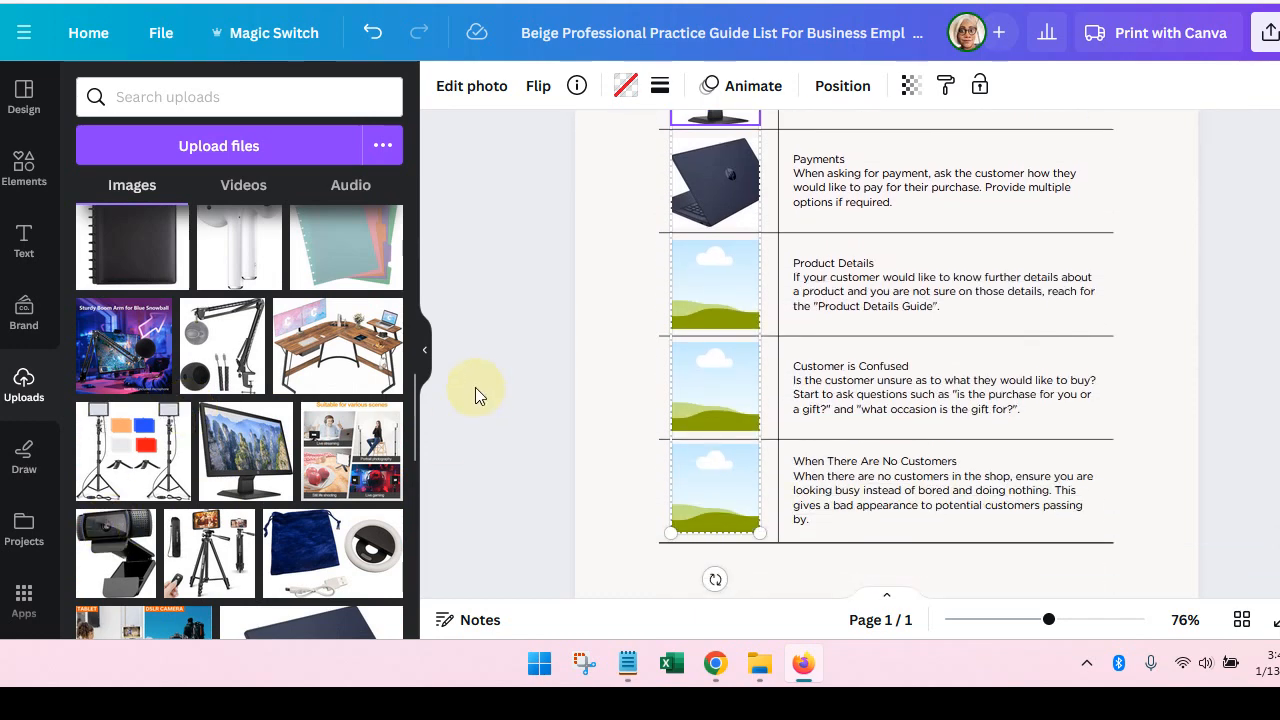
{"action": "left_click_drag", "start_coordinate": [110, 455], "coordinate": [700, 290]}
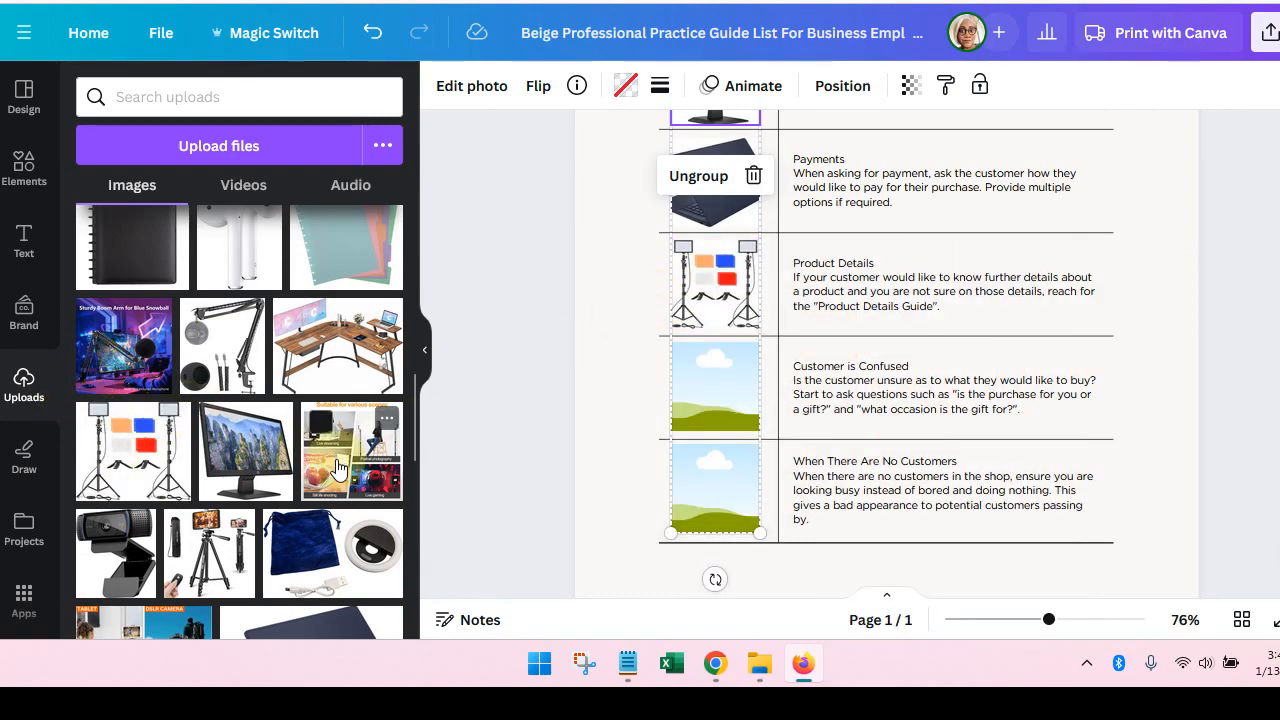
{"action": "left_click_drag", "start_coordinate": [338, 468], "coordinate": [697, 266]}
{"action": "left_click_drag", "start_coordinate": [145, 345], "coordinate": [712, 386]}
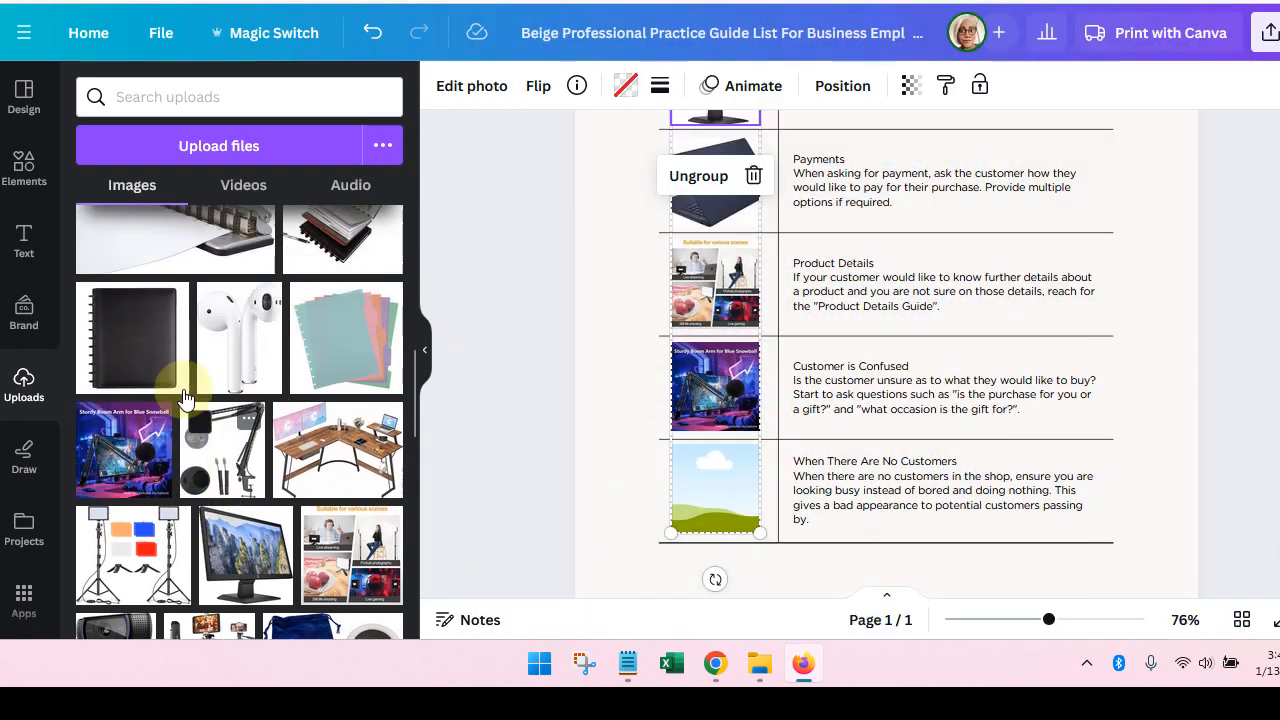
Fill the "When There Are No Customers" frame with the uploaded "Stylish Retro Design" microphone photo and clear the selection
{"action": "scroll", "coordinate": [184, 396], "scroll_direction": "up", "scroll_amount": 3}
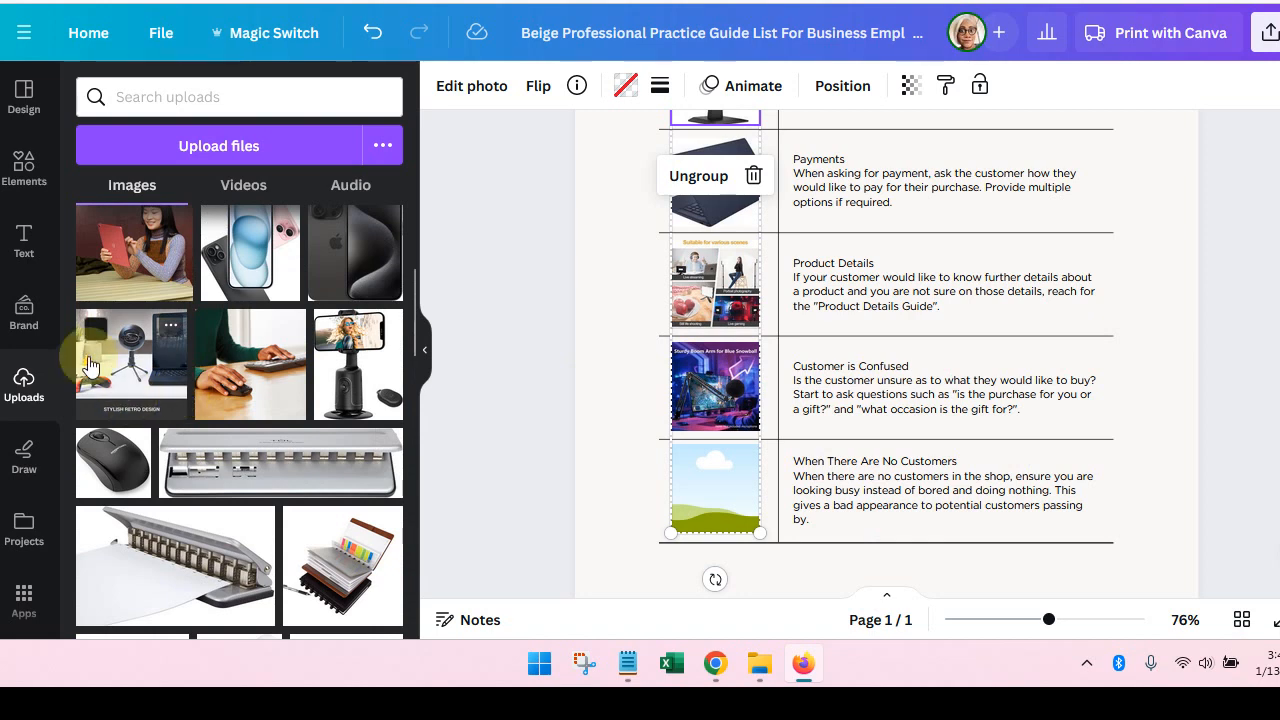
{"action": "scroll", "coordinate": [212, 398], "scroll_direction": "up", "scroll_amount": 1}
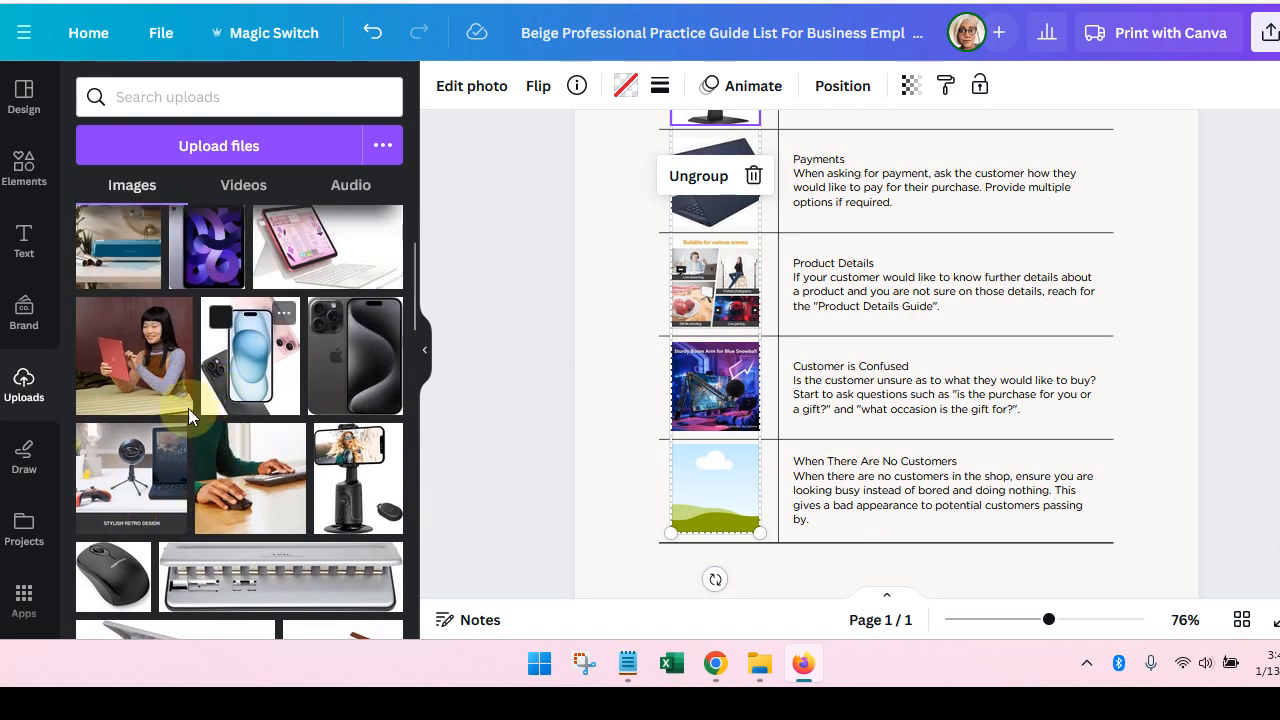
{"action": "left_click_drag", "start_coordinate": [150, 470], "coordinate": [722, 487]}
{"action": "left_click", "coordinate": [500, 319]}
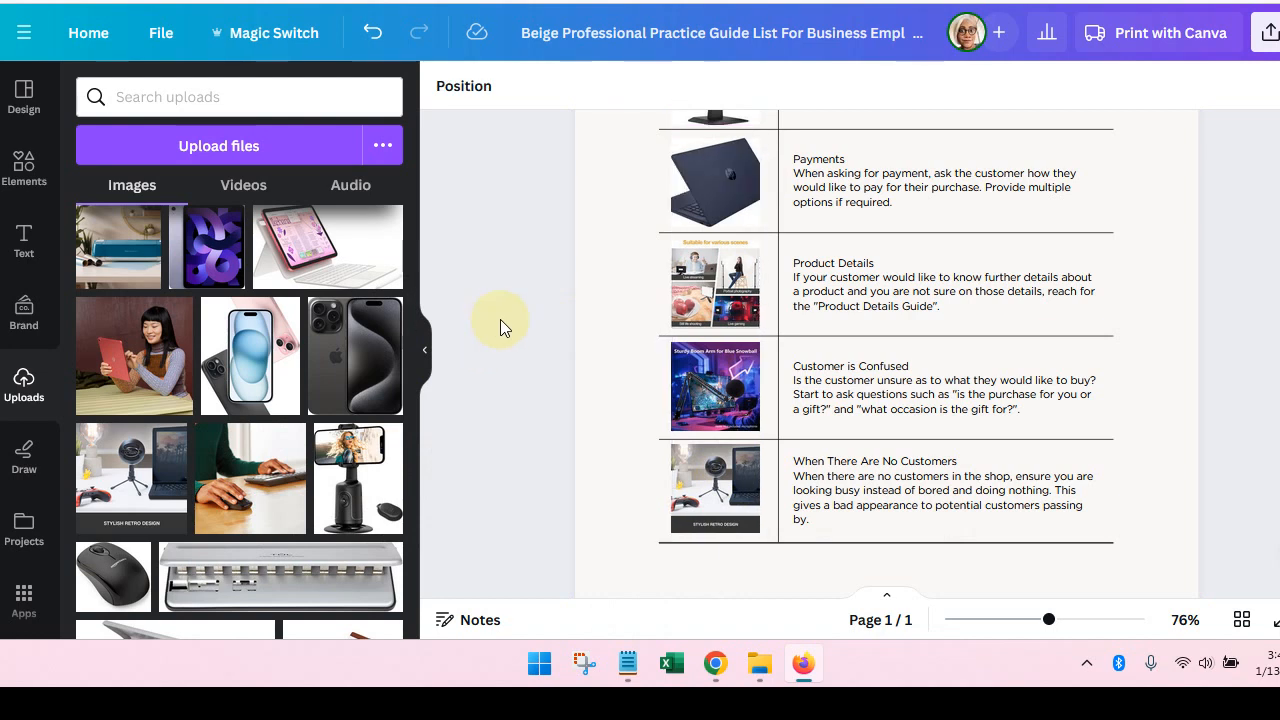
Replace the image in the "Product Details" frame with the uploaded light blue iPhone photo
{"action": "scroll", "coordinate": [500, 319], "scroll_direction": "up", "scroll_amount": 2}
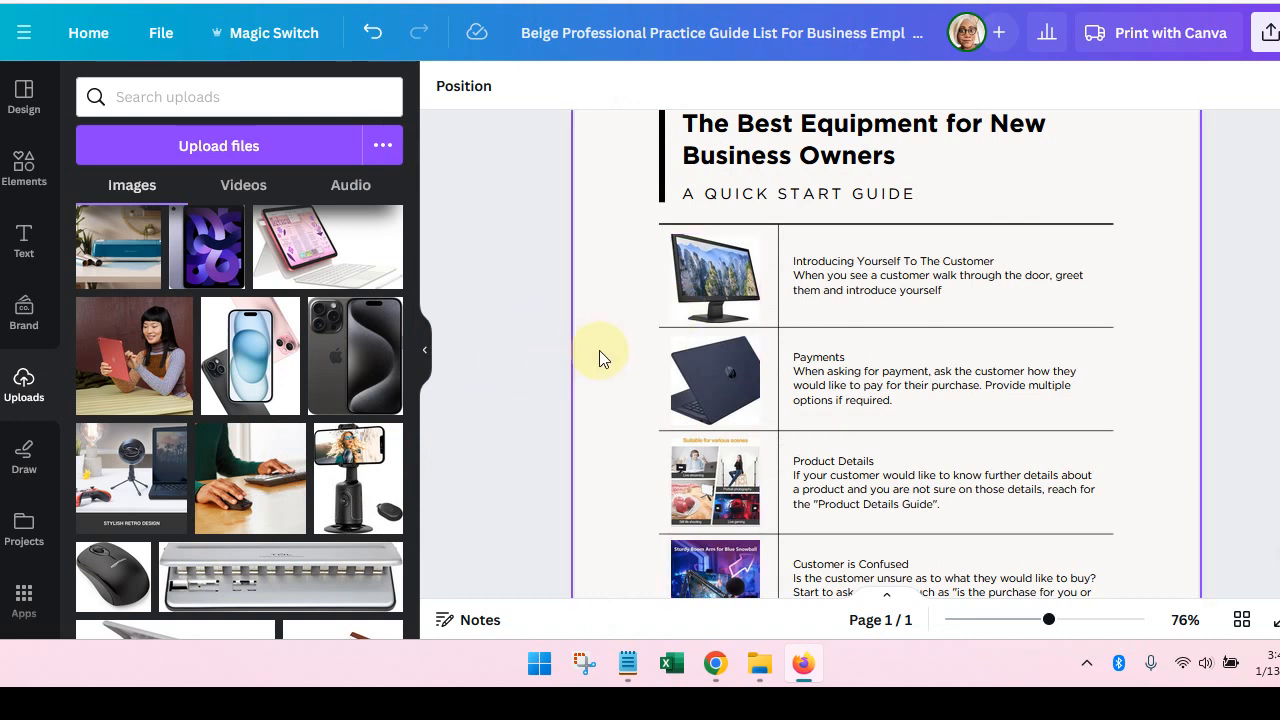
{"action": "scroll", "coordinate": [599, 352], "scroll_direction": "down", "scroll_amount": 2}
{"action": "left_click_drag", "start_coordinate": [337, 355], "coordinate": [714, 349]}
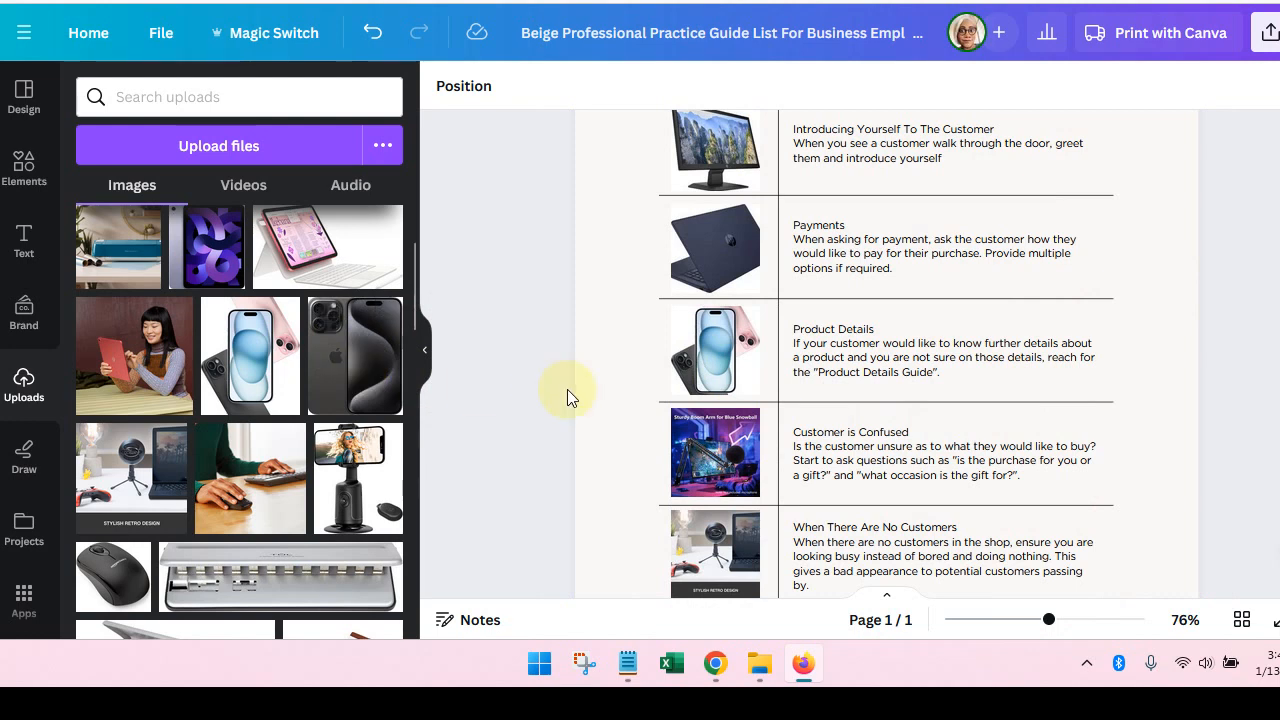
Look over the filled frames, the other uploaded product images and the text of the table's first row
{"action": "scroll", "coordinate": [482, 381], "scroll_direction": "down", "scroll_amount": 2}
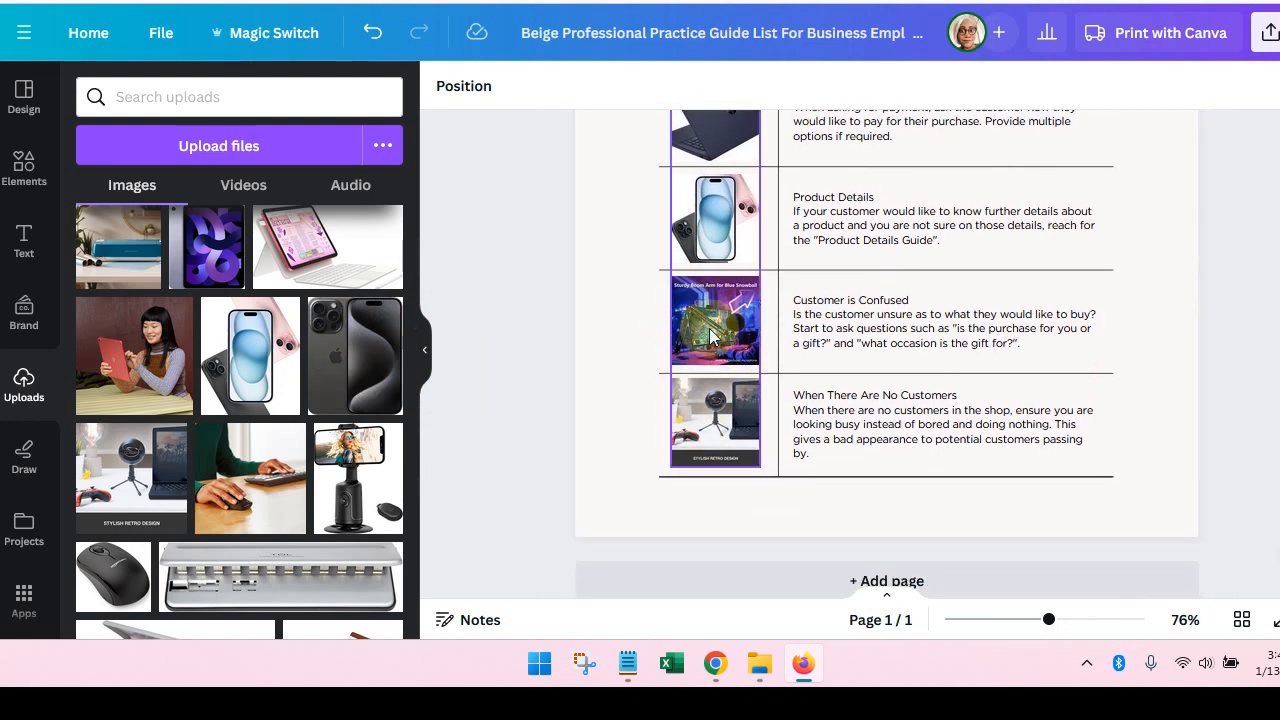
{"action": "left_click_drag", "start_coordinate": [712, 338], "coordinate": [707, 345]}
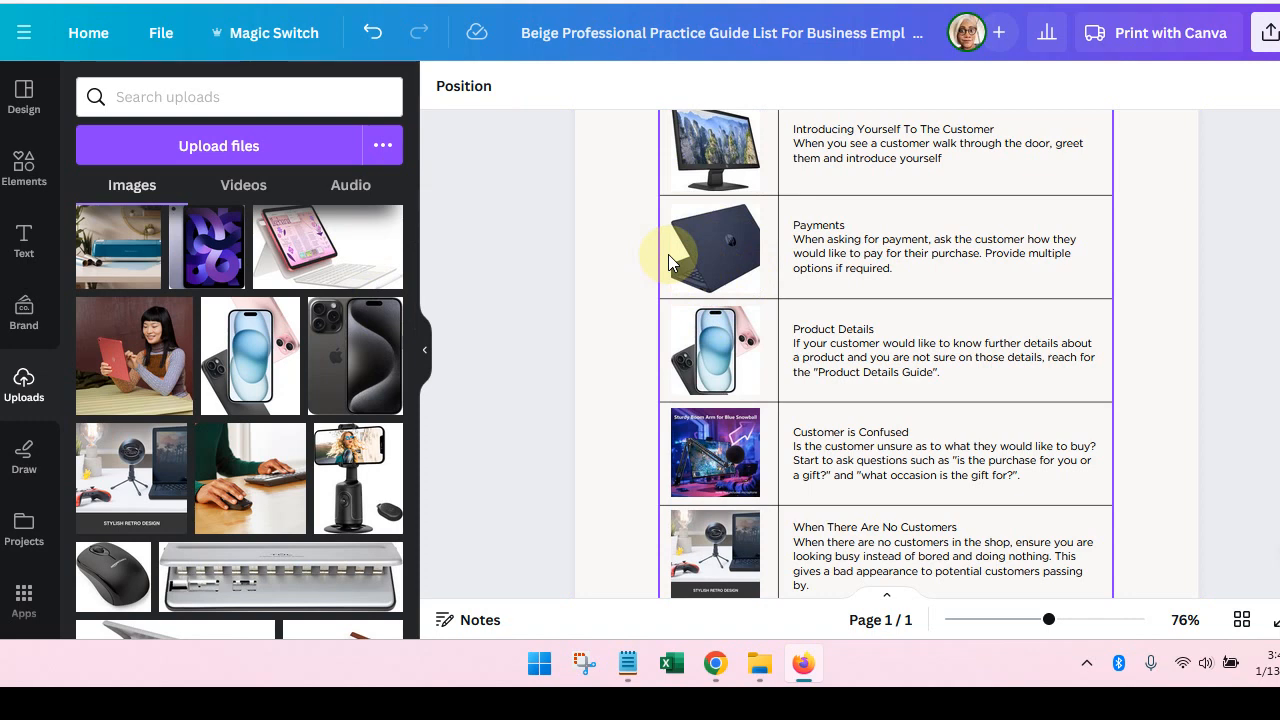
{"action": "scroll", "coordinate": [198, 363], "scroll_direction": "down", "scroll_amount": 4}
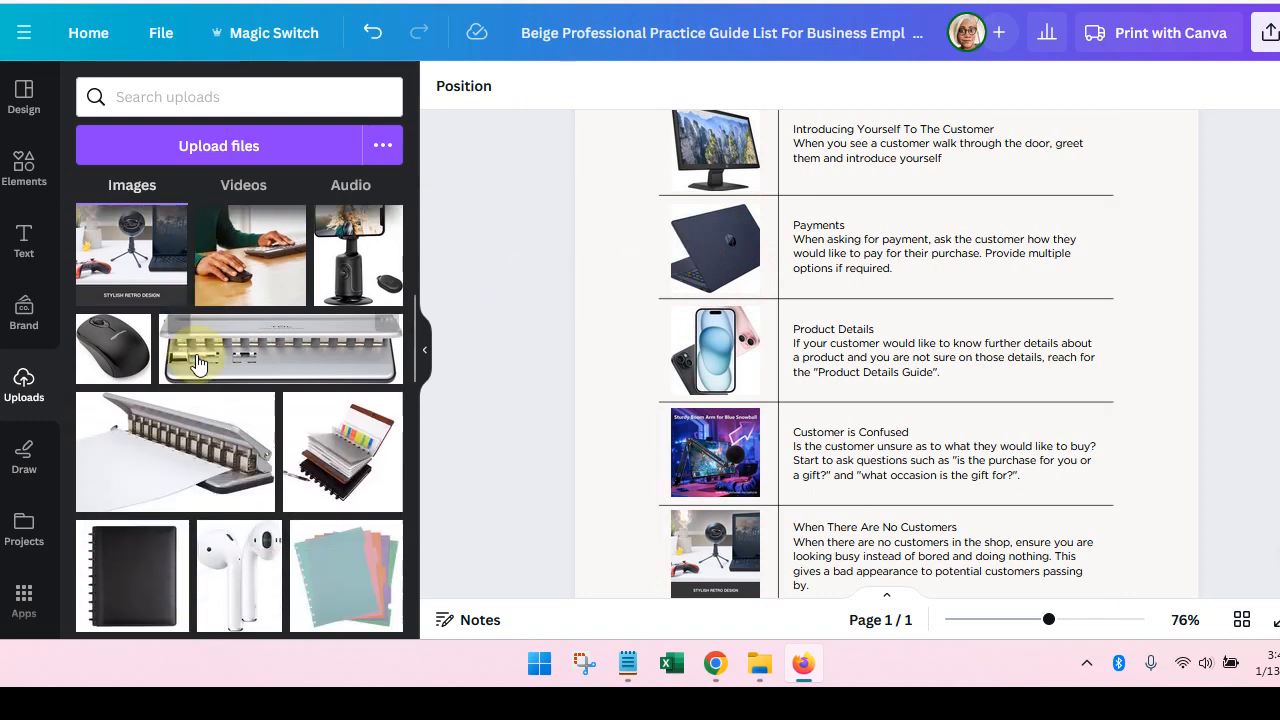
{"action": "scroll", "coordinate": [198, 363], "scroll_direction": "down", "scroll_amount": 3}
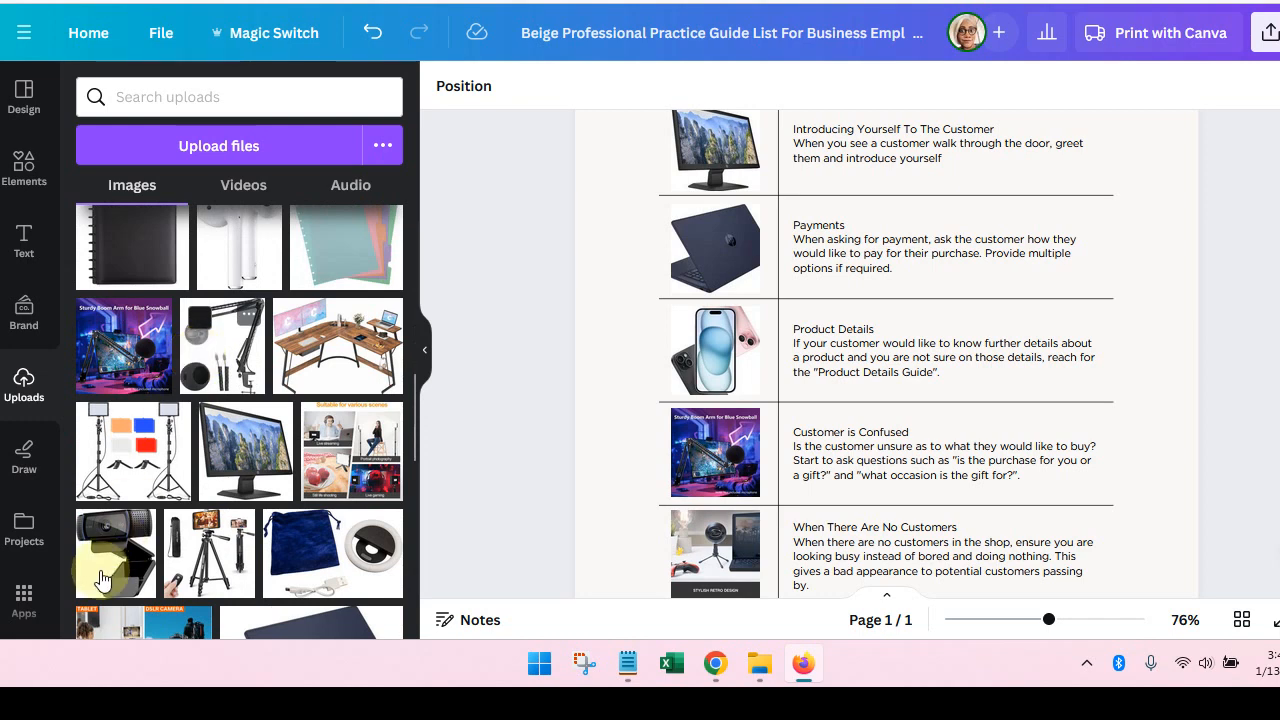
{"action": "scroll", "coordinate": [200, 415], "scroll_direction": "up", "scroll_amount": 5}
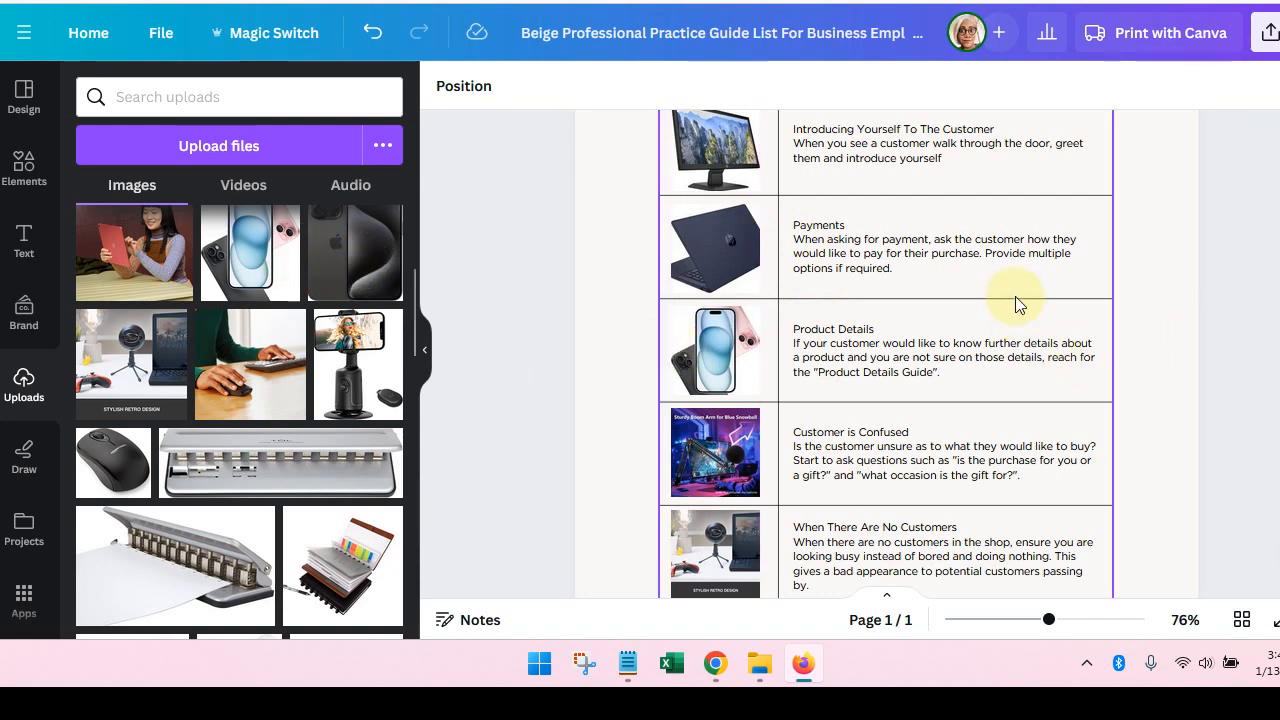
{"action": "scroll", "coordinate": [885, 413], "scroll_direction": "up", "scroll_amount": 1}
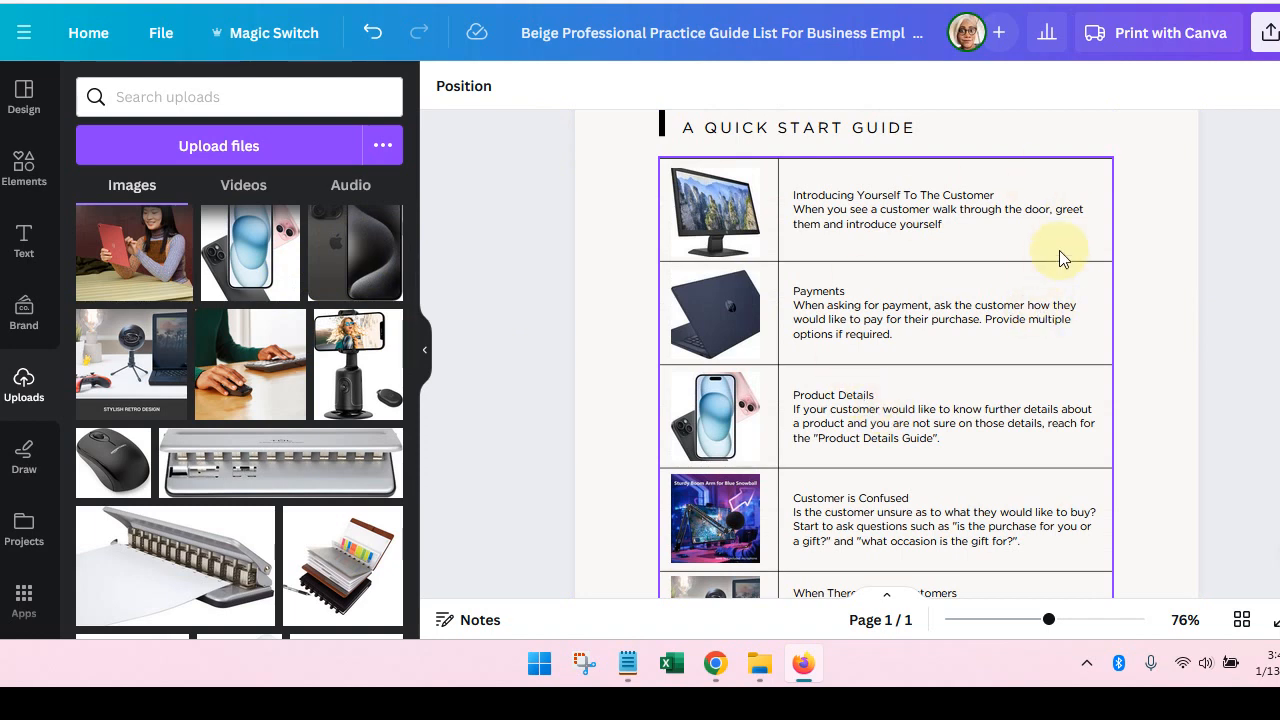
{"action": "scroll", "coordinate": [1059, 250], "scroll_direction": "up", "scroll_amount": 2}
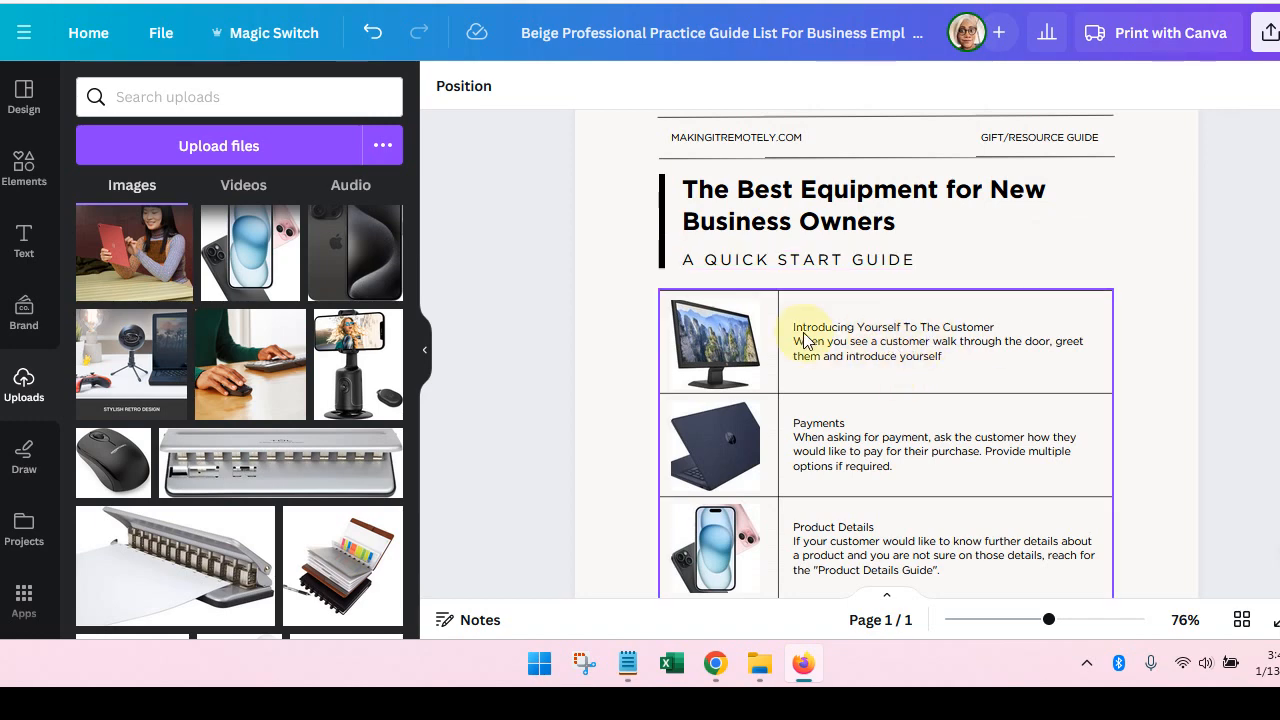
{"action": "double_click", "coordinate": [833, 342]}
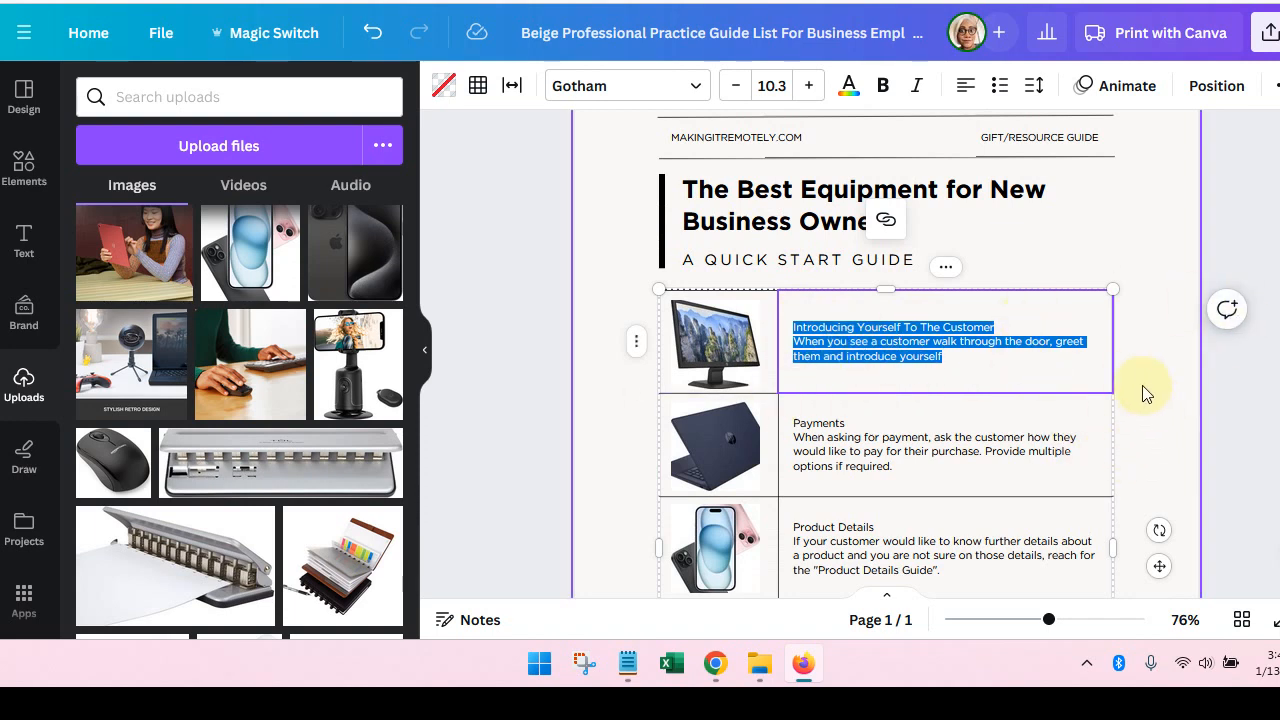
{"action": "scroll", "coordinate": [1145, 393], "scroll_direction": "up", "scroll_amount": 1}
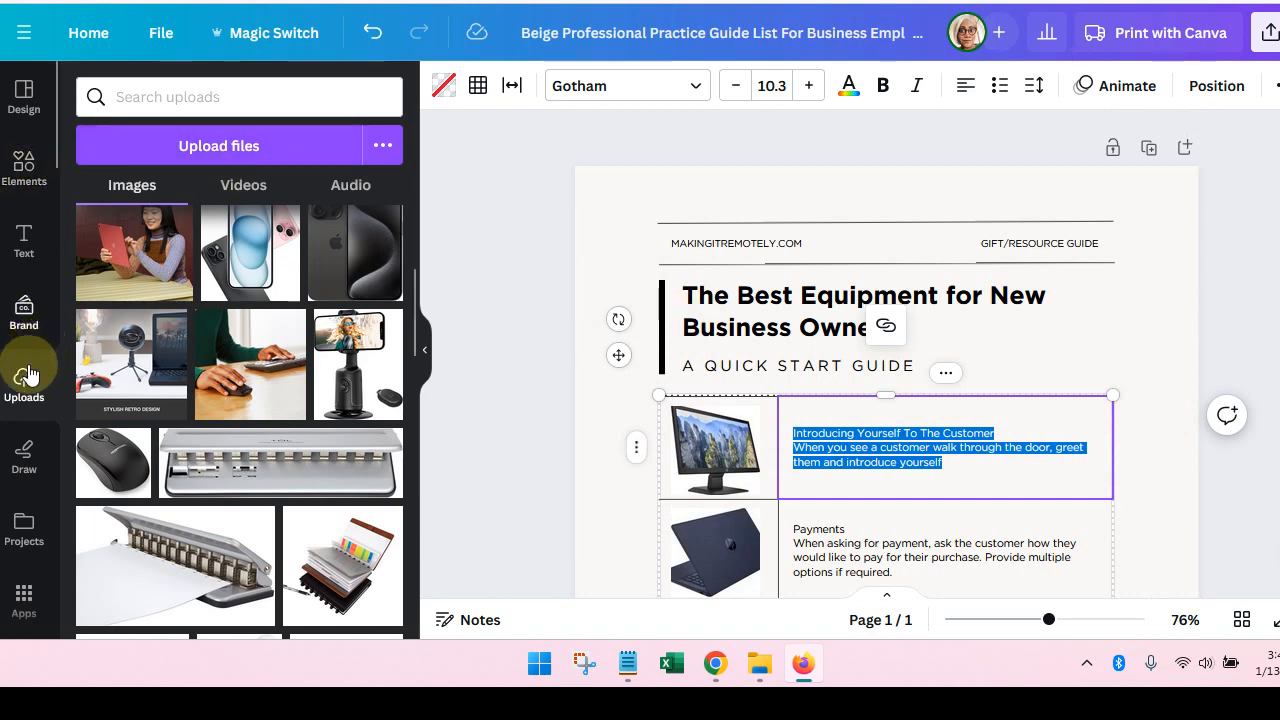
Search the uploads for "logo" and add the coral "Making It... Remotely" logo to the page
{"action": "left_click", "coordinate": [200, 99]}
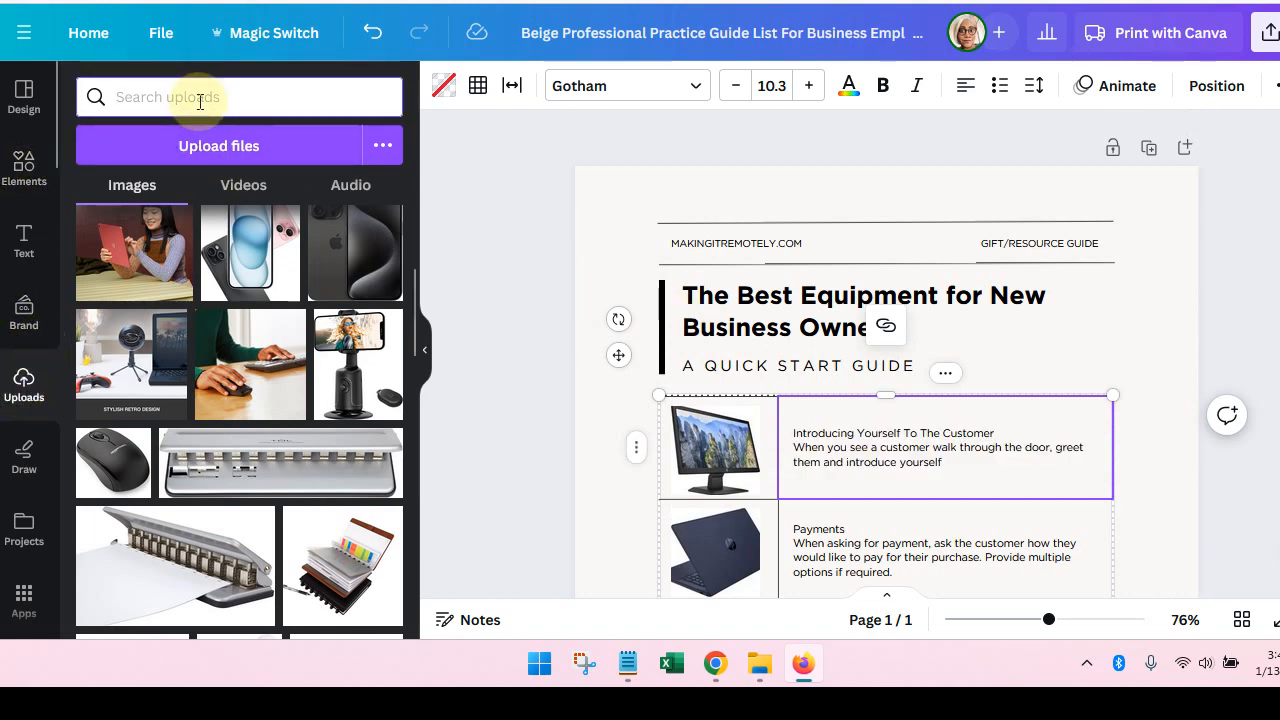
{"action": "type", "text": "logo"}
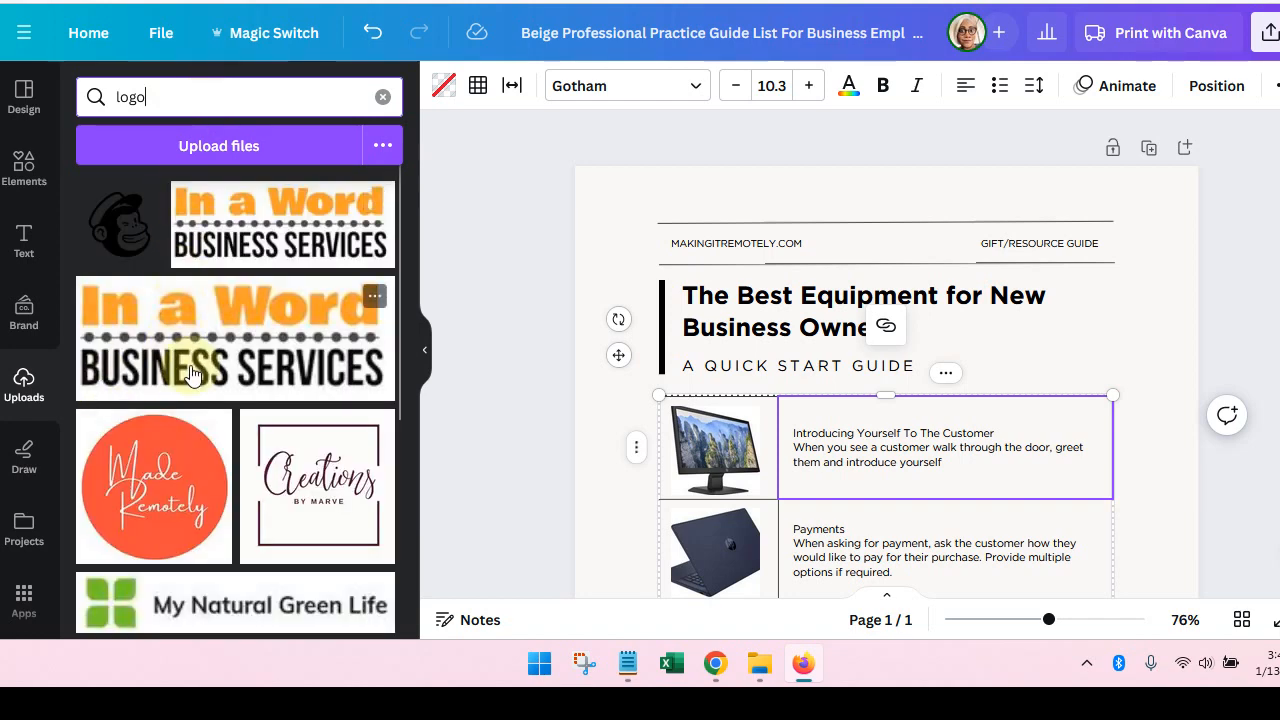
{"action": "scroll", "coordinate": [188, 370], "scroll_direction": "down", "scroll_amount": 3}
{"action": "left_click", "coordinate": [196, 420]}
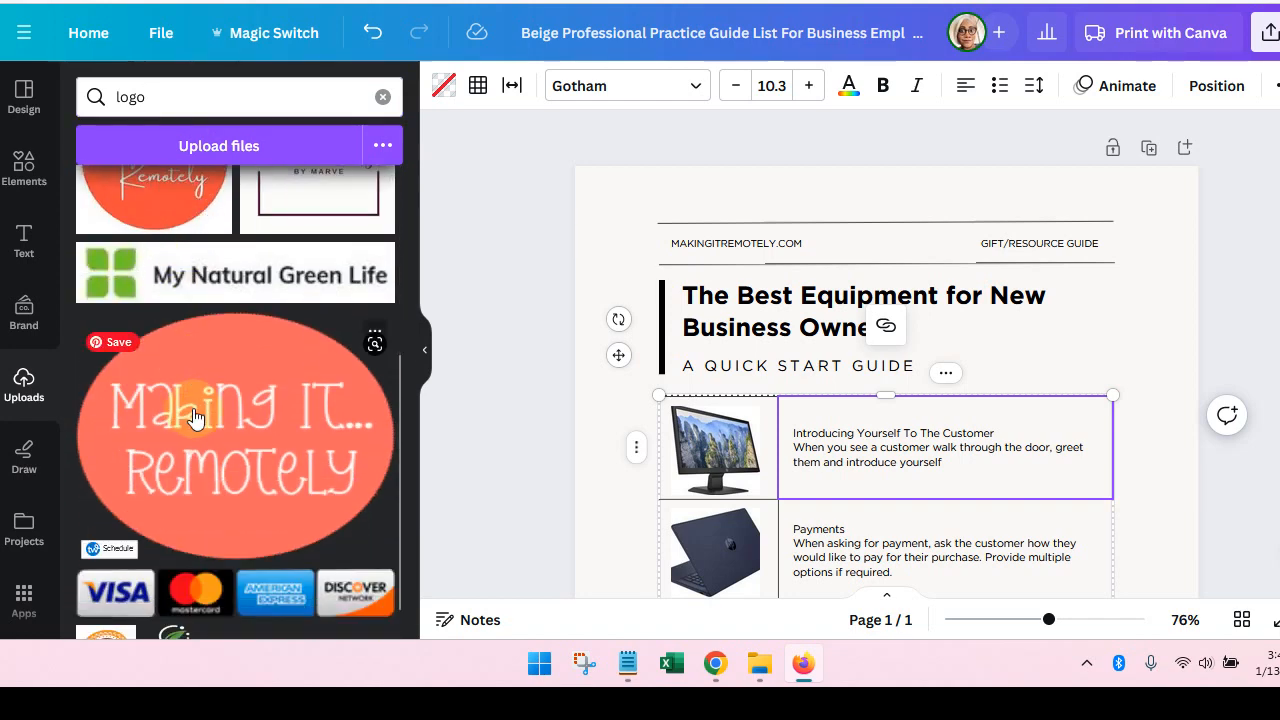
Shrink the "Making It... Remotely" logo to a small badge and place it to the right of the title
{"action": "scroll", "coordinate": [954, 342], "scroll_direction": "down", "scroll_amount": 5}
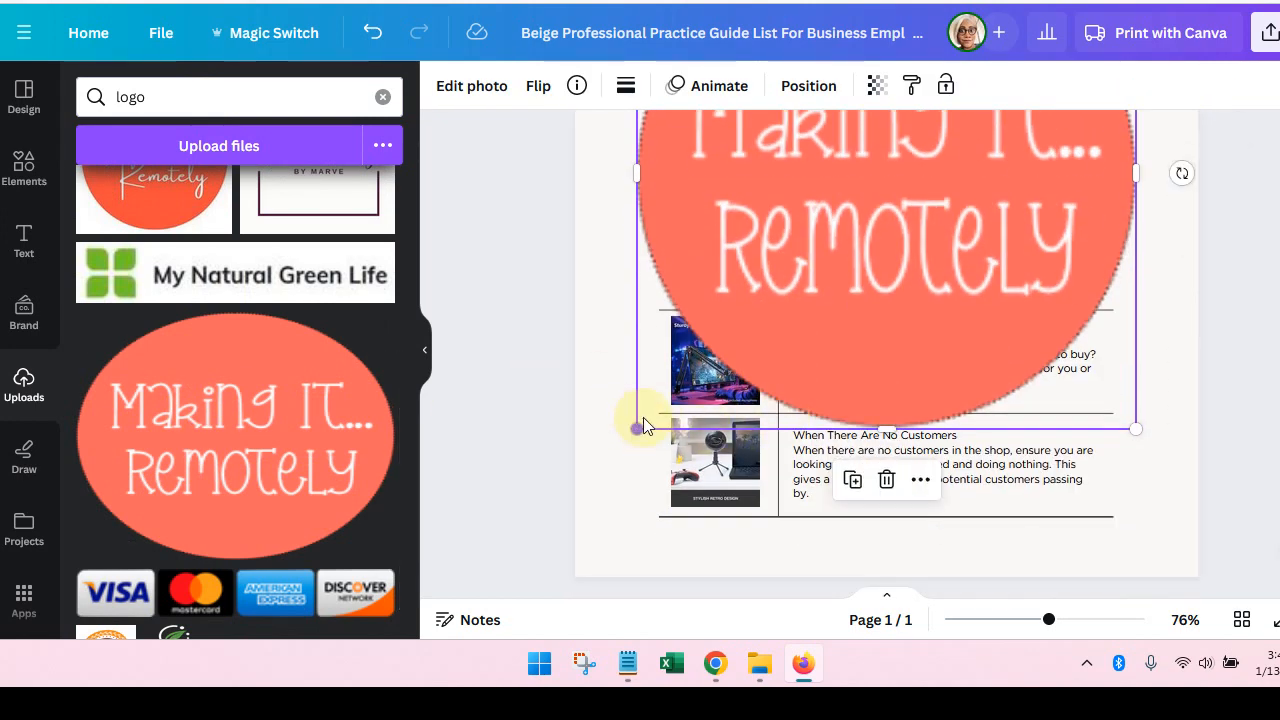
{"action": "left_click_drag", "start_coordinate": [636, 428], "coordinate": [886, 174]}
{"action": "scroll", "coordinate": [975, 265], "scroll_direction": "up", "scroll_amount": 3}
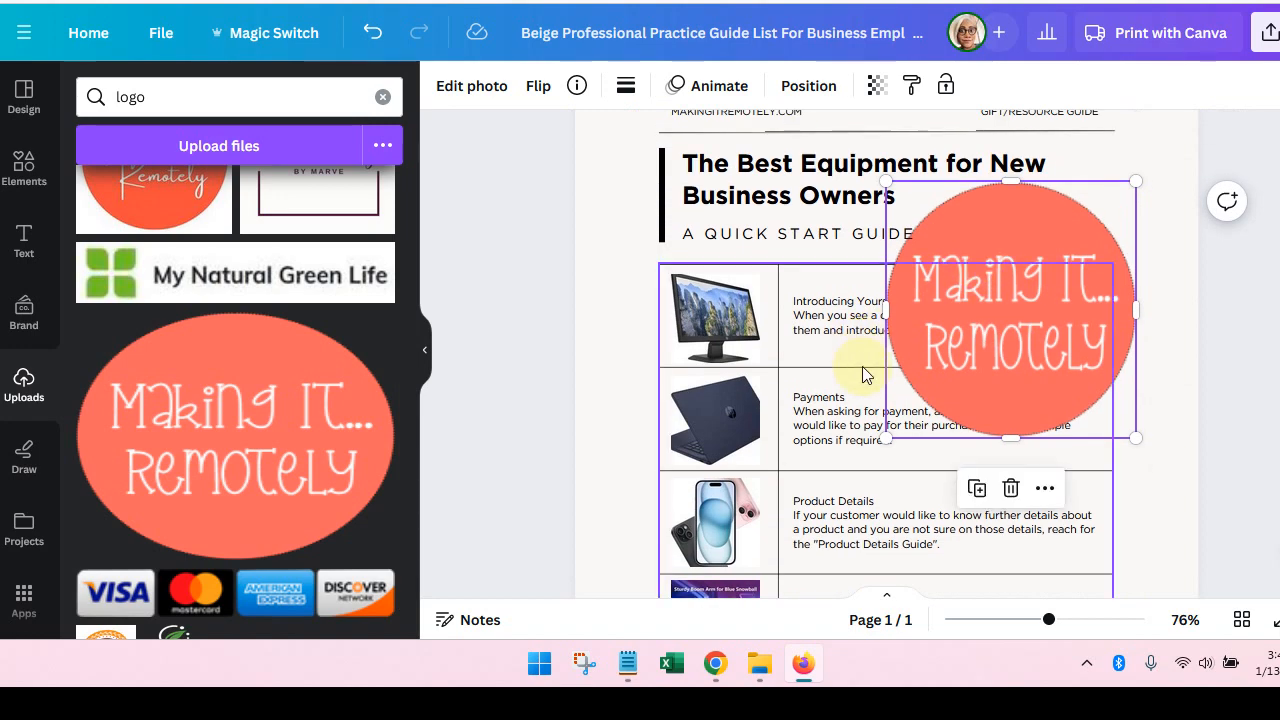
{"action": "left_click_drag", "start_coordinate": [886, 438], "coordinate": [1116, 173]}
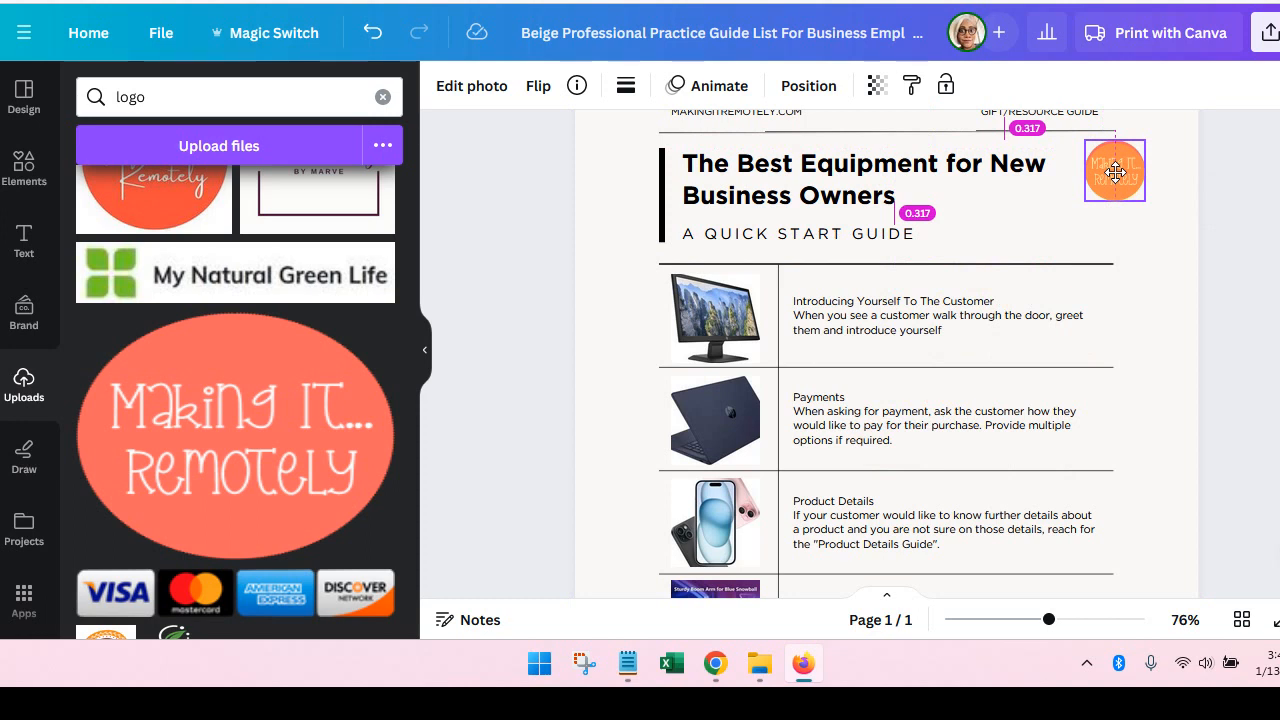
{"action": "left_click_drag", "start_coordinate": [1116, 173], "coordinate": [1115, 171]}
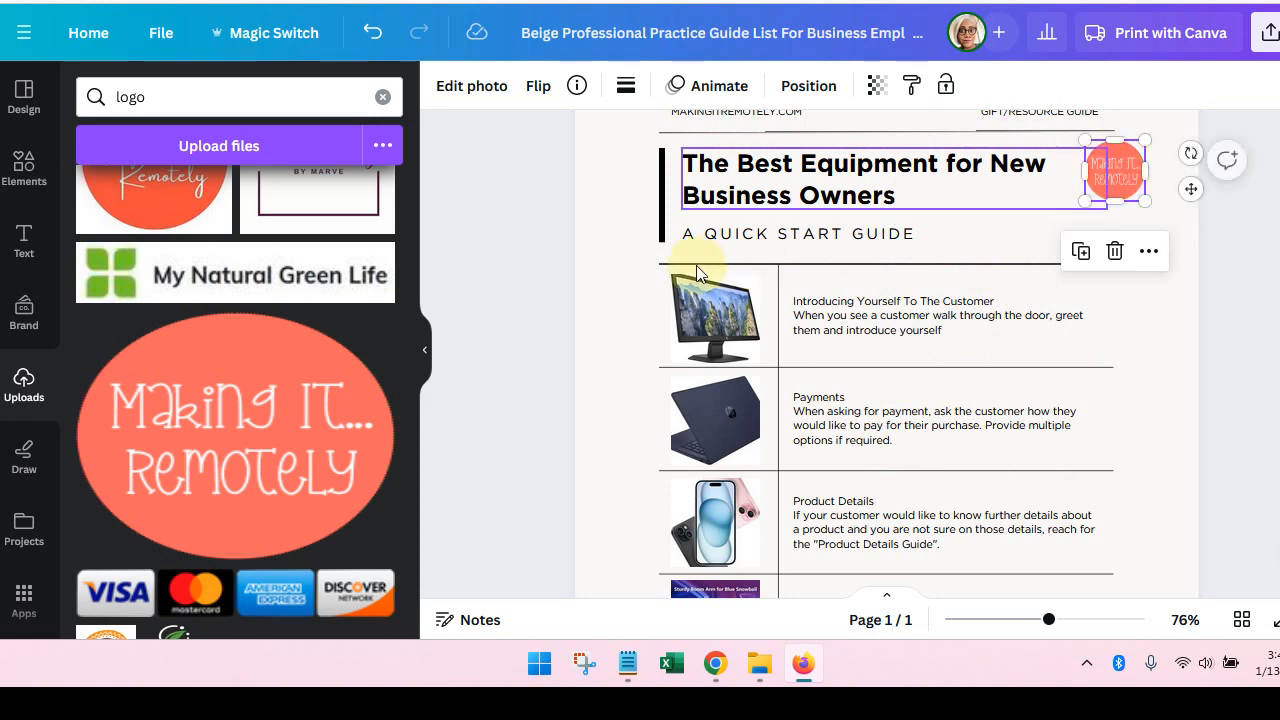
{"action": "scroll", "coordinate": [526, 298], "scroll_direction": "up", "scroll_amount": 1}
{"action": "scroll", "coordinate": [526, 298], "scroll_direction": "up", "scroll_amount": 1}
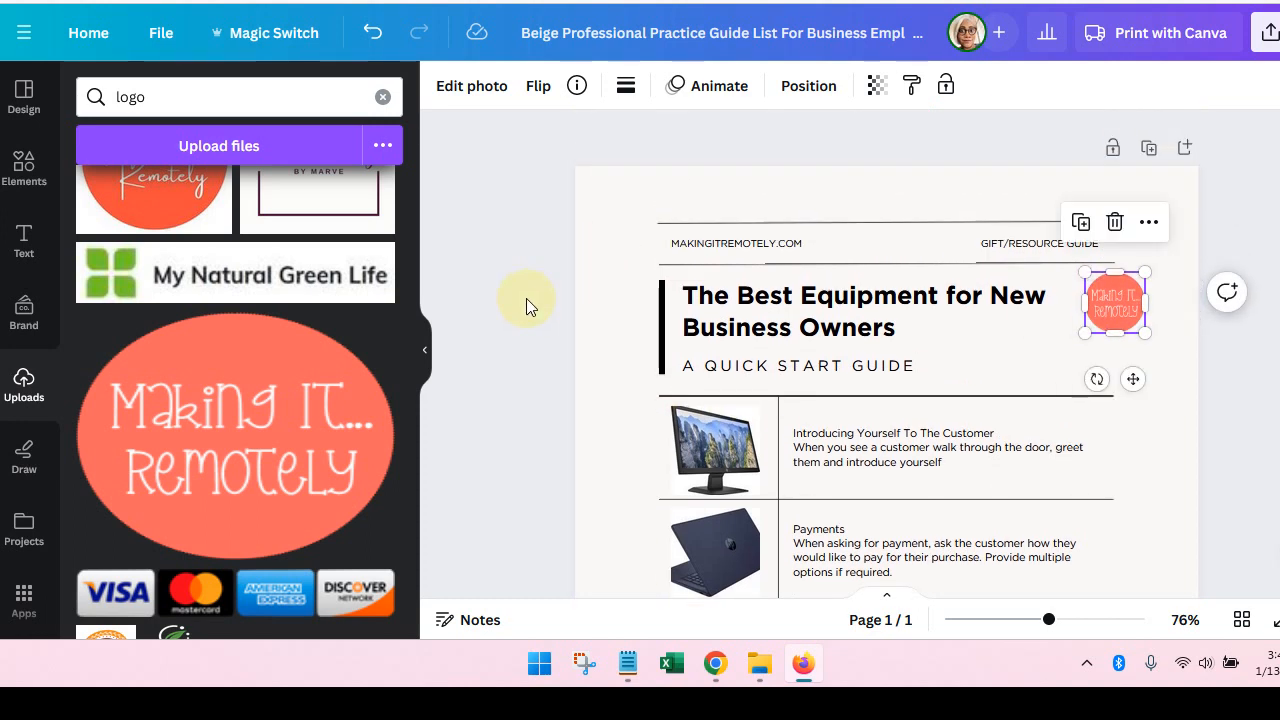
{"action": "scroll", "coordinate": [526, 298], "scroll_direction": "down", "scroll_amount": 3}
{"action": "scroll", "coordinate": [526, 298], "scroll_direction": "down", "scroll_amount": 3}
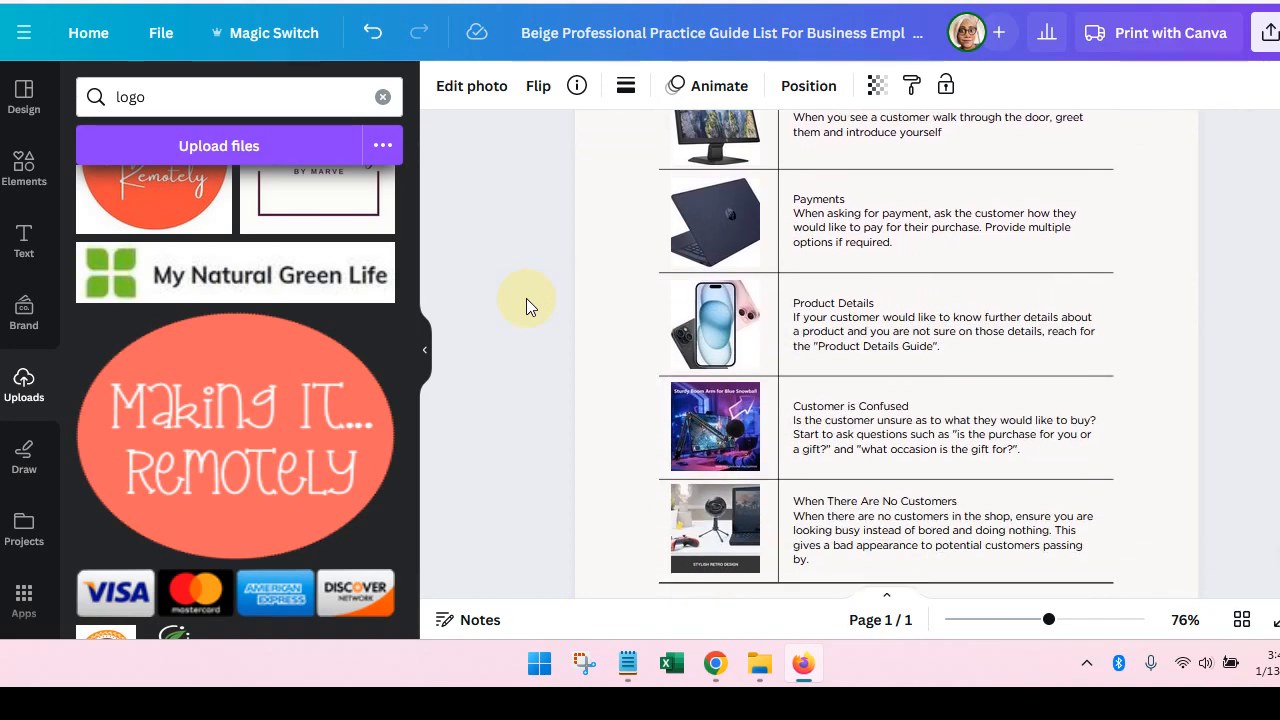
{"action": "scroll", "coordinate": [526, 298], "scroll_direction": "up", "scroll_amount": 3}
{"action": "scroll", "coordinate": [526, 298], "scroll_direction": "up", "scroll_amount": 2}
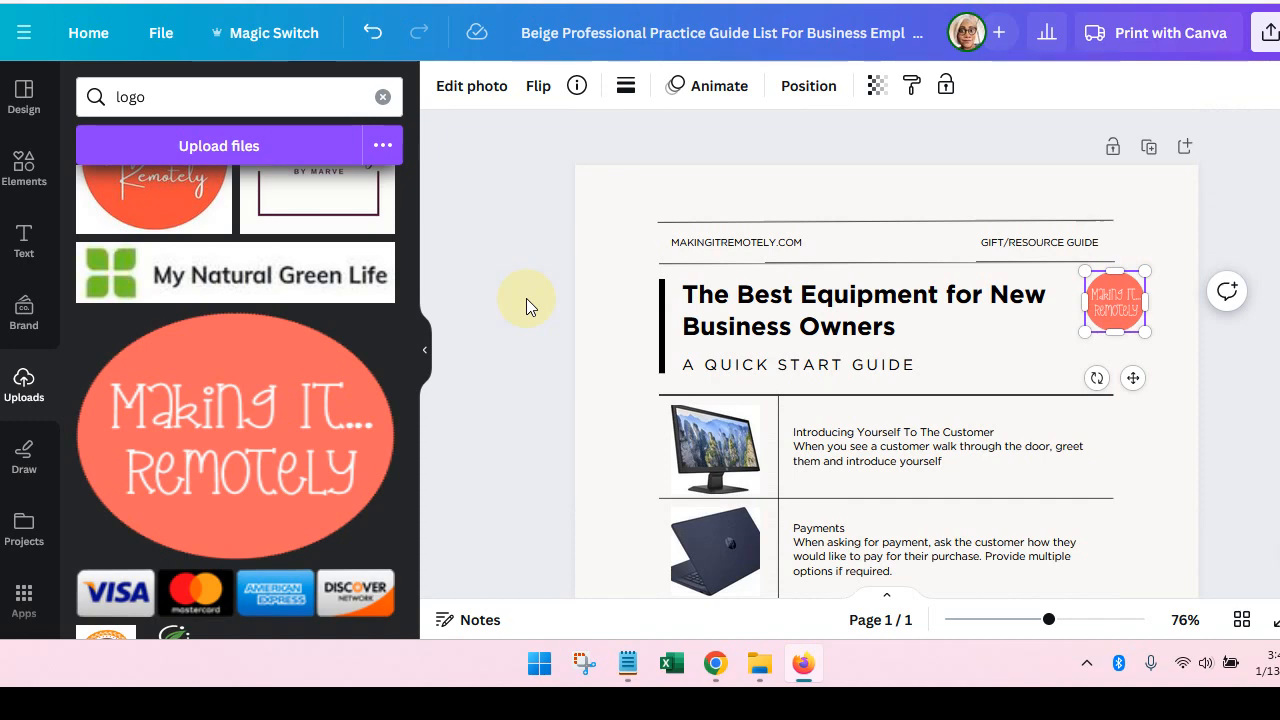
Add the uploaded payment card logos image, shrink it and place it right of "A QUICK START GUIDE", flush with the table's right edge
{"action": "scroll", "coordinate": [194, 366], "scroll_direction": "down", "scroll_amount": 1}
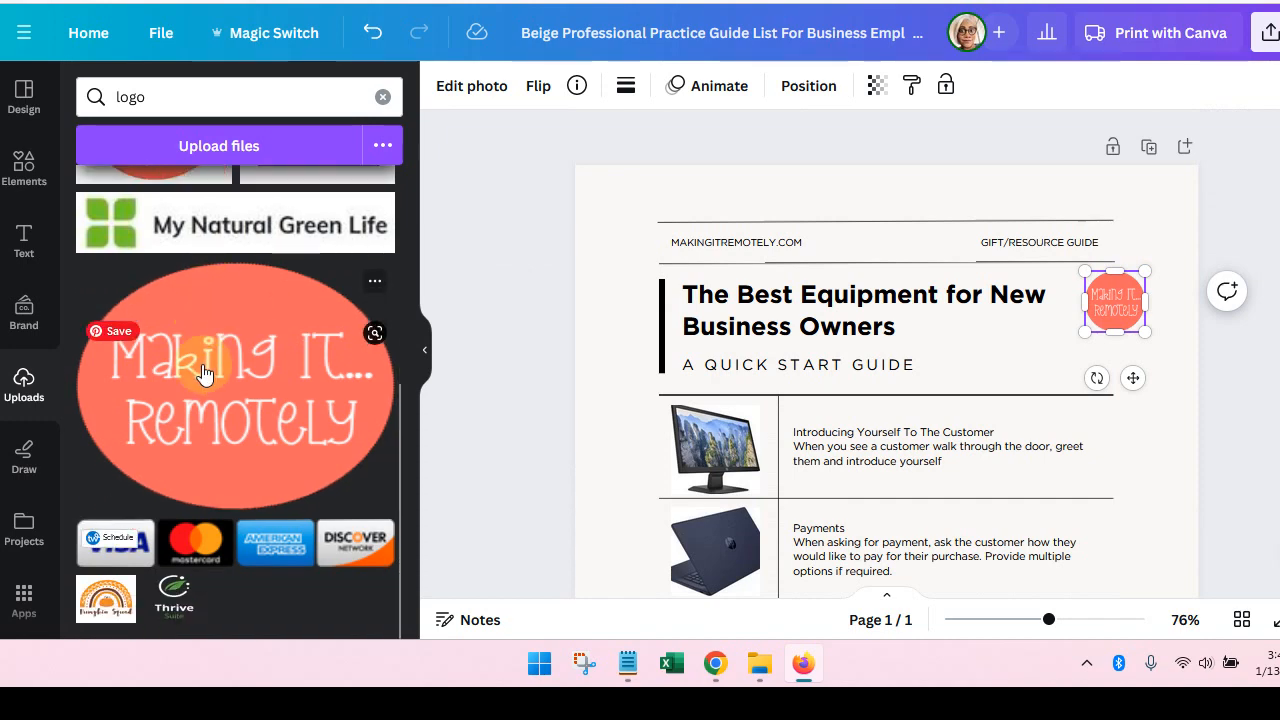
{"action": "left_click_drag", "start_coordinate": [257, 543], "coordinate": [922, 348]}
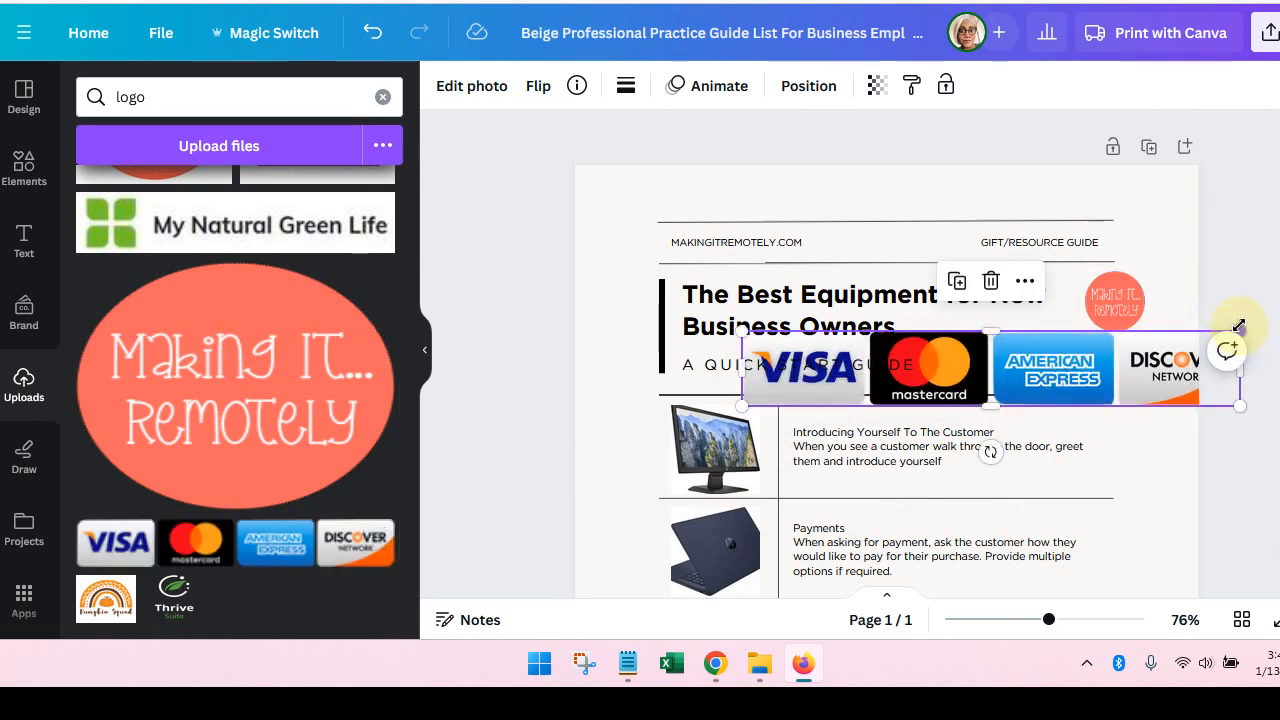
{"action": "left_click_drag", "start_coordinate": [1236, 324], "coordinate": [891, 411]}
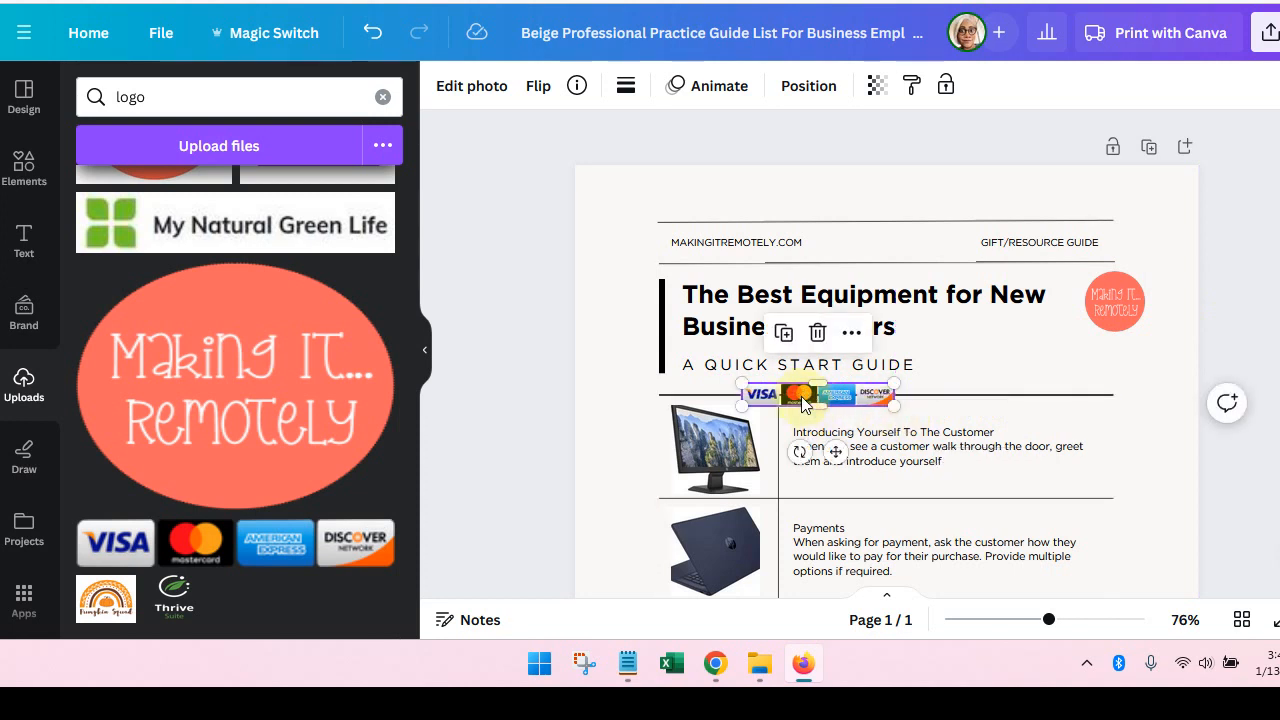
{"action": "left_click_drag", "start_coordinate": [800, 400], "coordinate": [1016, 372]}
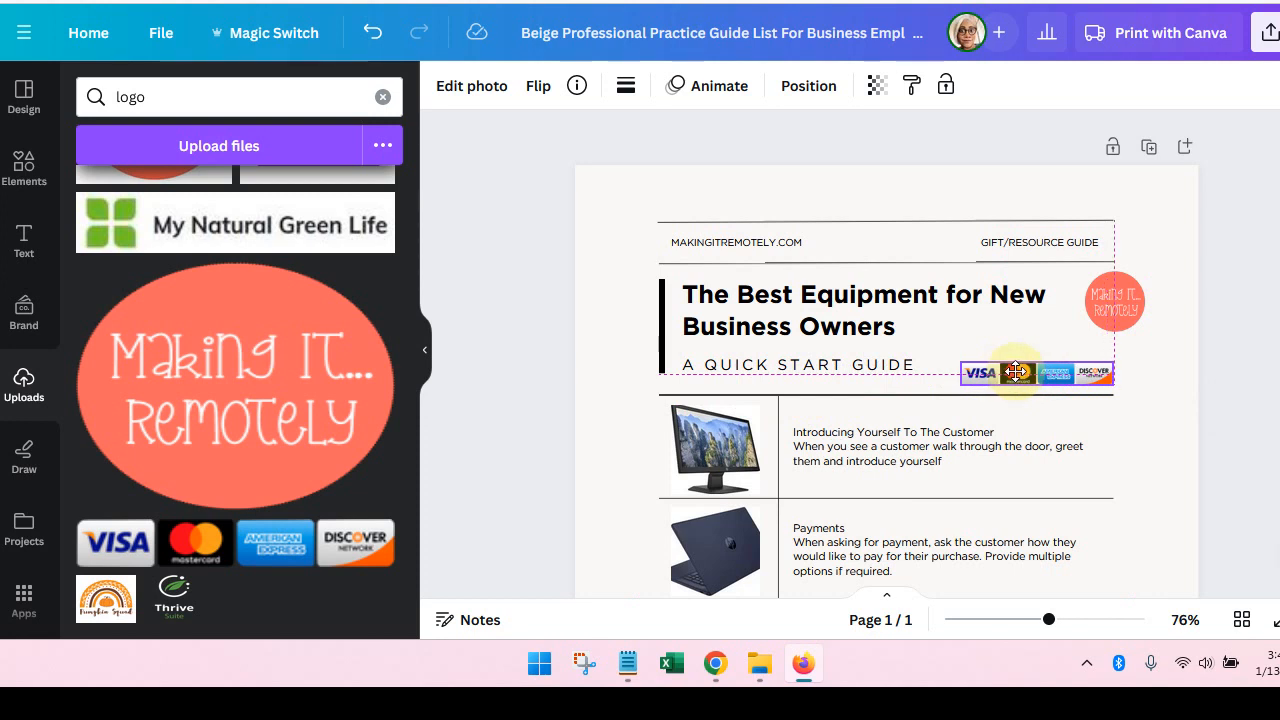
{"action": "left_click", "coordinate": [545, 224]}
{"action": "scroll", "coordinate": [545, 228], "scroll_direction": "down", "scroll_amount": 5}
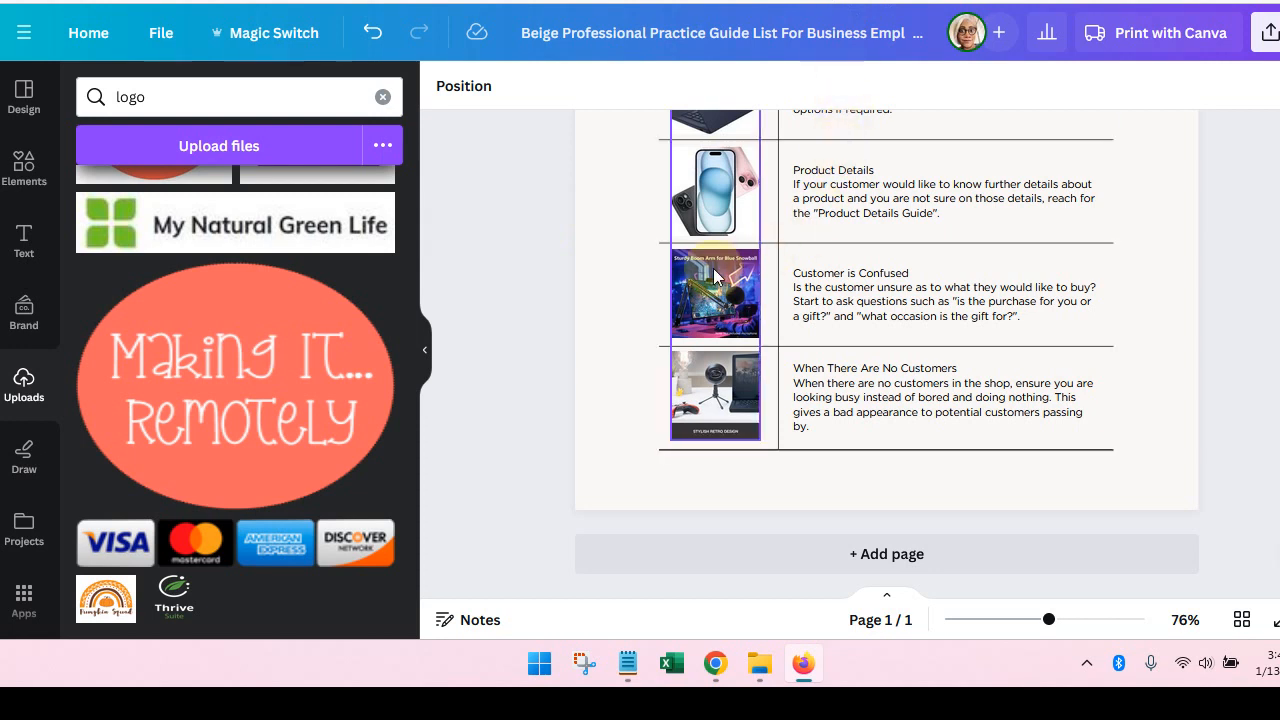
{"action": "scroll", "coordinate": [710, 277], "scroll_direction": "up", "scroll_amount": 4}
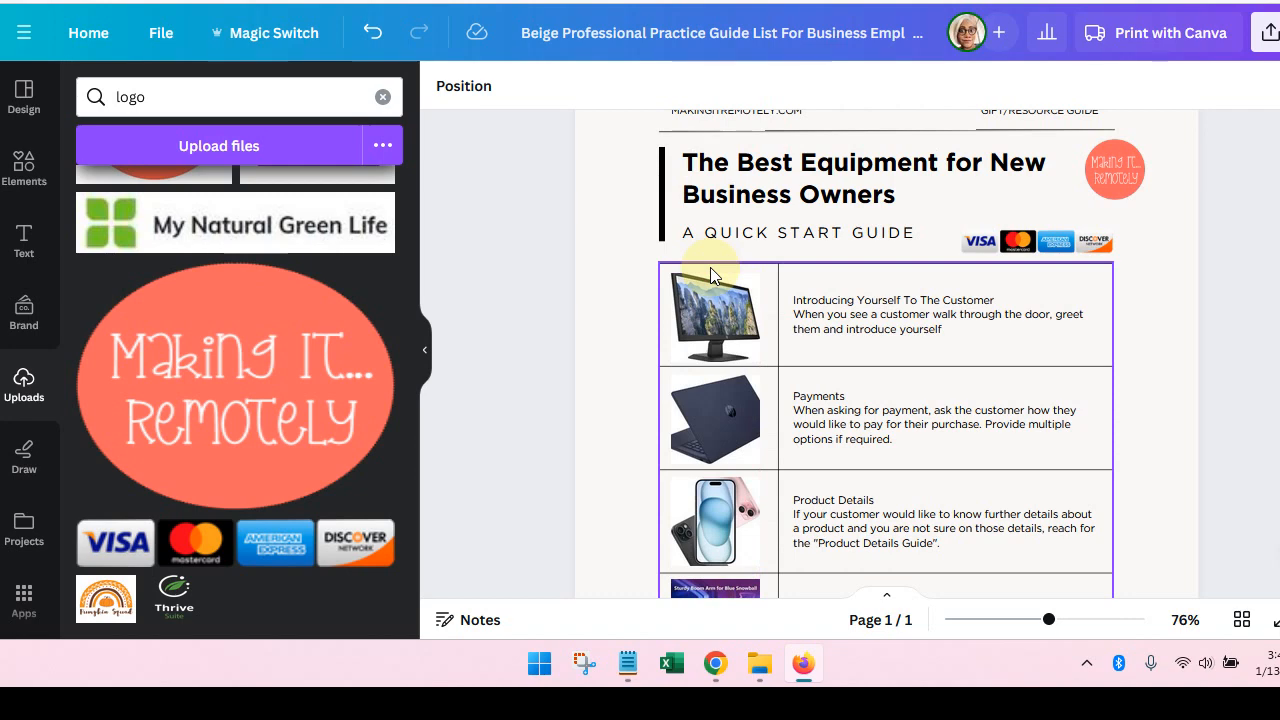
{"action": "left_click", "coordinate": [534, 291]}
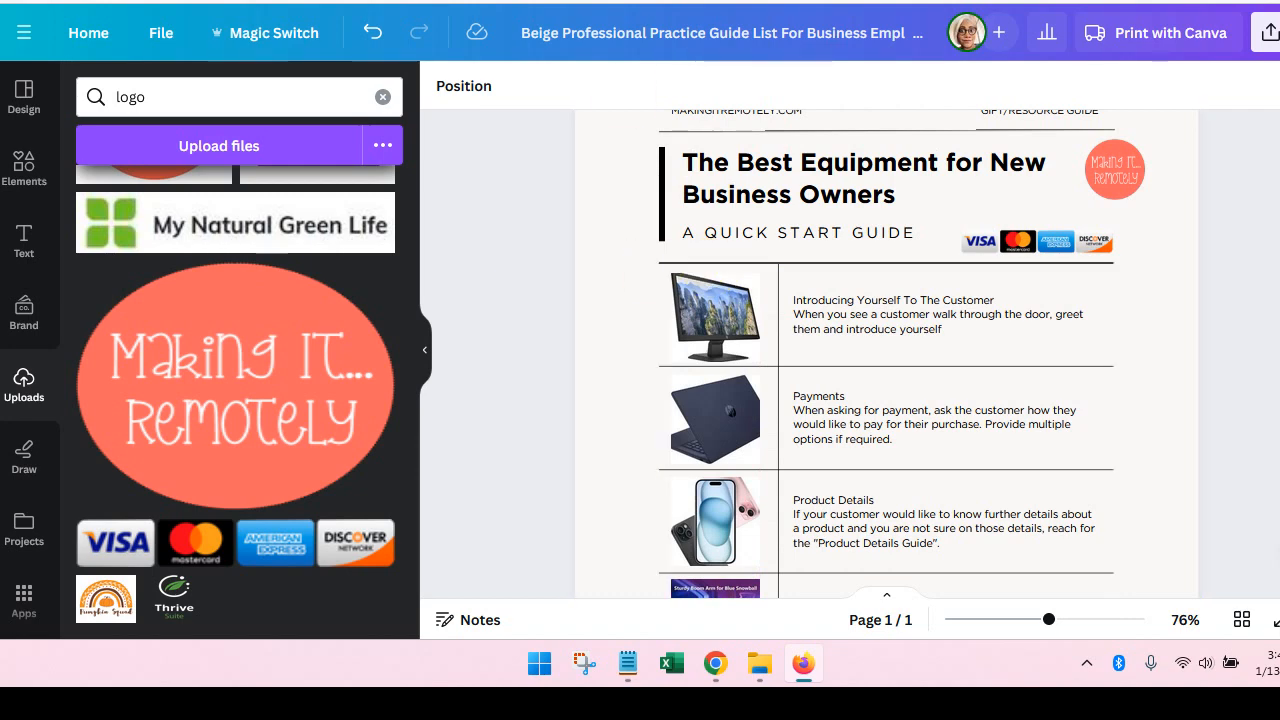
Switch to the Amazon laptop product page and open the account's order history
{"action": "left_click", "coordinate": [735, 1]}
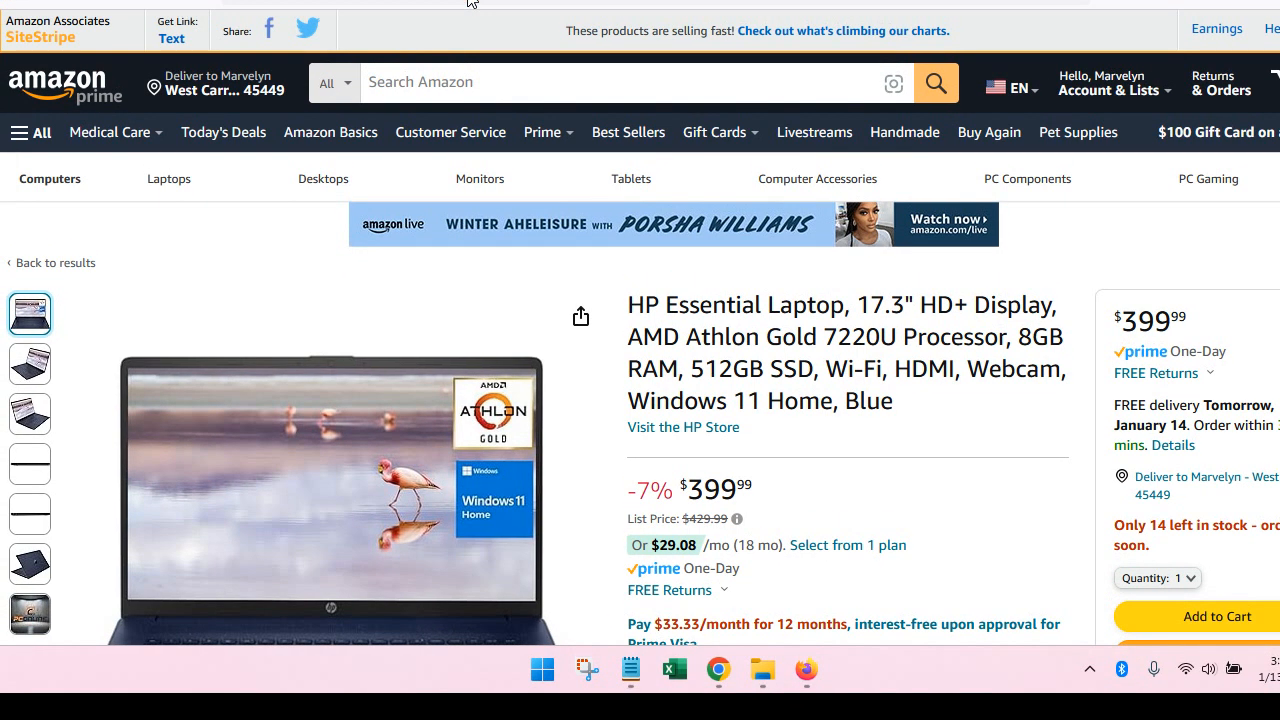
{"action": "left_click", "coordinate": [1213, 93]}
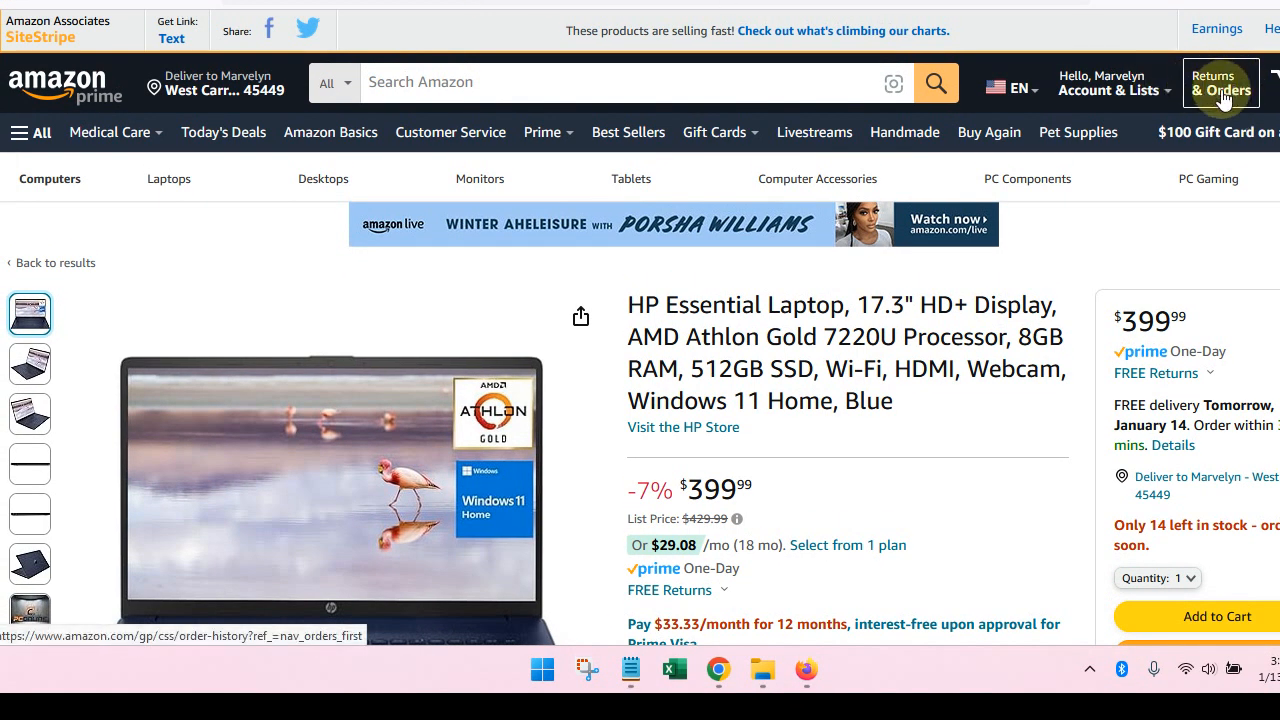
{"action": "left_click", "coordinate": [1224, 98]}
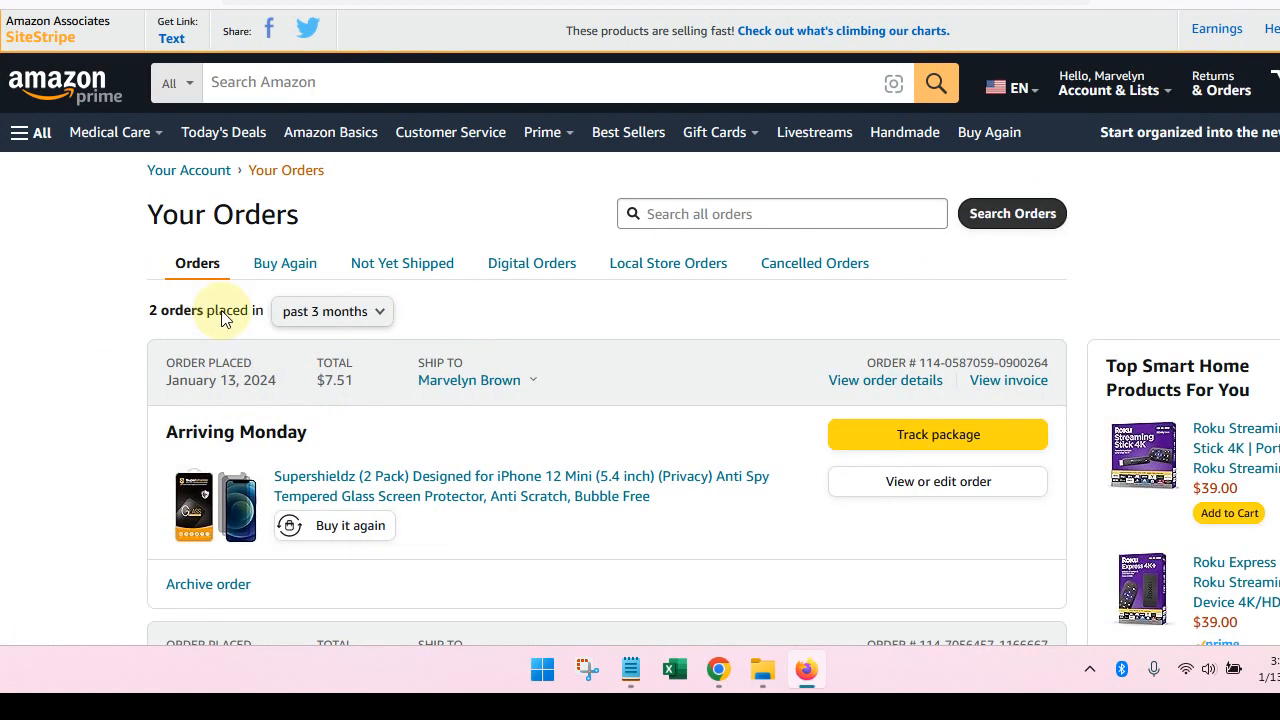
Find the "Auto Face Tracking Tripod" among the past orders and open its product page
{"action": "scroll", "coordinate": [225, 315], "scroll_direction": "down", "scroll_amount": 4}
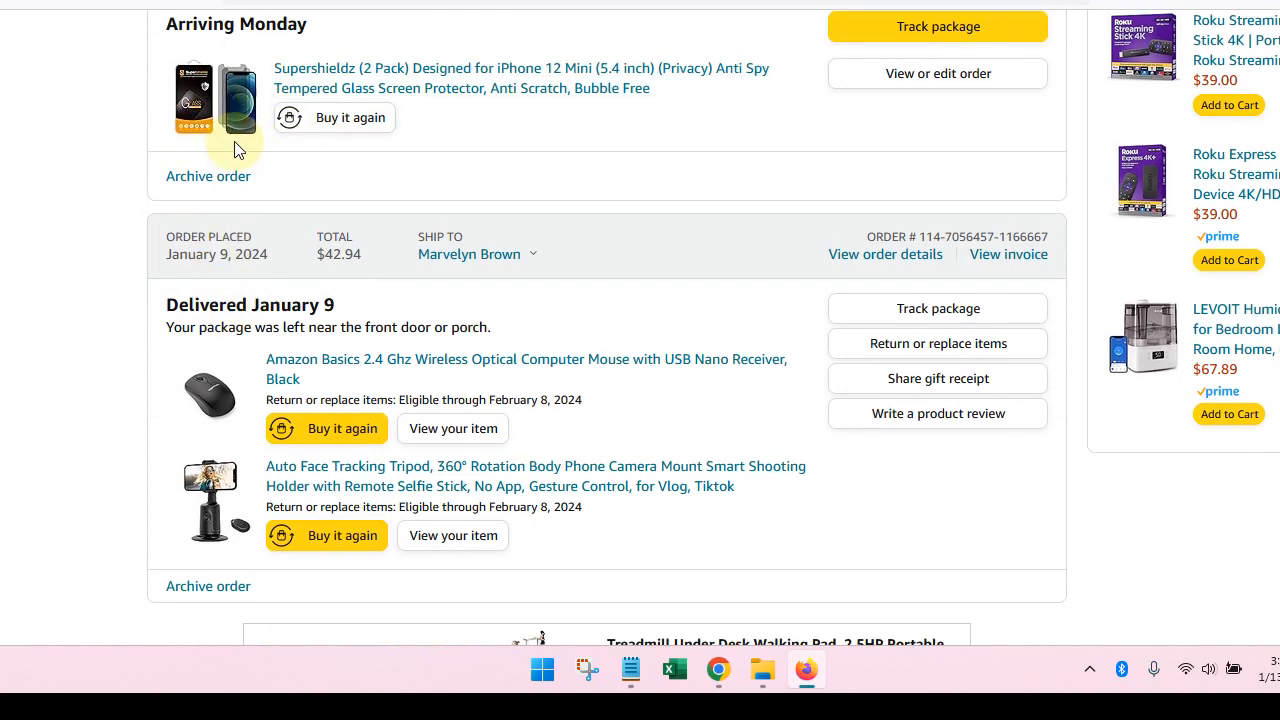
{"action": "scroll", "coordinate": [274, 251], "scroll_direction": "down", "scroll_amount": 3}
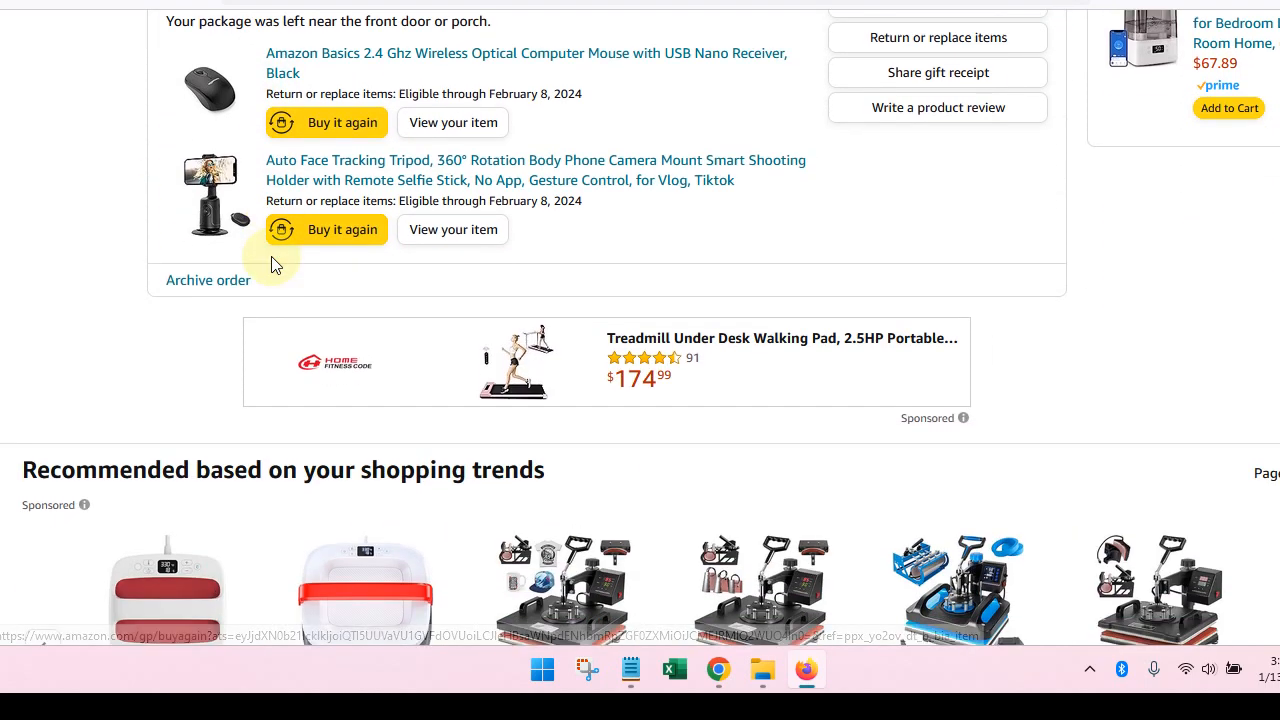
{"action": "scroll", "coordinate": [272, 263], "scroll_direction": "up", "scroll_amount": 1}
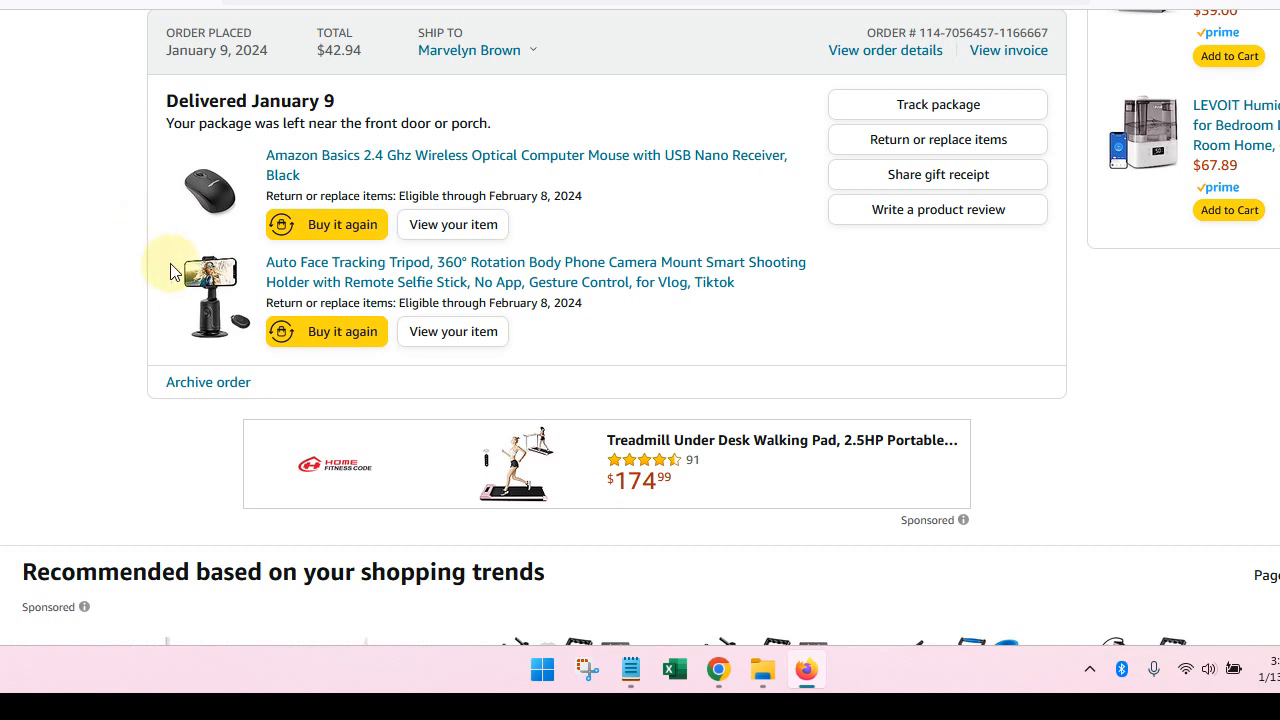
{"action": "left_click", "coordinate": [204, 305]}
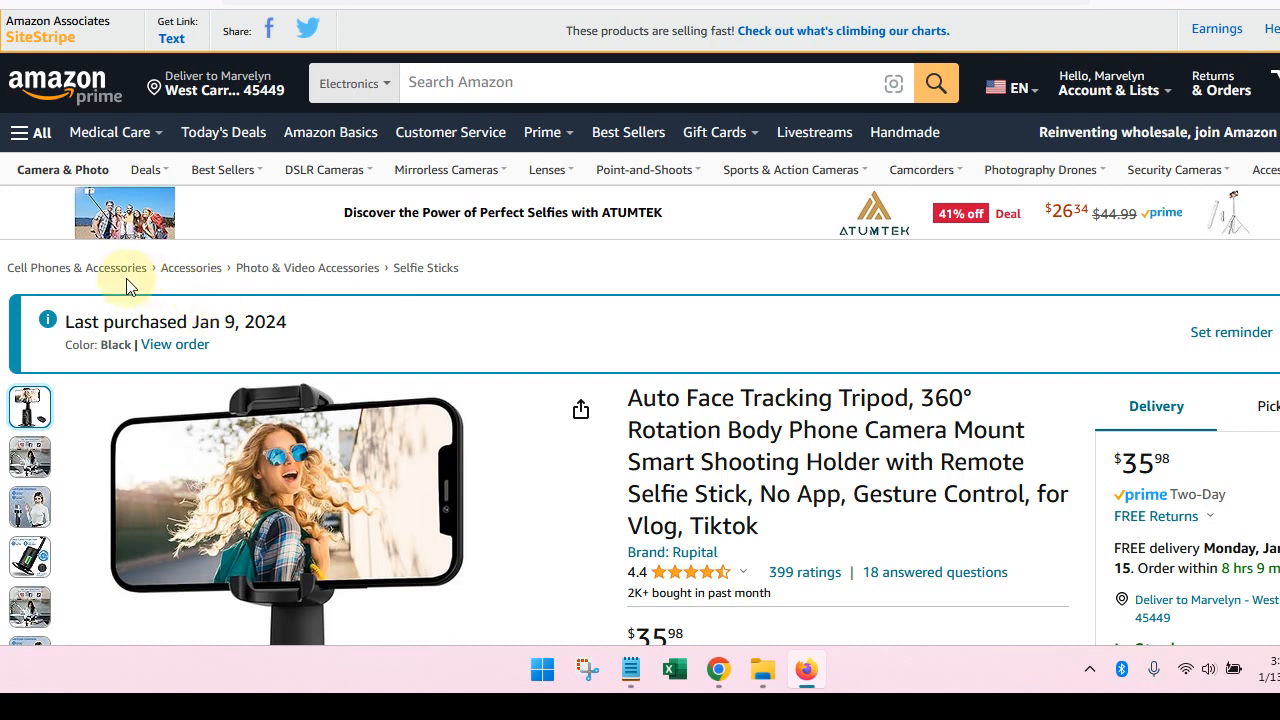
Show the tripod's second product photo on Amazon, and switch to the Canva guide to collapse its uploads panel
{"action": "scroll", "coordinate": [110, 280], "scroll_direction": "down", "scroll_amount": 2}
{"action": "scroll", "coordinate": [128, 288], "scroll_direction": "down", "scroll_amount": 1}
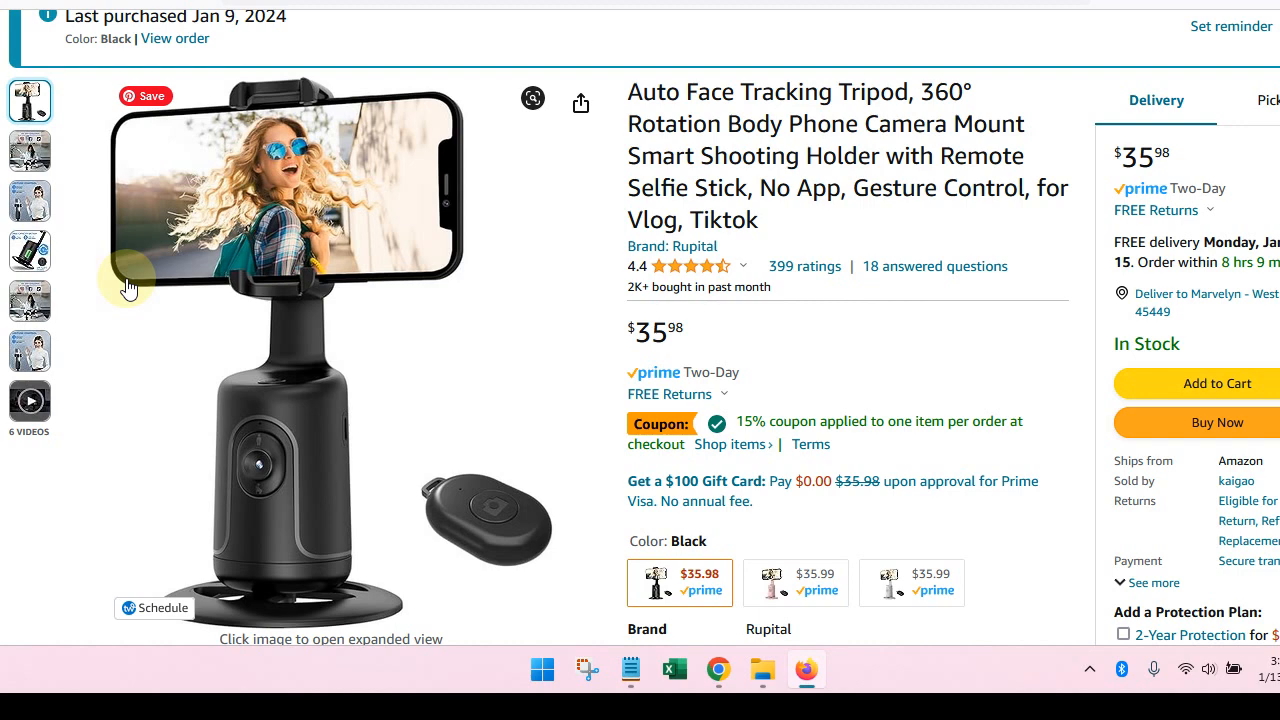
{"action": "left_click", "coordinate": [29, 150]}
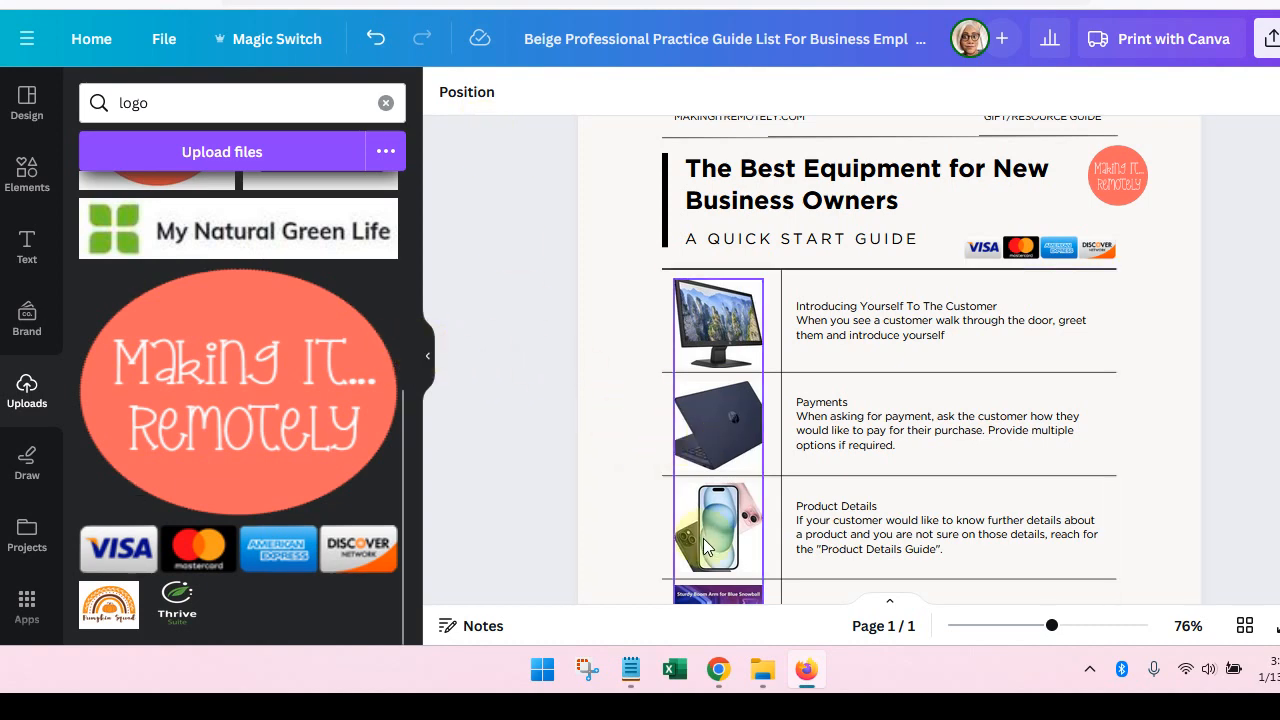
{"action": "scroll", "coordinate": [711, 520], "scroll_direction": "down", "scroll_amount": 1}
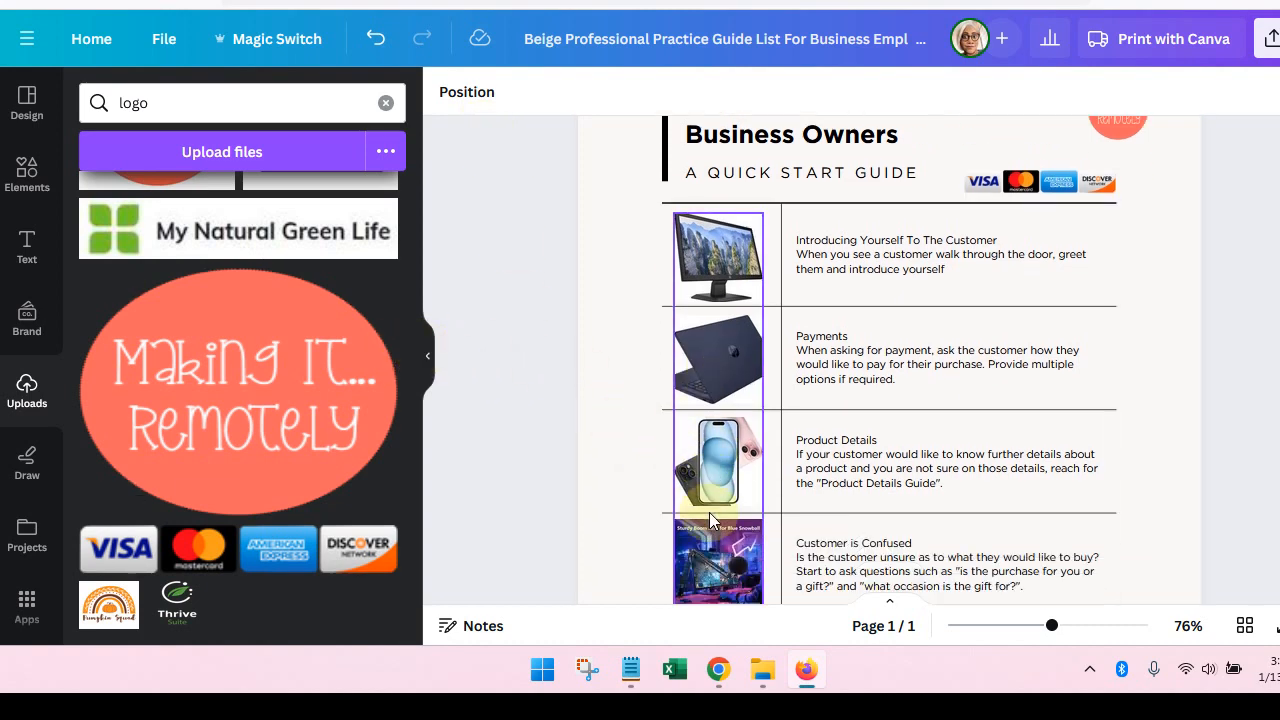
{"action": "left_click", "coordinate": [425, 350]}
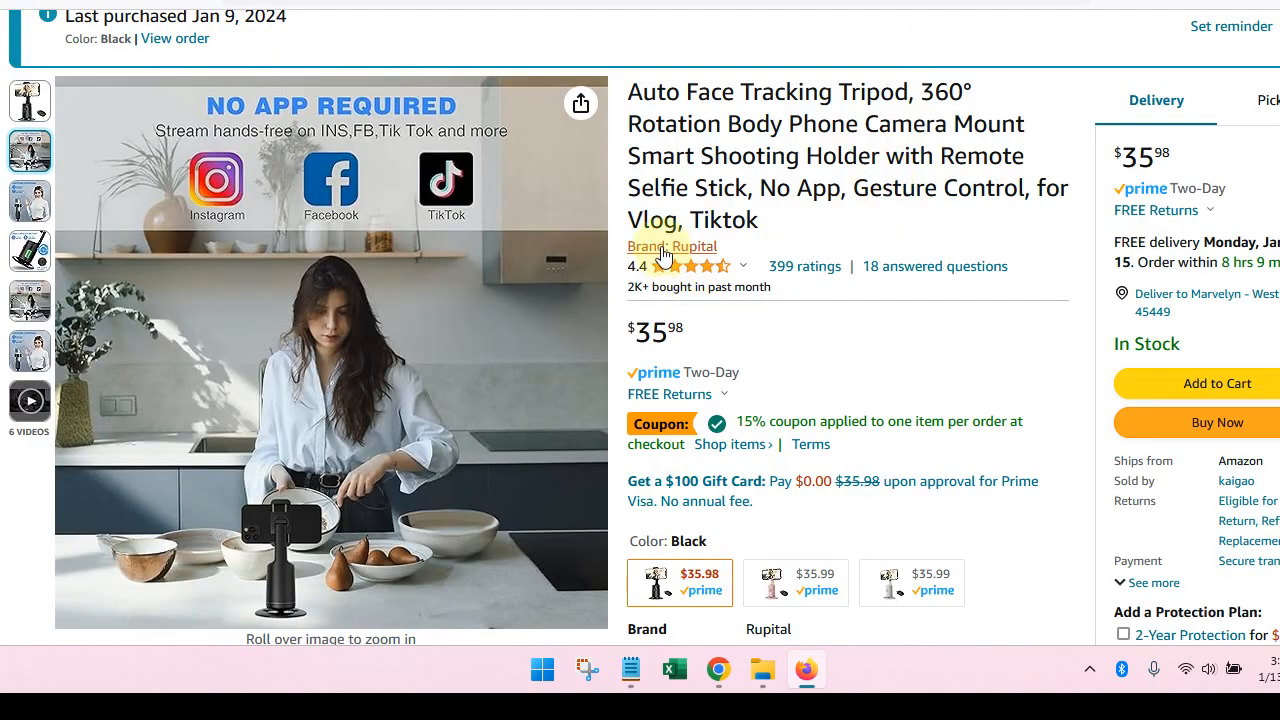
Switch to the Amazon tripod page and preview its gesture control photo and main product photo
{"action": "mouse_move", "coordinate": [423, 337]}
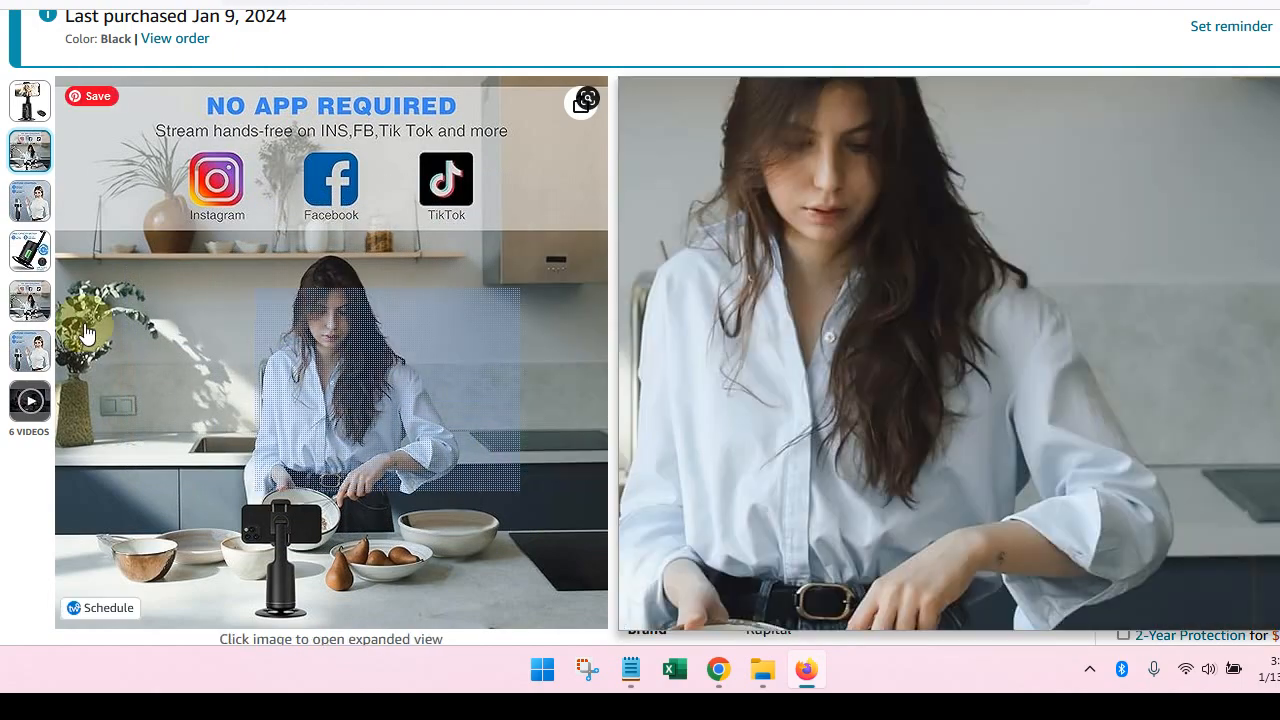
{"action": "mouse_move", "coordinate": [24, 203]}
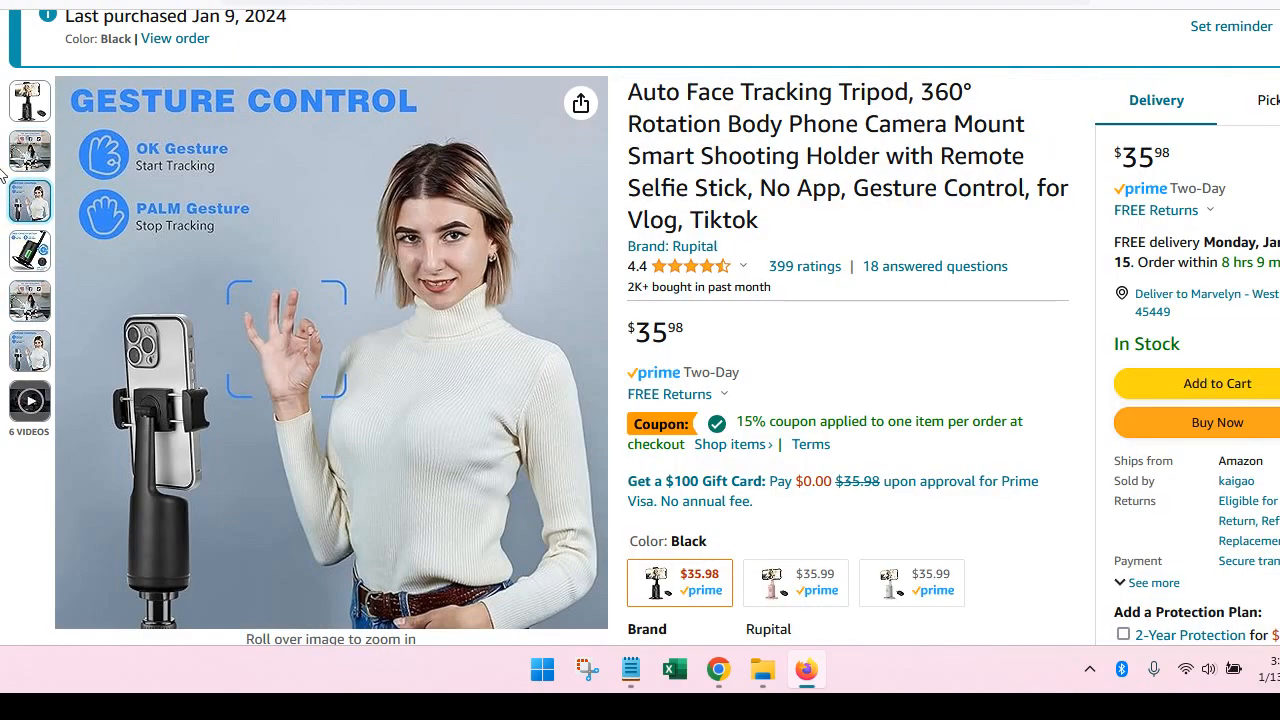
{"action": "mouse_move", "coordinate": [35, 160]}
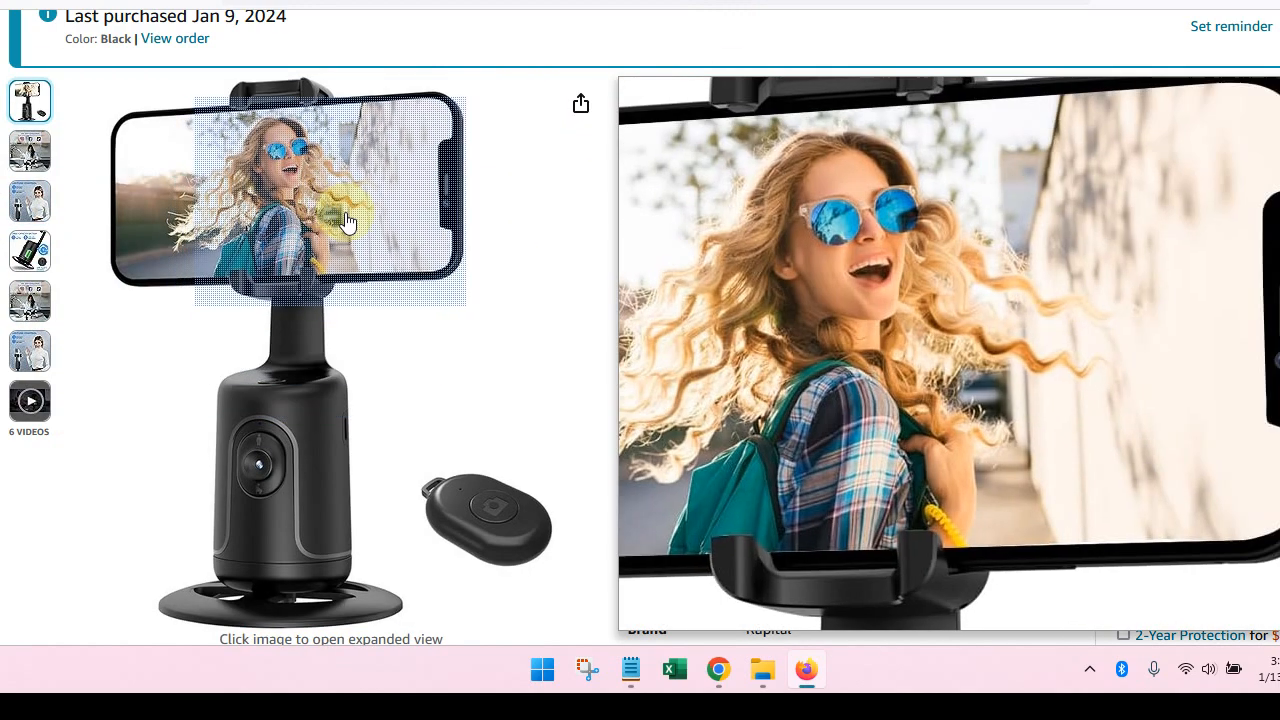
{"action": "scroll", "coordinate": [357, 265], "scroll_direction": "up", "scroll_amount": 1}
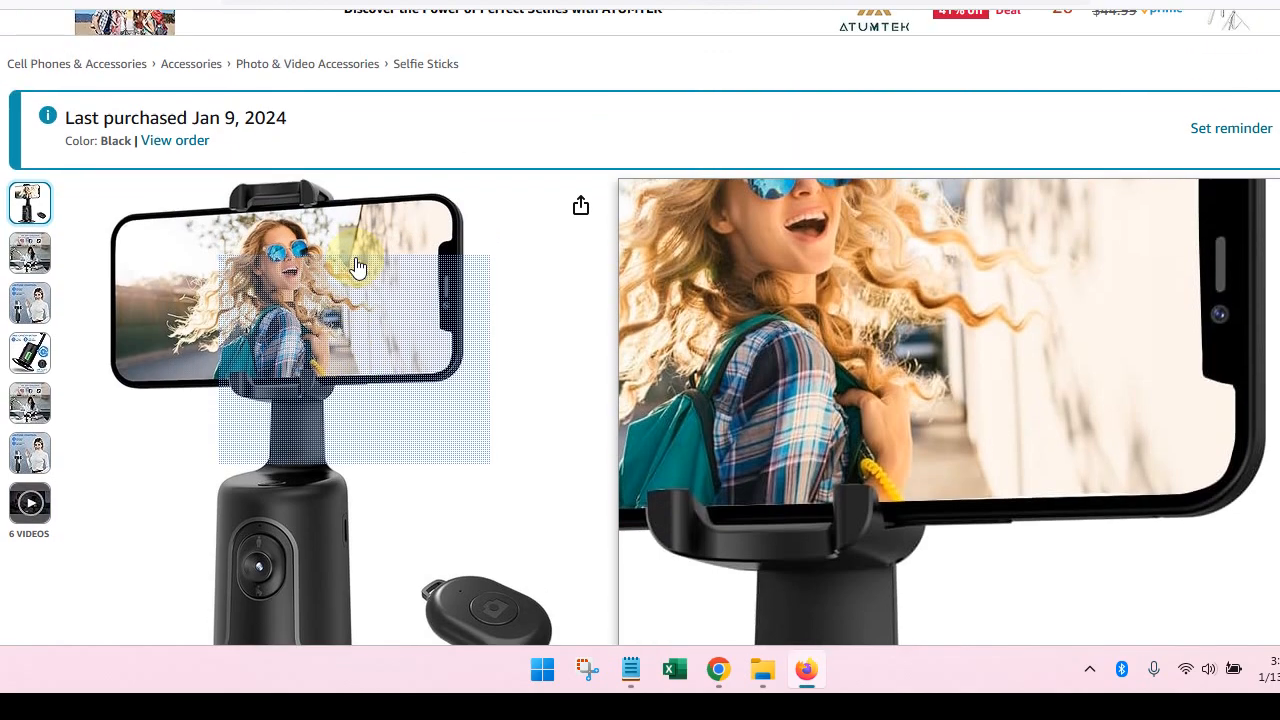
Enlarge the tripod's main product photo, zoom in and out of it, and check the image's save and copy options
{"action": "left_click", "coordinate": [366, 371]}
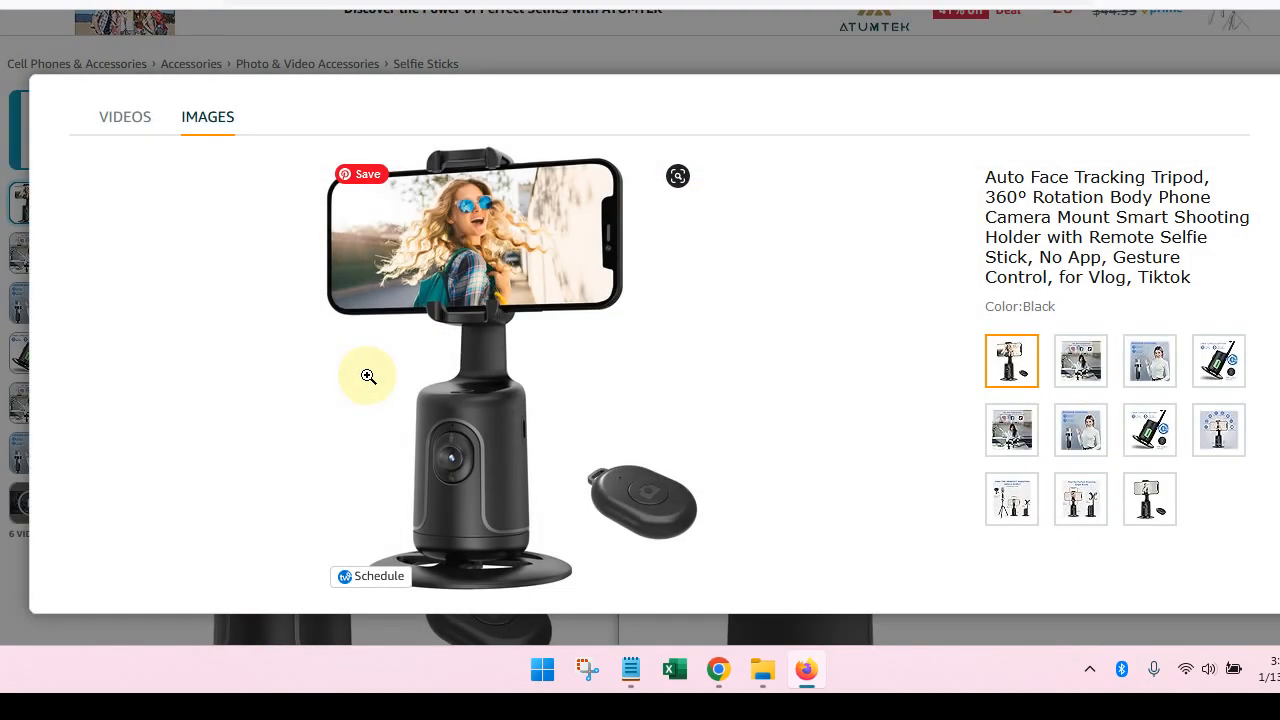
{"action": "right_click", "coordinate": [503, 311]}
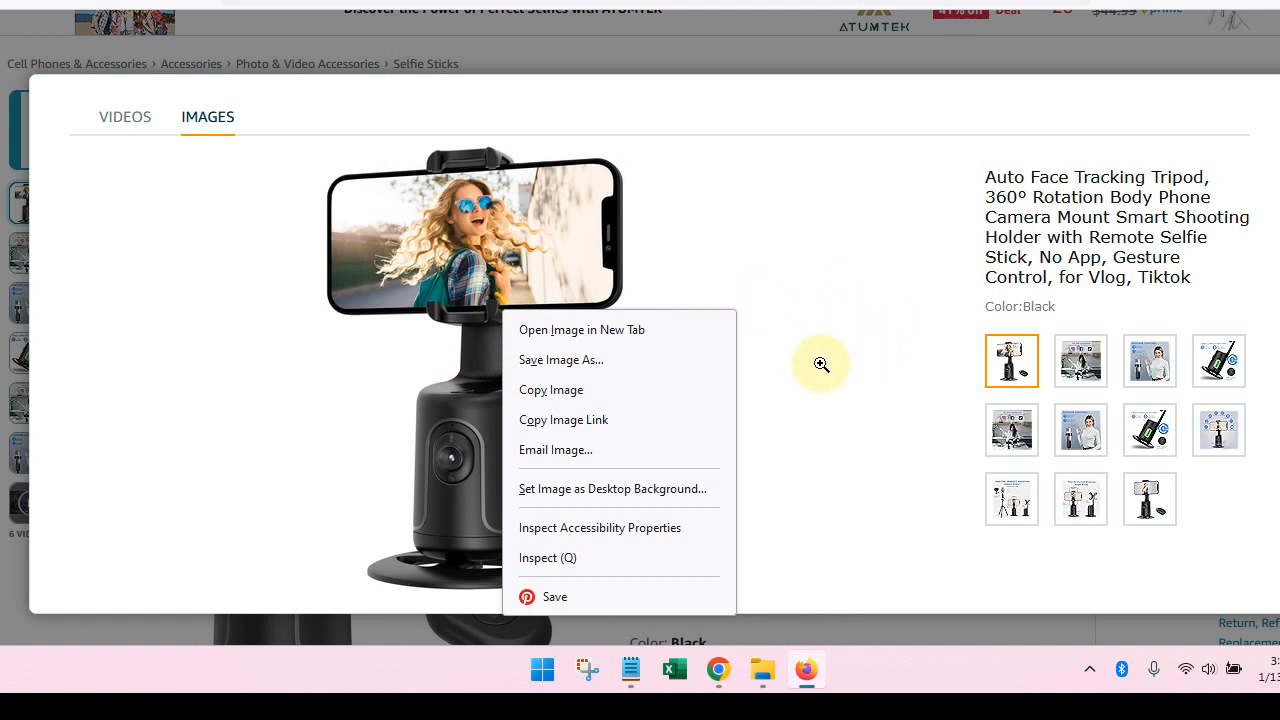
{"action": "left_click", "coordinate": [821, 364]}
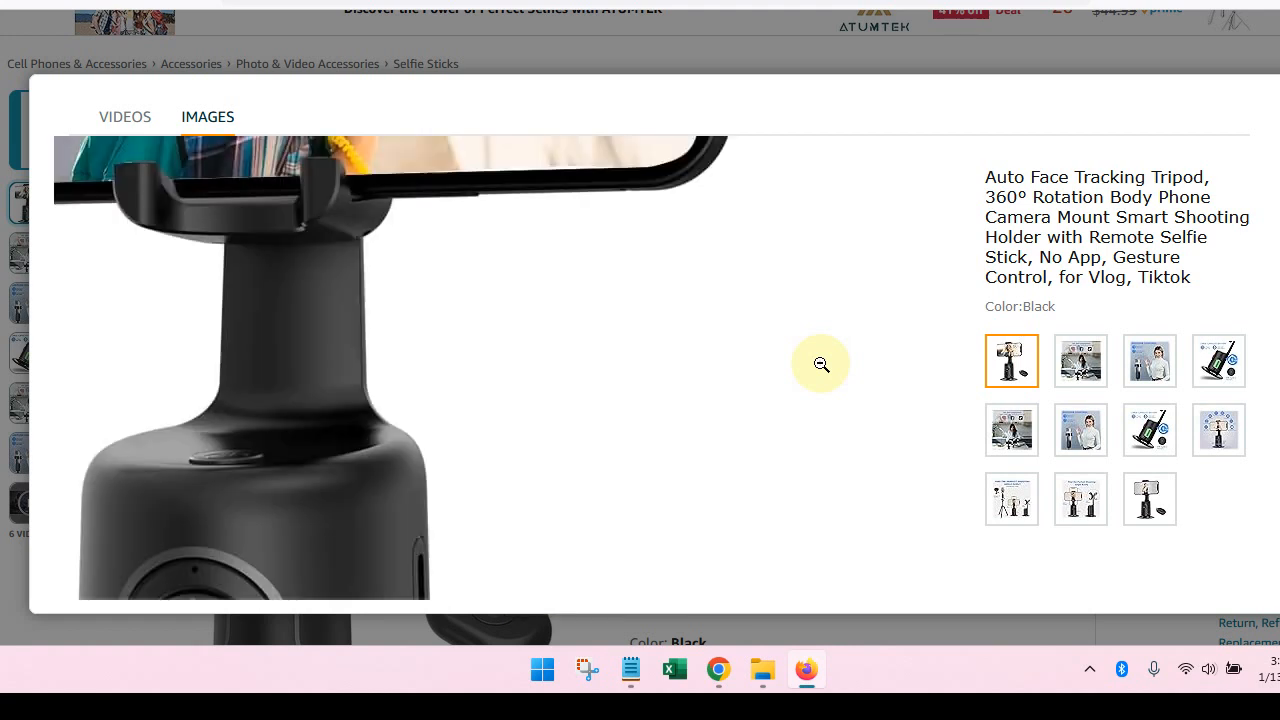
{"action": "left_click", "coordinate": [821, 364]}
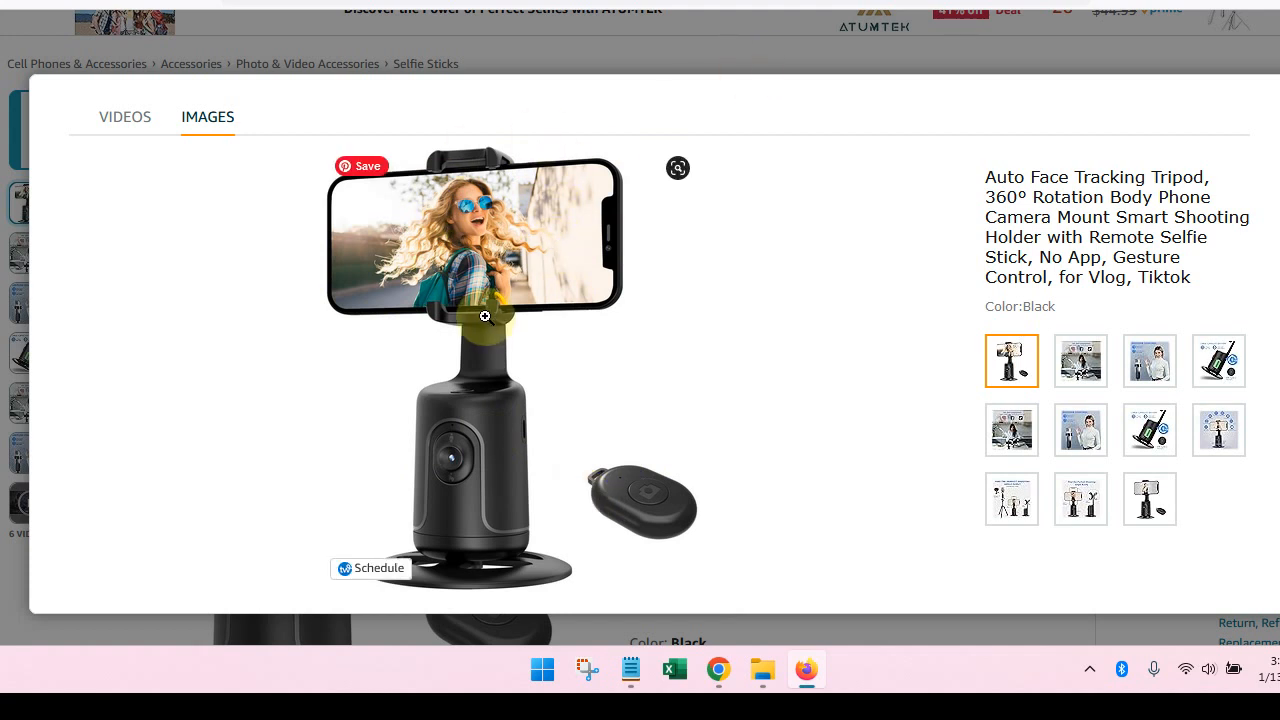
{"action": "right_click", "coordinate": [486, 319]}
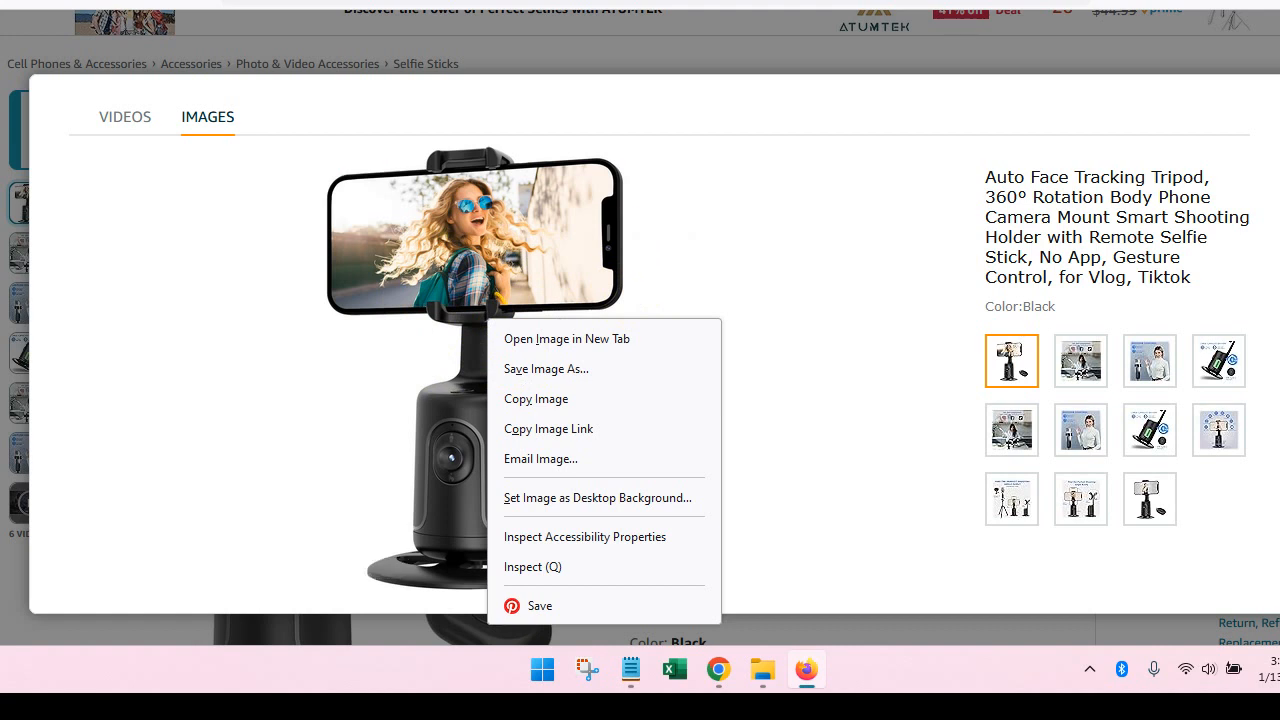
{"action": "key", "text": "Escape"}
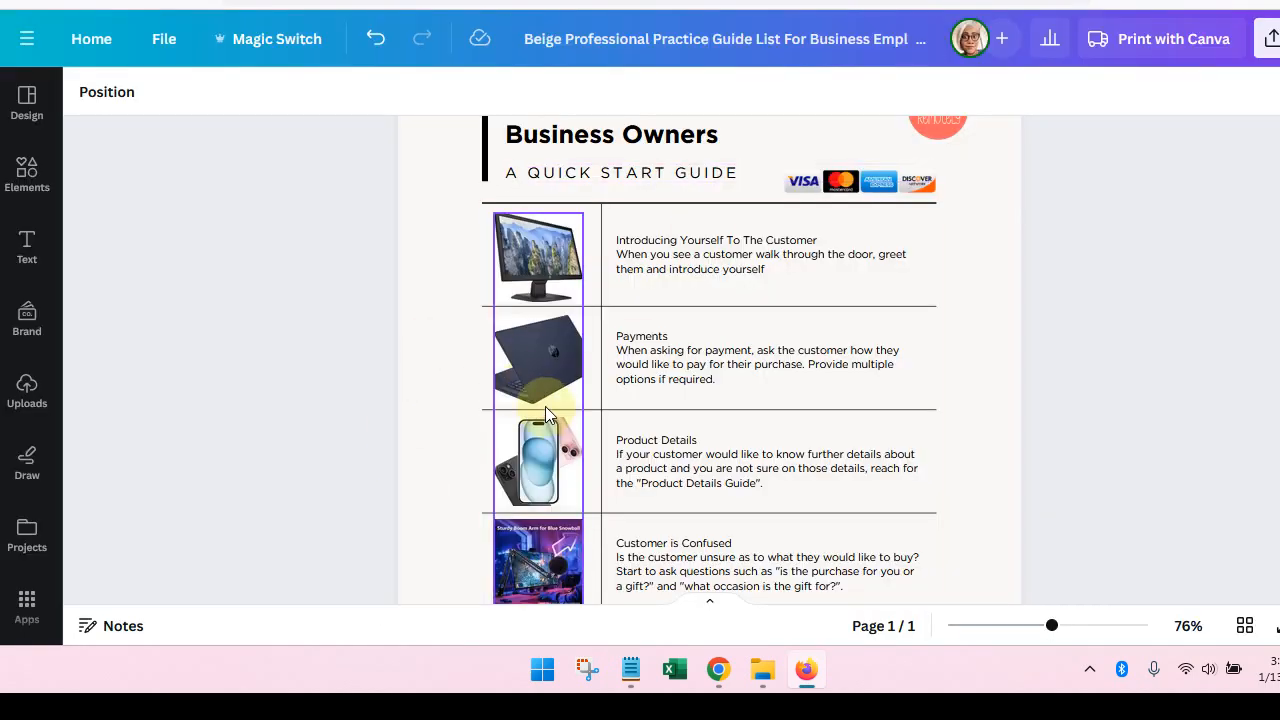
Switch to the Canva guide and review the product pictures and text rows of its table
{"action": "scroll", "coordinate": [545, 406], "scroll_direction": "down", "scroll_amount": 1}
{"action": "scroll", "coordinate": [545, 406], "scroll_direction": "down", "scroll_amount": 3}
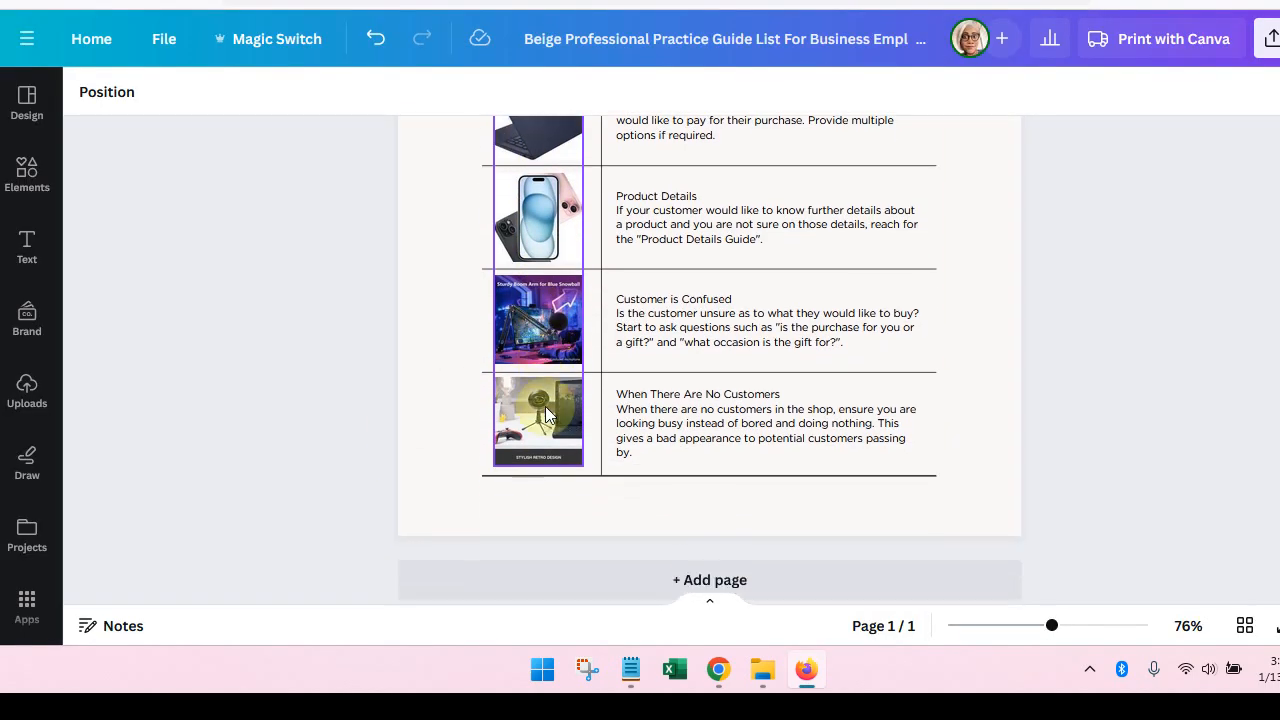
{"action": "scroll", "coordinate": [545, 406], "scroll_direction": "up", "scroll_amount": 5}
{"action": "scroll", "coordinate": [545, 406], "scroll_direction": "down", "scroll_amount": 5}
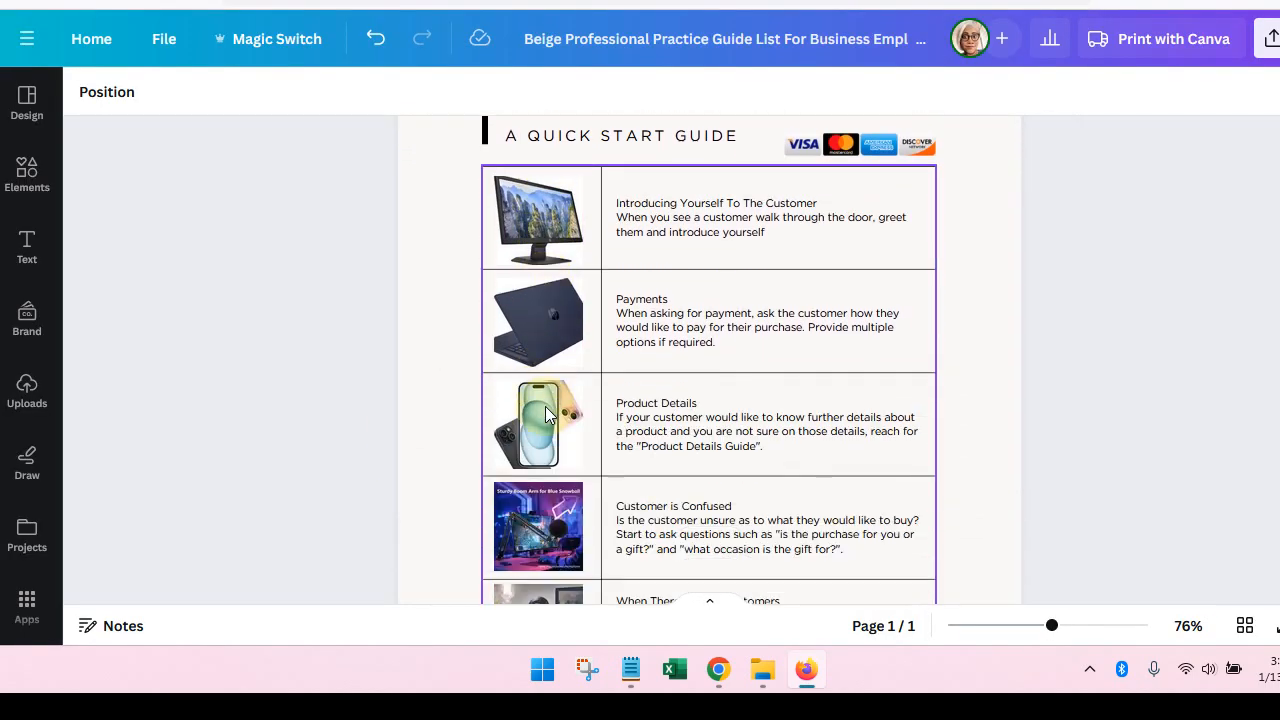
{"action": "scroll", "coordinate": [545, 406], "scroll_direction": "up", "scroll_amount": 3}
{"action": "scroll", "coordinate": [545, 406], "scroll_direction": "up", "scroll_amount": 2}
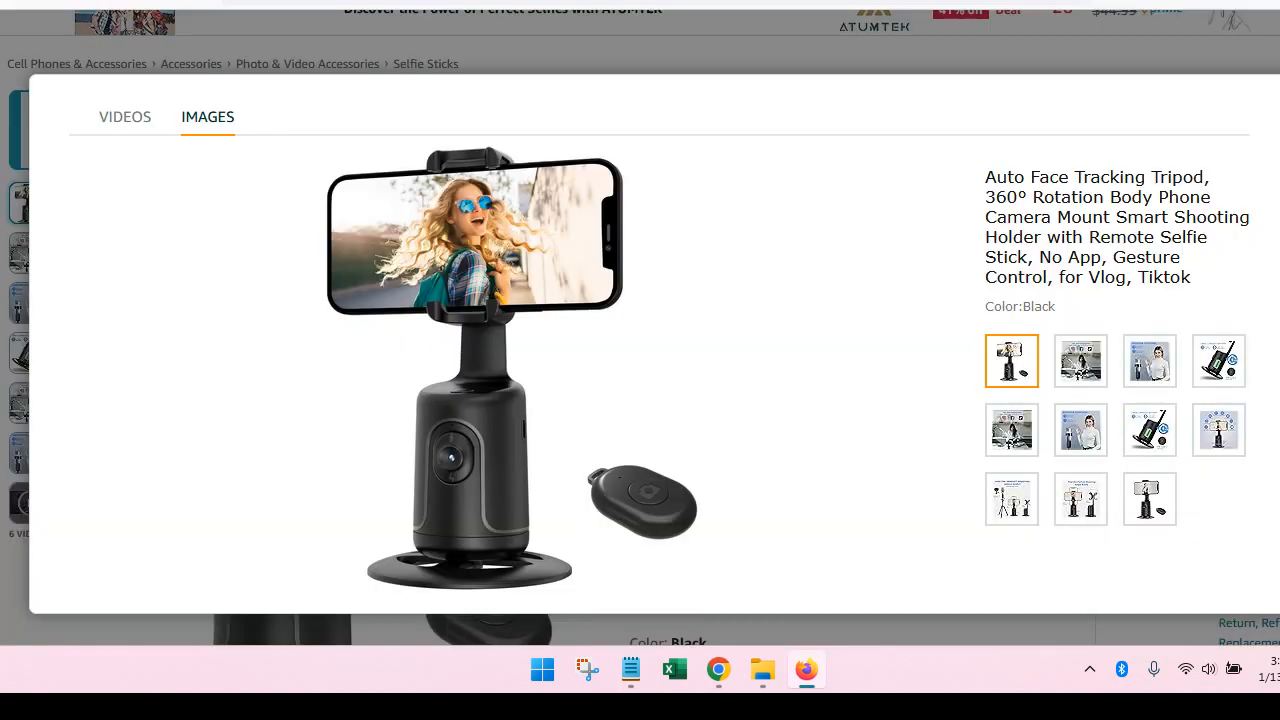
Close the enlarged tripod photo on Amazon, and clear the "logo" search in Canva's uploads to list all uploaded images
{"action": "left_click", "coordinate": [1279, 50]}
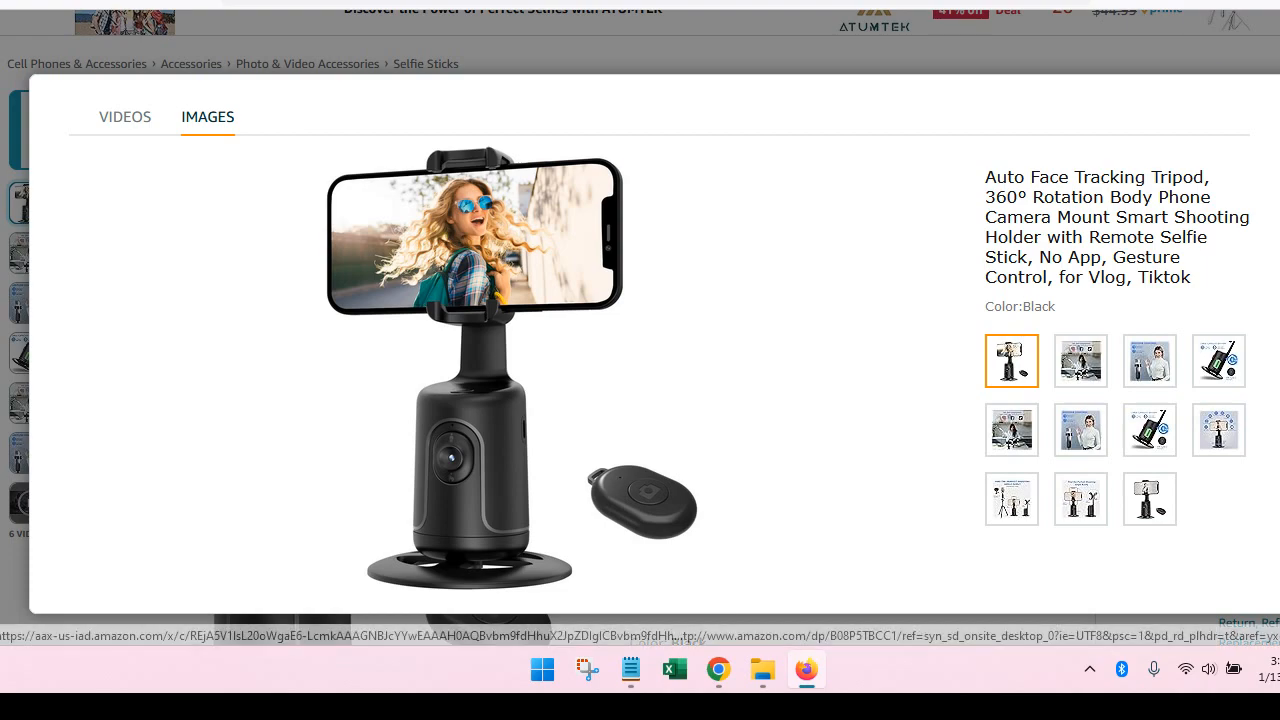
{"action": "scroll", "coordinate": [1084, 240], "scroll_direction": "up", "scroll_amount": 3}
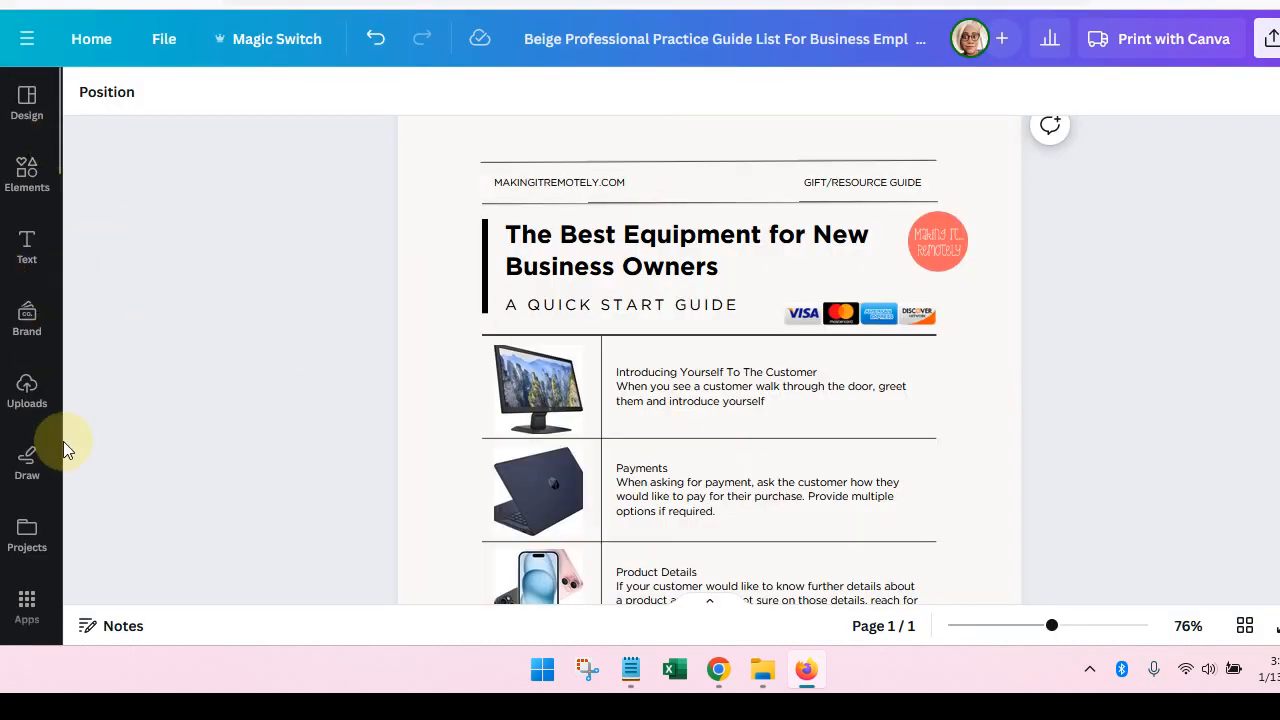
{"action": "left_click", "coordinate": [27, 392]}
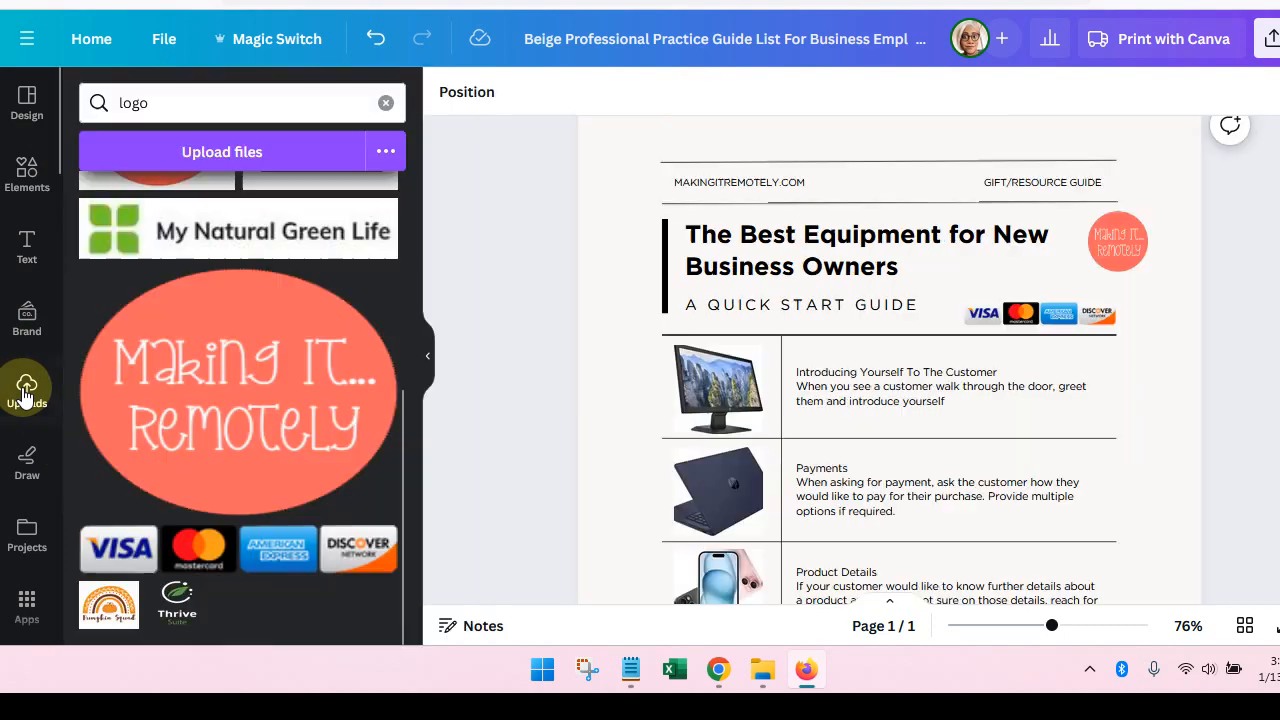
{"action": "scroll", "coordinate": [150, 260], "scroll_direction": "up", "scroll_amount": 1}
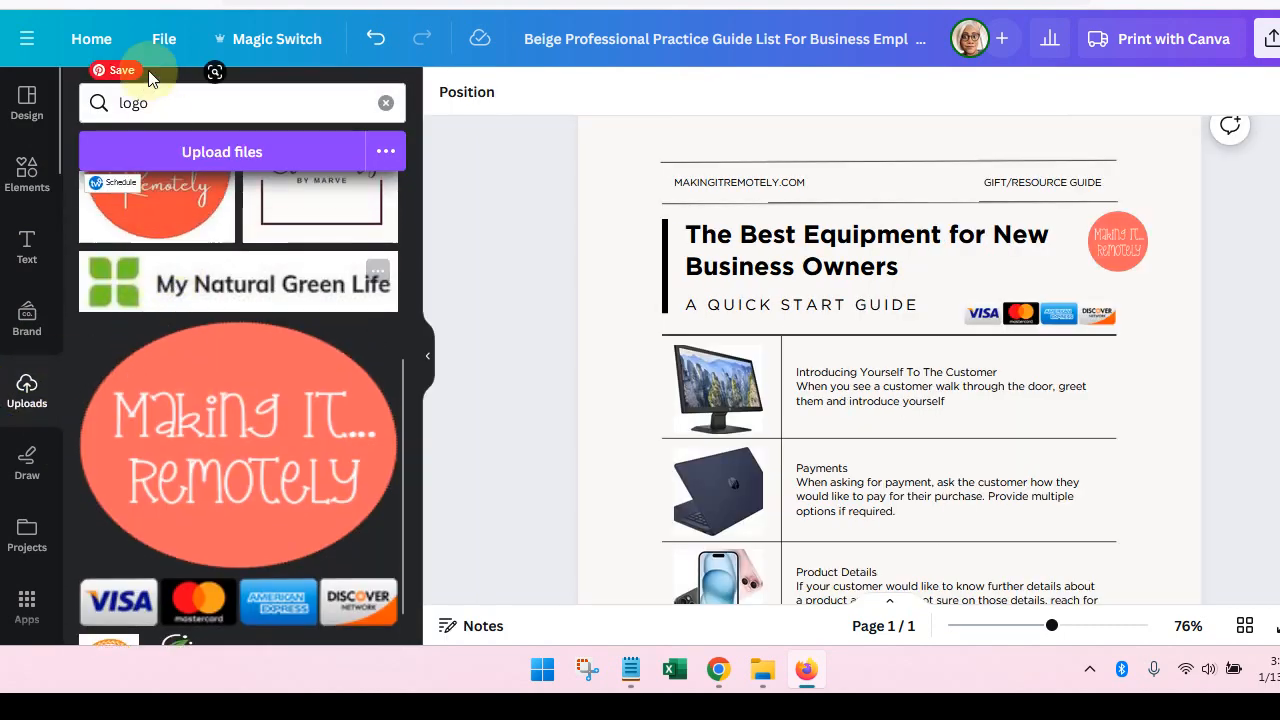
{"action": "left_click", "coordinate": [386, 105]}
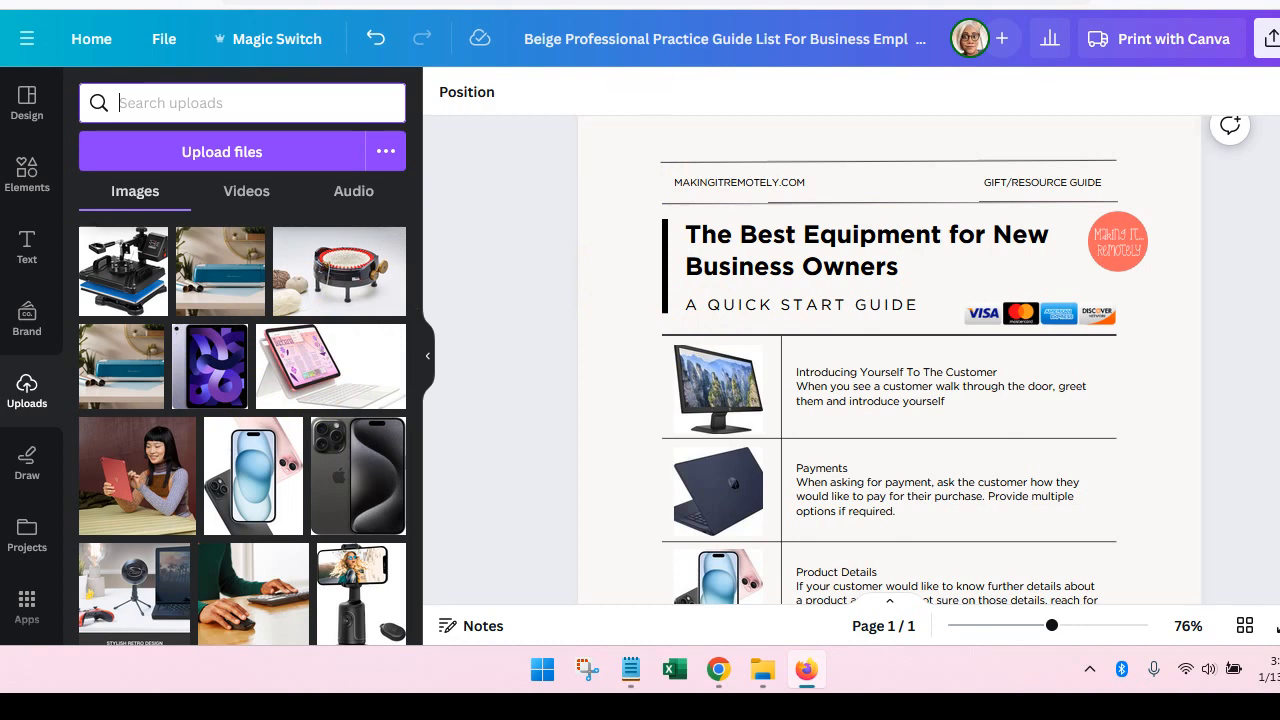
Check the Amazon tripod page against the Canva guide's table rows
{"action": "left_click", "coordinate": [878, 1]}
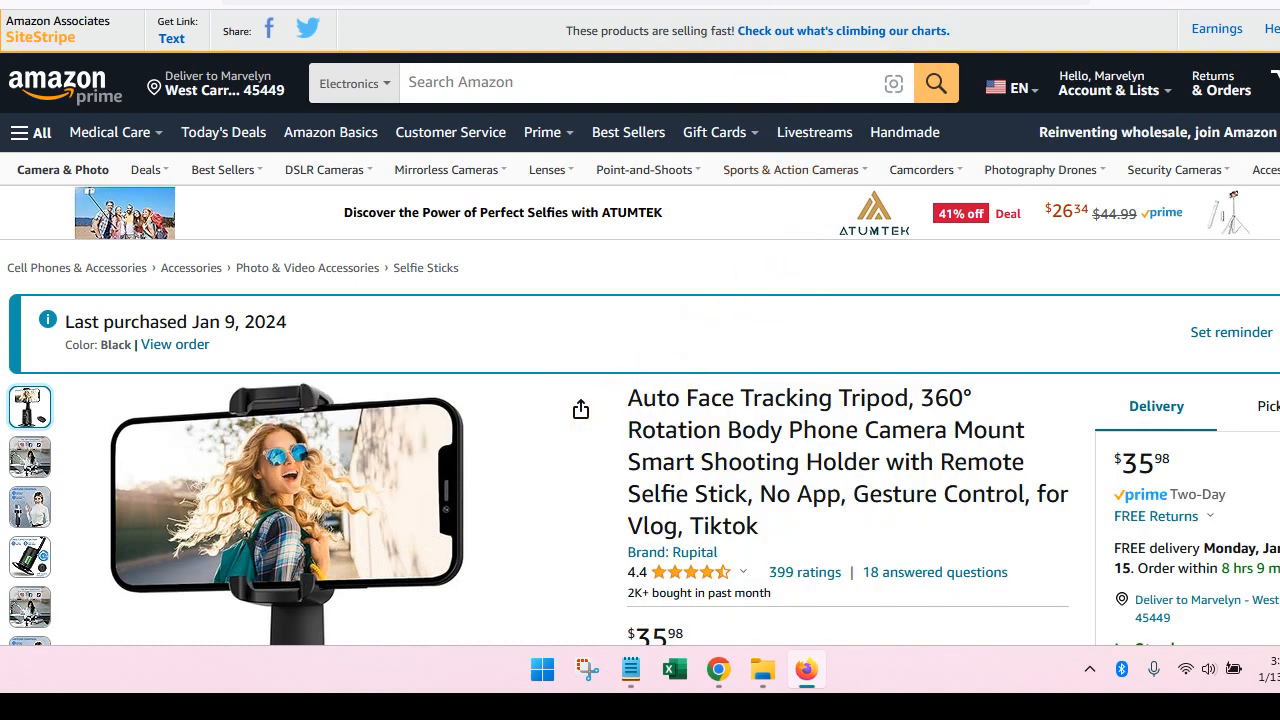
{"action": "left_click", "coordinate": [700, 1]}
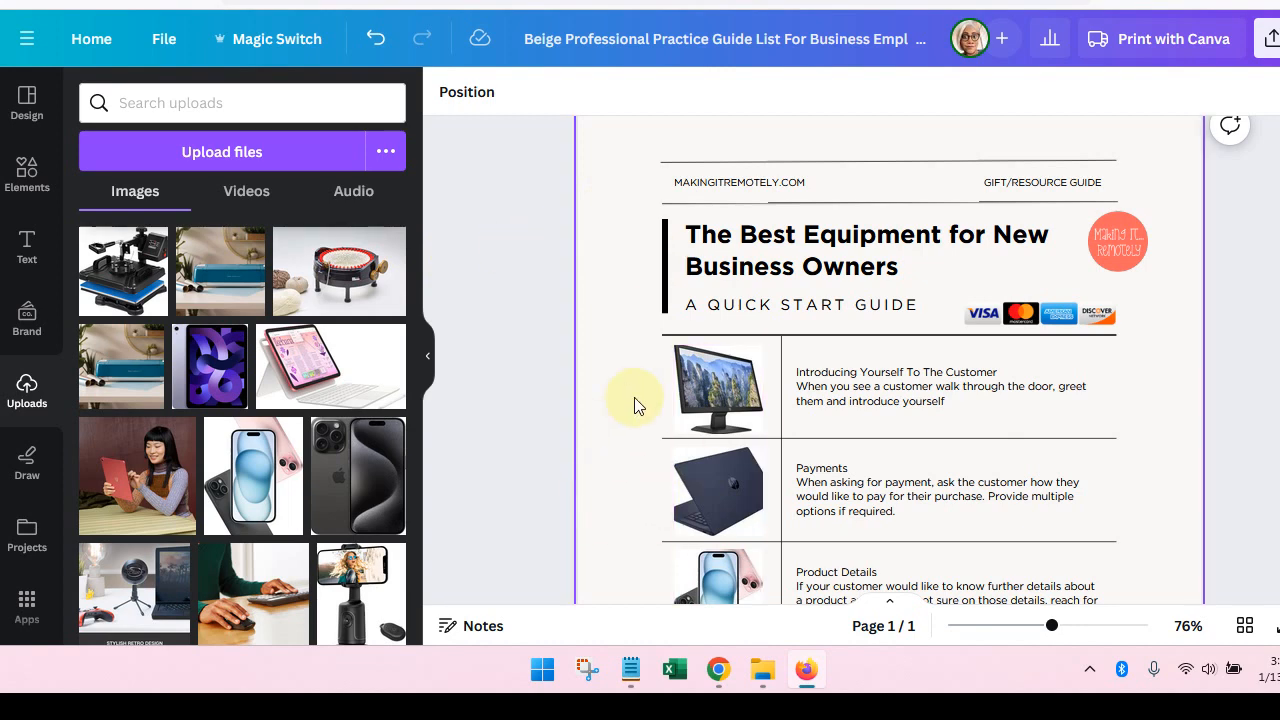
{"action": "scroll", "coordinate": [600, 396], "scroll_direction": "down", "scroll_amount": 1}
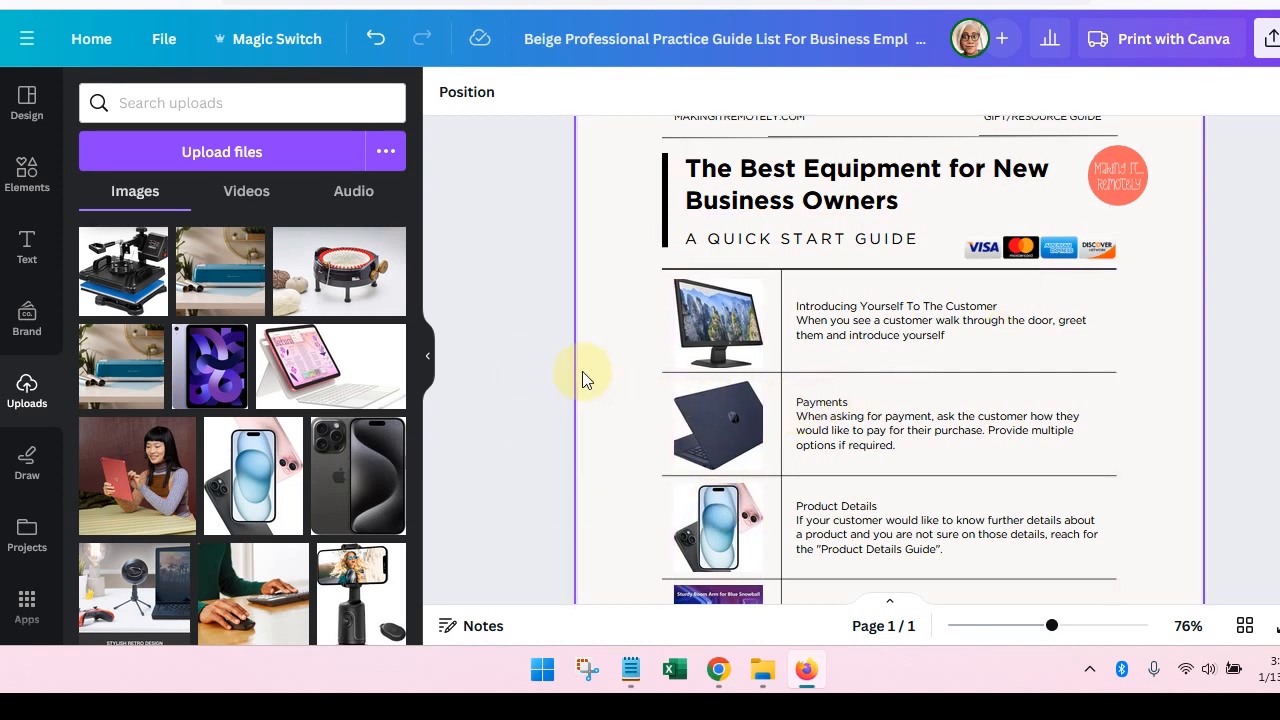
{"action": "scroll", "coordinate": [585, 379], "scroll_direction": "down", "scroll_amount": 2}
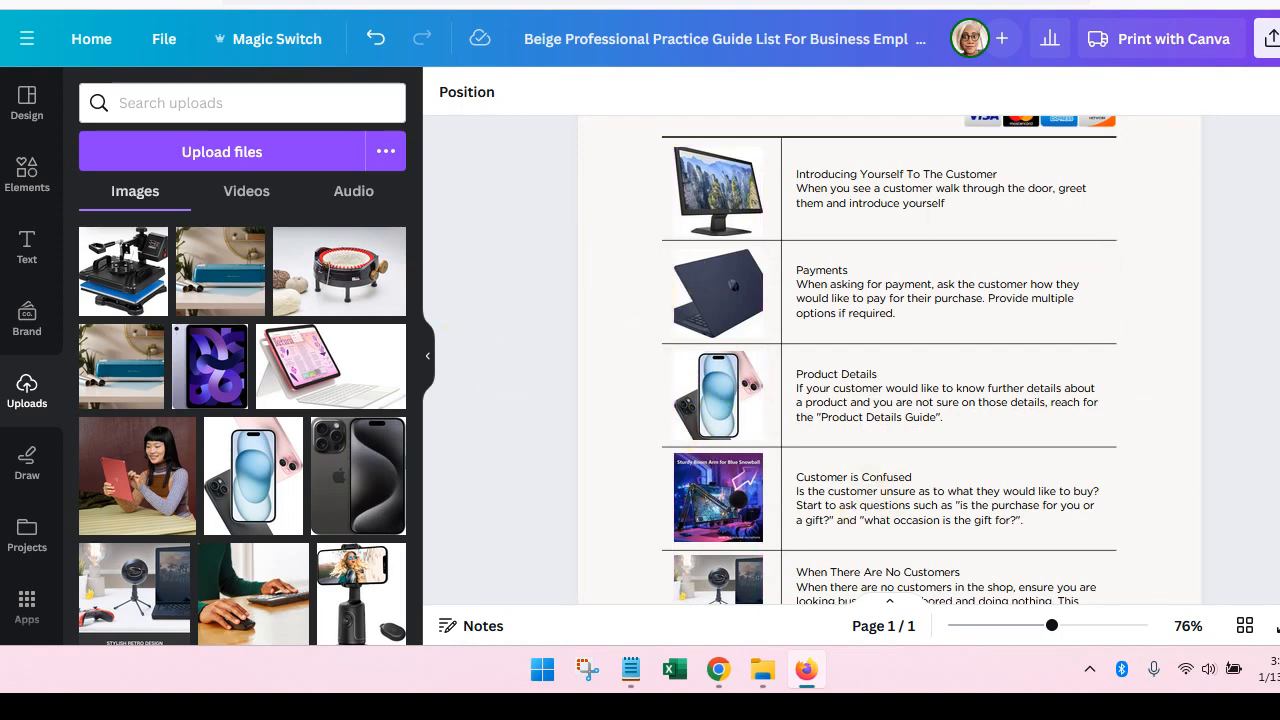
Switch to the Amazon tripod page, enlarge the main photo to check its image options, and close the enlarged view
{"action": "key", "text": "ctrl+Tab"}
{"action": "scroll", "coordinate": [316, 453], "scroll_direction": "down", "scroll_amount": 1}
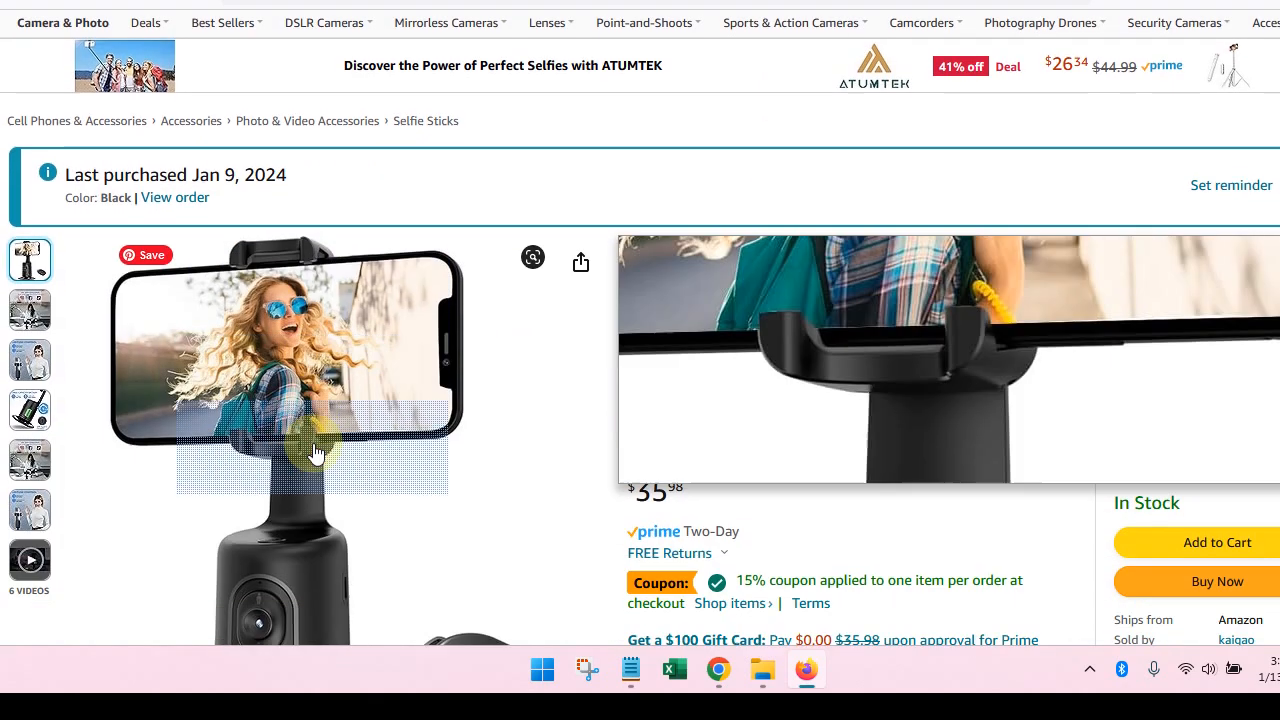
{"action": "left_click", "coordinate": [311, 428]}
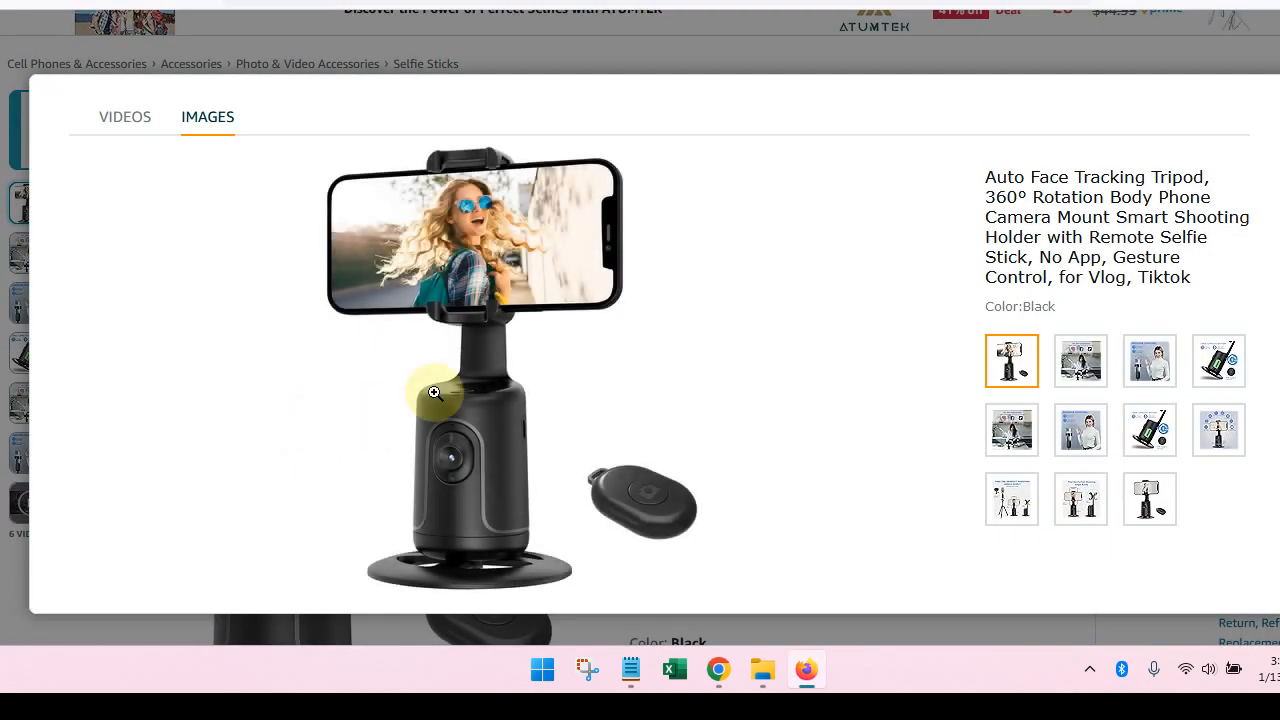
{"action": "right_click", "coordinate": [464, 346]}
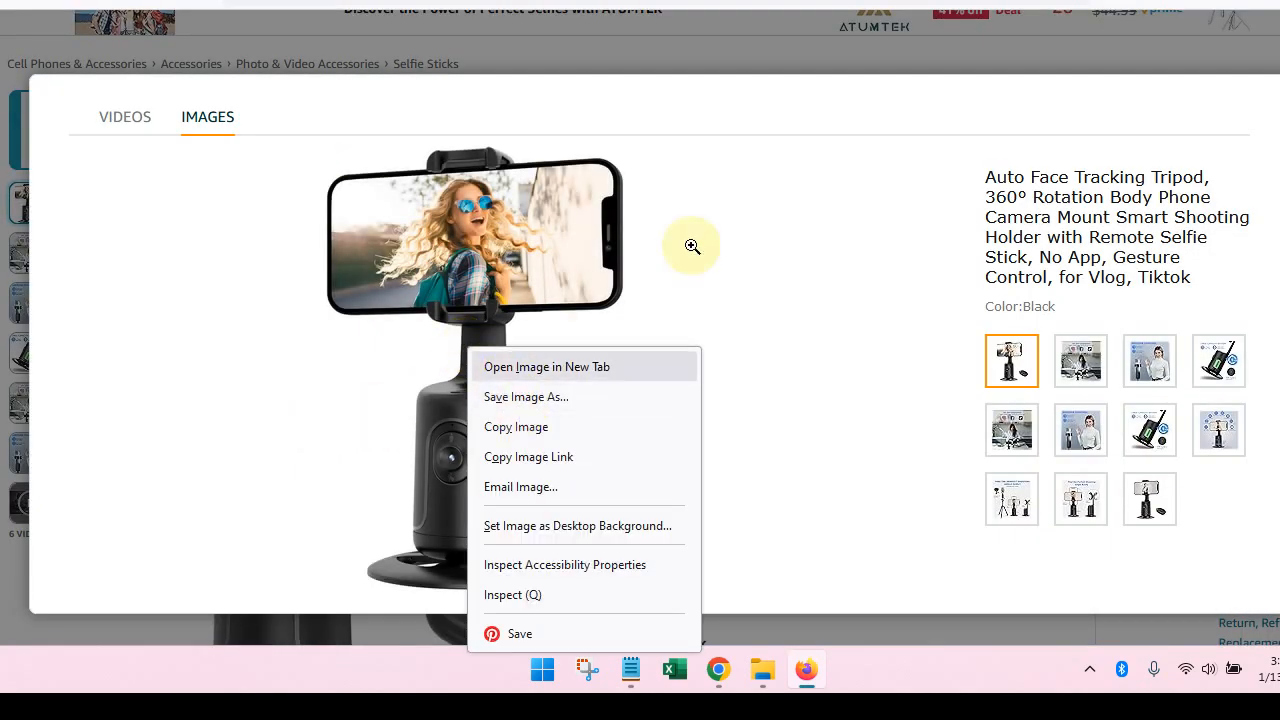
{"action": "key", "text": "Escape"}
{"action": "key", "text": "Escape"}
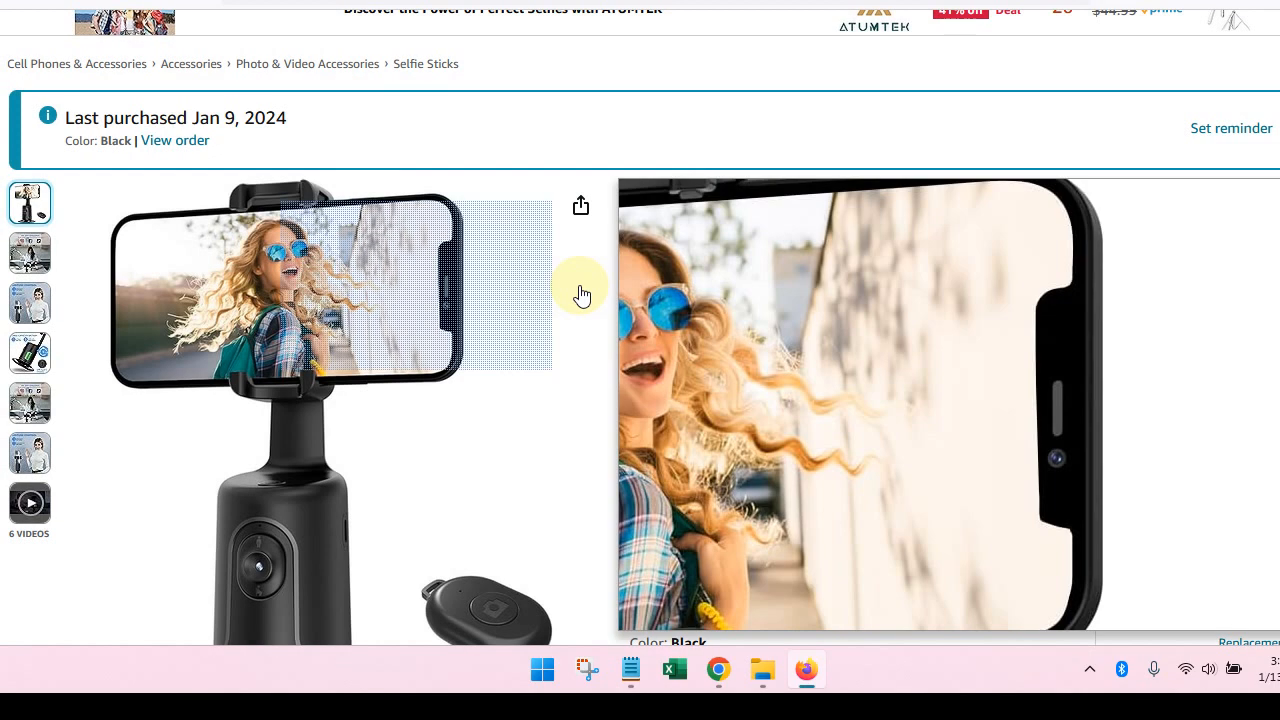
Generate a short affiliate text link to the tripod product page with Amazon SiteStripe
{"action": "mouse_move", "coordinate": [378, 1]}
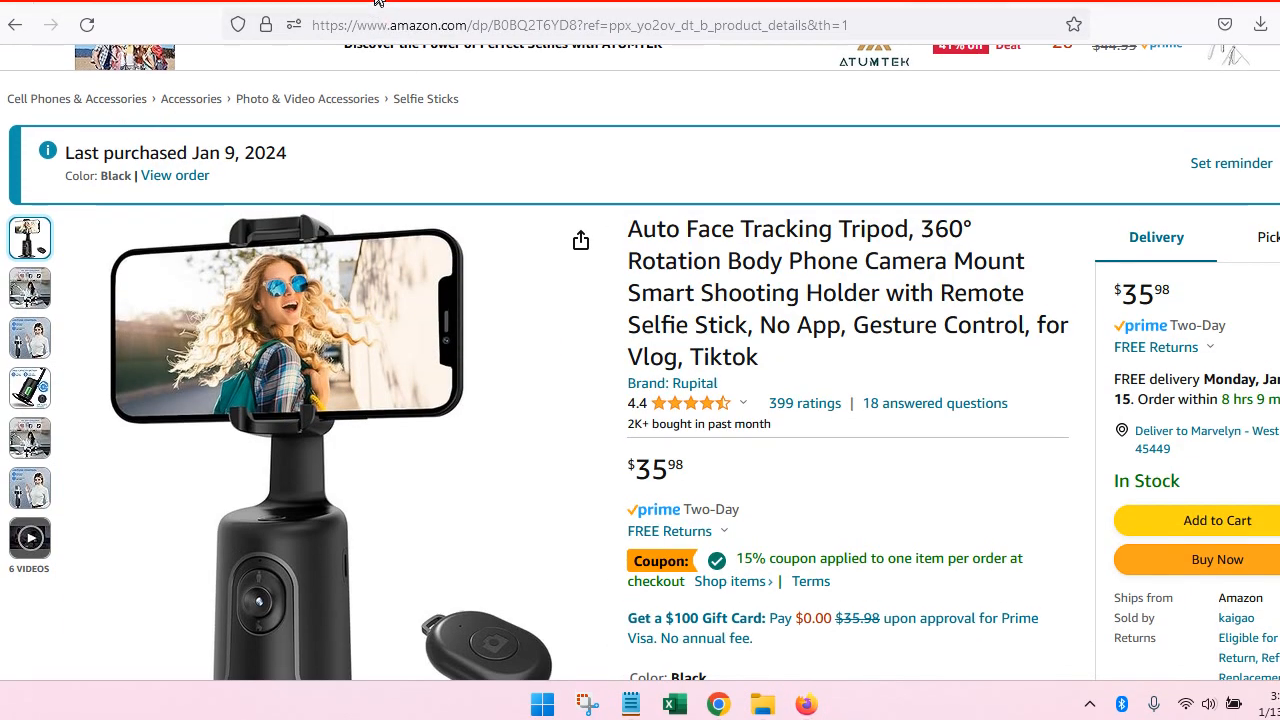
{"action": "scroll", "coordinate": [432, 151], "scroll_direction": "up", "scroll_amount": 3}
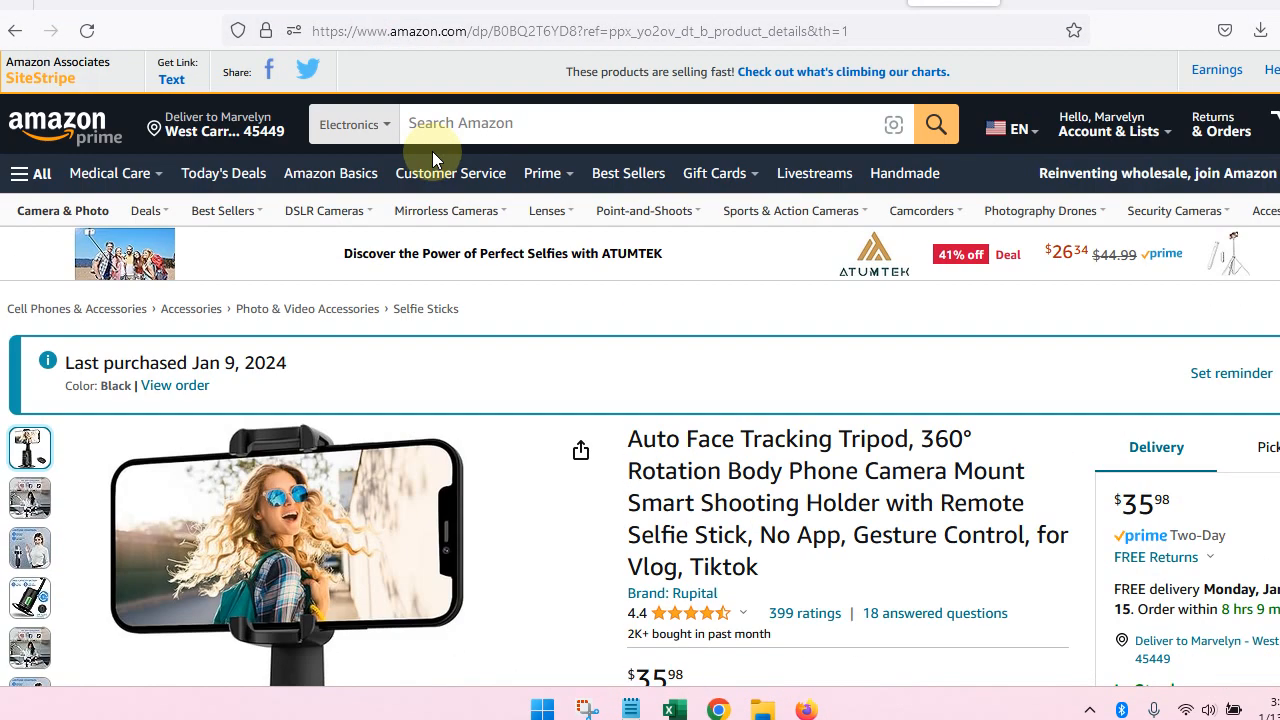
{"action": "left_click", "coordinate": [168, 82]}
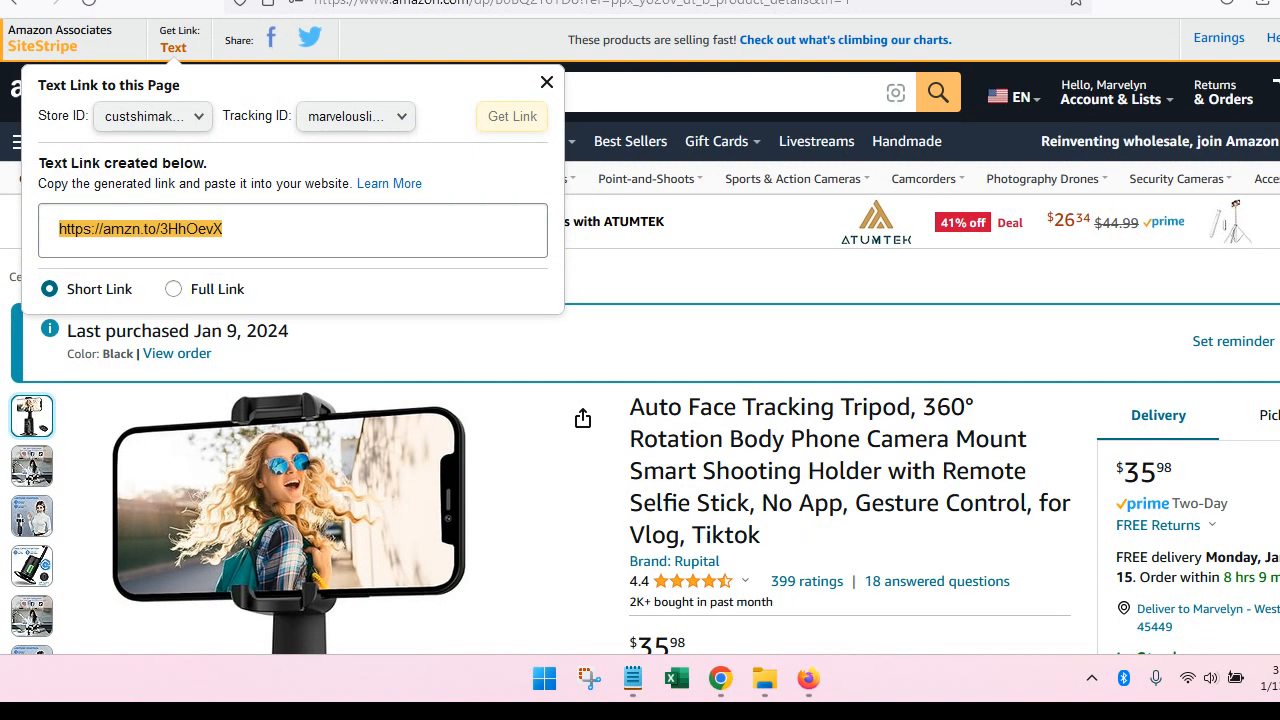
Switch back to the Canva guide and view the lower rows of the product table
{"action": "scroll", "coordinate": [257, 400], "scroll_direction": "down", "scroll_amount": 2}
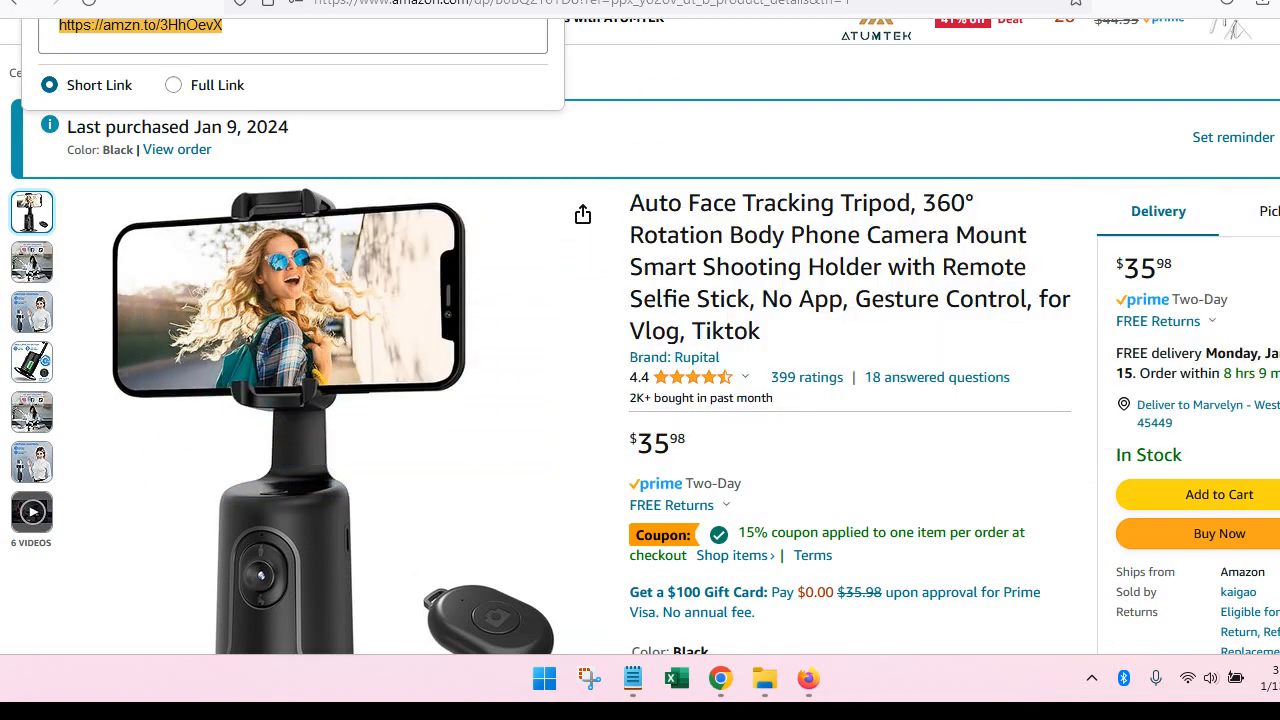
{"action": "left_click", "coordinate": [600, 1]}
{"action": "scroll", "coordinate": [669, 408], "scroll_direction": "down", "scroll_amount": 2}
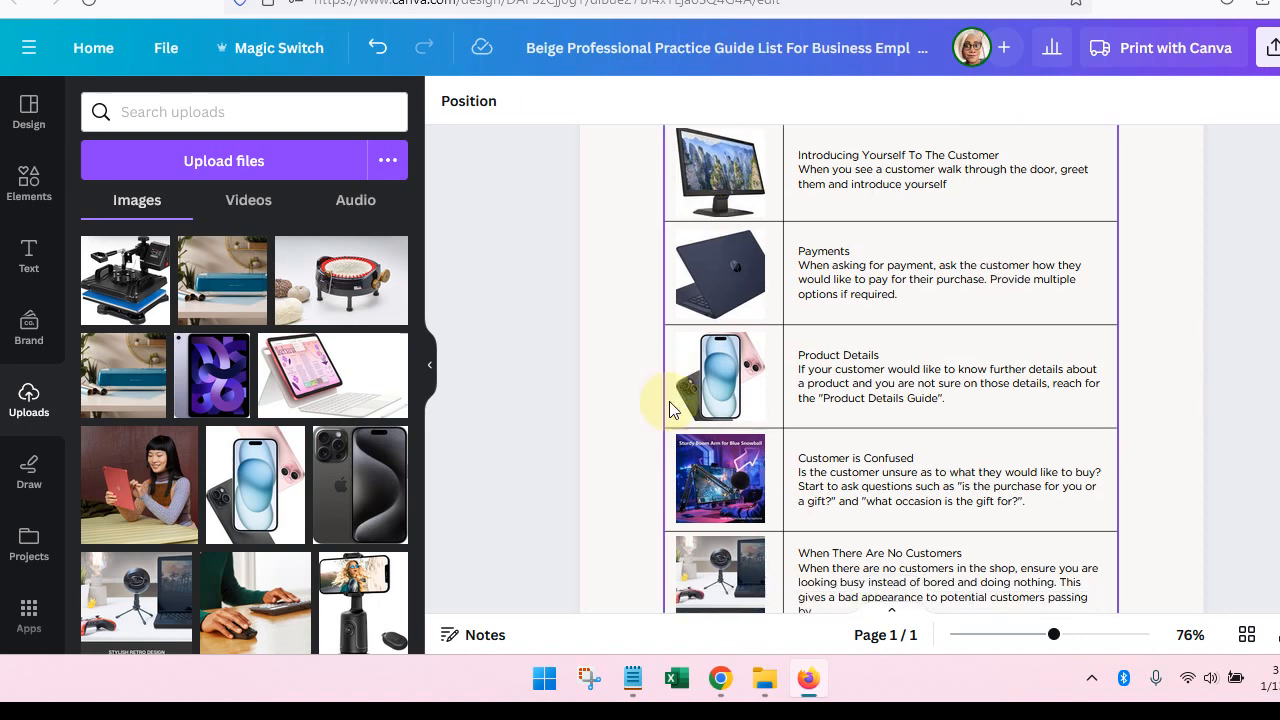
Replace the photo in the "Customer is Confused" row with the uploaded phone tripod image
{"action": "scroll", "coordinate": [669, 408], "scroll_direction": "up", "scroll_amount": 2}
{"action": "scroll", "coordinate": [260, 440], "scroll_direction": "down", "scroll_amount": 3}
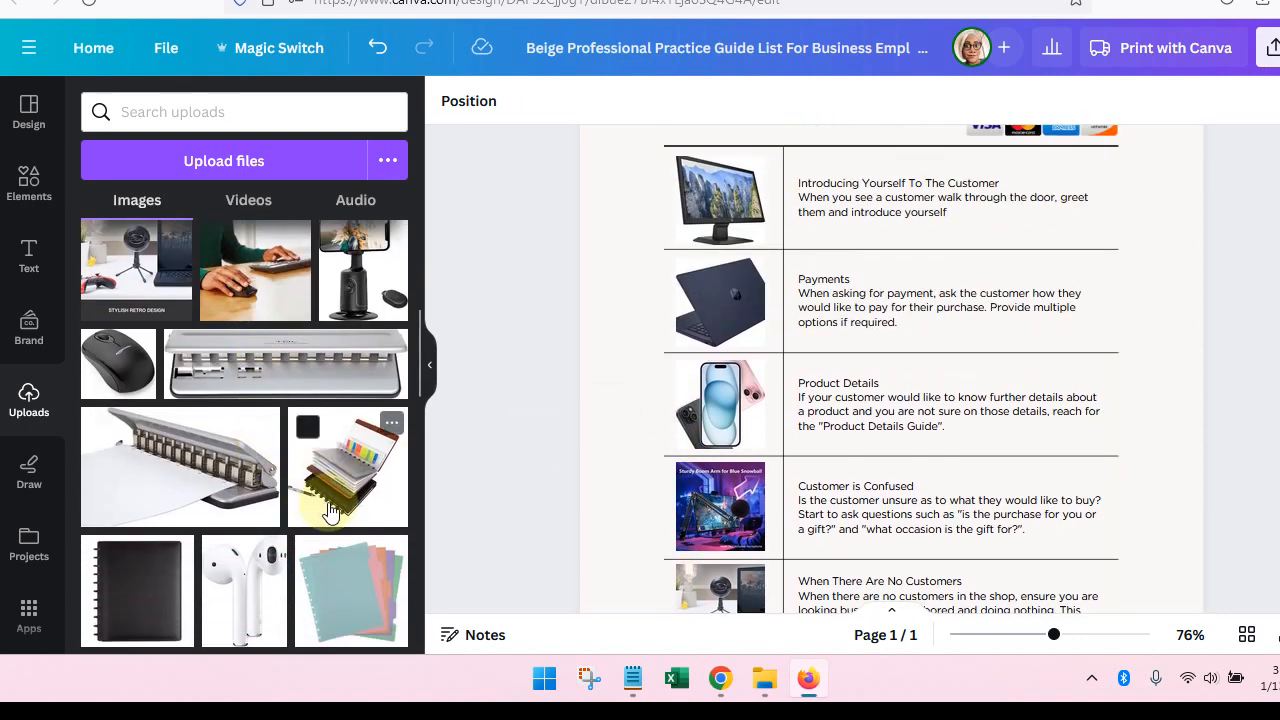
{"action": "scroll", "coordinate": [340, 385], "scroll_direction": "up", "scroll_amount": 2}
{"action": "left_click_drag", "start_coordinate": [345, 380], "coordinate": [713, 502]}
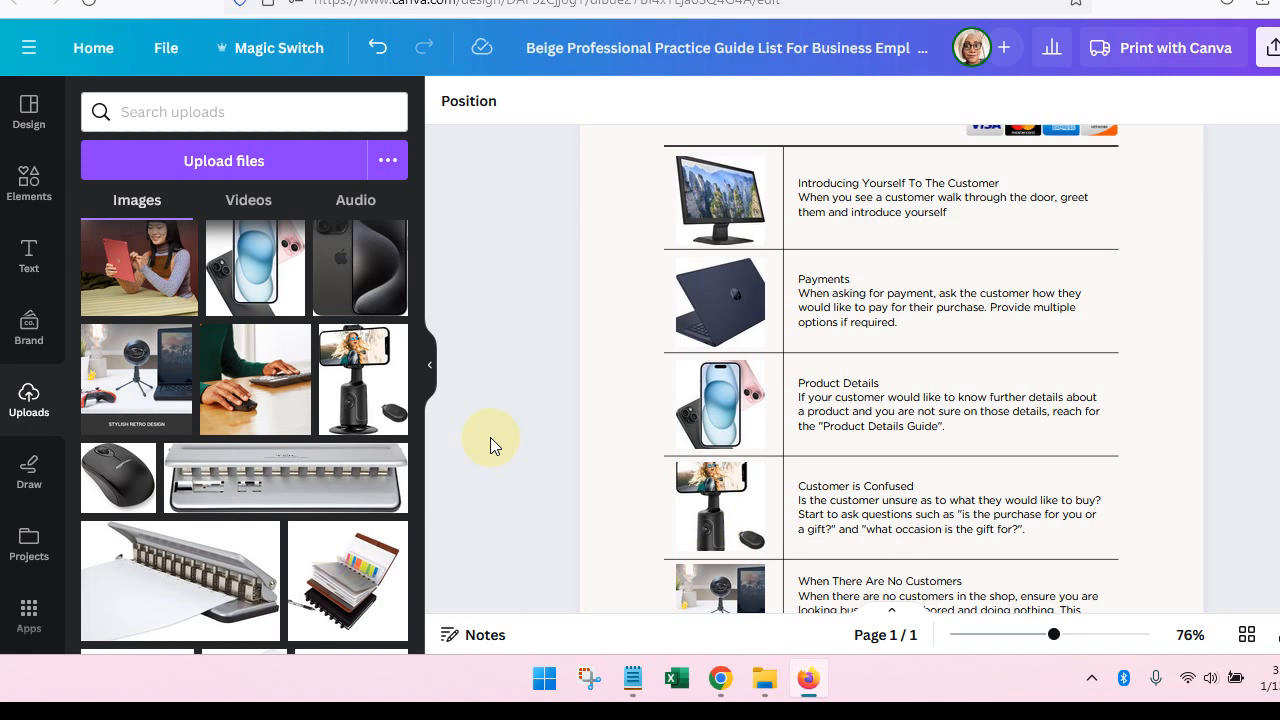
Ungroup the column of product photos in the guide table
{"action": "left_click", "coordinate": [704, 520]}
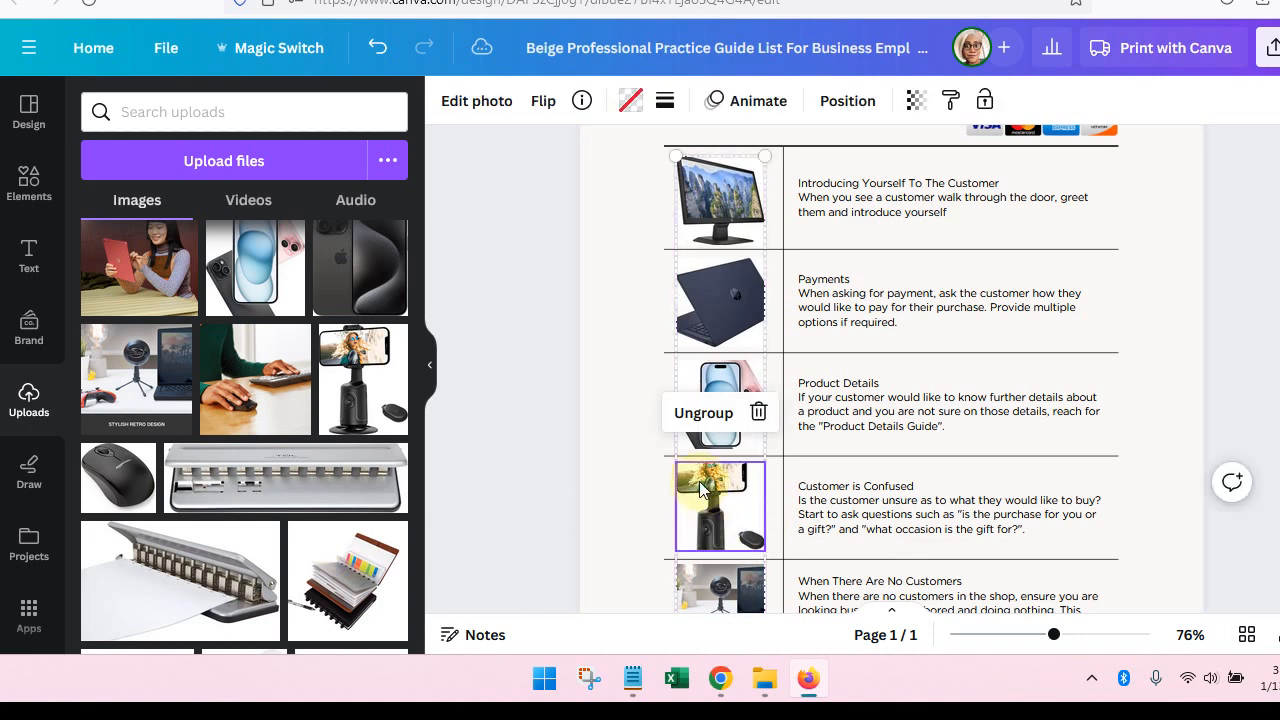
{"action": "left_click", "coordinate": [701, 413]}
{"action": "left_click", "coordinate": [546, 472]}
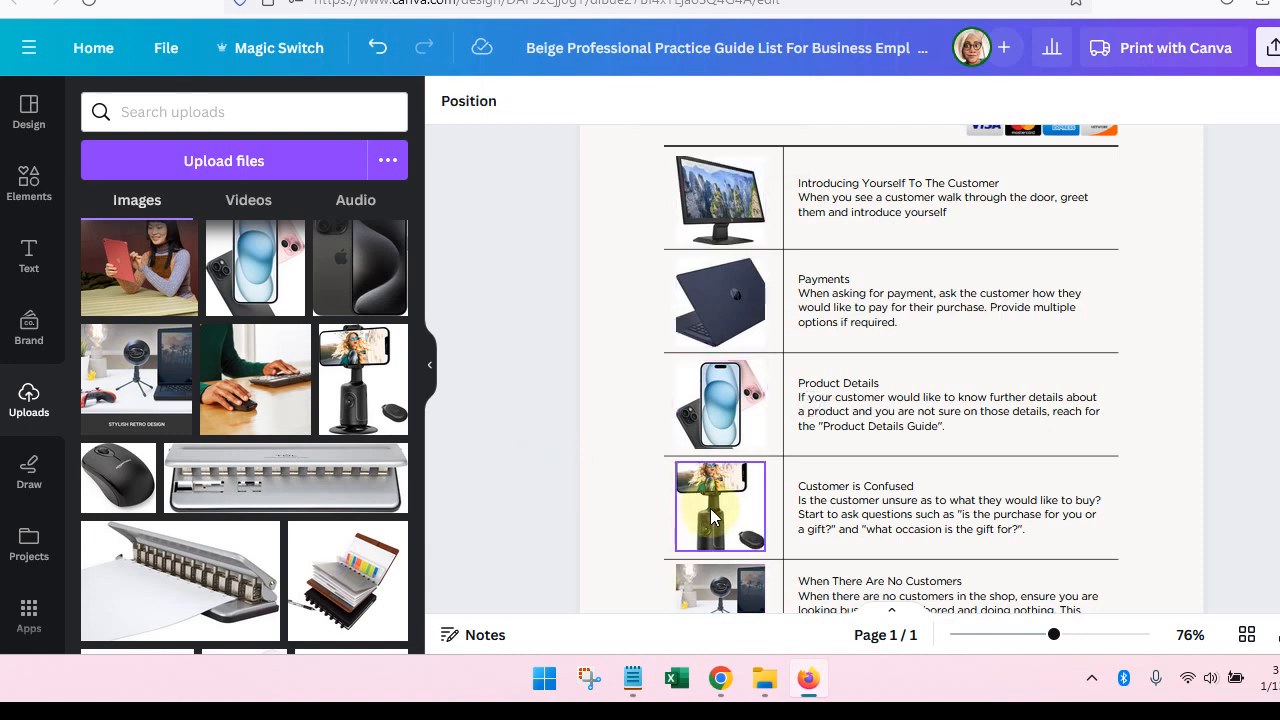
Open the link entry for the tripod photo in the "Customer is Confused" row
{"action": "left_click", "coordinate": [711, 517]}
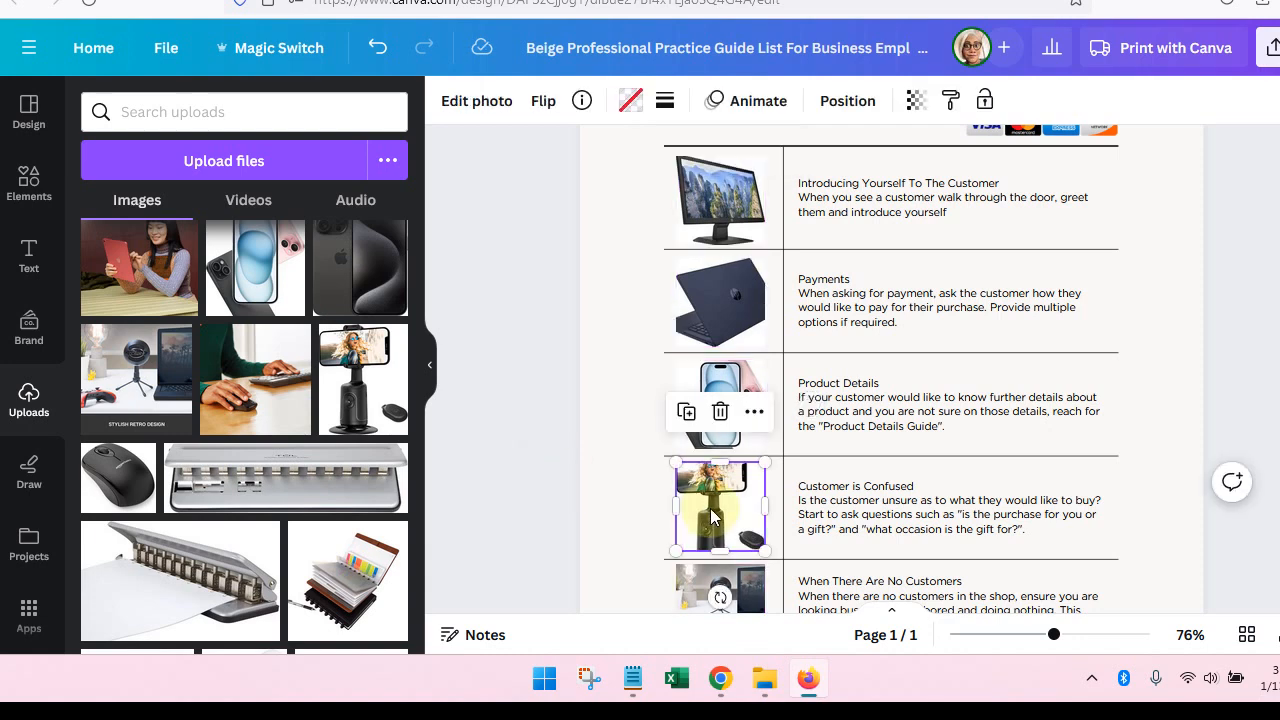
{"action": "left_click", "coordinate": [755, 414]}
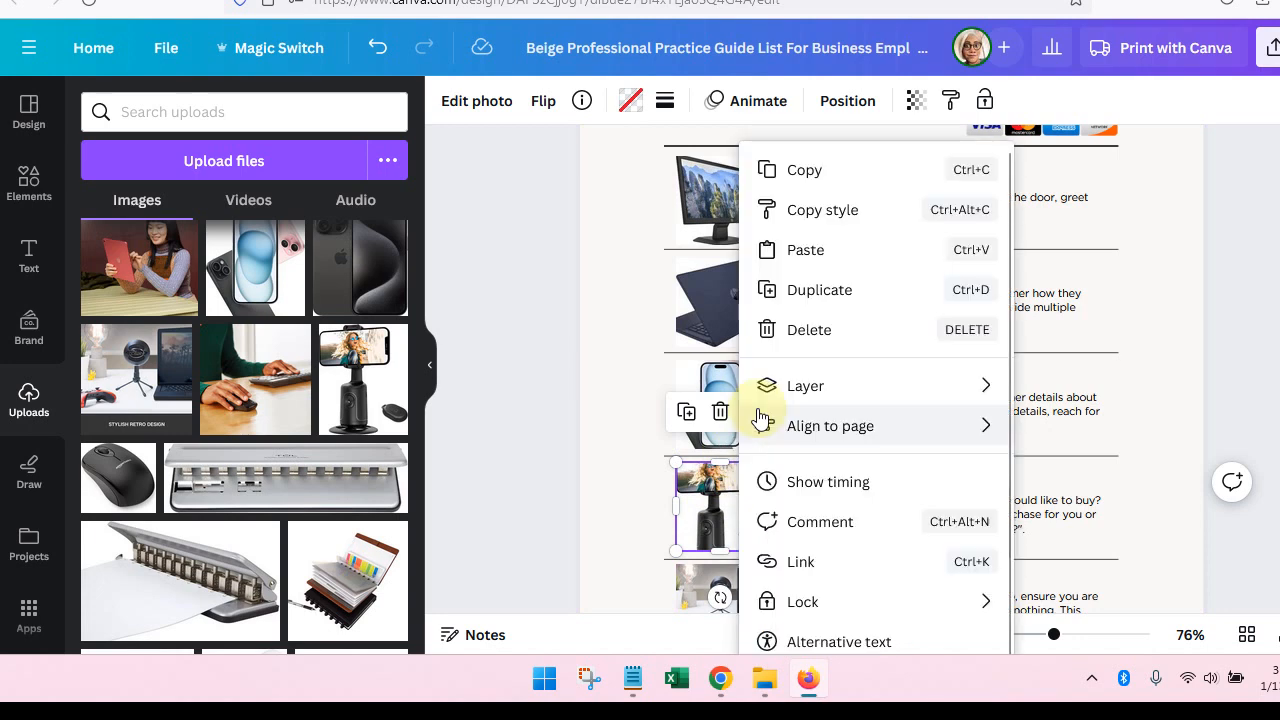
{"action": "left_click", "coordinate": [801, 561]}
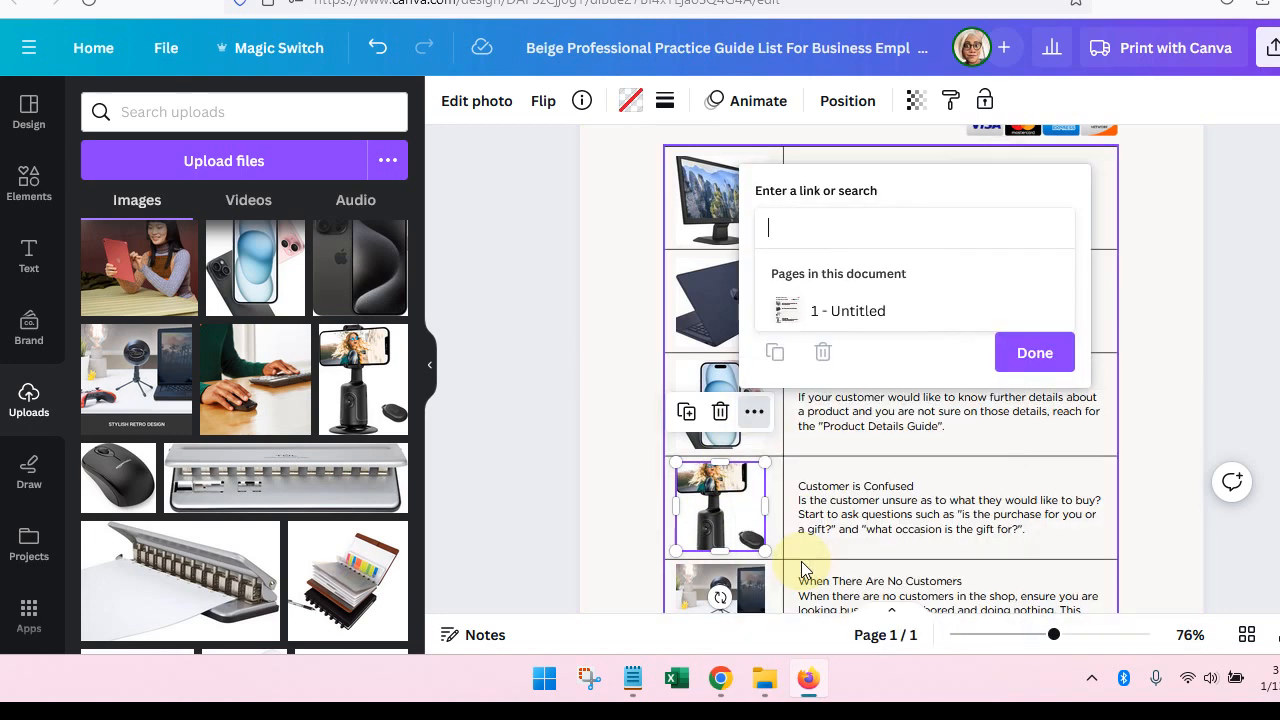
{"action": "left_click", "coordinate": [787, 229]}
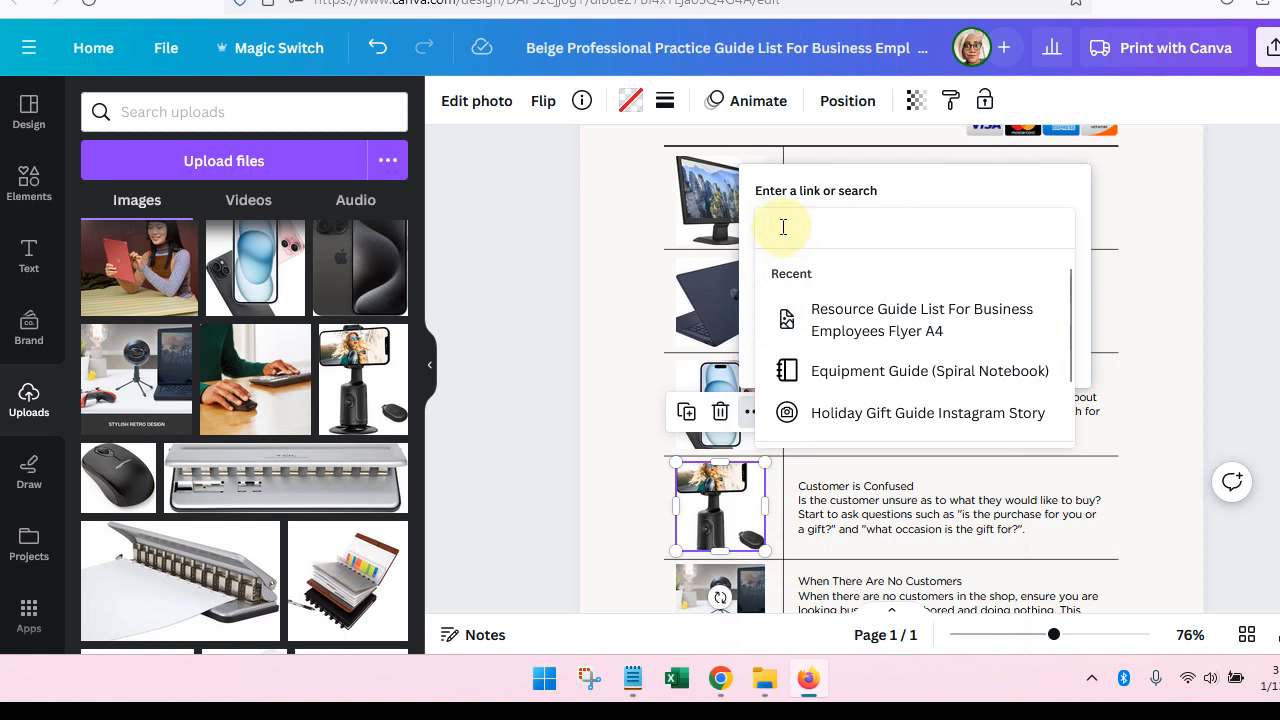
{"action": "key", "text": "ctrl+v"}
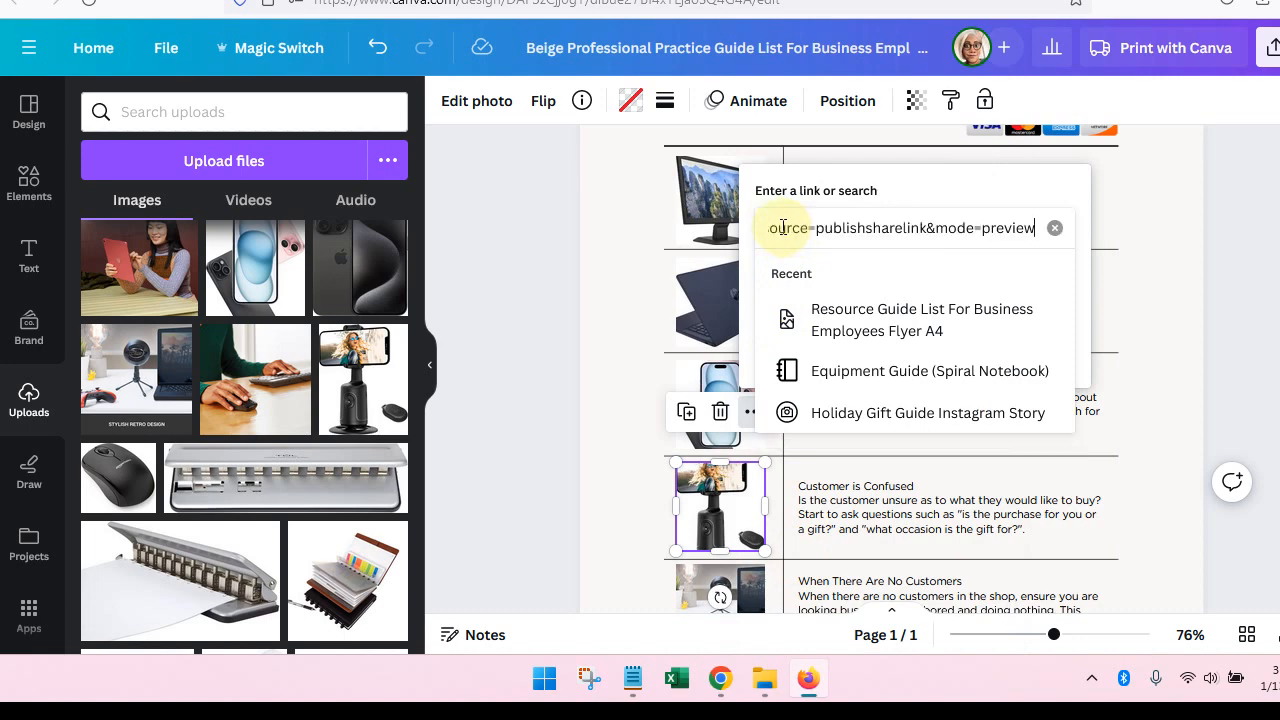
{"action": "key", "text": "Left"}
{"action": "key", "text": "Left"}
{"action": "key", "text": "Left"}
{"action": "key", "text": "Left"}
{"action": "key", "text": "Left"}
{"action": "key", "text": "Left"}
{"action": "key", "text": "Left"}
{"action": "key", "text": "Left"}
{"action": "key", "text": "Left"}
{"action": "key", "text": "Left"}
{"action": "key", "text": "Left"}
{"action": "key", "text": "Left"}
{"action": "key", "text": "Left"}
{"action": "key", "text": "Left"}
{"action": "key", "text": "Left"}
{"action": "key", "text": "Left"}
{"action": "key", "text": "Left"}
{"action": "key", "text": "Left"}
{"action": "key", "text": "Left"}
{"action": "key", "text": "Left"}
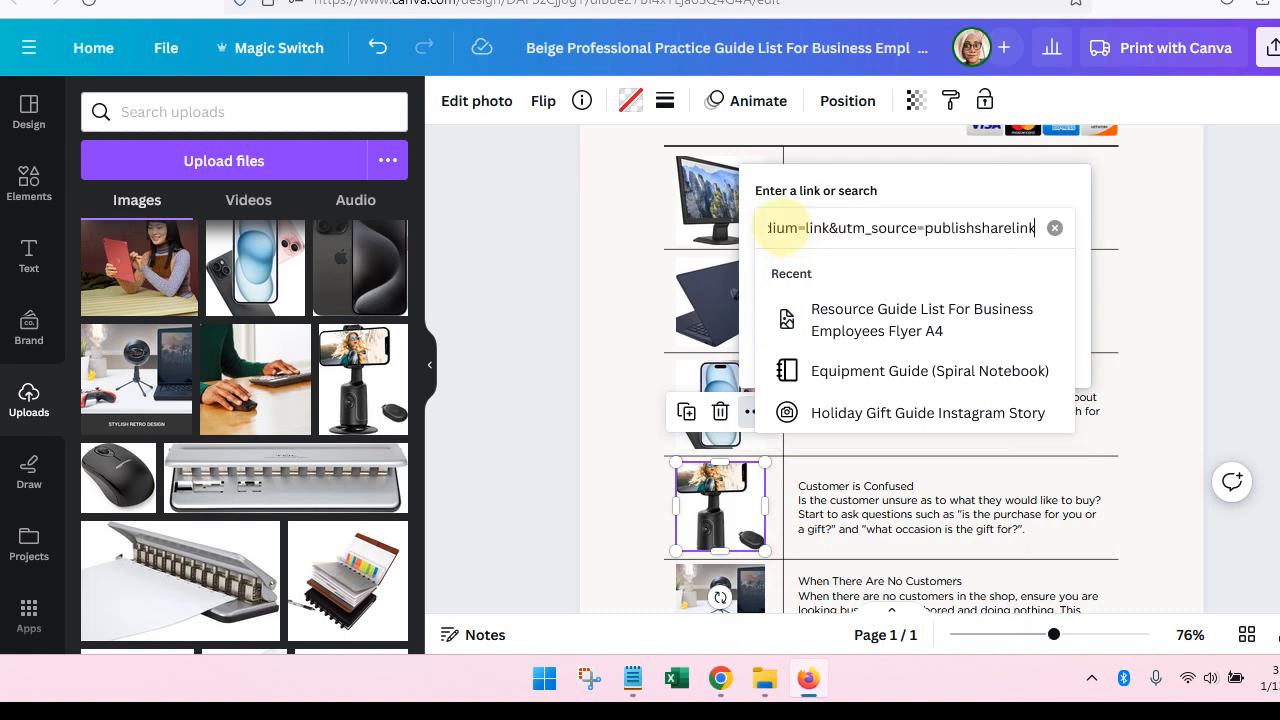
{"action": "key", "text": "Left"}
{"action": "key", "text": "Left"}
{"action": "key", "text": "Left"}
{"action": "key", "text": "Left"}
{"action": "key", "text": "Left"}
{"action": "key", "text": "Left"}
{"action": "key", "text": "Left"}
{"action": "key", "text": "Left"}
{"action": "key", "text": "Left"}
{"action": "key", "text": "Left"}
{"action": "key", "text": "Left"}
{"action": "key", "text": "Left"}
{"action": "key", "text": "Left"}
{"action": "key", "text": "Left"}
{"action": "key", "text": "Left"}
{"action": "key", "text": "Left"}
{"action": "key", "text": "Left"}
{"action": "key", "text": "Left"}
{"action": "key", "text": "Left"}
{"action": "key", "text": "Left"}
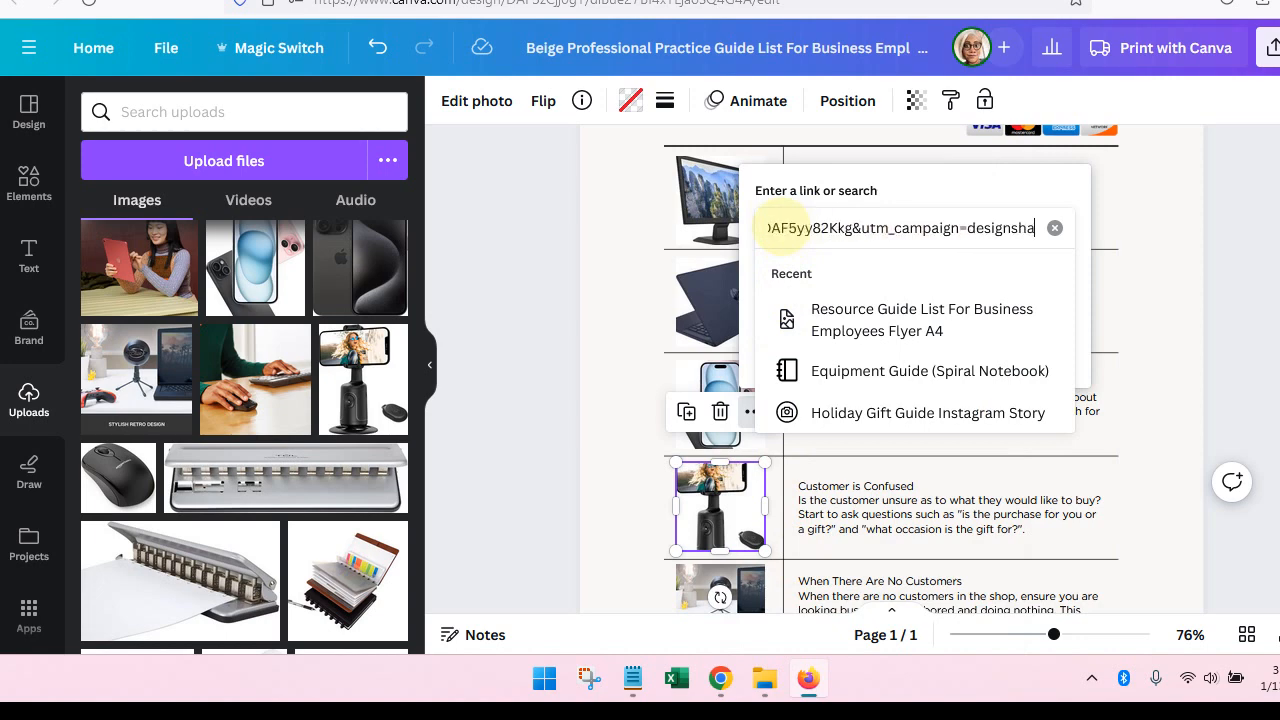
{"action": "key", "text": "Left"}
{"action": "key", "text": "Left"}
{"action": "key", "text": "Left"}
{"action": "key", "text": "Left"}
{"action": "key", "text": "Left"}
{"action": "key", "text": "Left"}
{"action": "key", "text": "Left"}
{"action": "key", "text": "Left"}
{"action": "key", "text": "Left"}
{"action": "key", "text": "Left"}
{"action": "key", "text": "Left"}
{"action": "key", "text": "Left"}
{"action": "key", "text": "Left"}
{"action": "key", "text": "Left"}
{"action": "key", "text": "Left"}
{"action": "key", "text": "Left"}
{"action": "key", "text": "Left"}
{"action": "key", "text": "Left"}
{"action": "key", "text": "Left"}
{"action": "key", "text": "Left"}
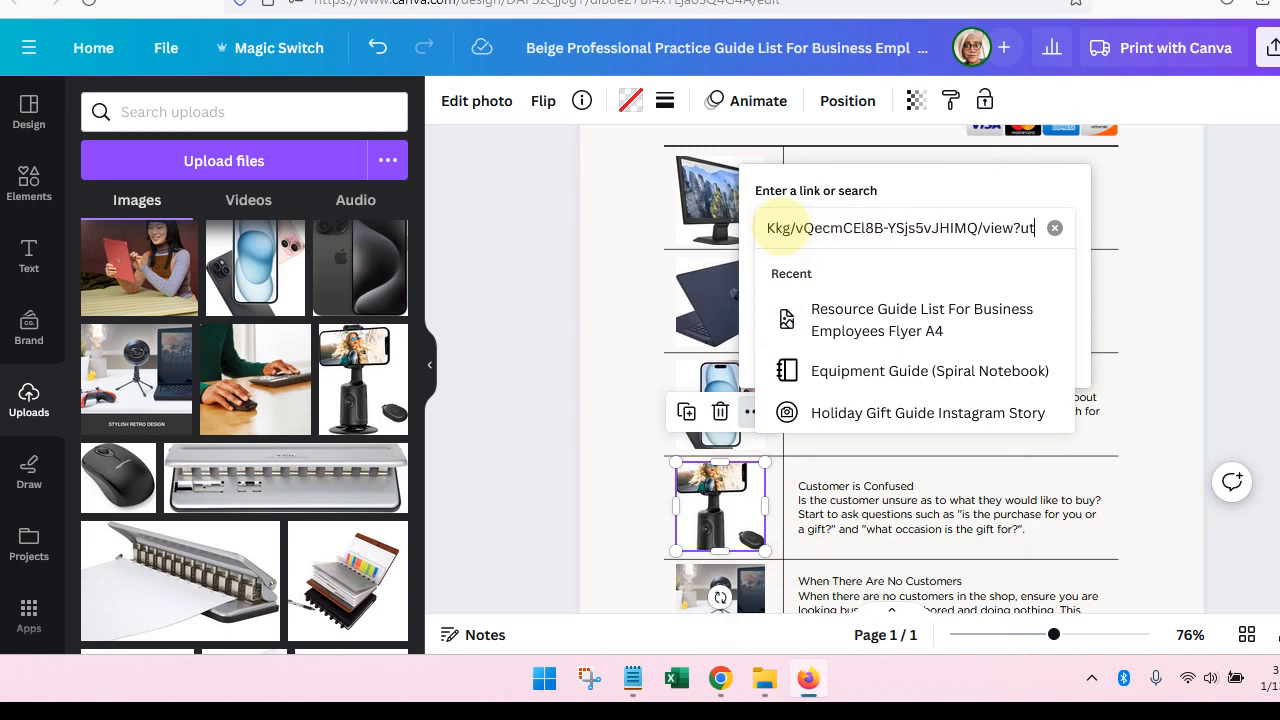
{"action": "key", "text": "Left"}
{"action": "key", "text": "Left"}
{"action": "key", "text": "Left"}
{"action": "key", "text": "Left"}
{"action": "key", "text": "Left"}
{"action": "key", "text": "Left"}
{"action": "key", "text": "Left"}
{"action": "key", "text": "Left"}
{"action": "key", "text": "Left"}
{"action": "key", "text": "Left"}
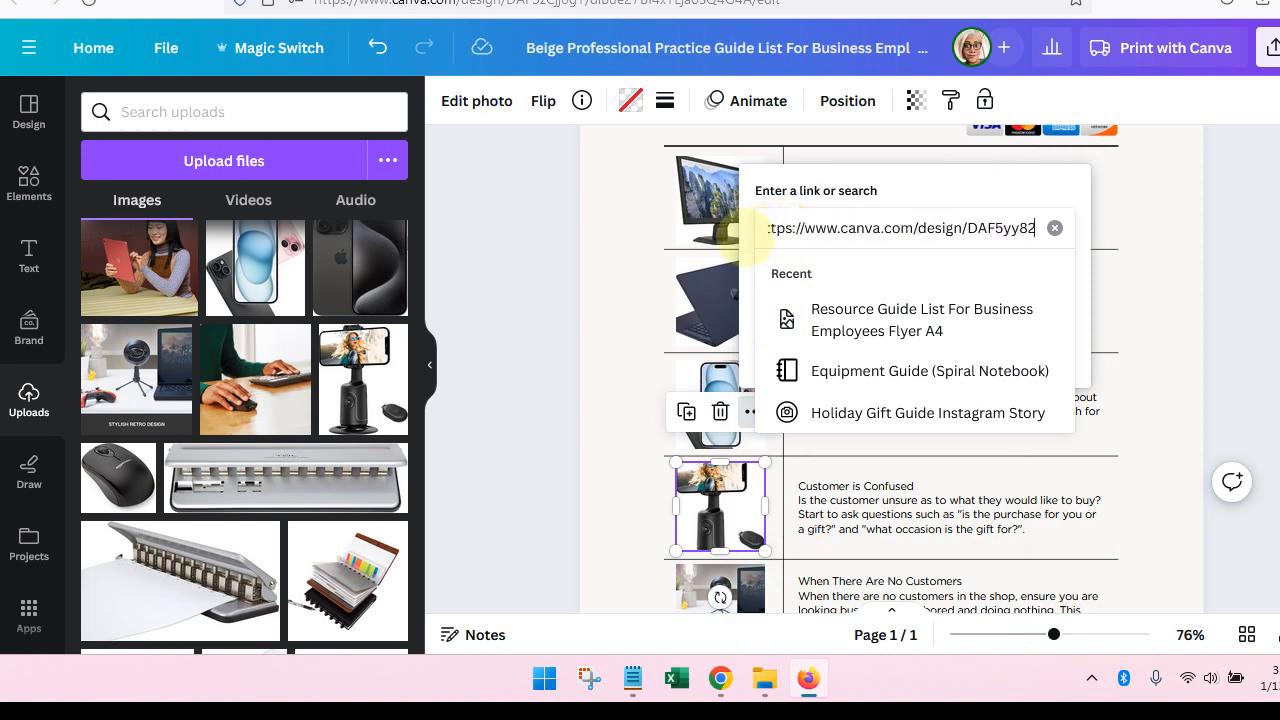
{"action": "key", "text": "shift+Home"}
{"action": "key", "text": "BackSpace"}
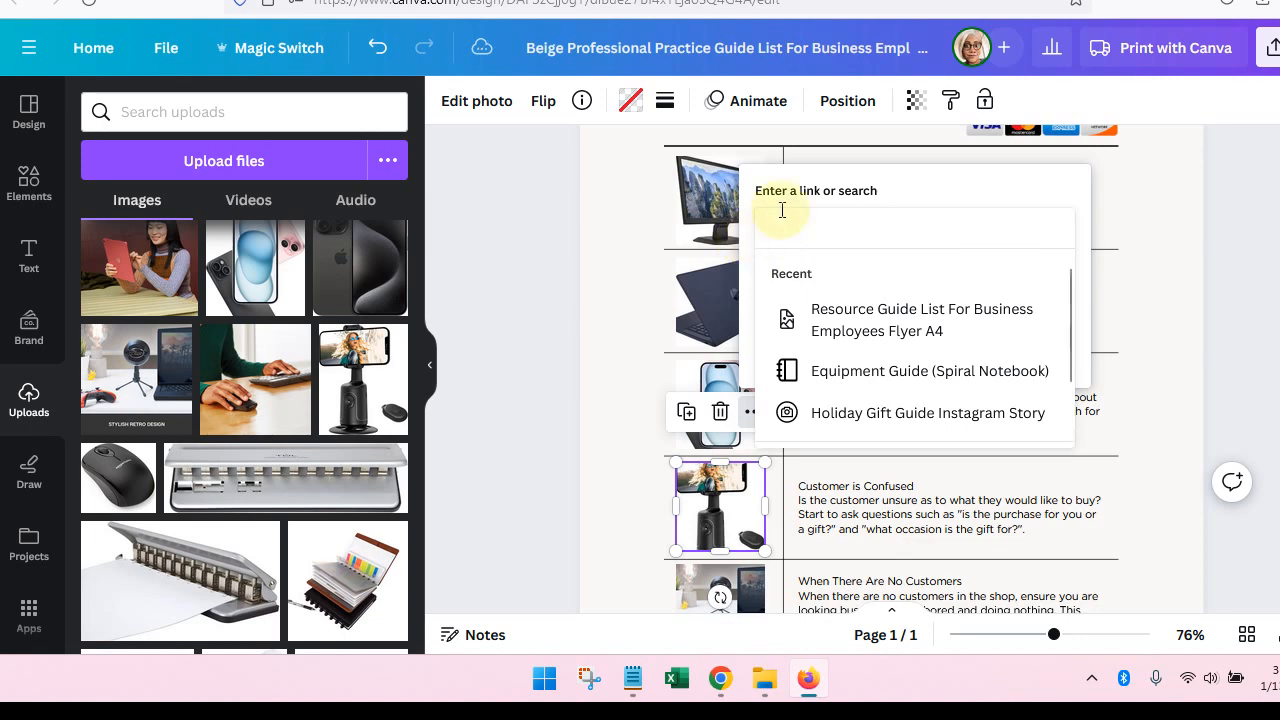
Switch to the Amazon tripod page and copy the short affiliate link generated by SiteStripe
{"action": "key", "text": "ctrl+Tab"}
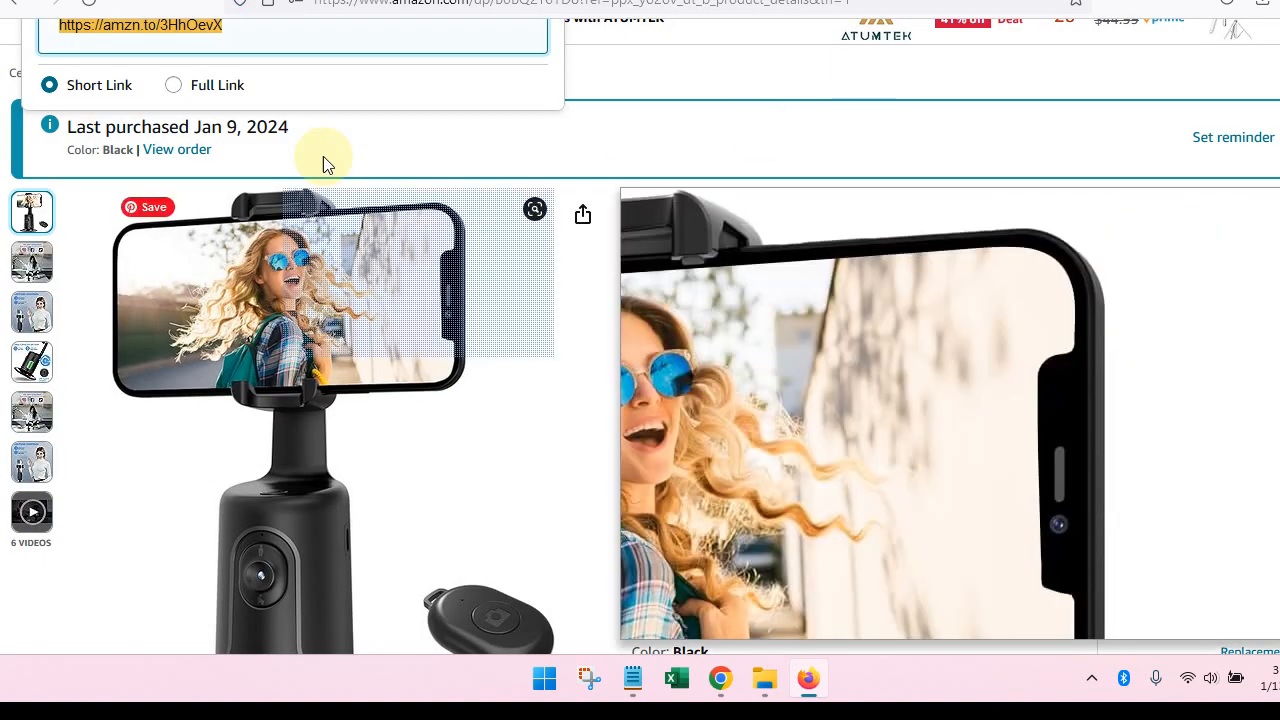
{"action": "scroll", "coordinate": [395, 147], "scroll_direction": "up", "scroll_amount": 1}
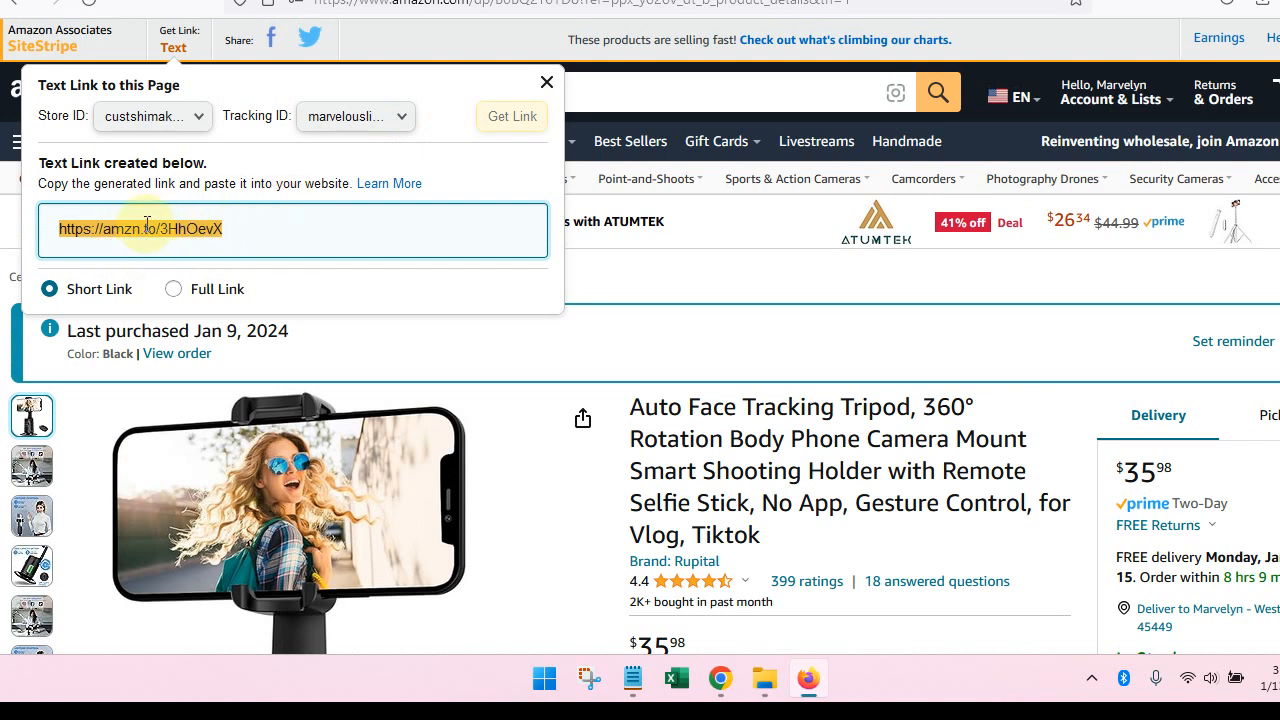
{"action": "right_click", "coordinate": [146, 230]}
{"action": "left_click", "coordinate": [200, 446]}
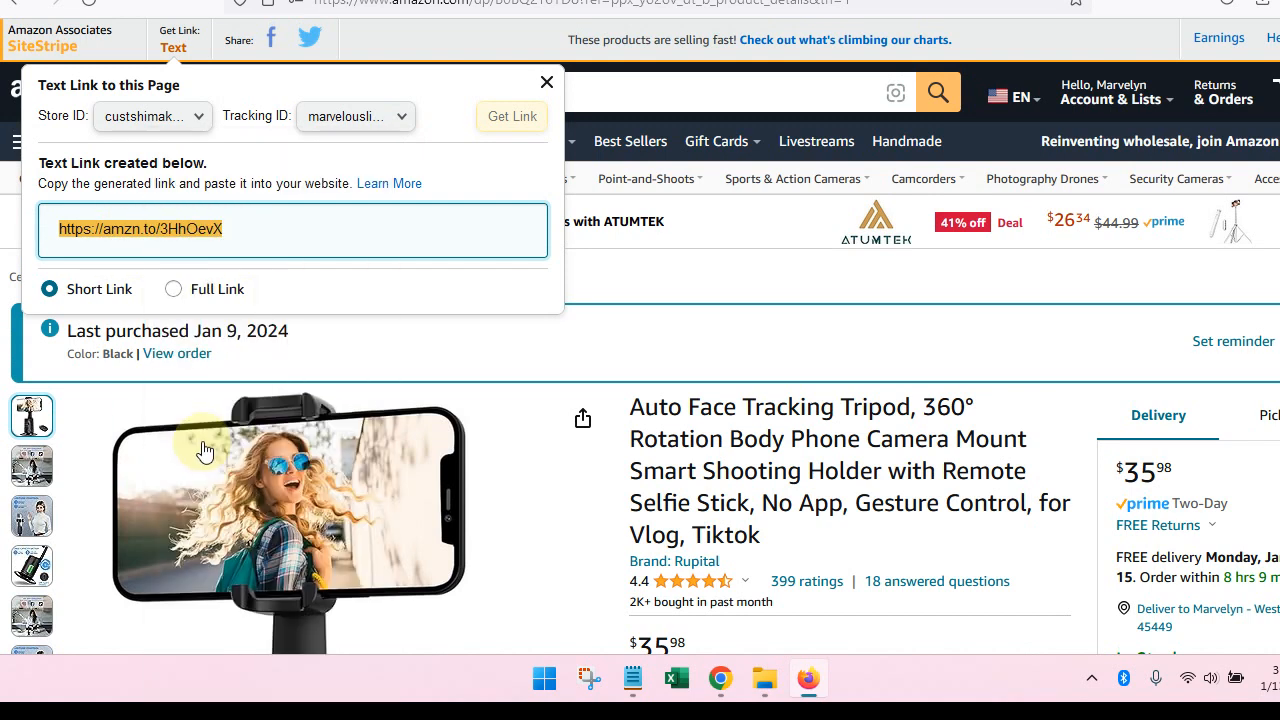
{"action": "left_click", "coordinate": [700, 2]}
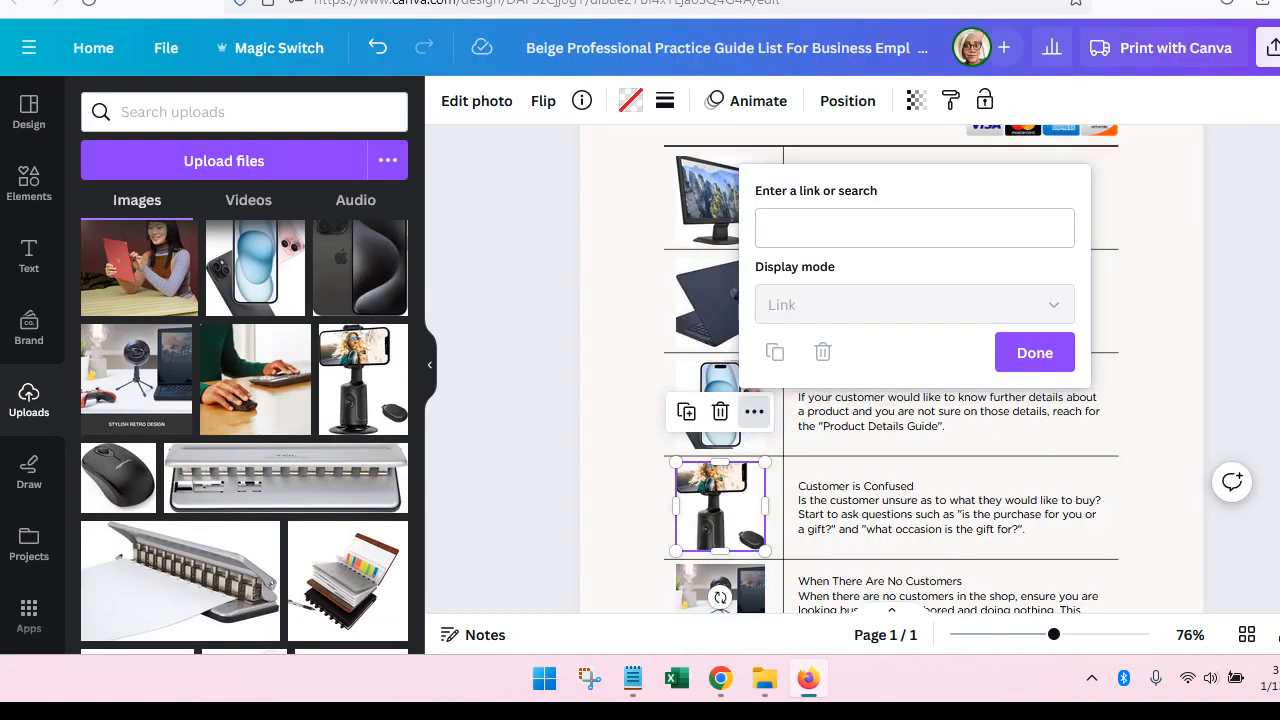
{"action": "left_click", "coordinate": [829, 221]}
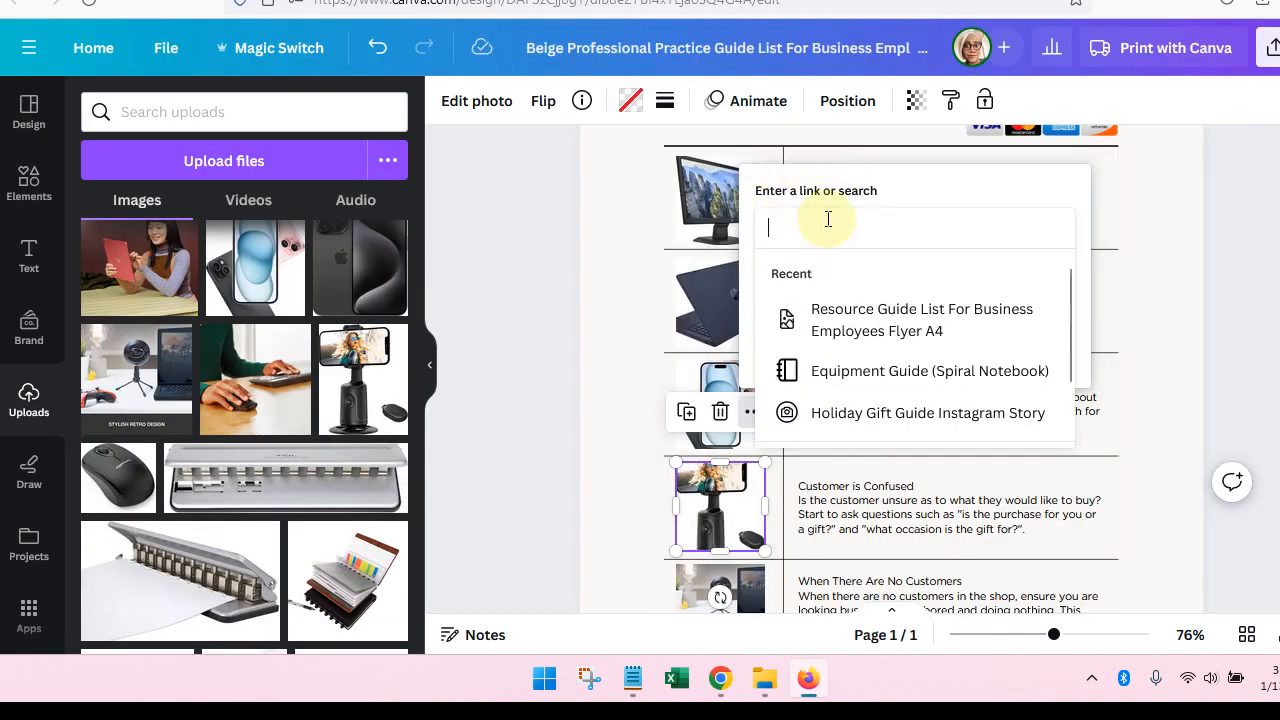
{"action": "type", "text": "https://amzn.to/3HhOevX"}
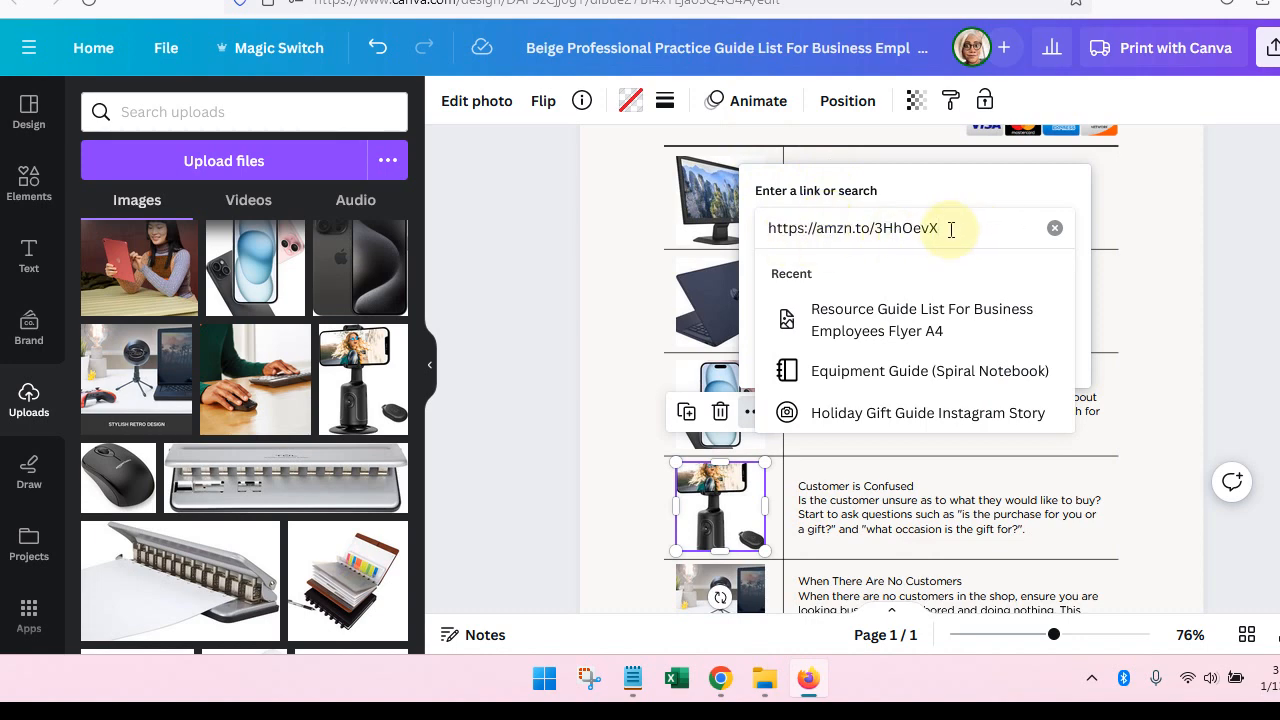
{"action": "key", "text": "Return"}
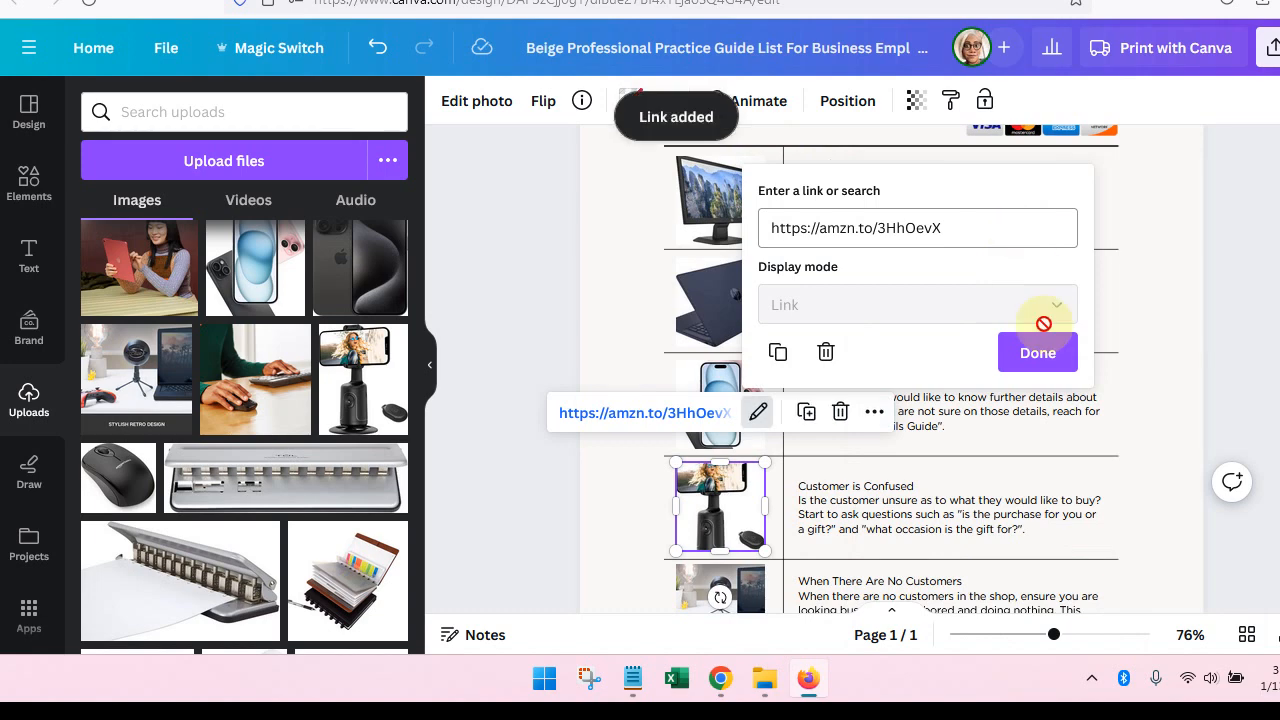
{"action": "left_click", "coordinate": [1037, 353]}
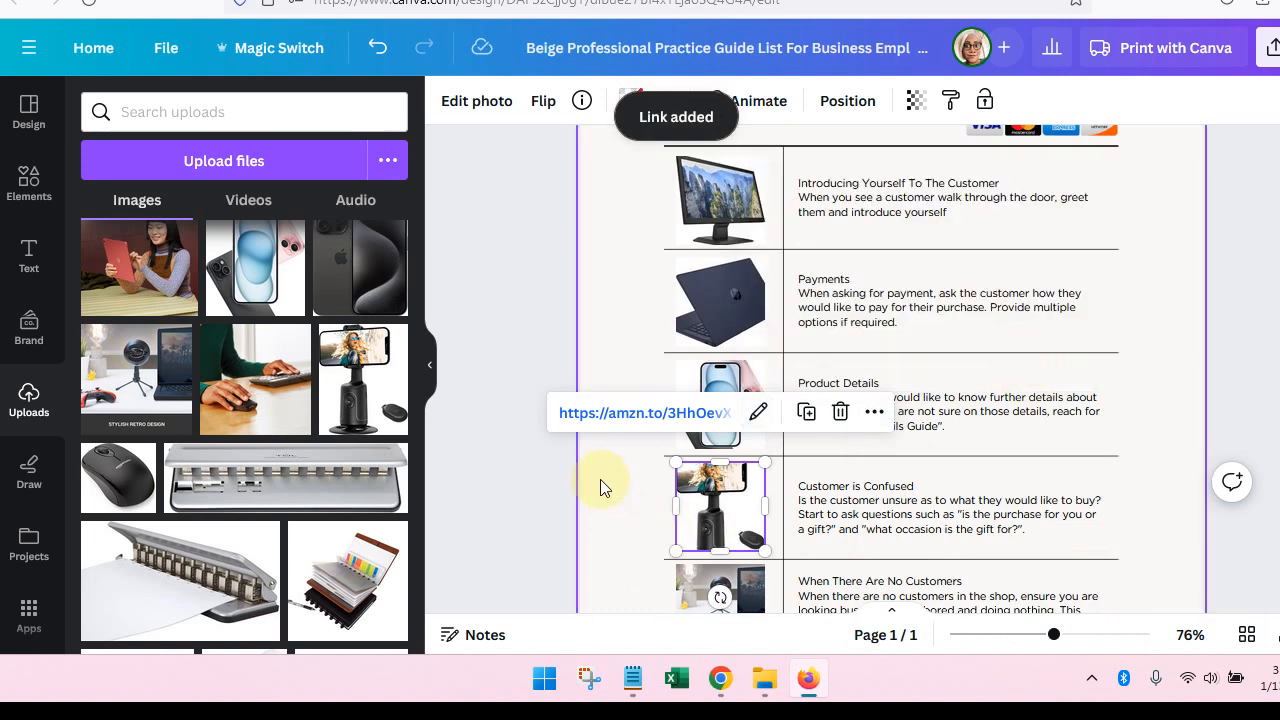
{"action": "left_click", "coordinate": [534, 291]}
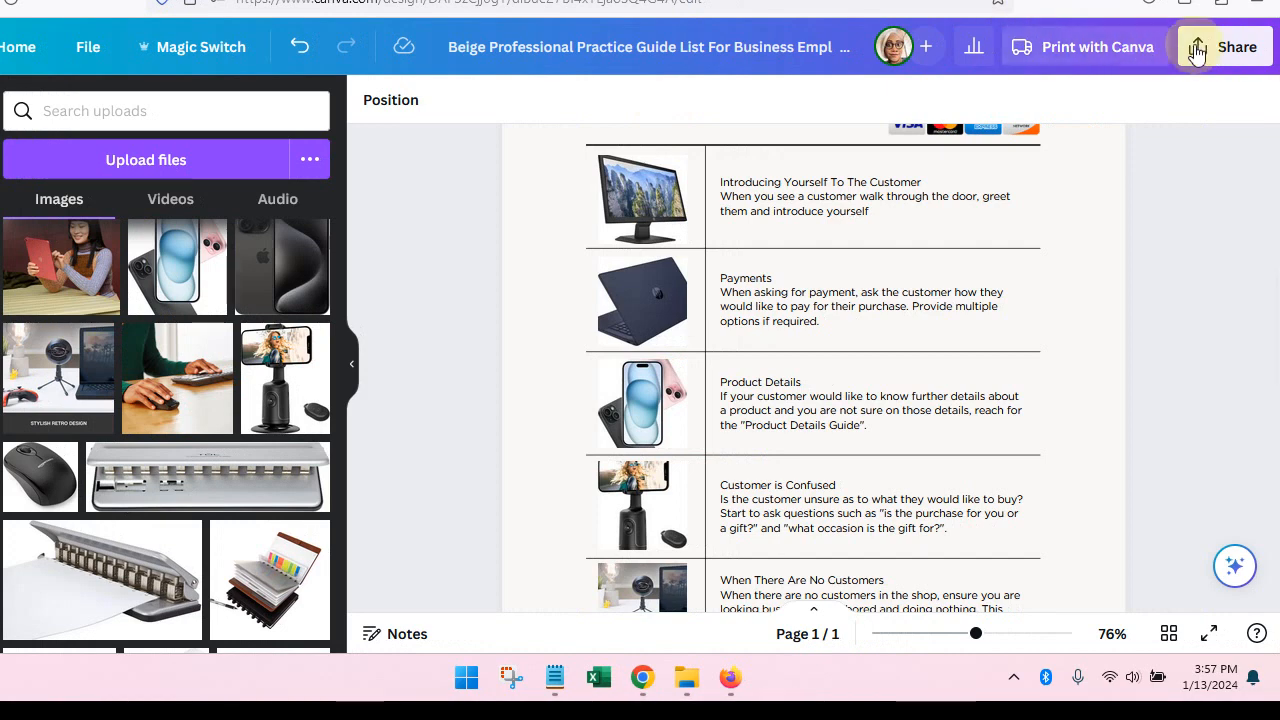
Download the guide as a PDF Standard file
{"action": "left_click", "coordinate": [1197, 52]}
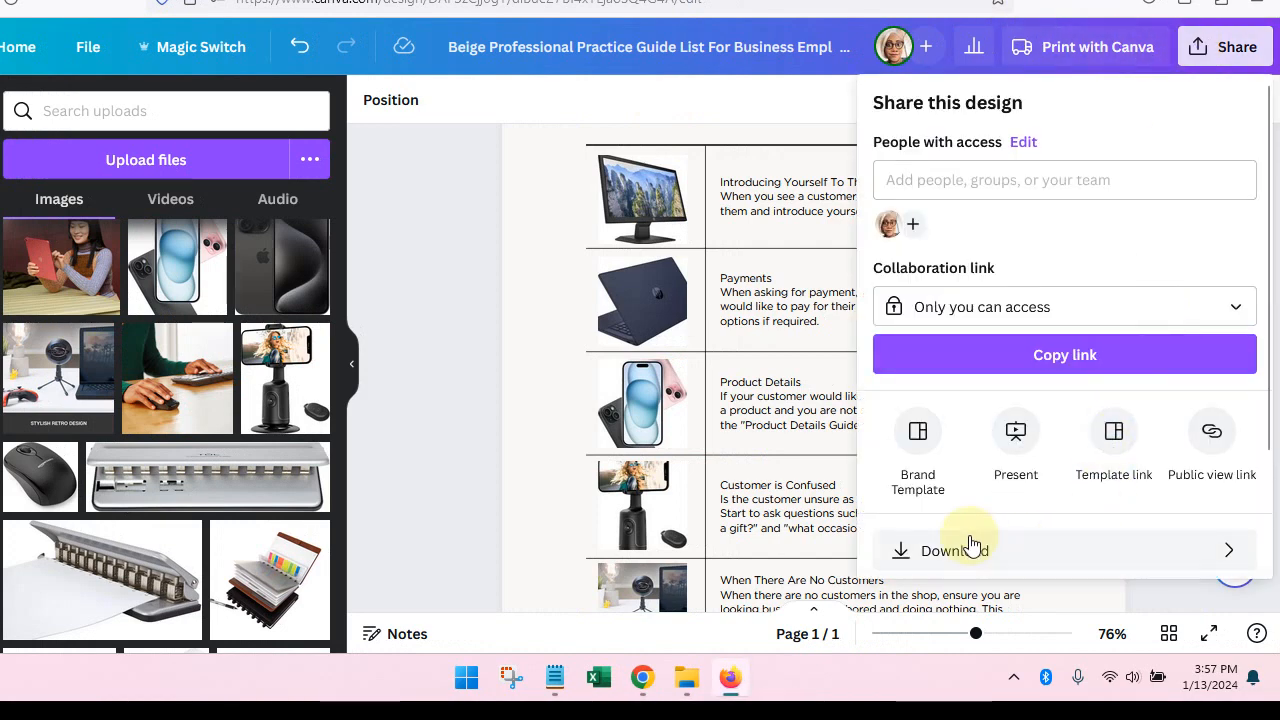
{"action": "left_click", "coordinate": [966, 552]}
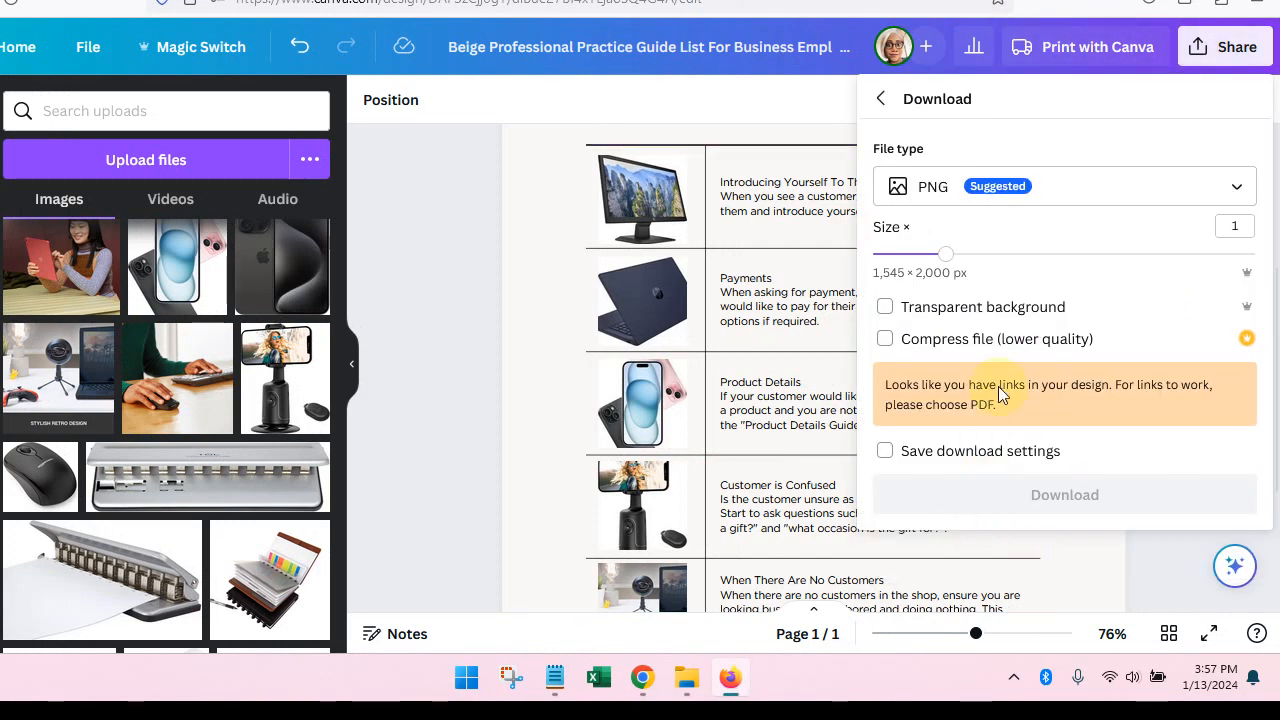
{"action": "left_click", "coordinate": [957, 190]}
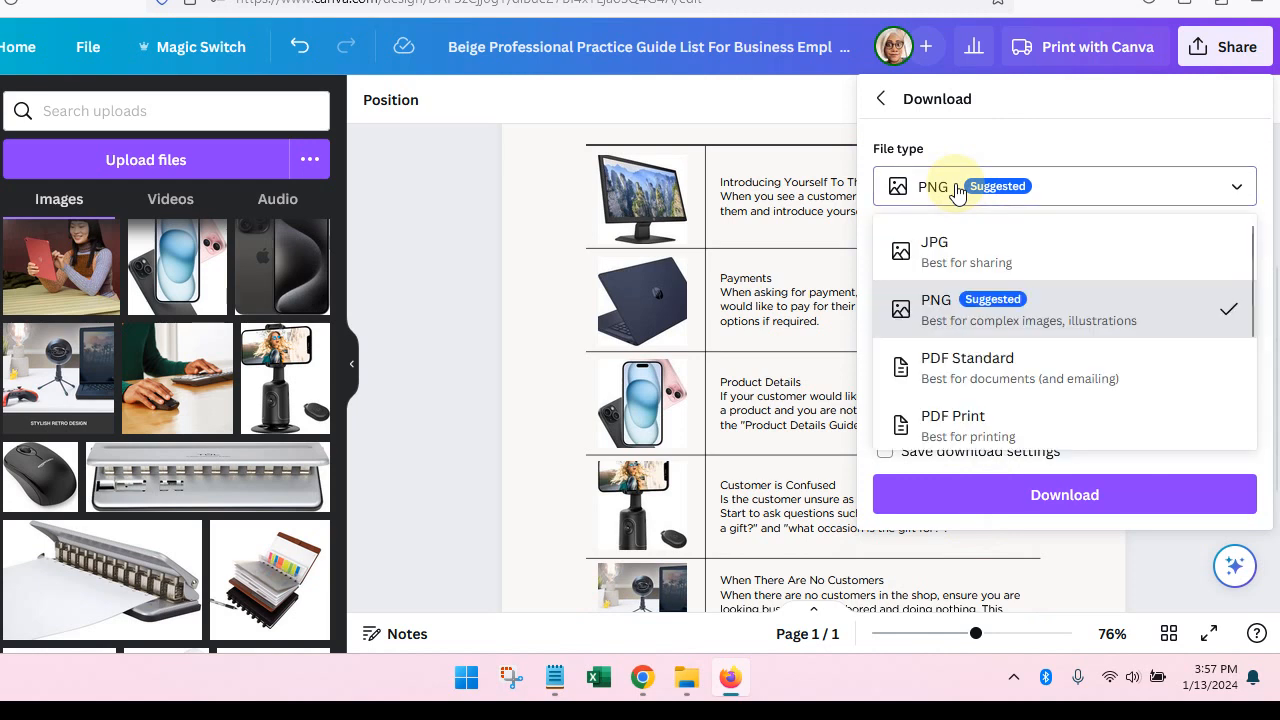
{"action": "left_click", "coordinate": [970, 365]}
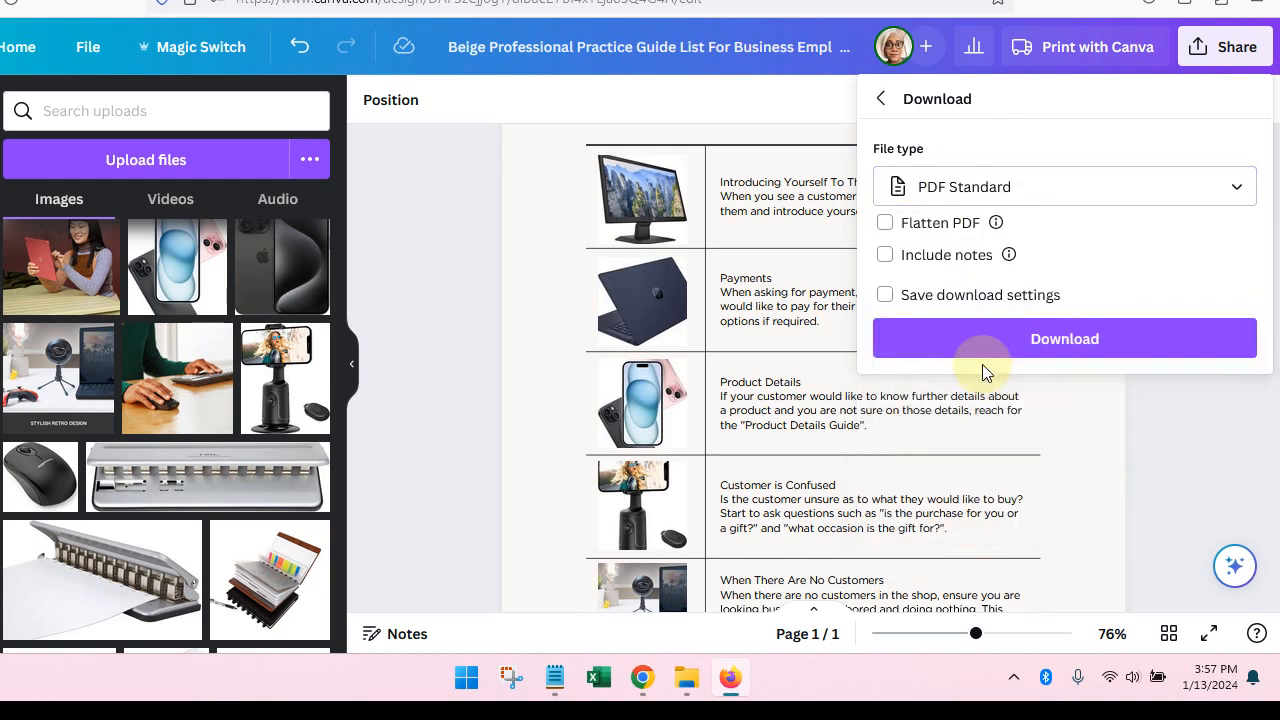
{"action": "left_click", "coordinate": [1090, 342]}
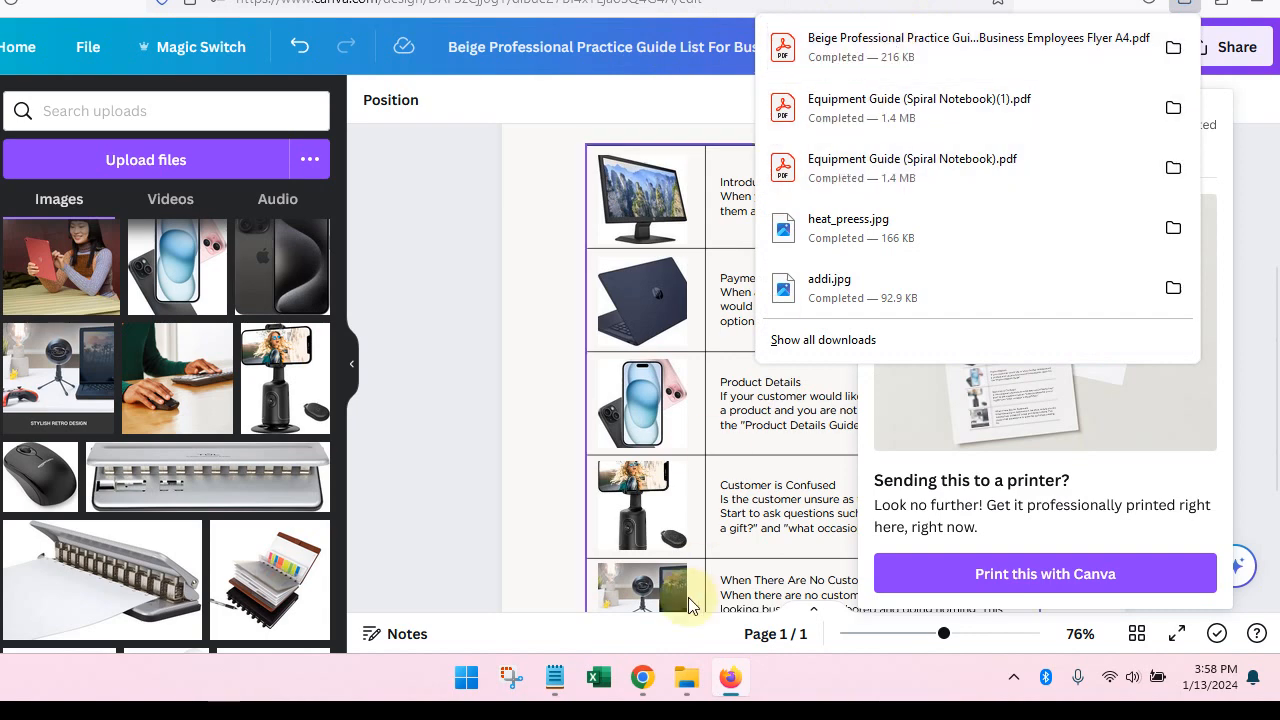
Open the downloaded PDF of the guide in Adobe Acrobat
{"action": "mouse_move", "coordinate": [686, 678]}
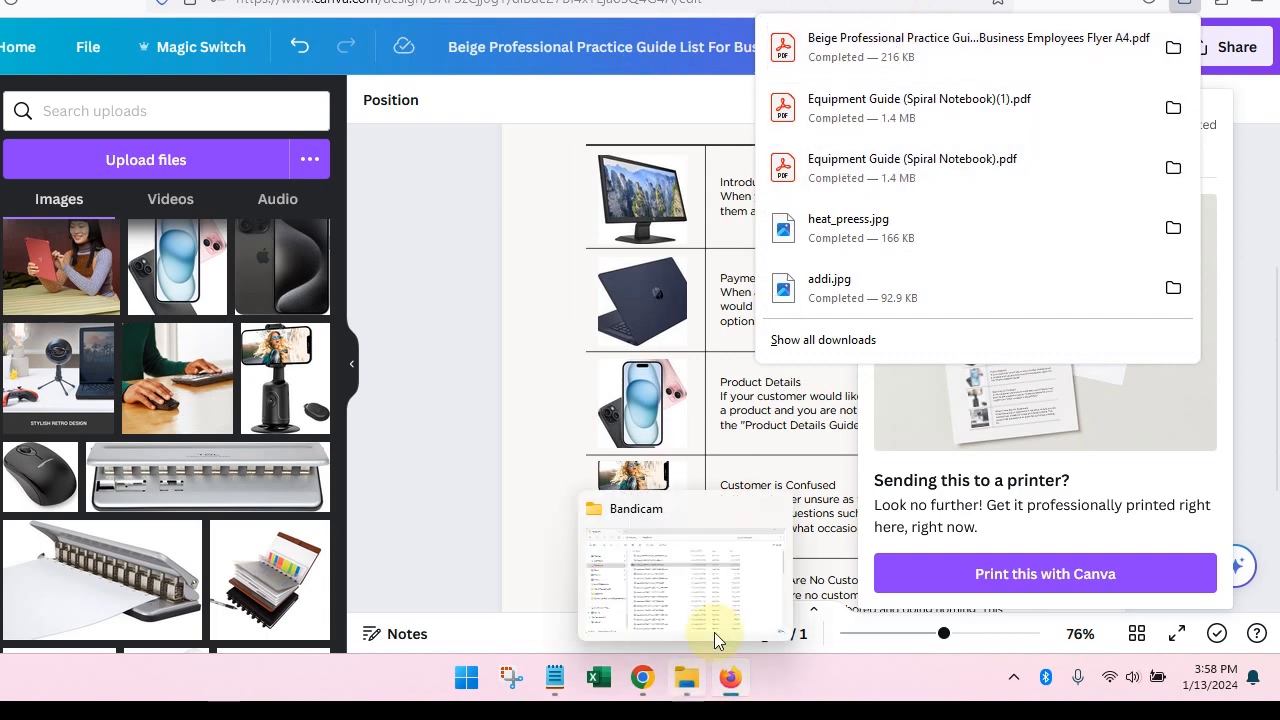
{"action": "left_click", "coordinate": [893, 45]}
{"action": "left_click", "coordinate": [928, 52]}
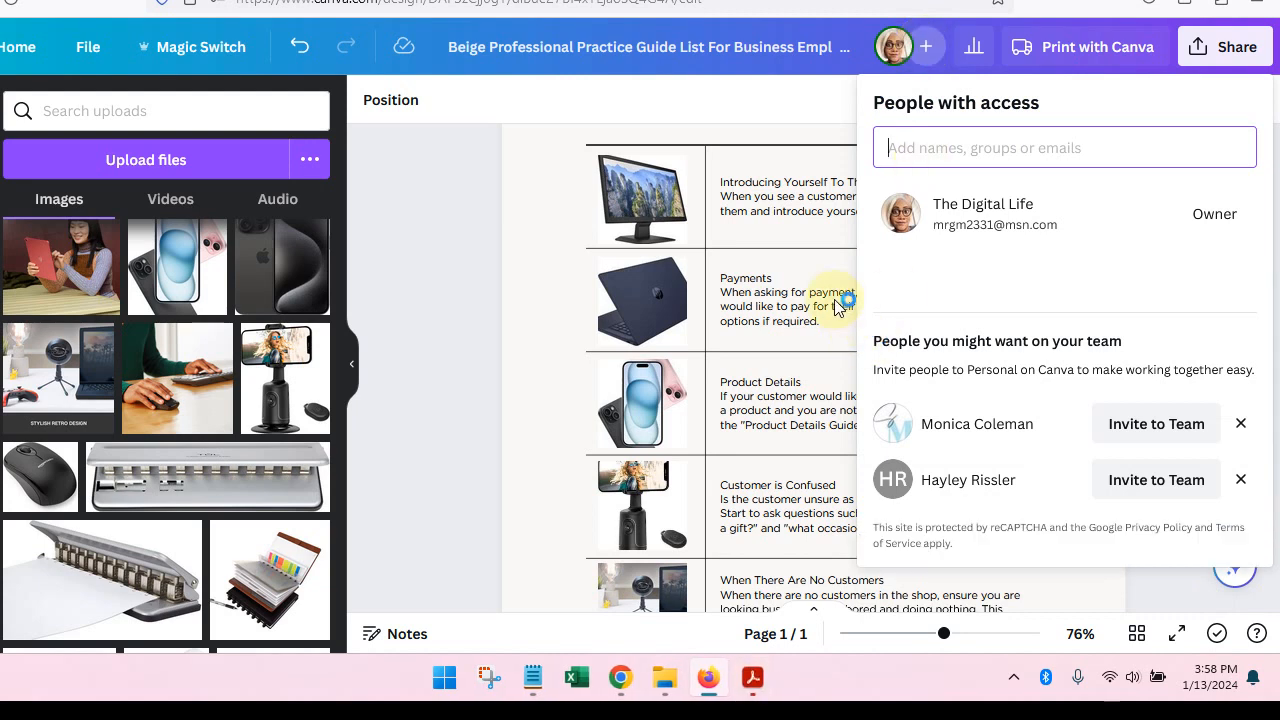
{"action": "left_click", "coordinate": [752, 681]}
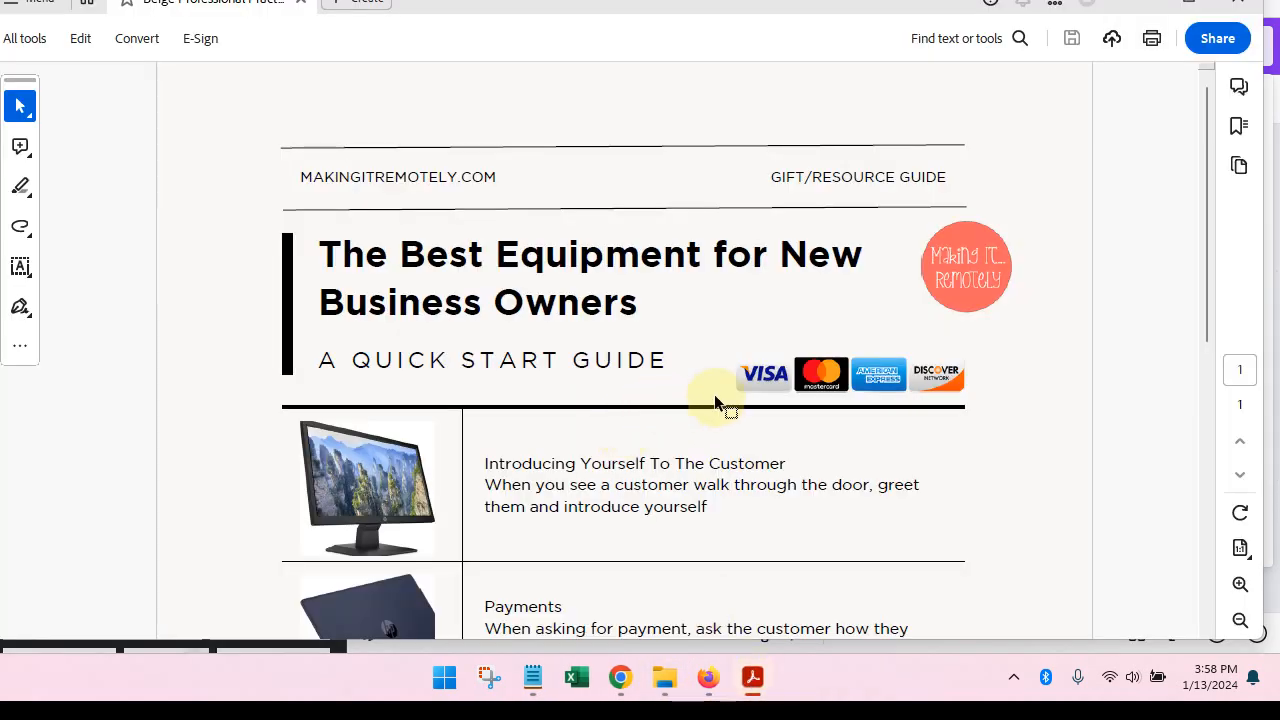
Review the PDF's product rows and the heading "Introducing Yourself To The Customer", and return to the Canva design
{"action": "scroll", "coordinate": [715, 400], "scroll_direction": "down", "scroll_amount": 5}
{"action": "scroll", "coordinate": [714, 404], "scroll_direction": "down", "scroll_amount": 5}
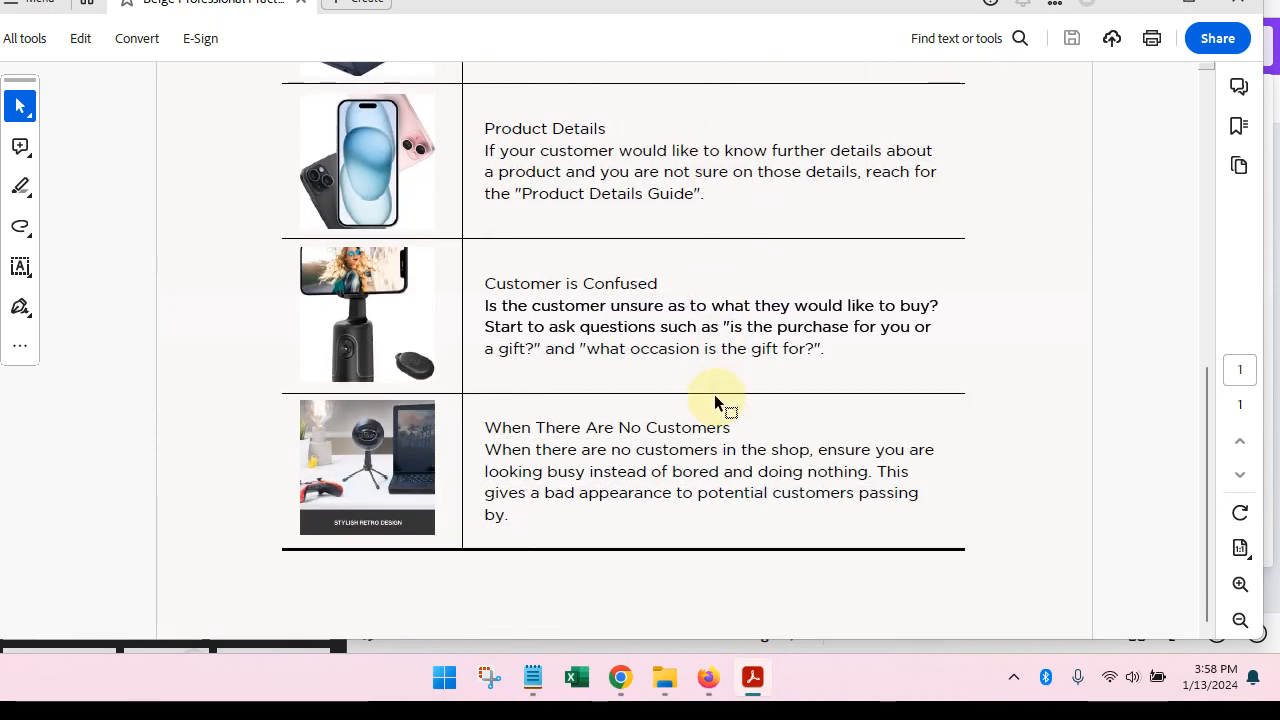
{"action": "scroll", "coordinate": [715, 404], "scroll_direction": "up", "scroll_amount": 4}
{"action": "scroll", "coordinate": [666, 176], "scroll_direction": "up", "scroll_amount": 3}
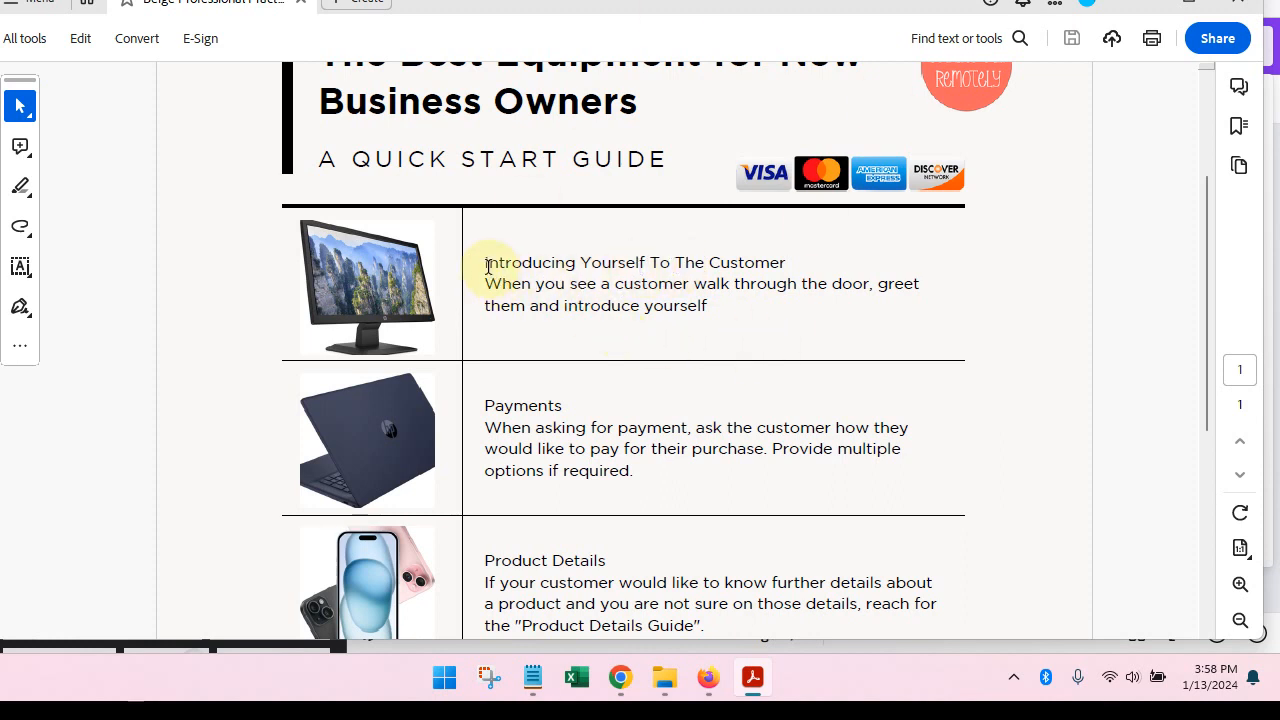
{"action": "left_click_drag", "start_coordinate": [486, 262], "coordinate": [782, 264]}
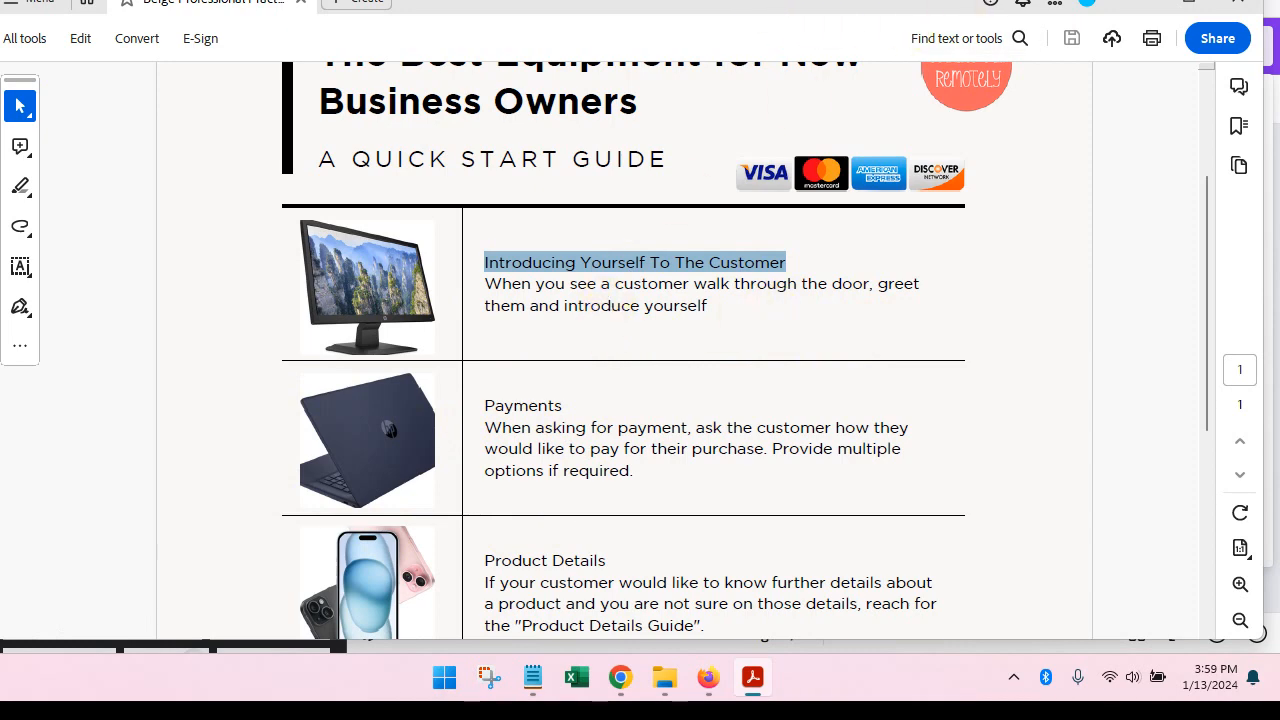
{"action": "left_click", "coordinate": [737, 0]}
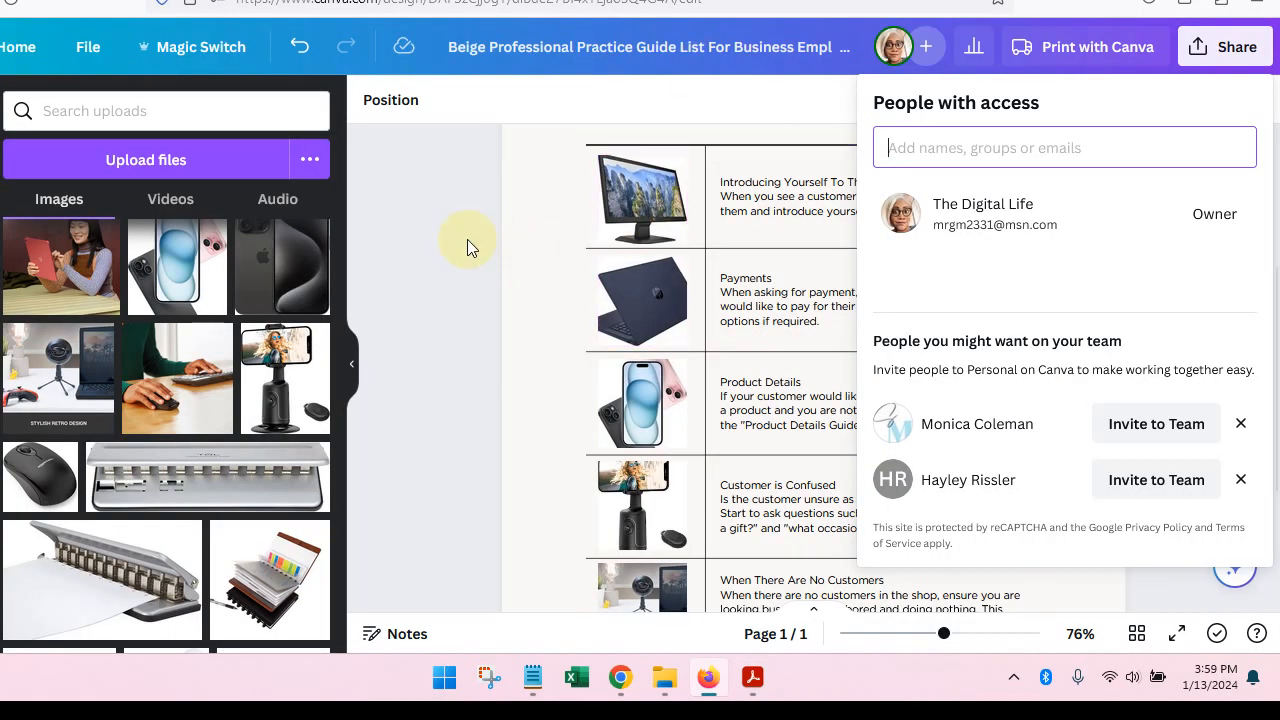
Replace the heading "Introducing Yourself To The Customer" in the monitor row with "Extra Monitor"
{"action": "left_click", "coordinate": [878, 265]}
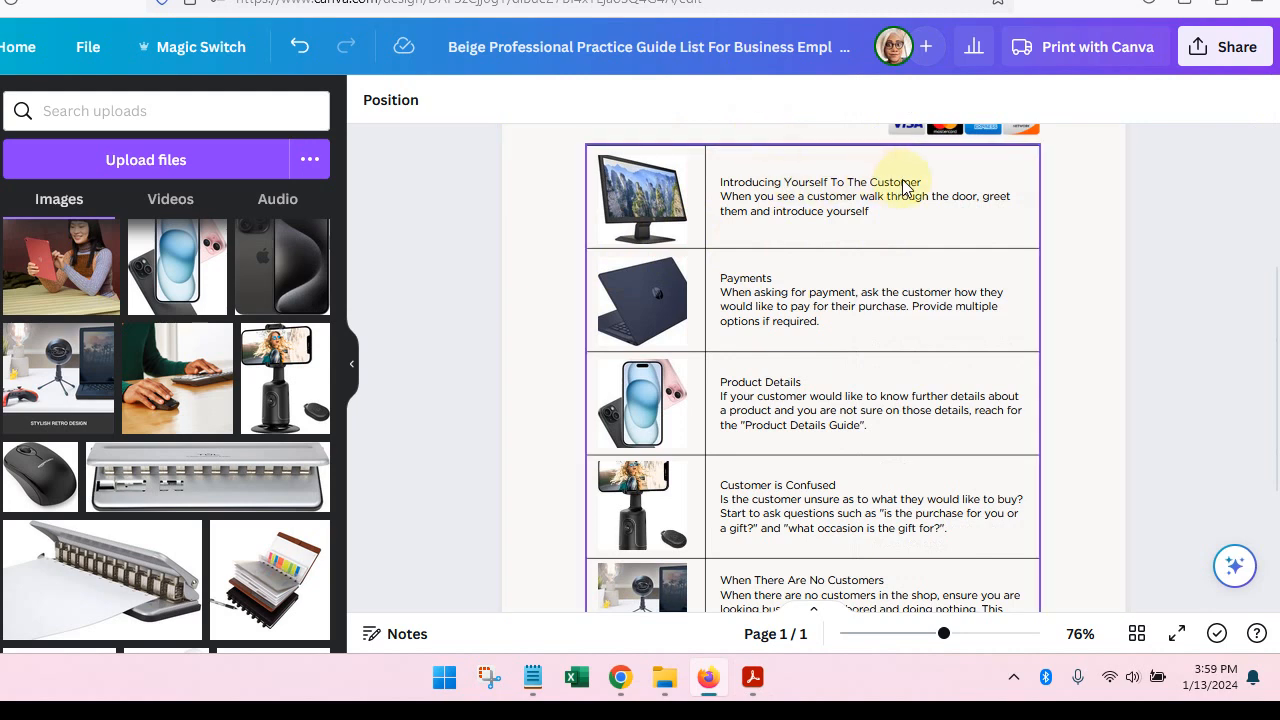
{"action": "double_click", "coordinate": [956, 182]}
{"action": "left_click", "coordinate": [922, 181]}
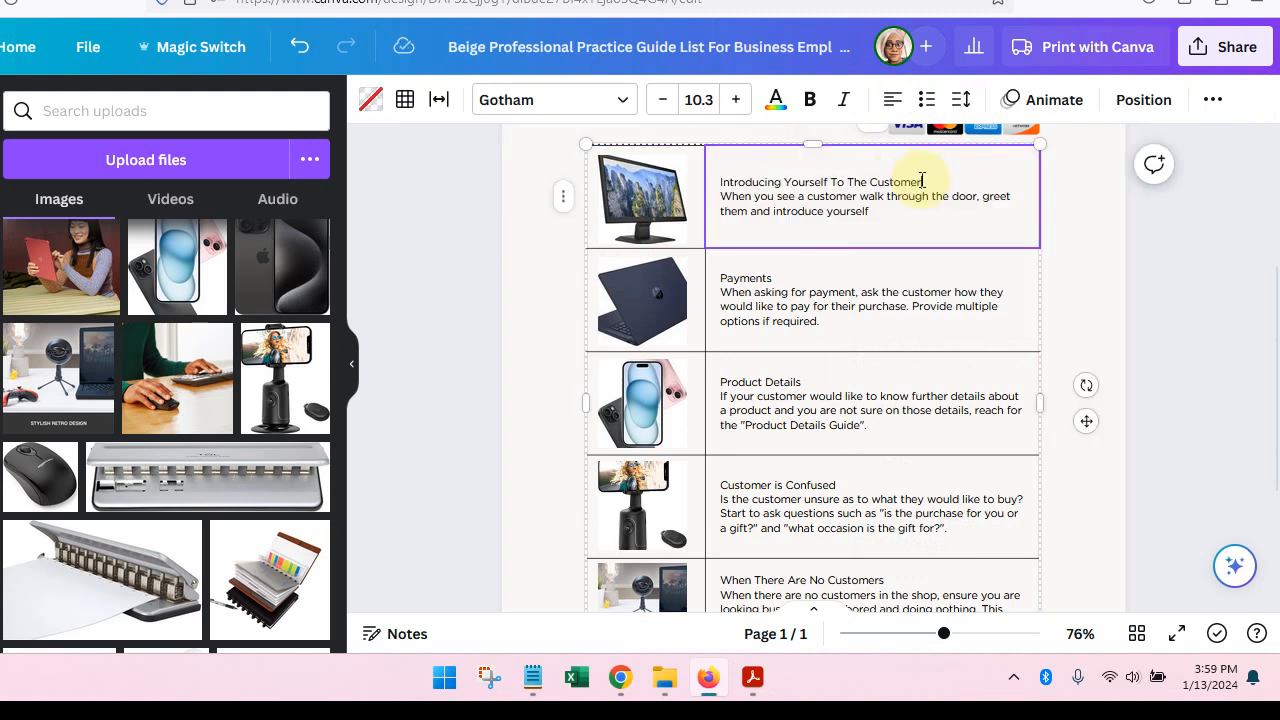
{"action": "left_click_drag", "start_coordinate": [922, 181], "coordinate": [720, 178]}
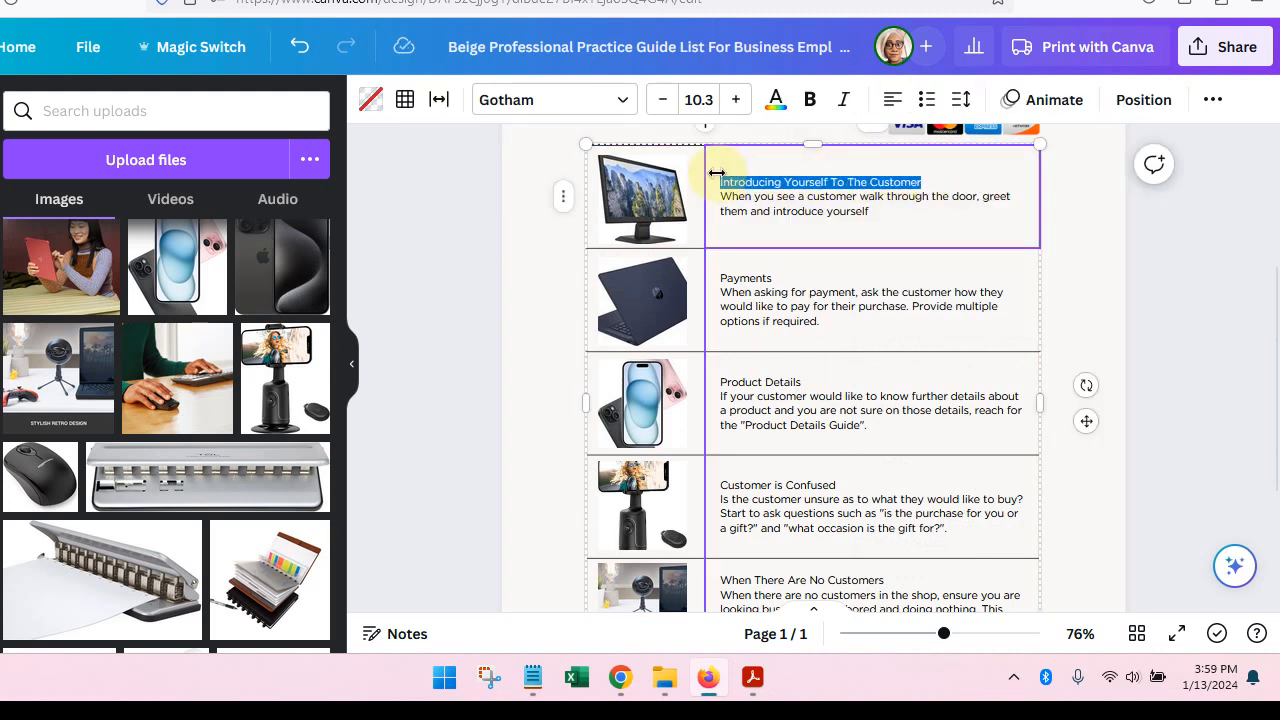
{"action": "type", "text": "Extr"}
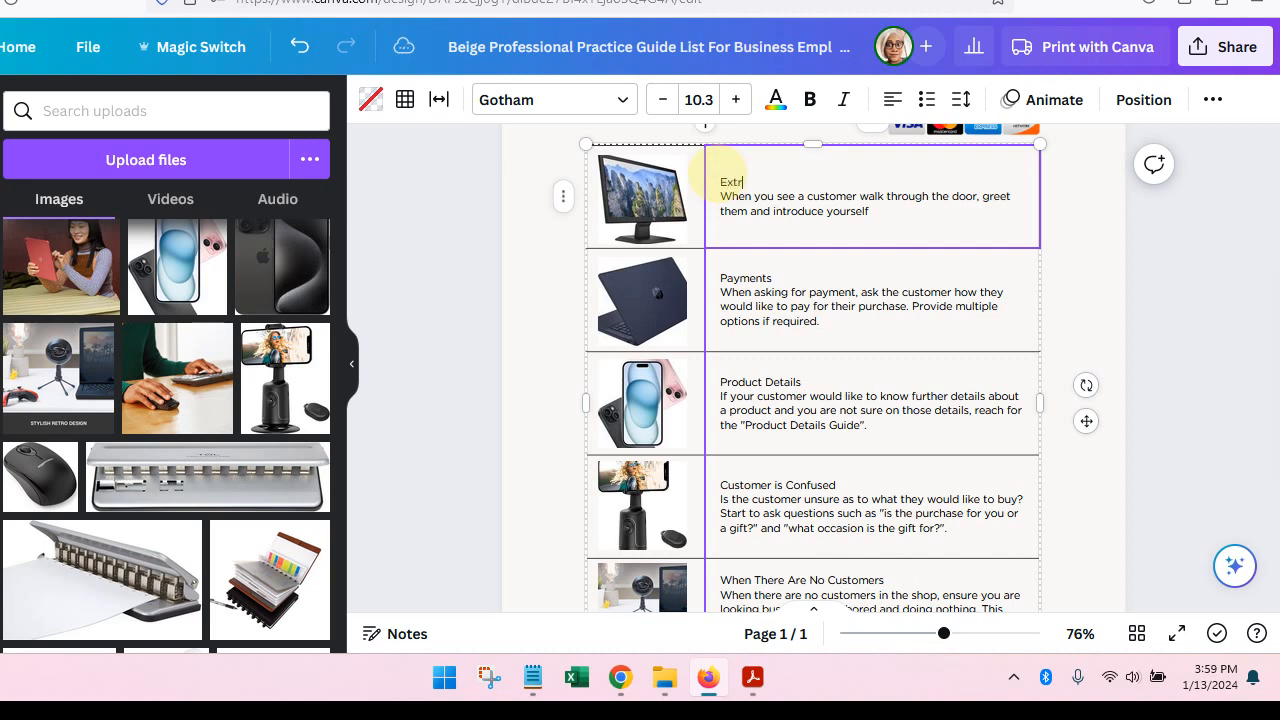
{"action": "type", "text": "a Monitor"}
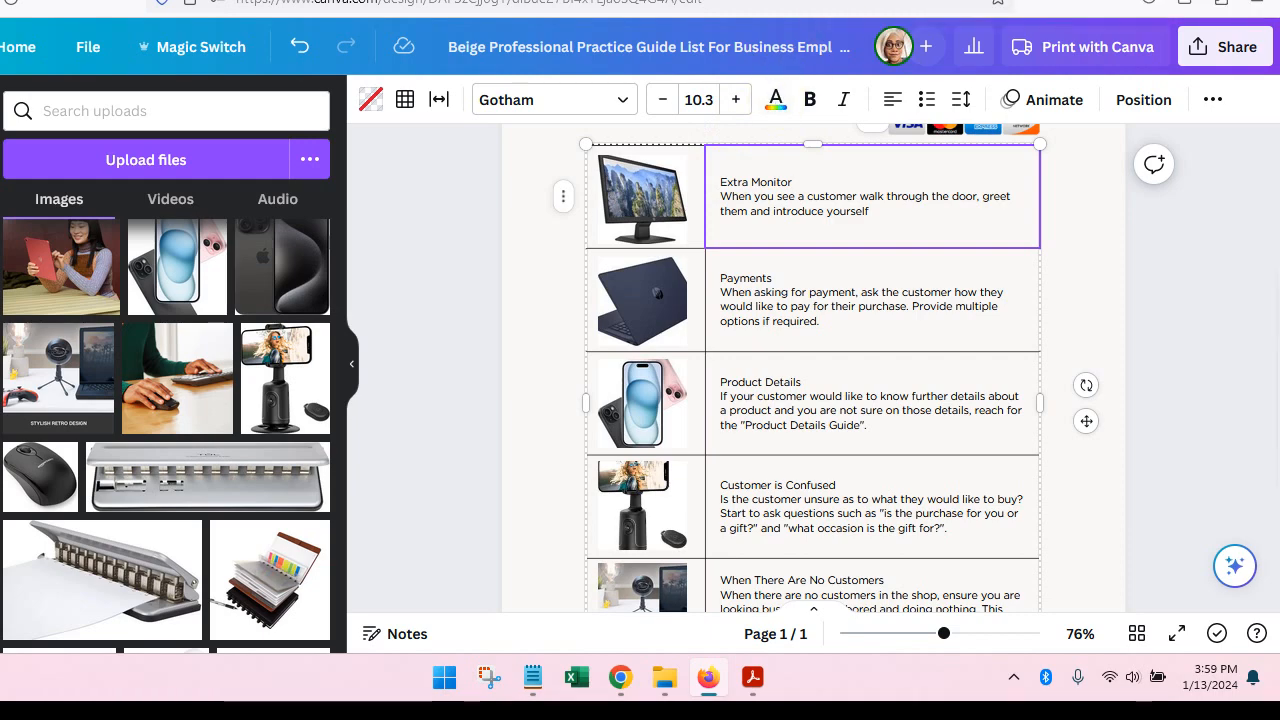
Copy the generated short affiliate link from the tripod's Amazon page and return to the Canva design
{"action": "left_click", "coordinate": [790, 1]}
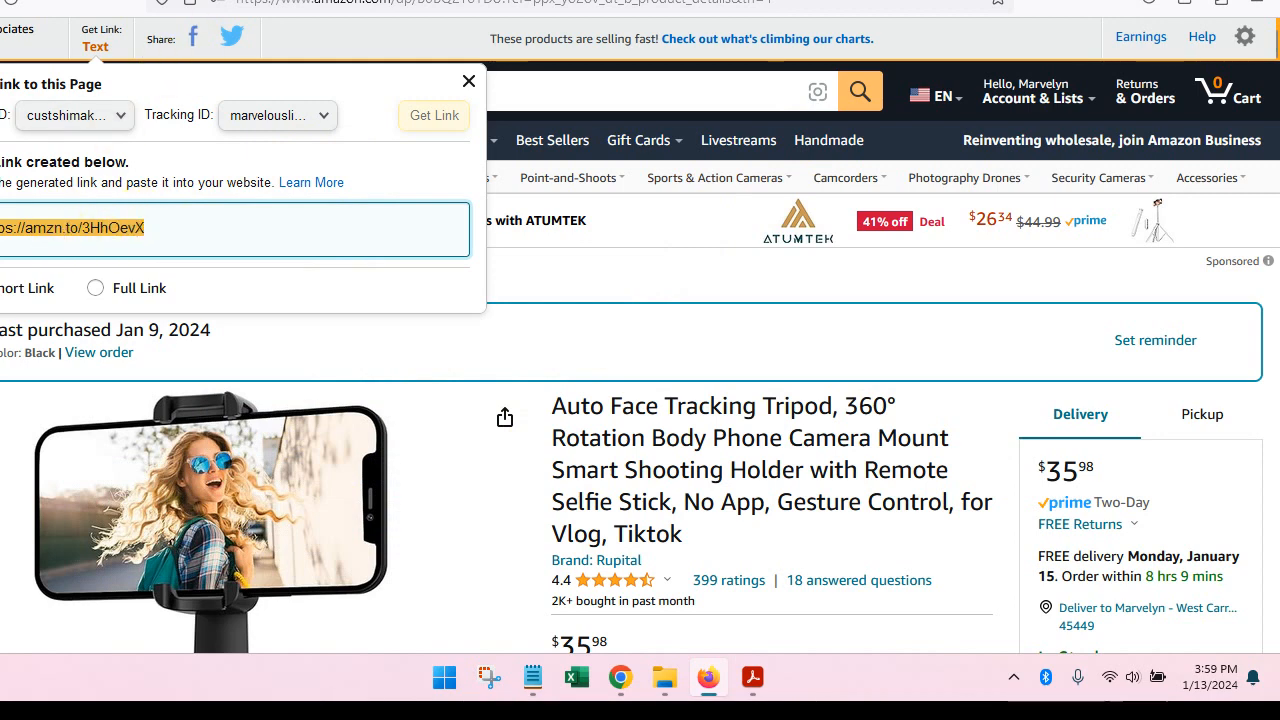
{"action": "right_click", "coordinate": [67, 224]}
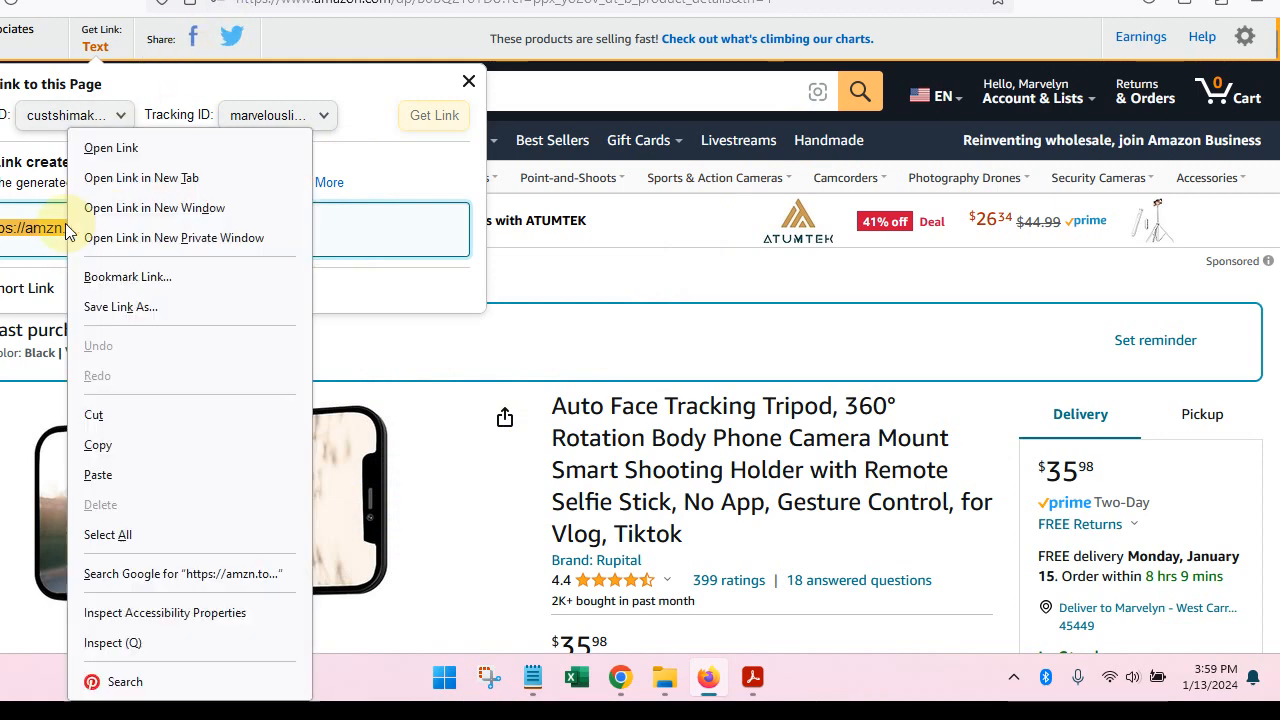
{"action": "left_click", "coordinate": [138, 444]}
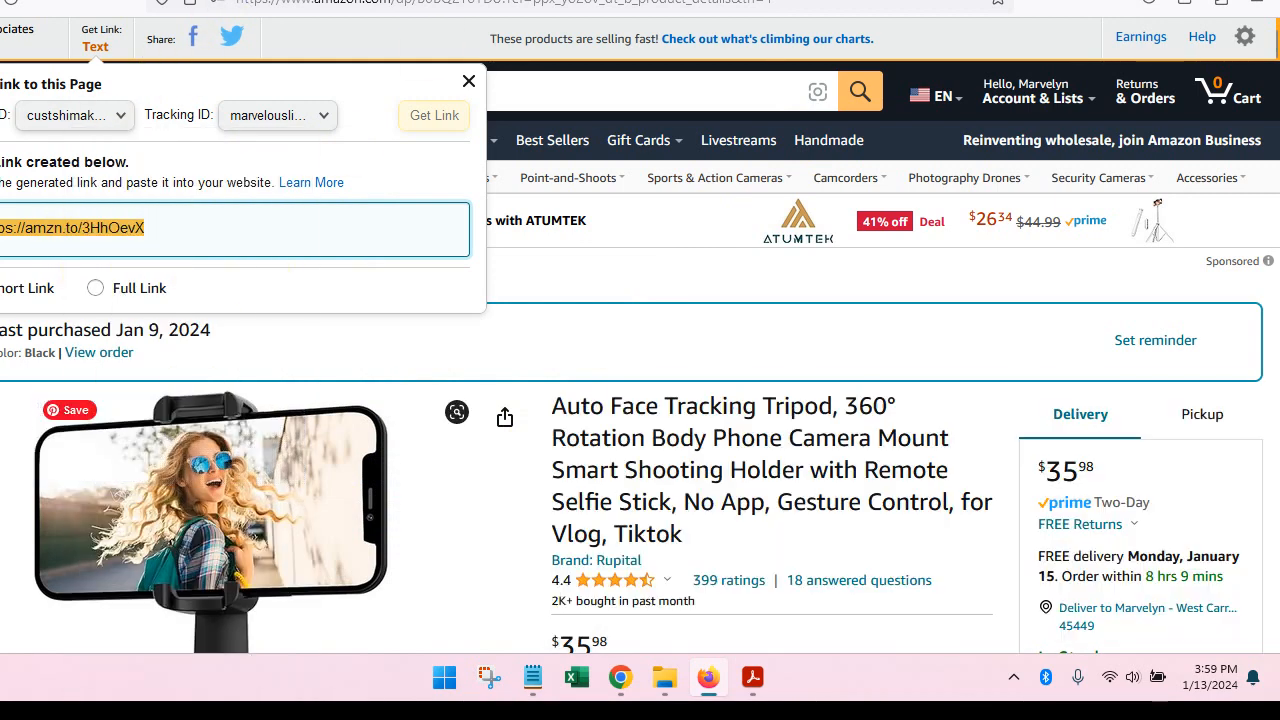
{"action": "left_click", "coordinate": [680, 1]}
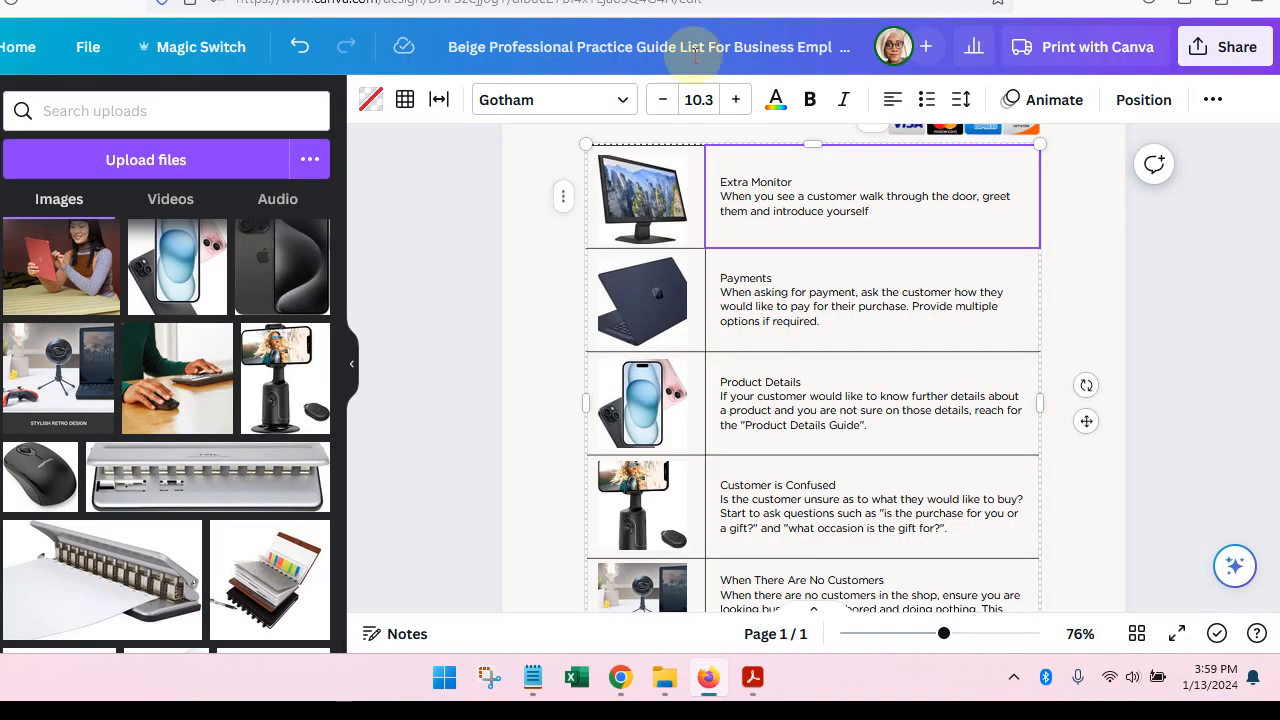
{"action": "double_click", "coordinate": [788, 182]}
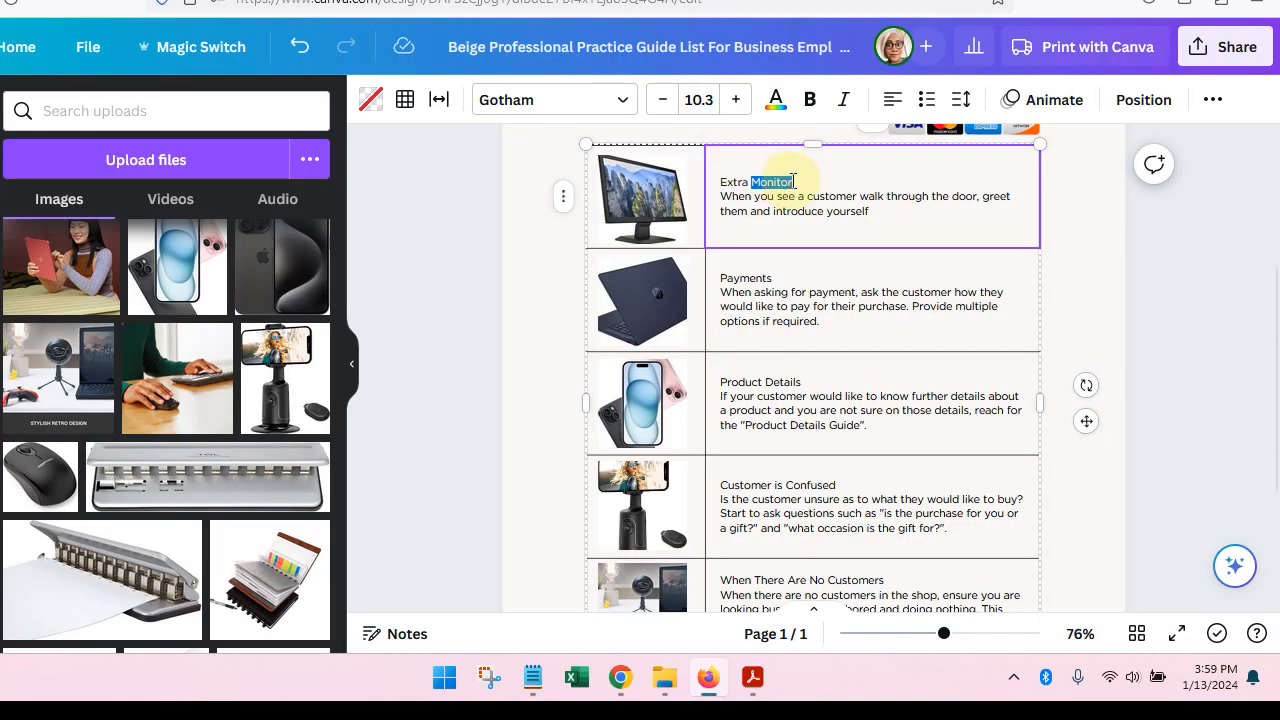
{"action": "left_click_drag", "start_coordinate": [790, 182], "coordinate": [712, 186]}
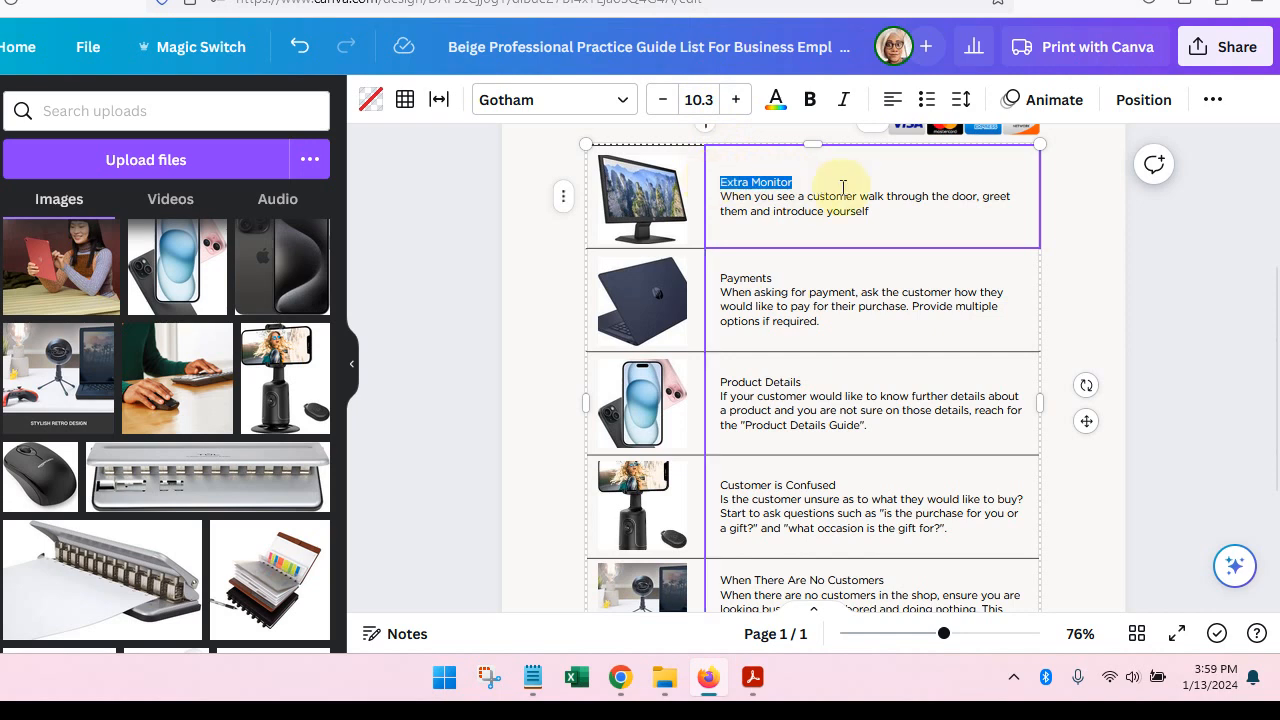
{"action": "scroll", "coordinate": [847, 370], "scroll_direction": "down", "scroll_amount": 2}
{"action": "scroll", "coordinate": [847, 370], "scroll_direction": "down", "scroll_amount": 3}
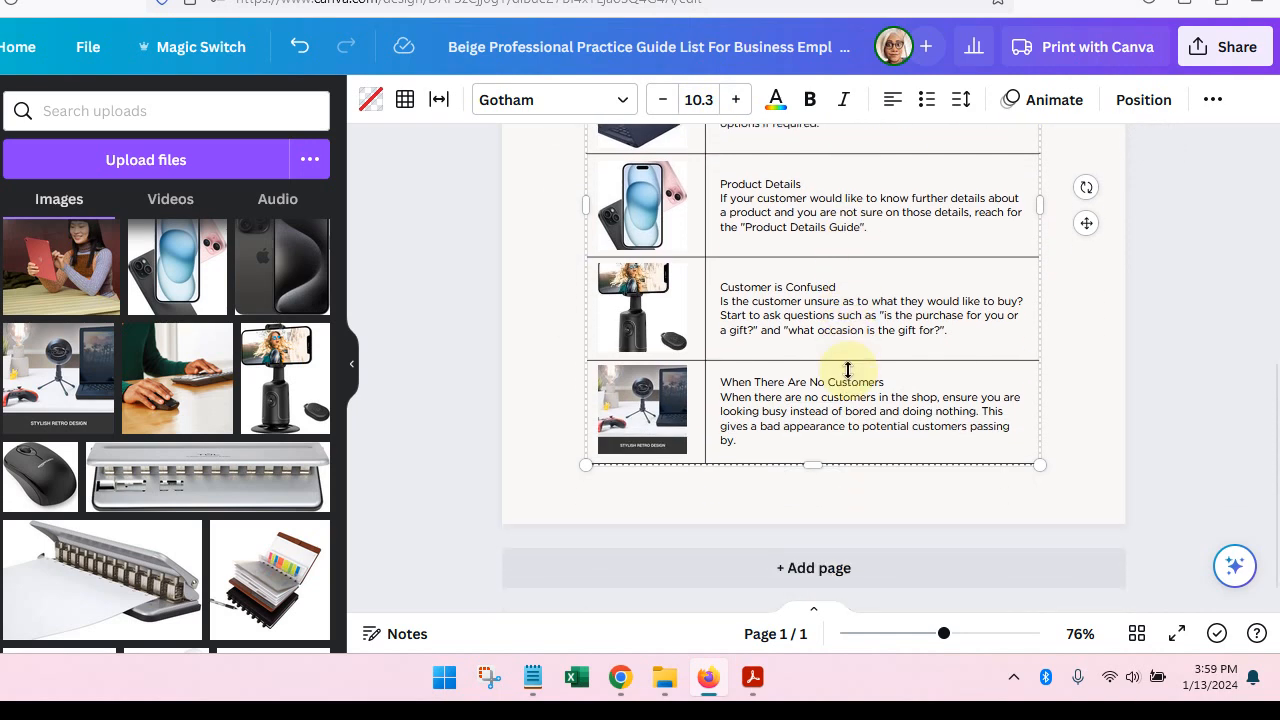
{"action": "scroll", "coordinate": [847, 370], "scroll_direction": "up", "scroll_amount": 5}
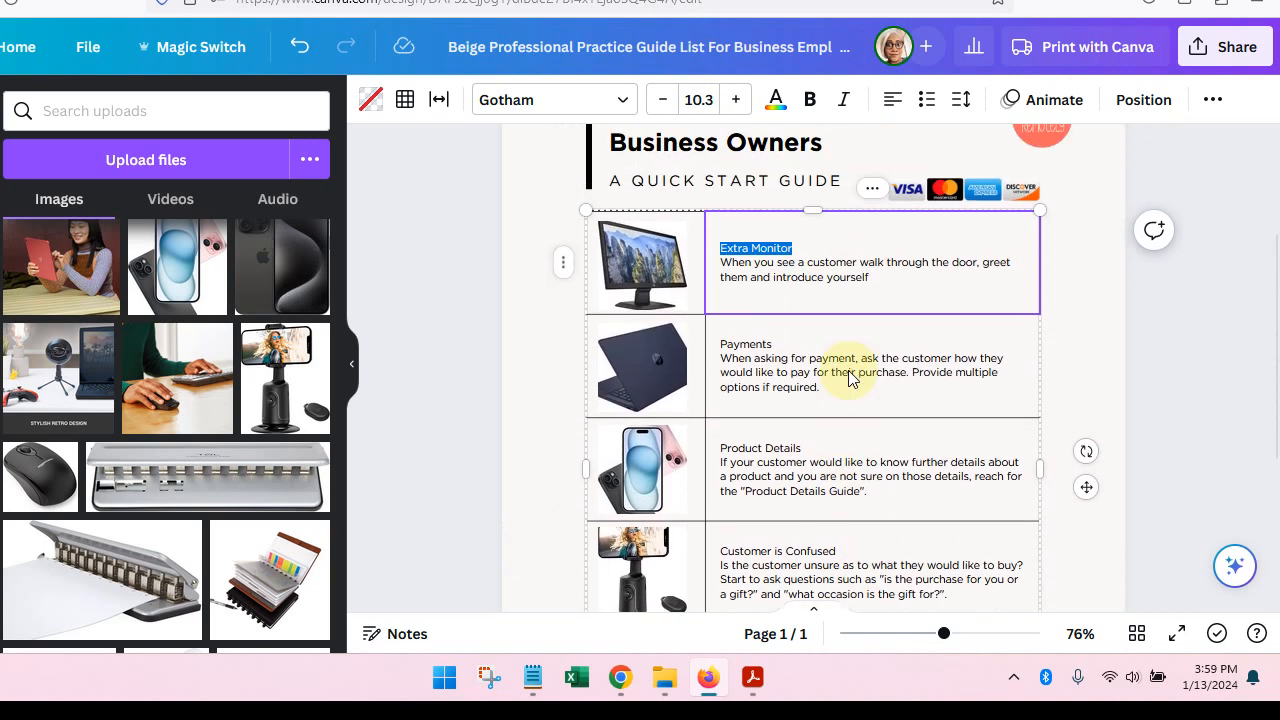
{"action": "scroll", "coordinate": [847, 375], "scroll_direction": "up", "scroll_amount": 2}
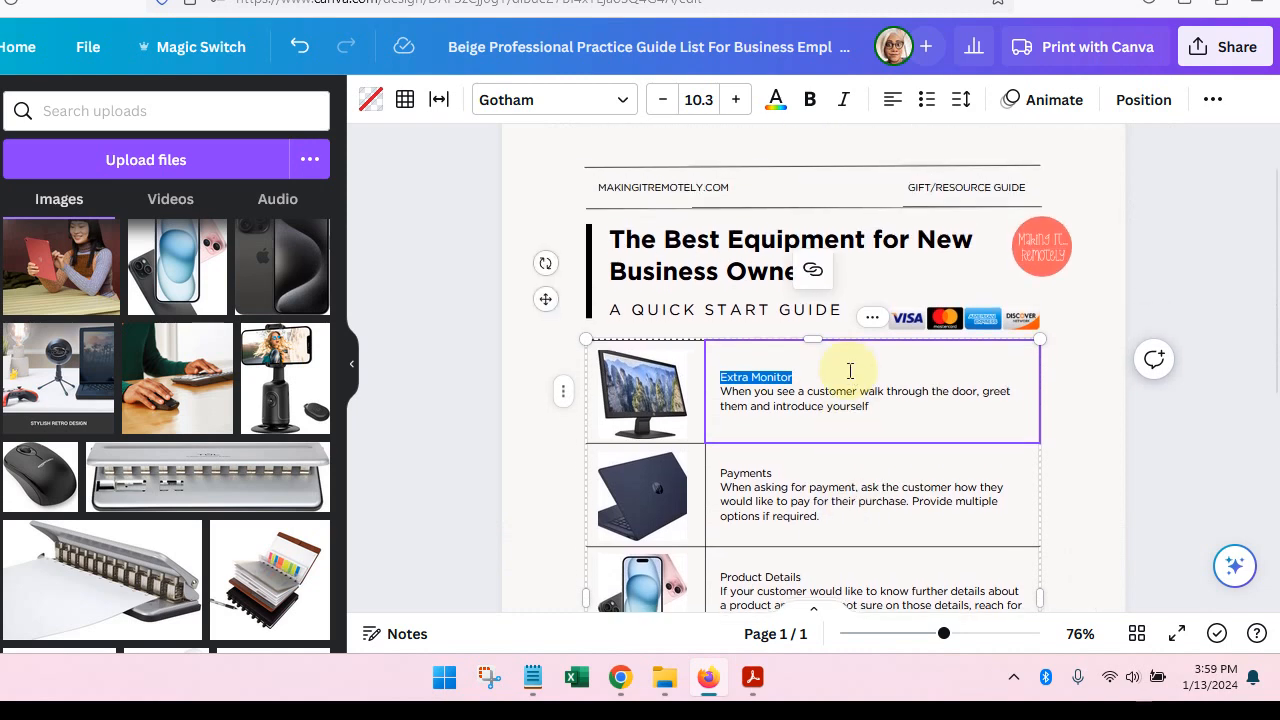
{"action": "scroll", "coordinate": [845, 370], "scroll_direction": "down", "scroll_amount": 1}
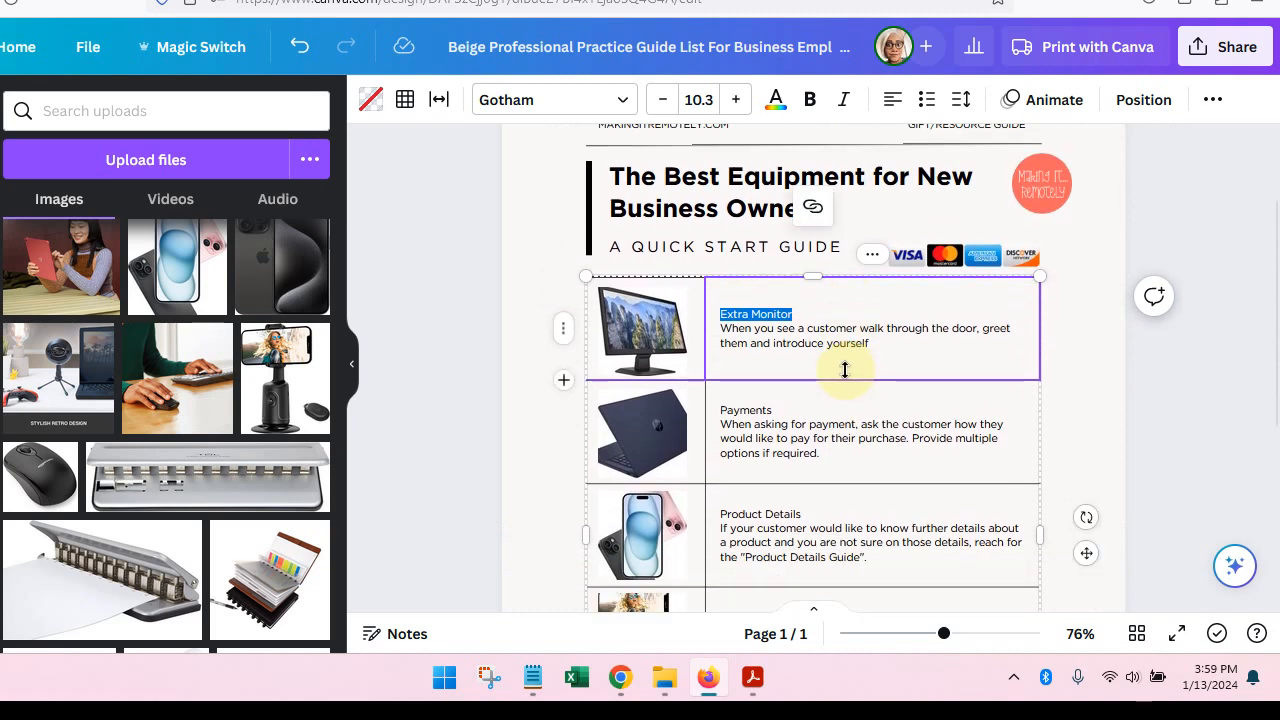
{"action": "left_click", "coordinate": [813, 207]}
{"action": "key", "text": "ctrl+v"}
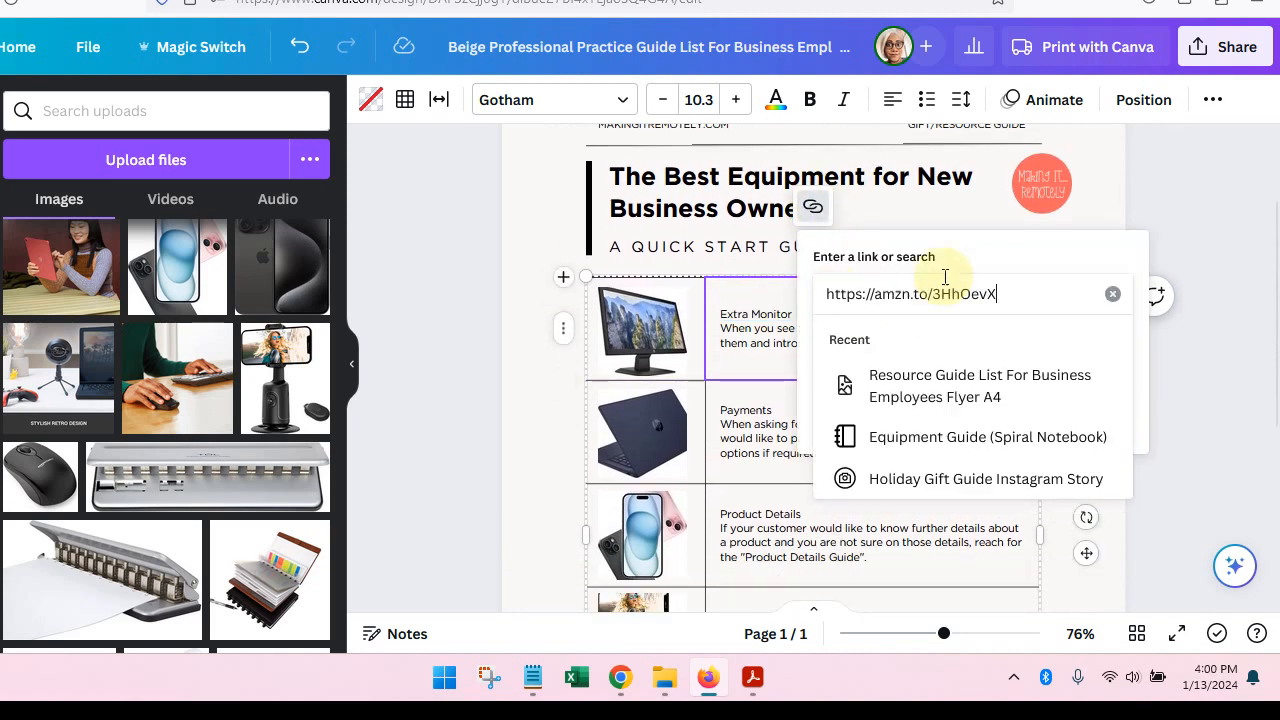
{"action": "key", "text": "Return"}
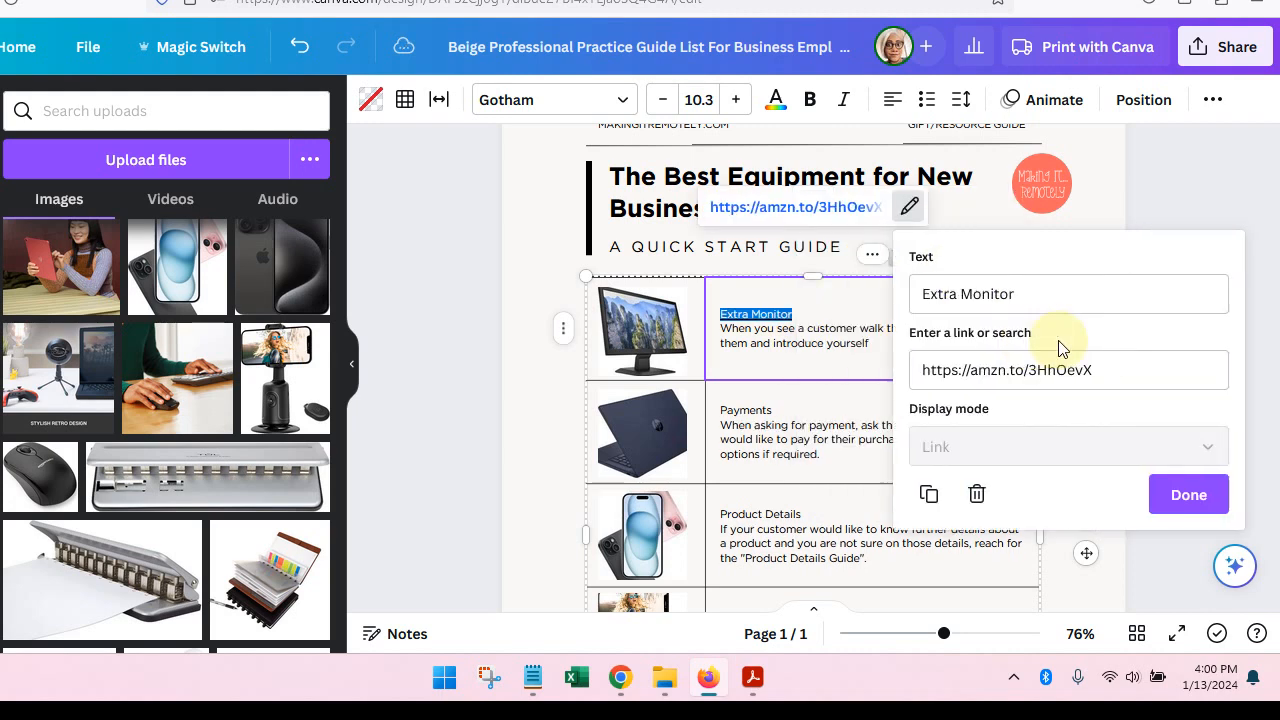
{"action": "left_click", "coordinate": [1163, 492]}
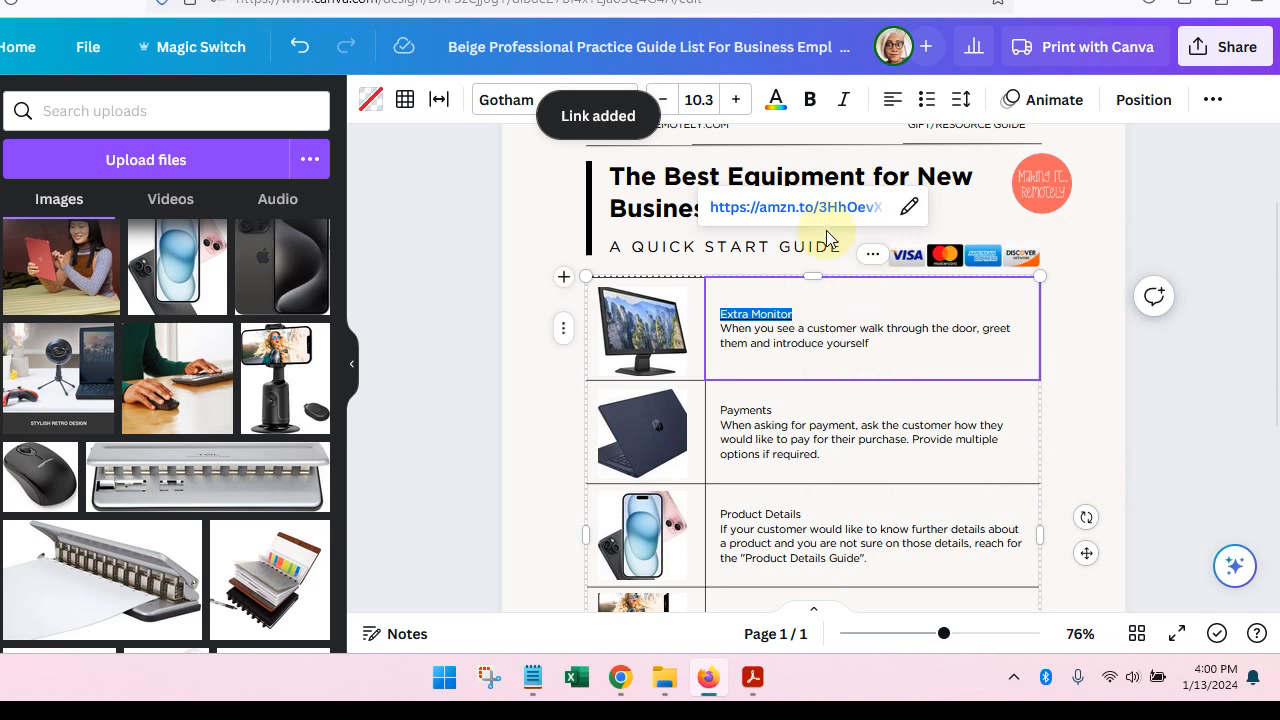
Color the linked monitor heading dark blue and change its wording to "Extra HP Monitor"
{"action": "left_click", "coordinate": [776, 98]}
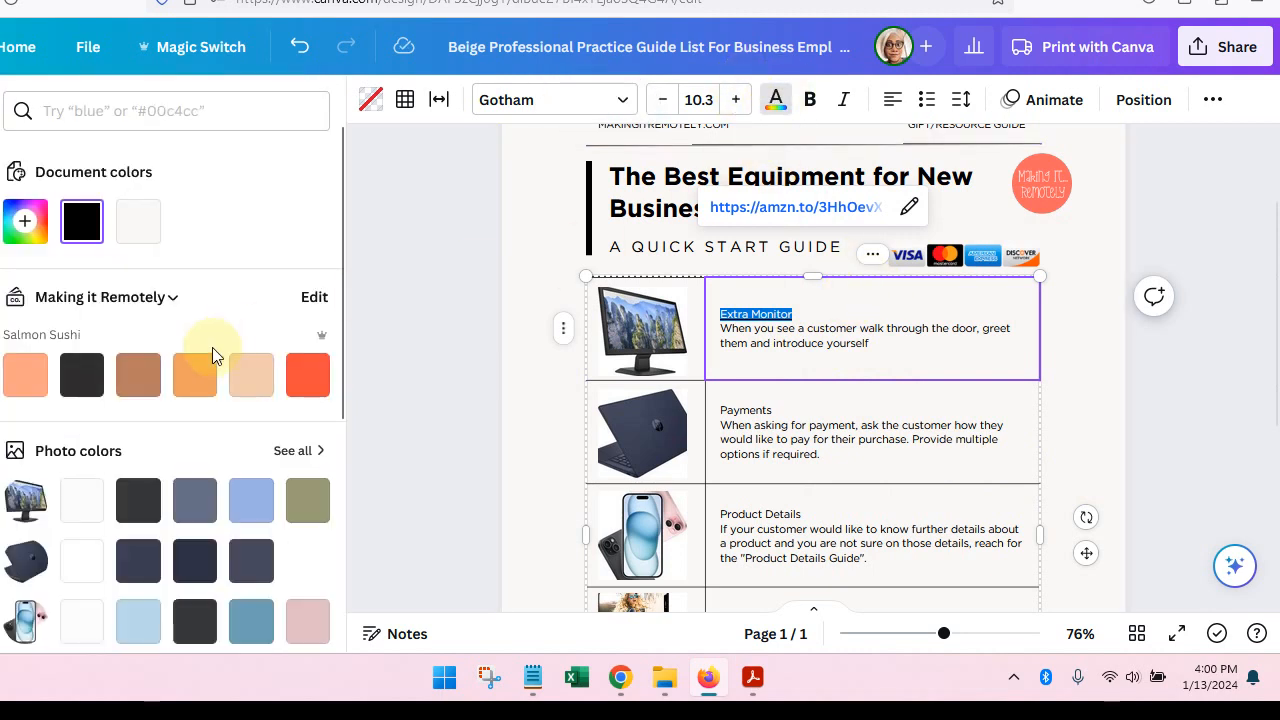
{"action": "scroll", "coordinate": [214, 530], "scroll_direction": "down", "scroll_amount": 4}
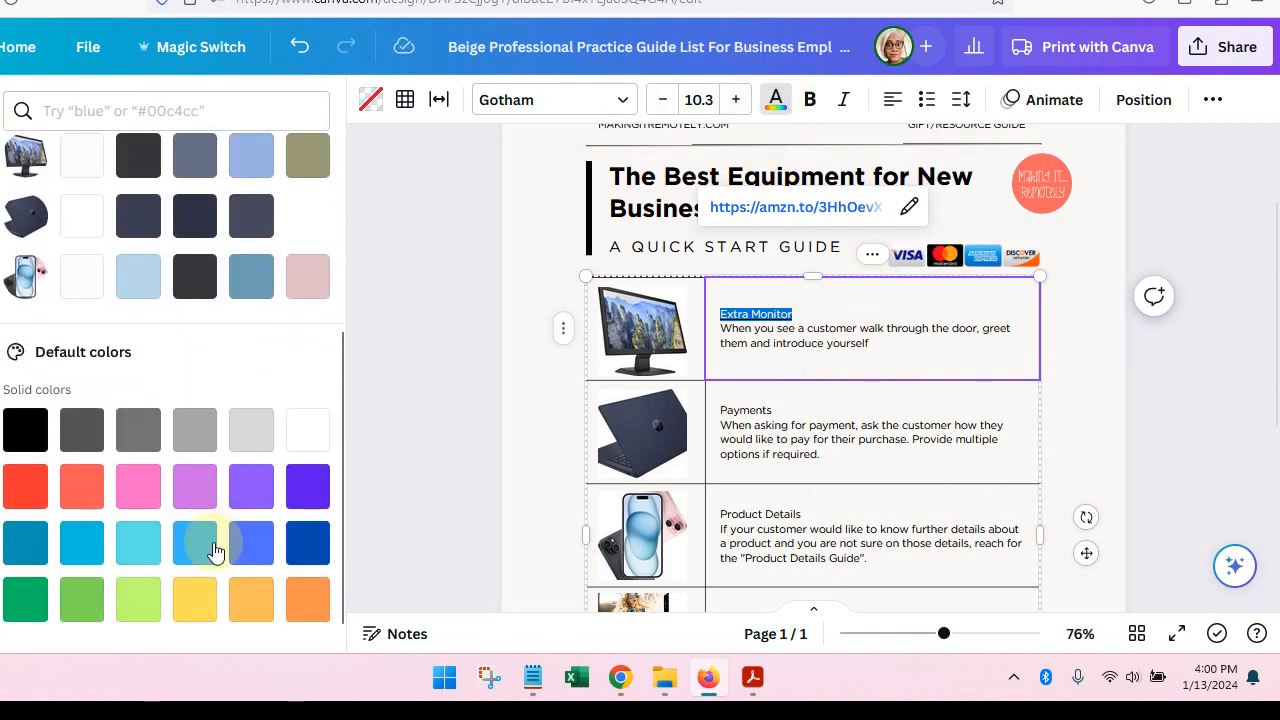
{"action": "left_click", "coordinate": [307, 493]}
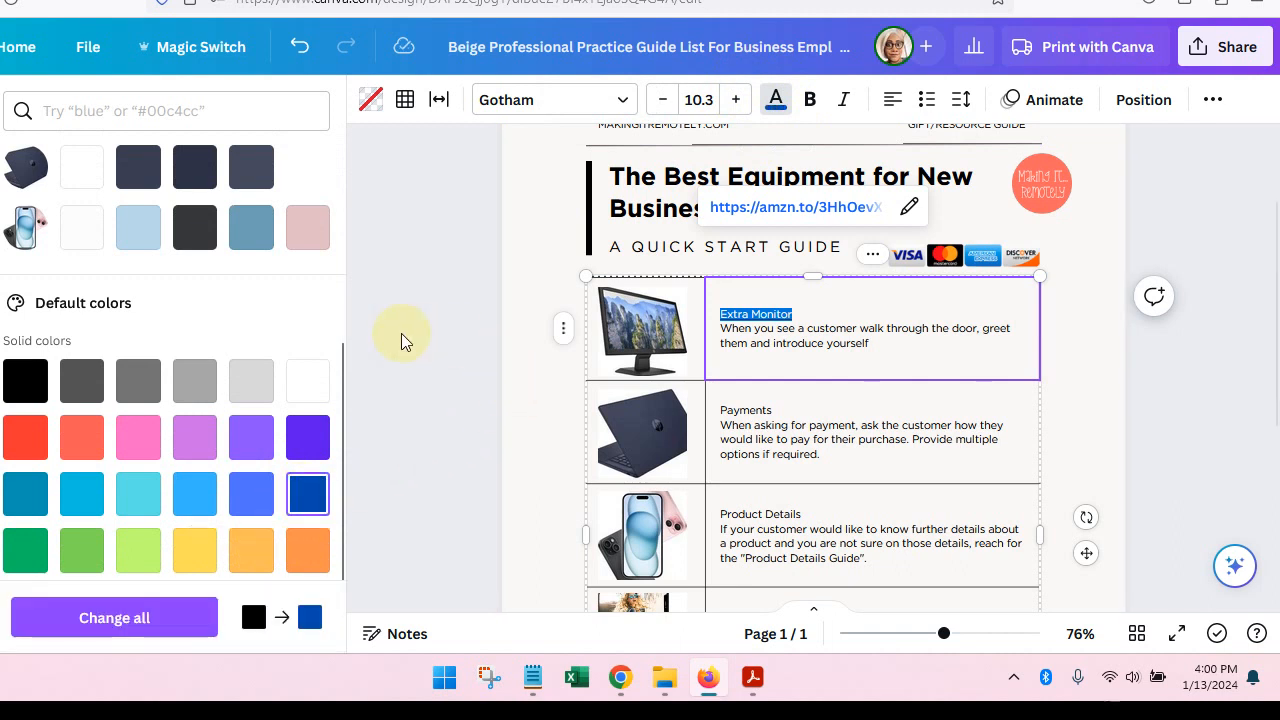
{"action": "left_click", "coordinate": [427, 348]}
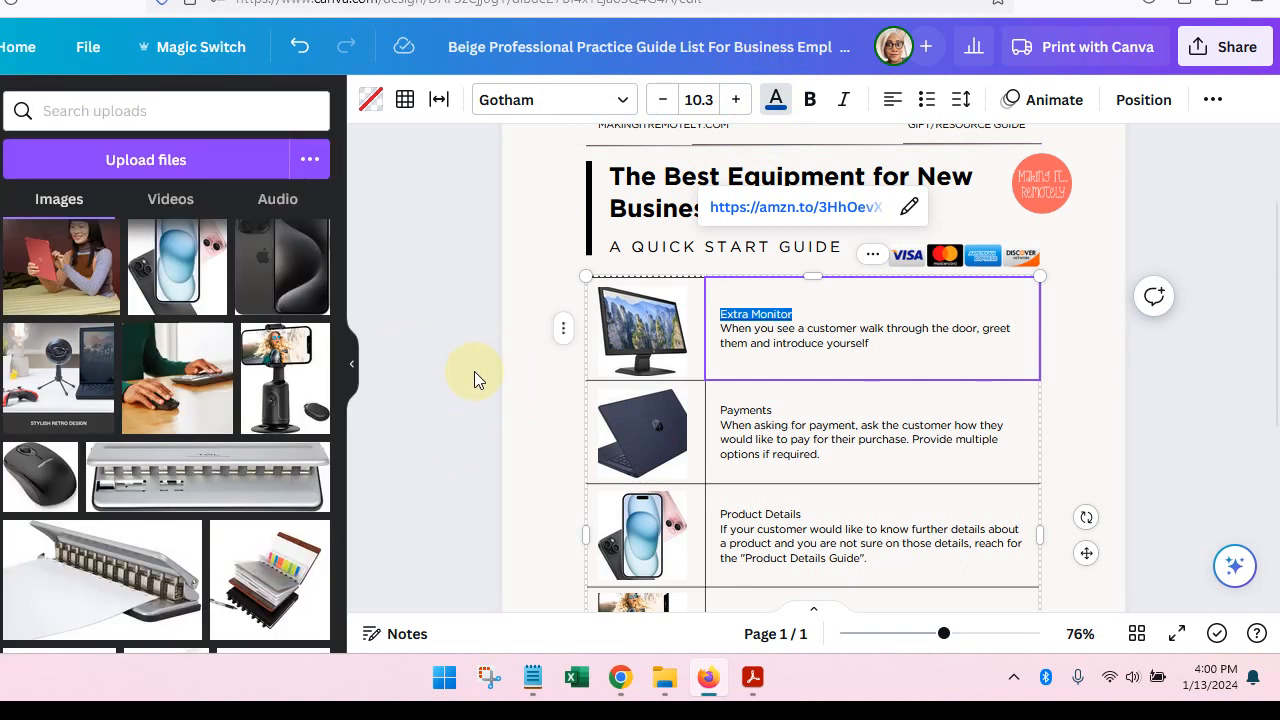
{"action": "left_click", "coordinate": [835, 317]}
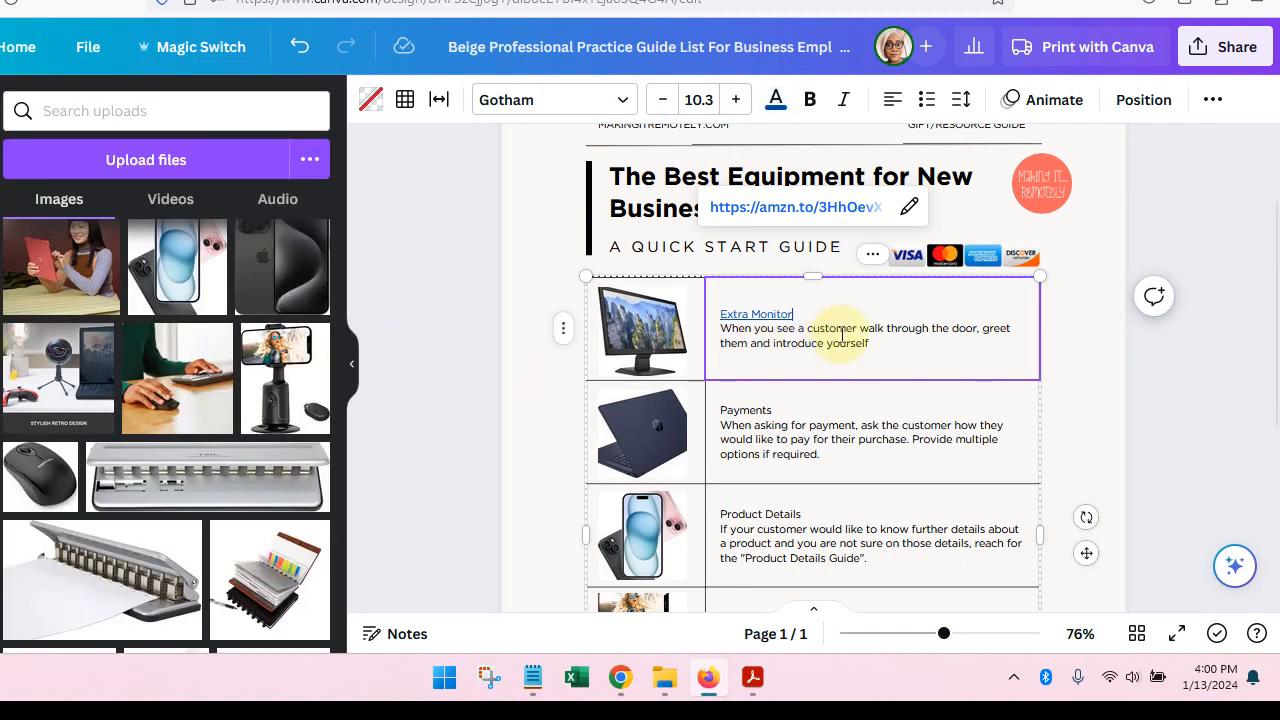
{"action": "left_click", "coordinate": [751, 314]}
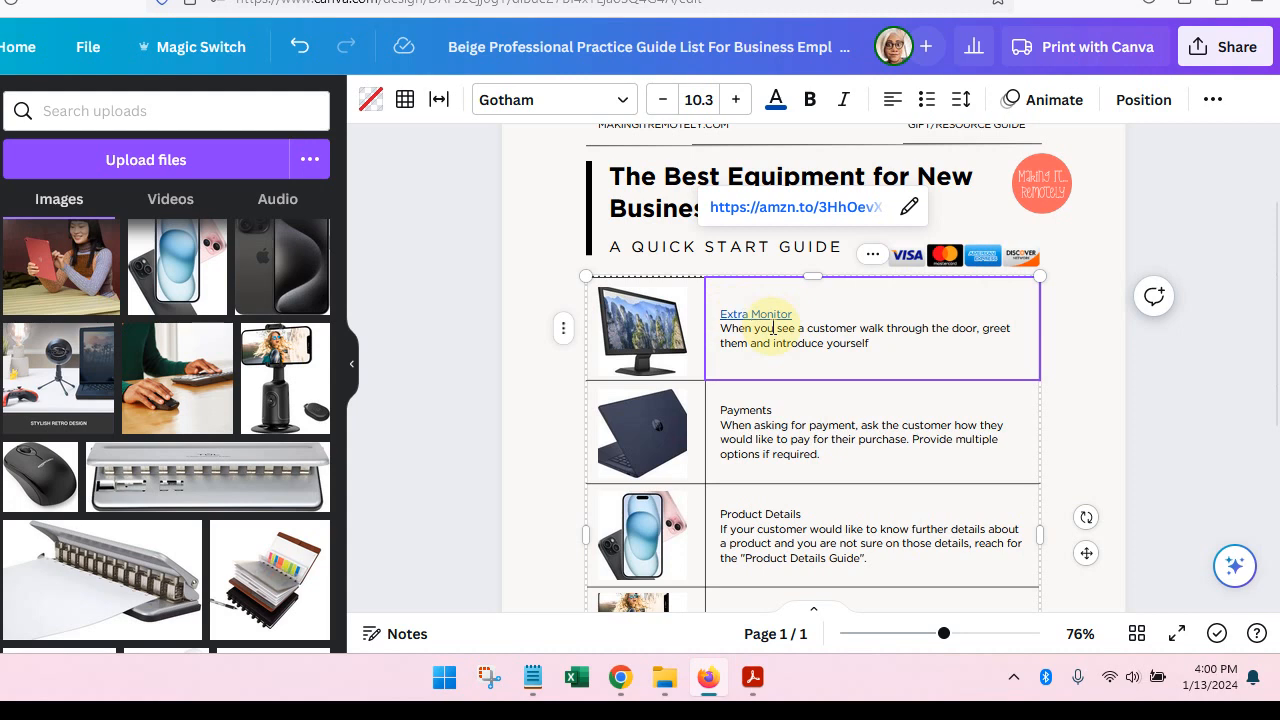
{"action": "type", "text": "HP"}
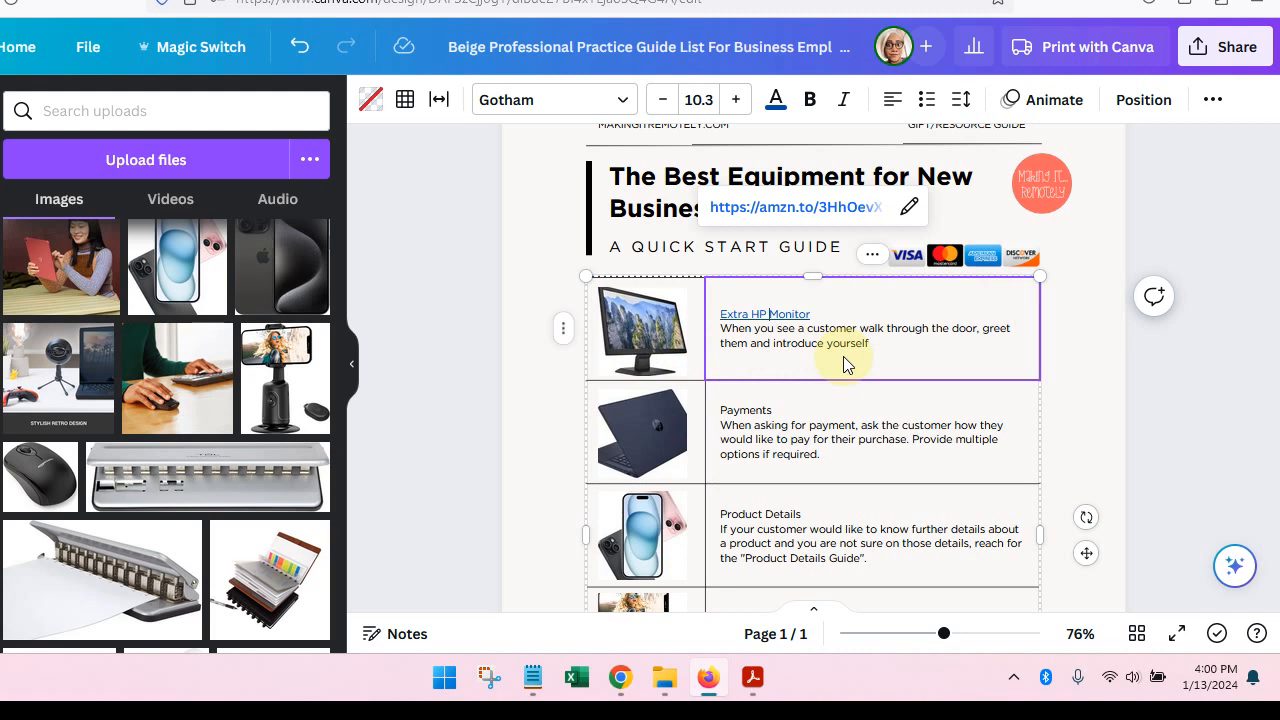
Replace the heading "Payments" in the laptop row with "HP Laptop"
{"action": "scroll", "coordinate": [827, 386], "scroll_direction": "down", "scroll_amount": 3}
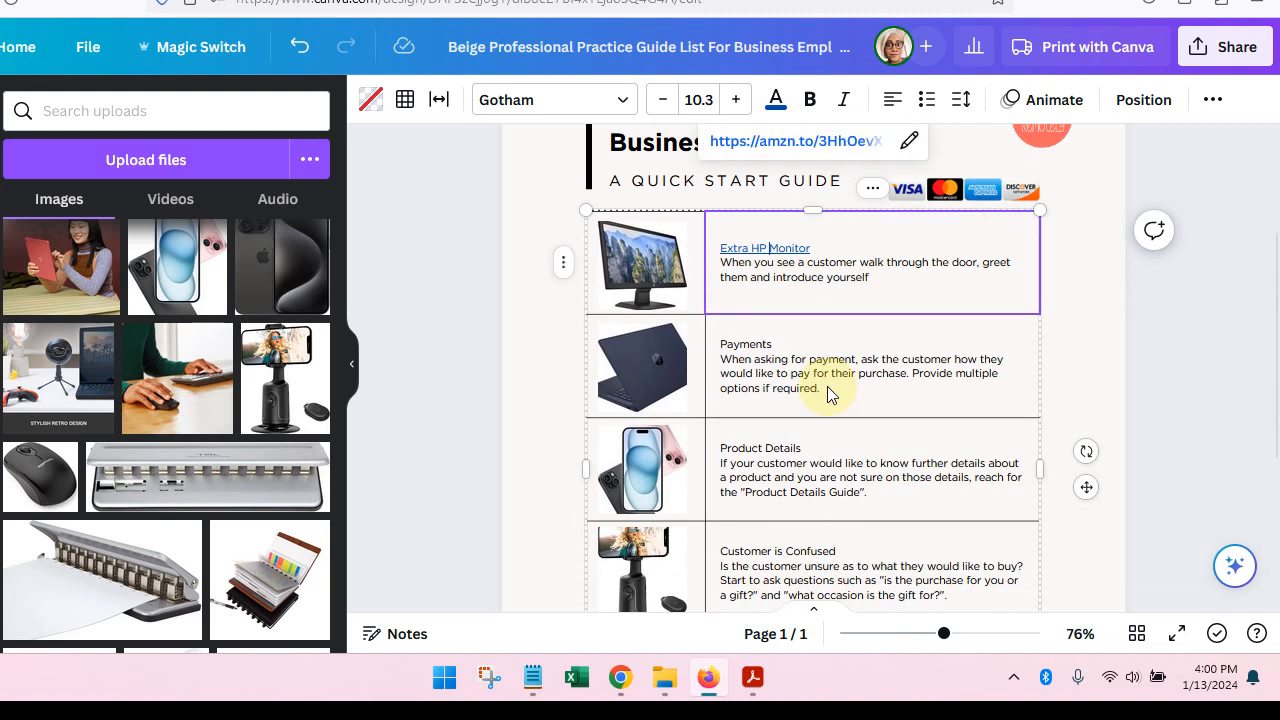
{"action": "left_click", "coordinate": [765, 287]}
{"action": "left_click", "coordinate": [775, 275]}
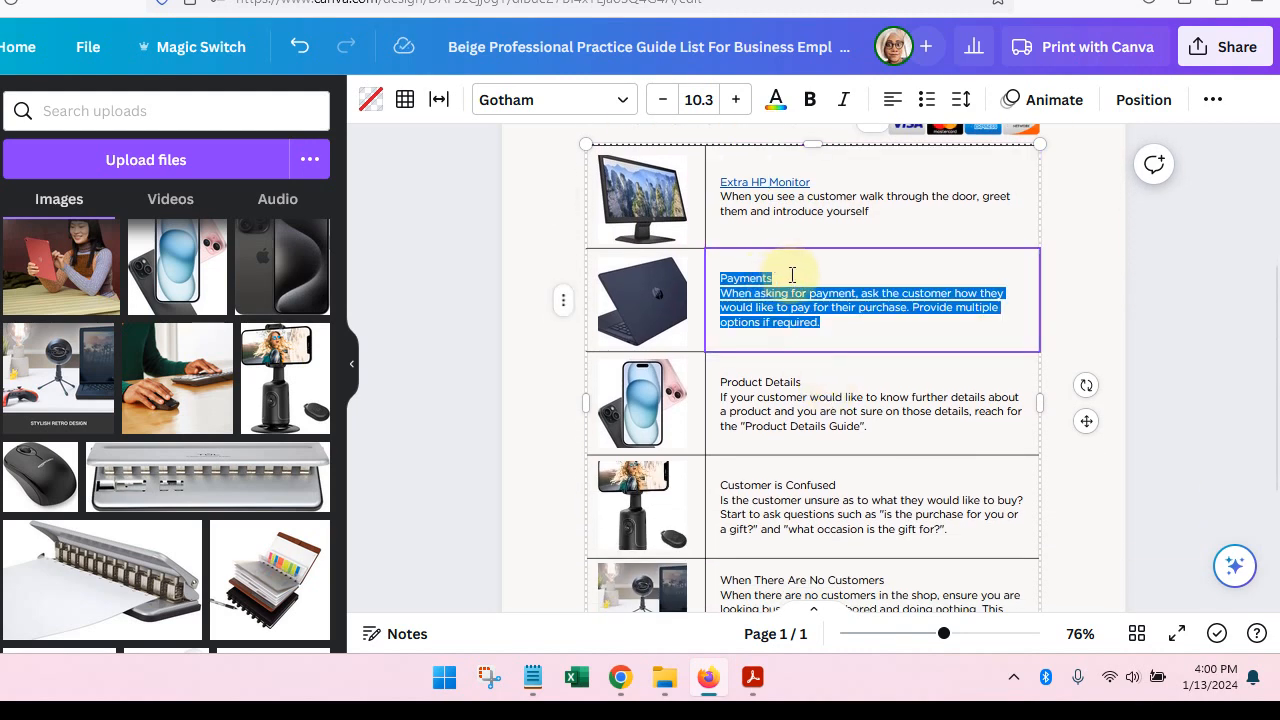
{"action": "left_click", "coordinate": [790, 276]}
{"action": "double_click", "coordinate": [755, 278]}
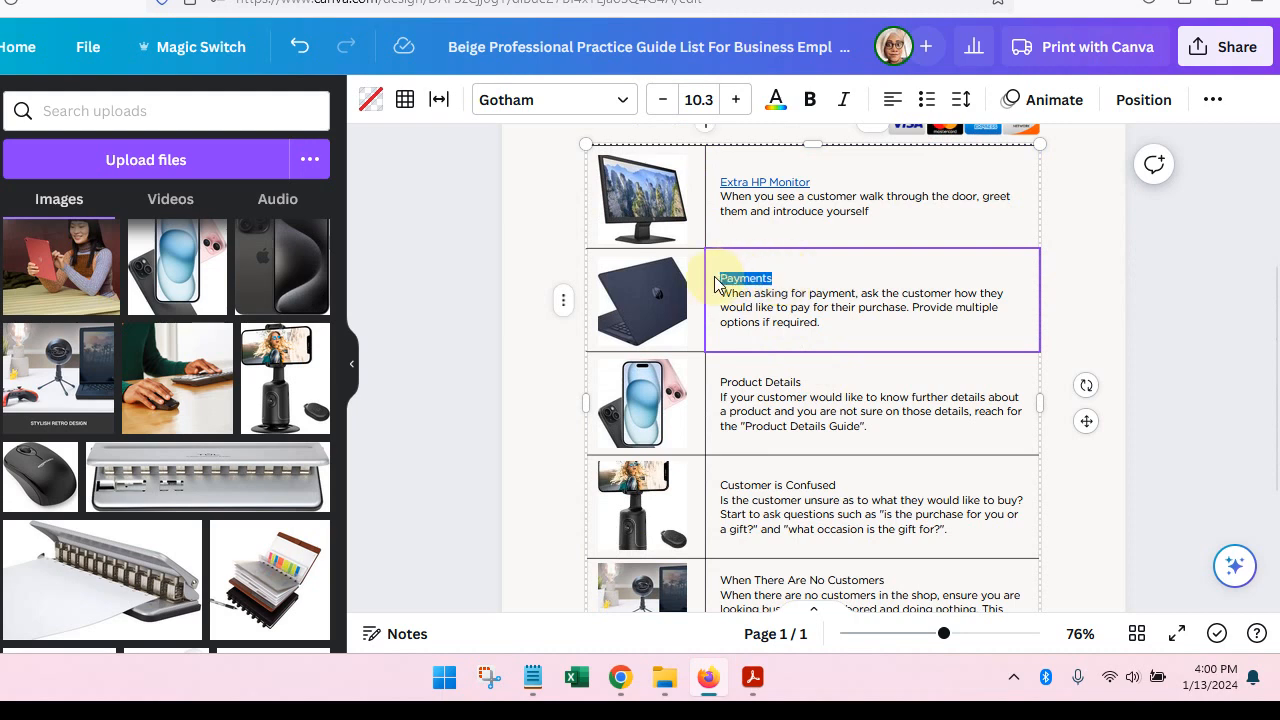
{"action": "type", "text": "HP"}
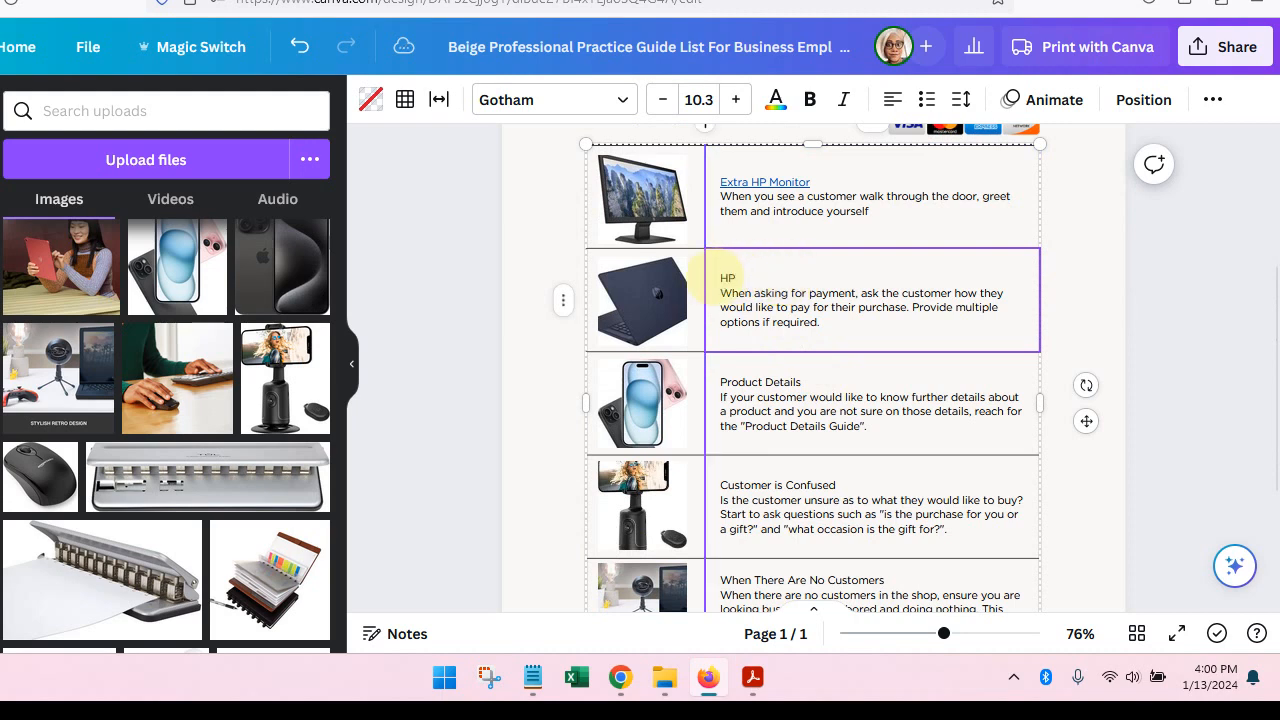
{"action": "type", "text": " Laptop"}
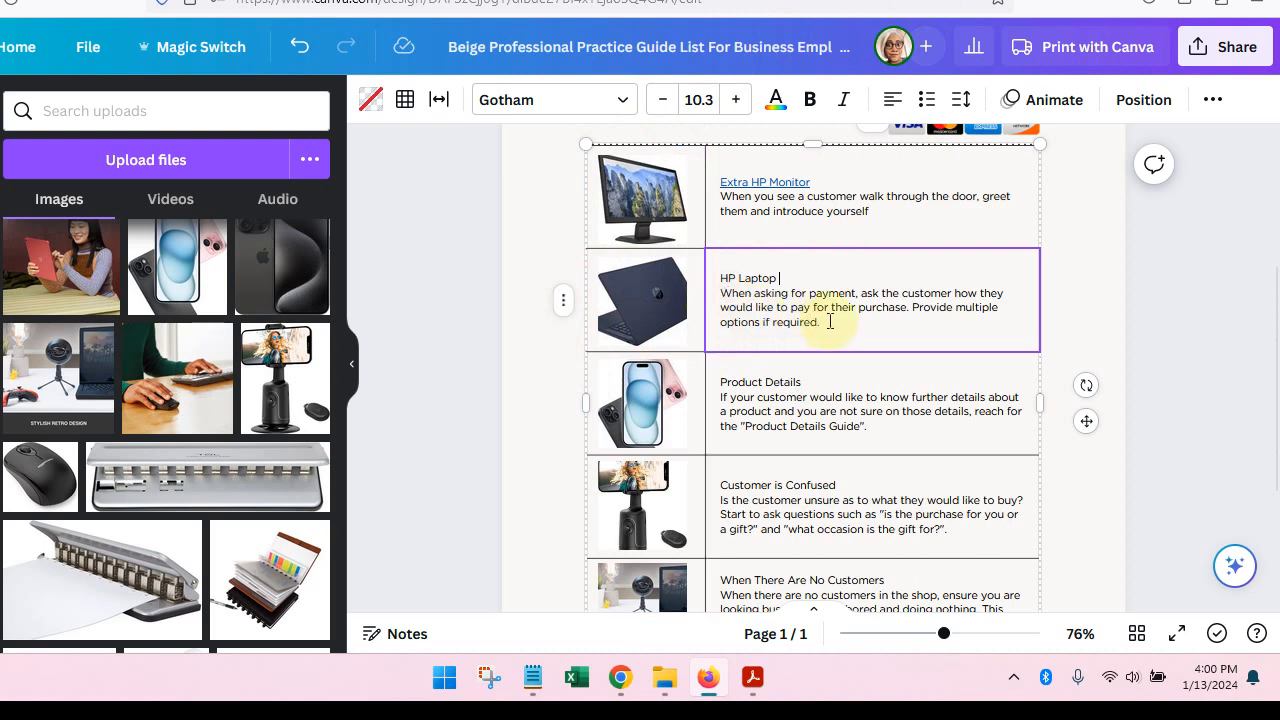
{"action": "left_click_drag", "start_coordinate": [773, 278], "coordinate": [722, 283]}
{"action": "left_click", "coordinate": [782, 277]}
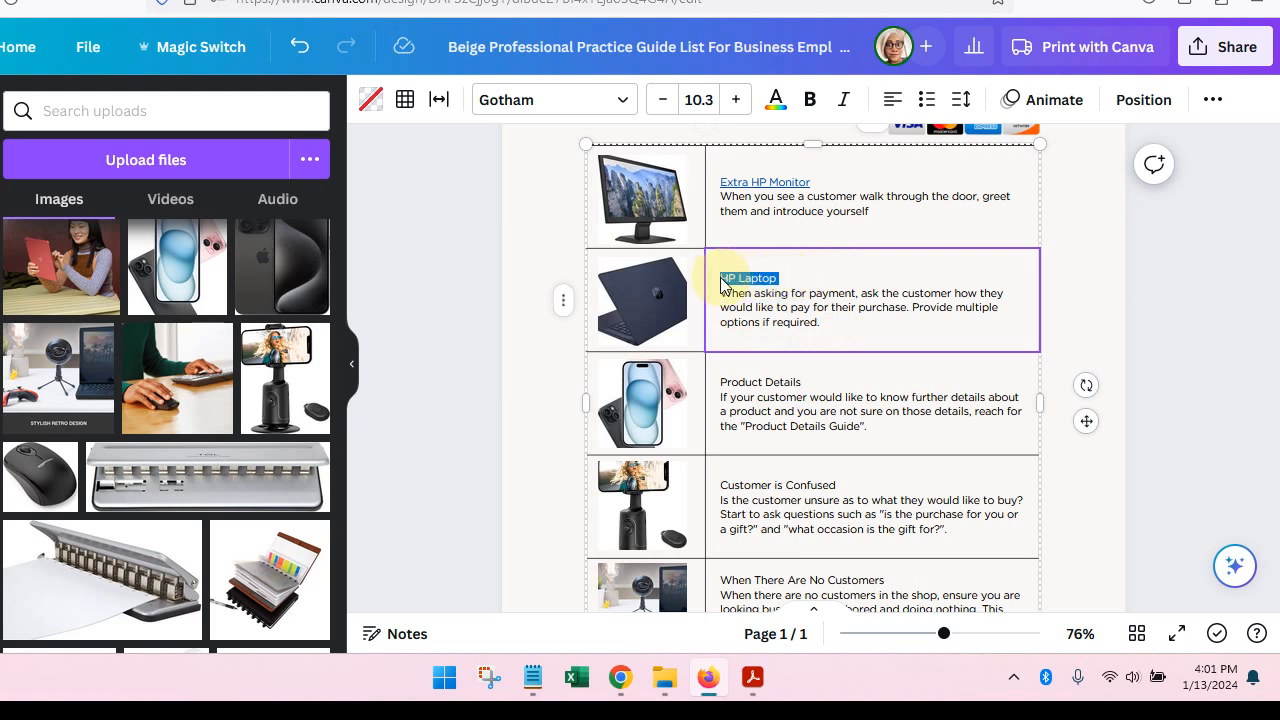
Copy the product name "Auto Face Tracking Tripod" from the tripod's Amazon page and return to the Canva design
{"action": "scroll", "coordinate": [675, 449], "scroll_direction": "down", "scroll_amount": 1}
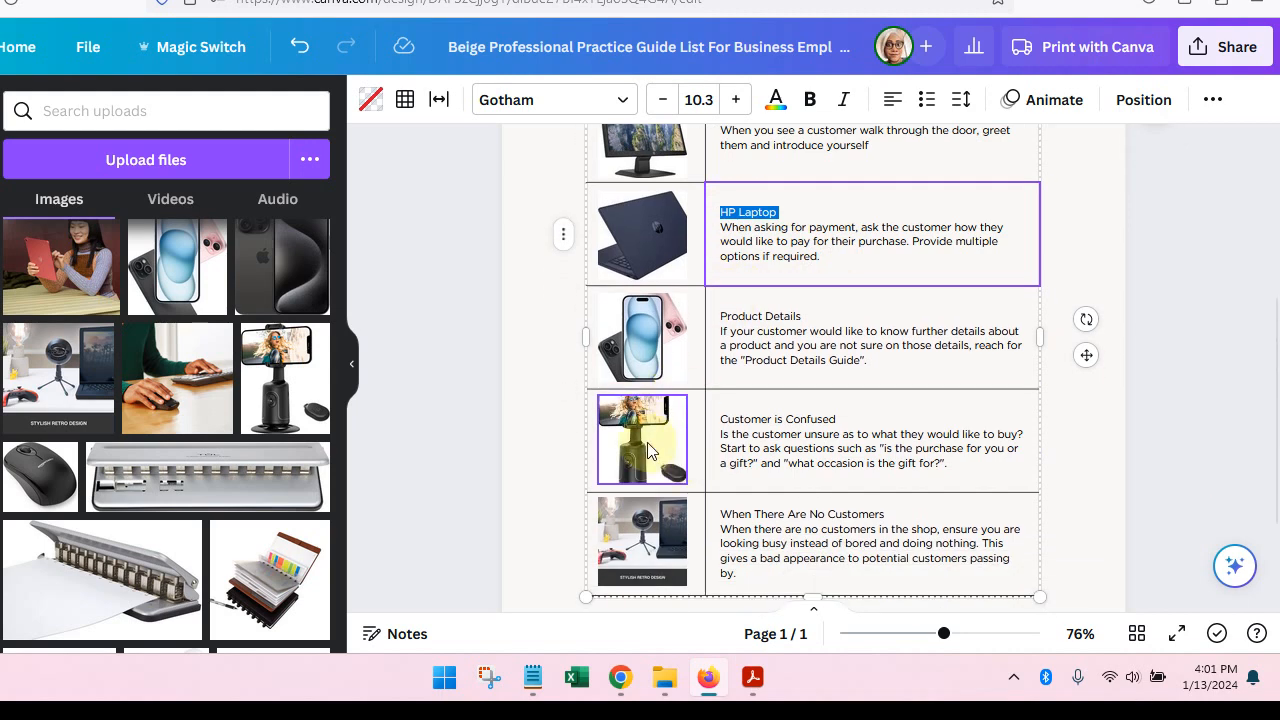
{"action": "left_click", "coordinate": [800, 1]}
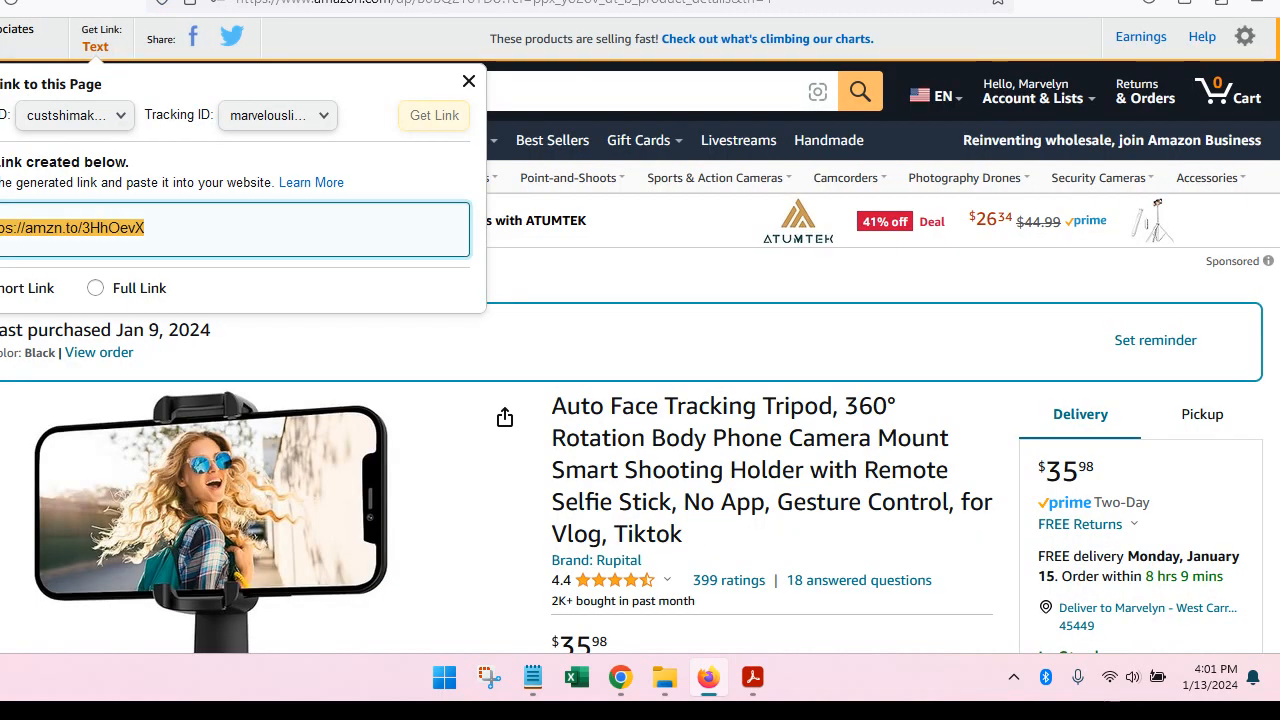
{"action": "left_click", "coordinate": [548, 406]}
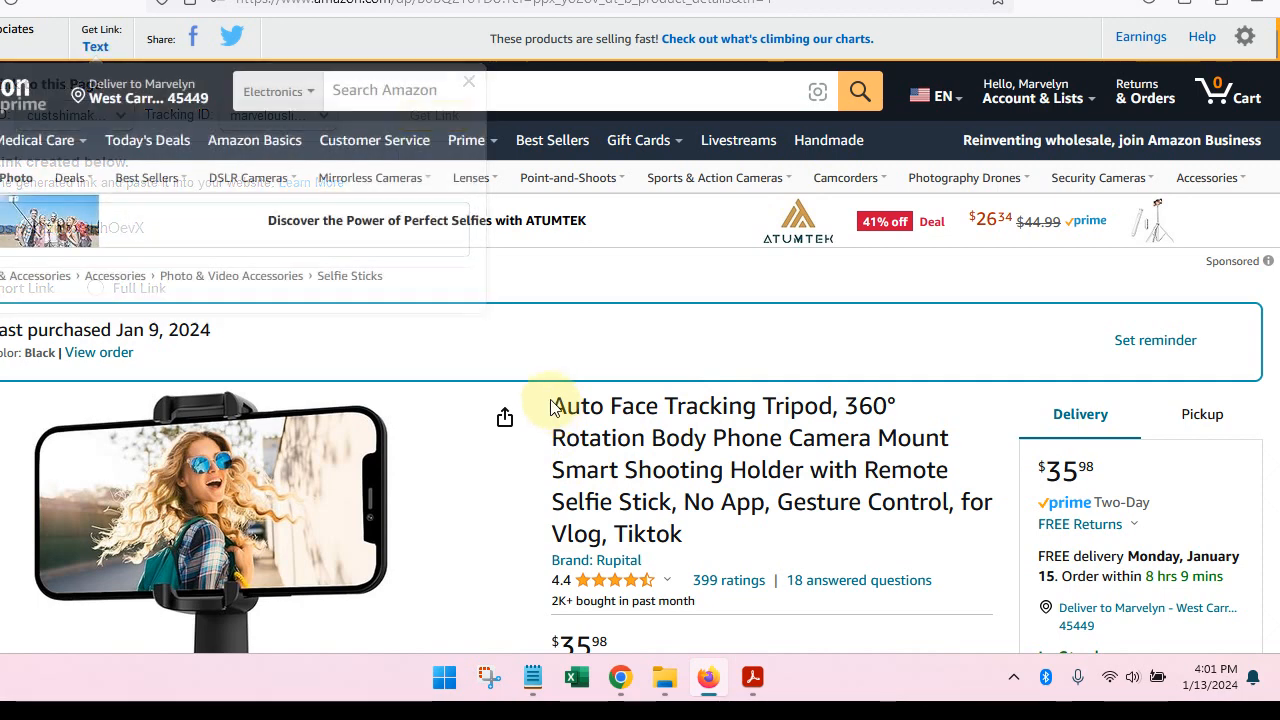
{"action": "left_click_drag", "start_coordinate": [558, 401], "coordinate": [832, 399]}
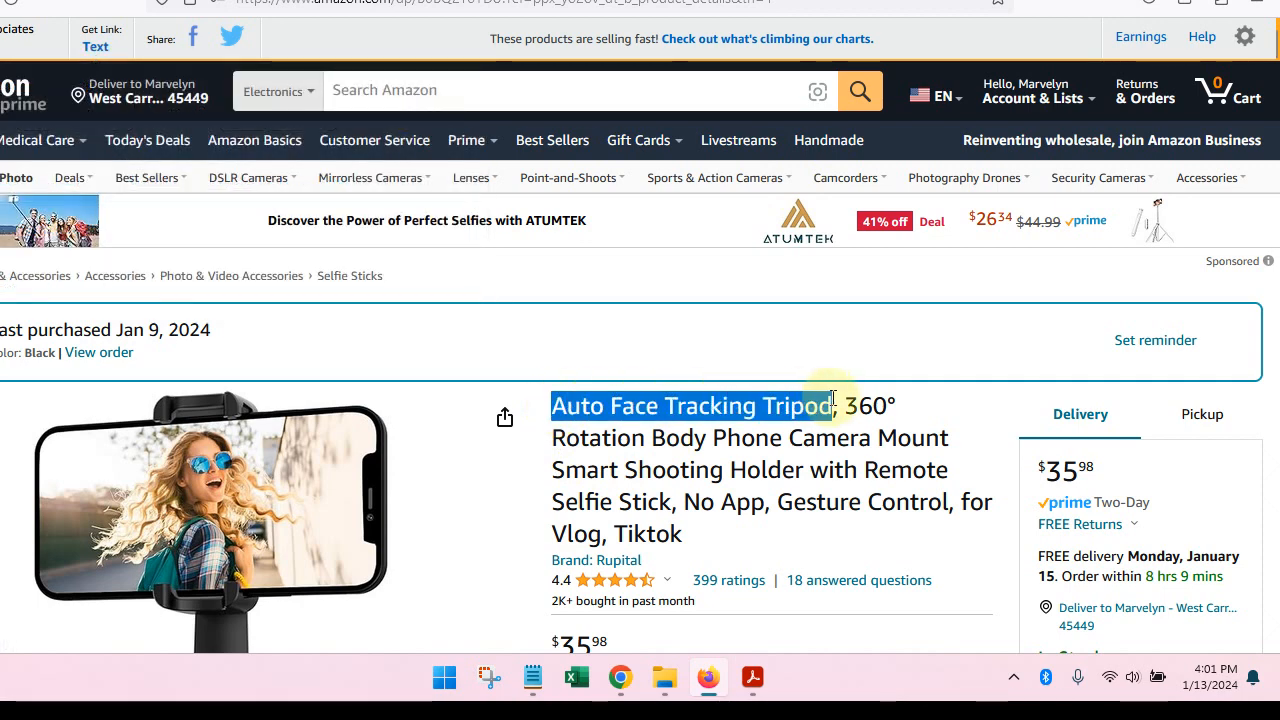
{"action": "right_click", "coordinate": [832, 400]}
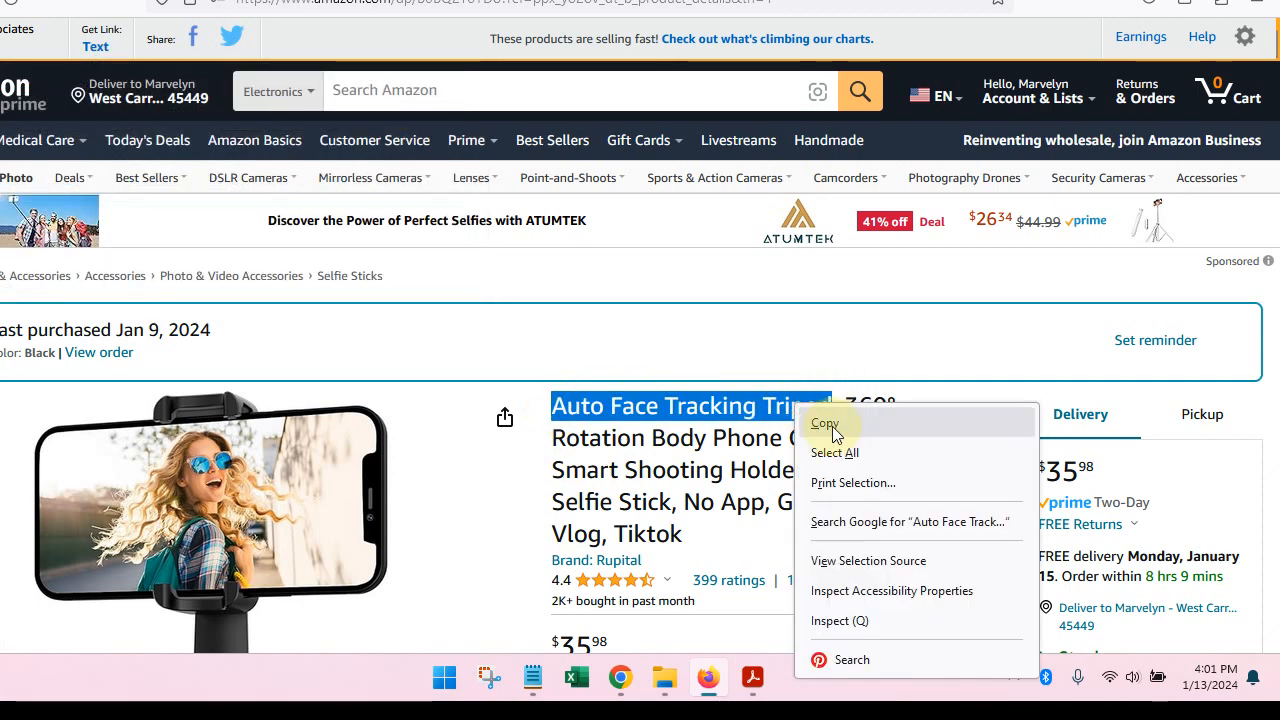
{"action": "left_click", "coordinate": [829, 423]}
{"action": "left_click", "coordinate": [690, 1]}
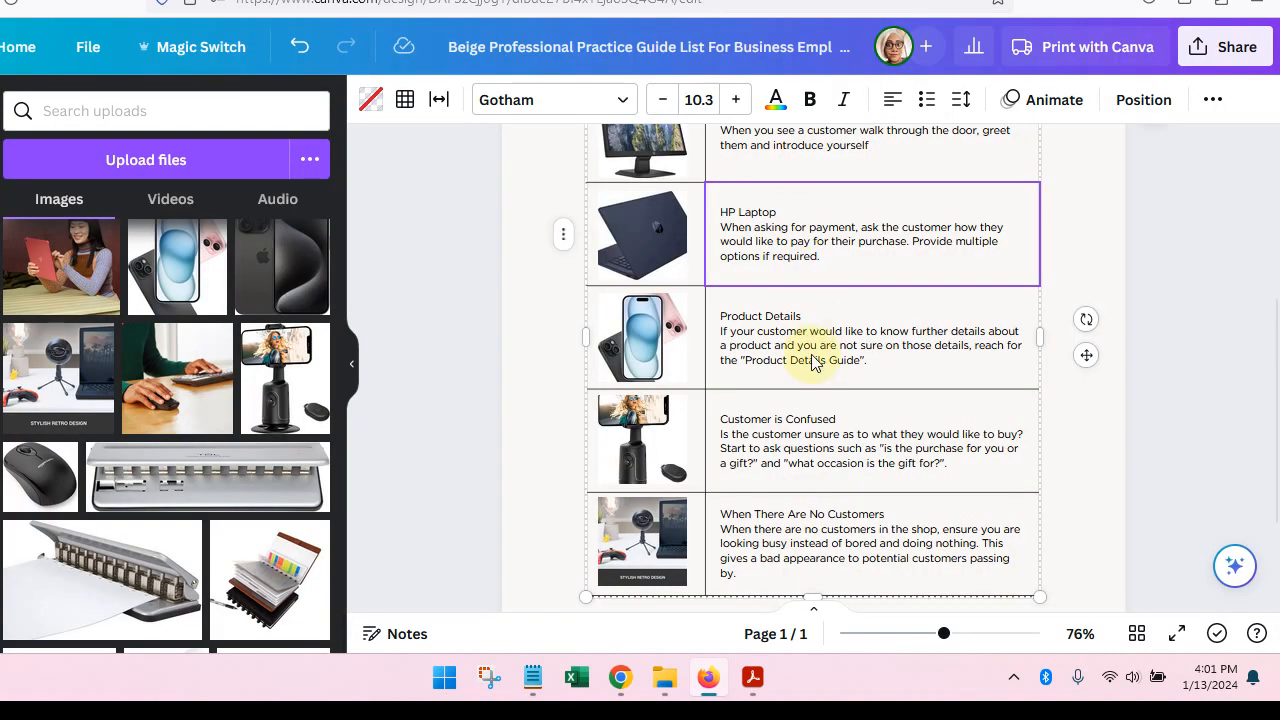
Replace the heading "Customer is Confused" in the tripod row with "Auto Face Tracking Tripod"
{"action": "left_click", "coordinate": [845, 424]}
{"action": "left_click", "coordinate": [823, 424]}
{"action": "left_click", "coordinate": [831, 415]}
{"action": "left_click_drag", "start_coordinate": [836, 420], "coordinate": [712, 427]}
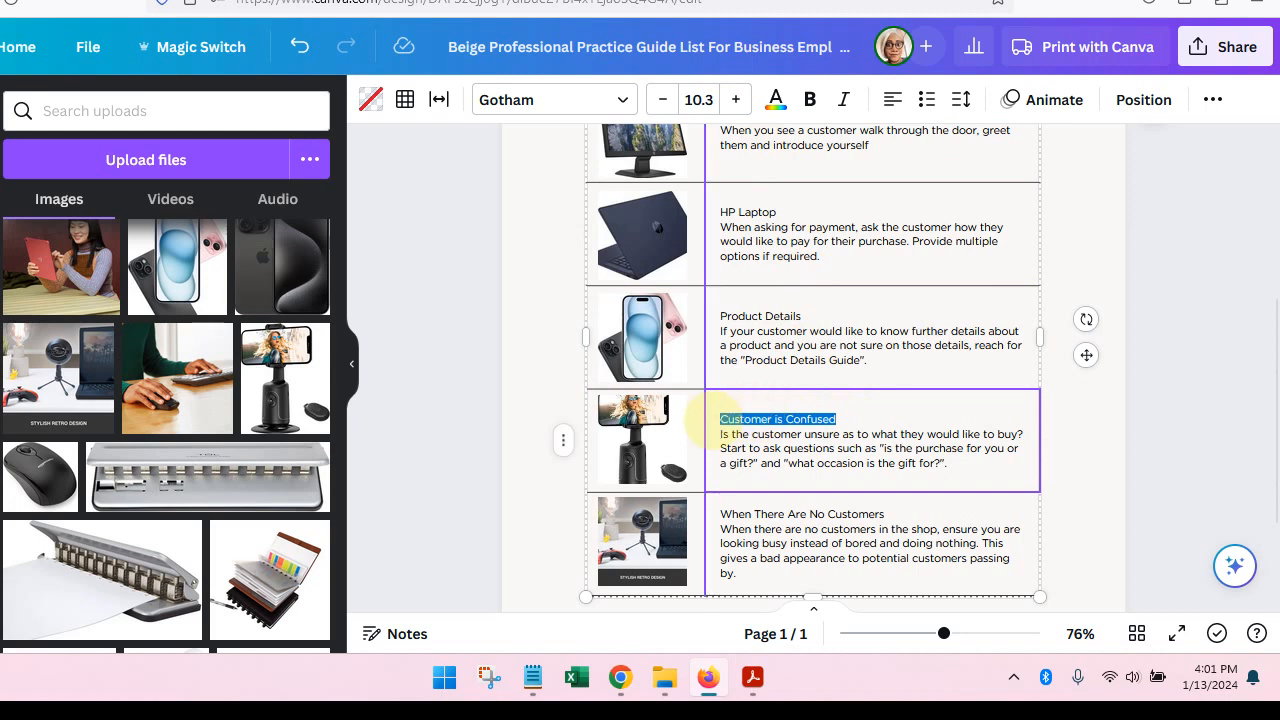
{"action": "key", "text": "ctrl+v"}
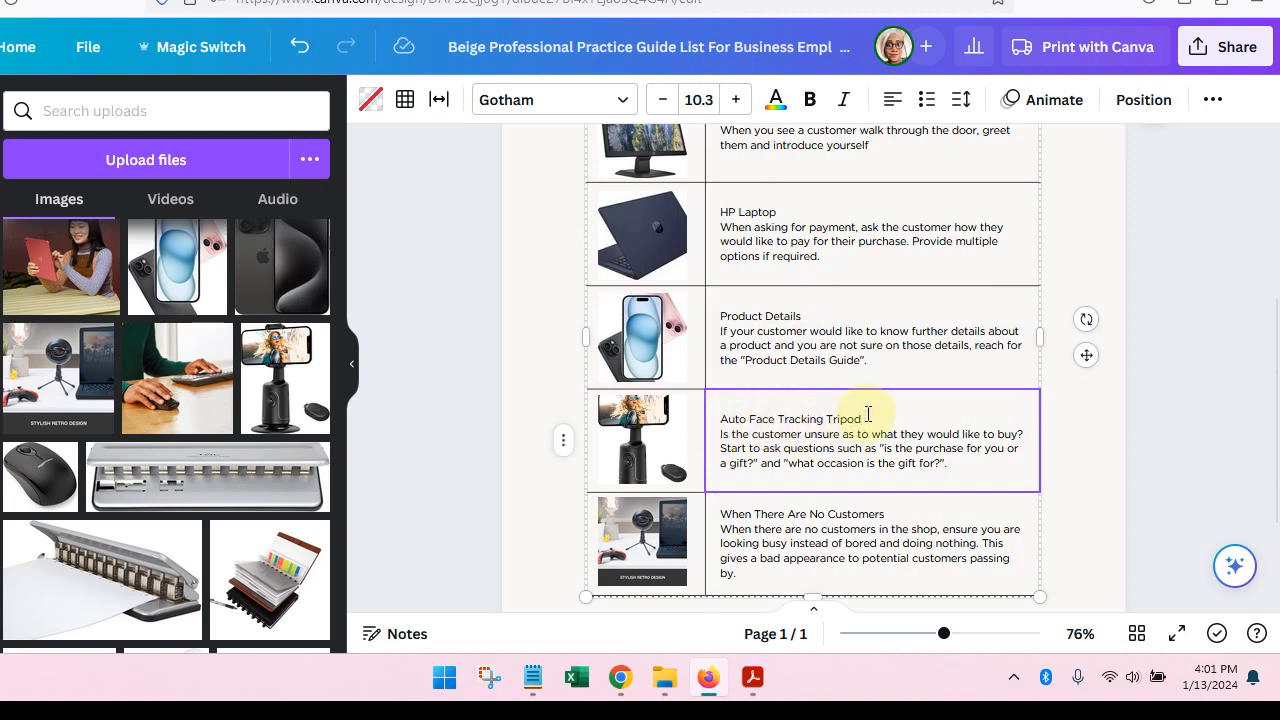
Generate a short affiliate link on the tripod's Amazon page, copy it and return to the Canva design
{"action": "left_click_drag", "start_coordinate": [861, 420], "coordinate": [706, 418]}
{"action": "key", "text": "alt+Tab"}
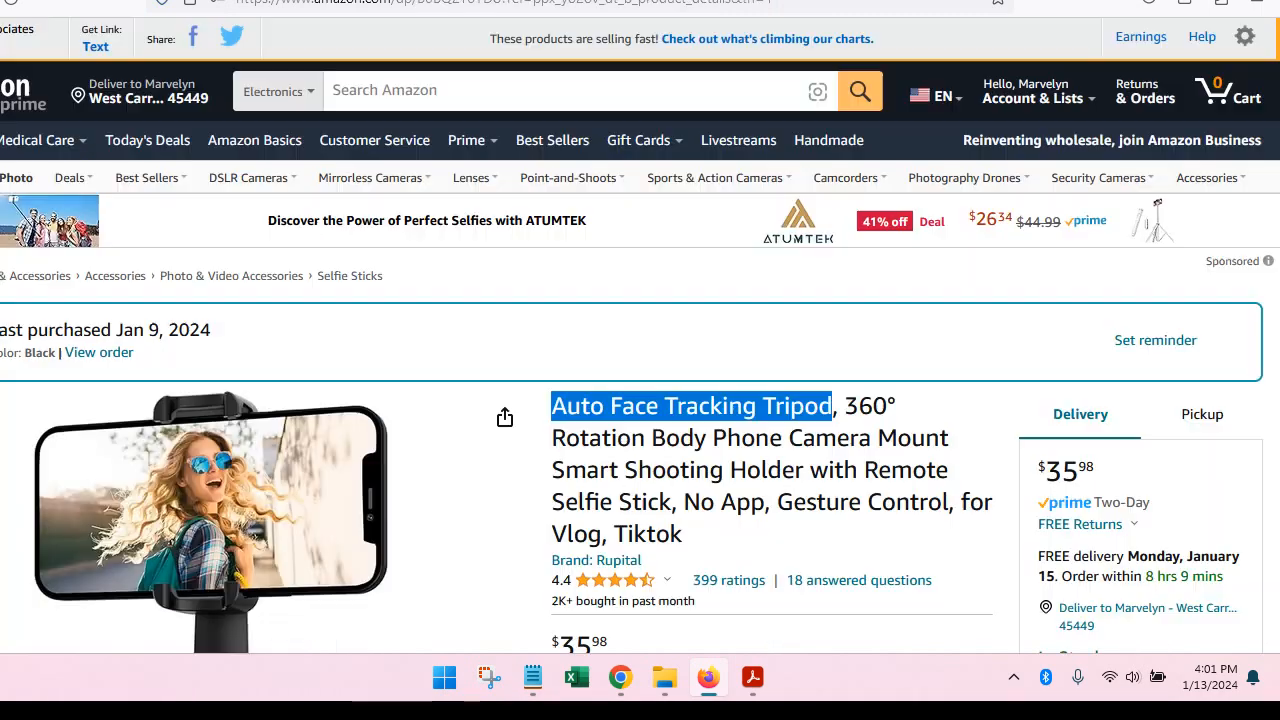
{"action": "left_click", "coordinate": [94, 46]}
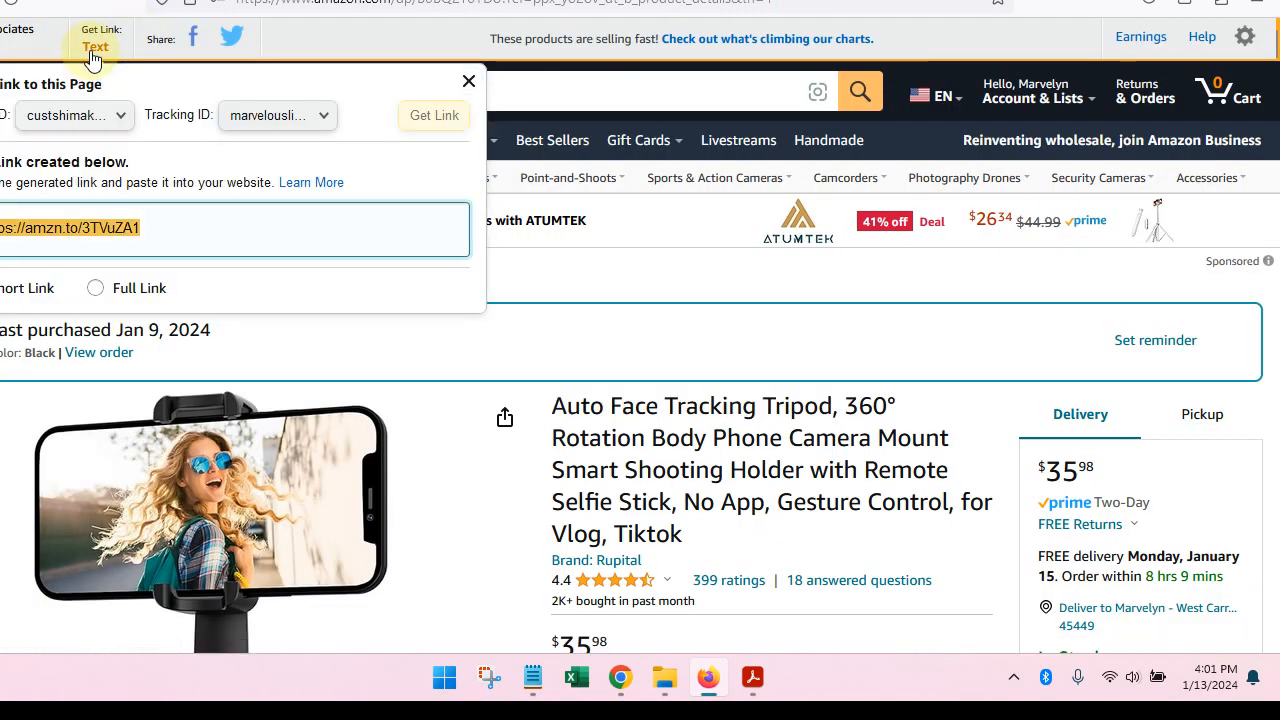
{"action": "right_click", "coordinate": [30, 228]}
{"action": "left_click", "coordinate": [80, 447]}
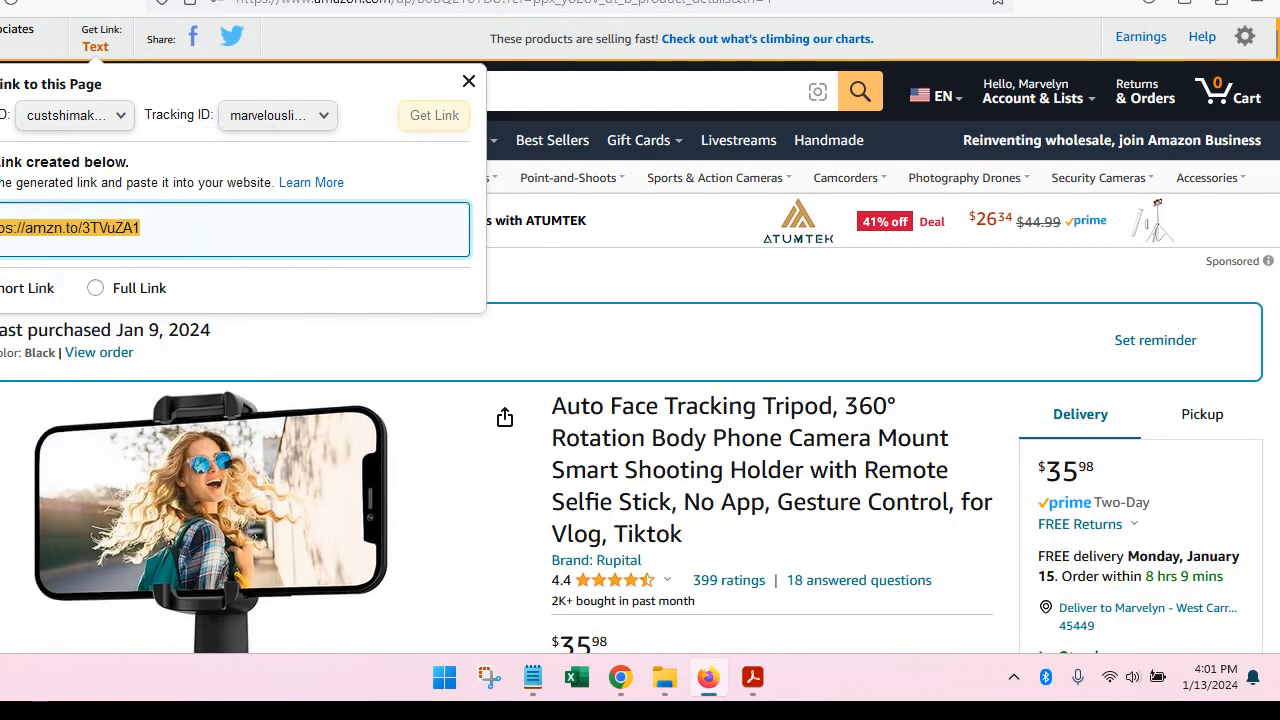
{"action": "left_click", "coordinate": [700, 1]}
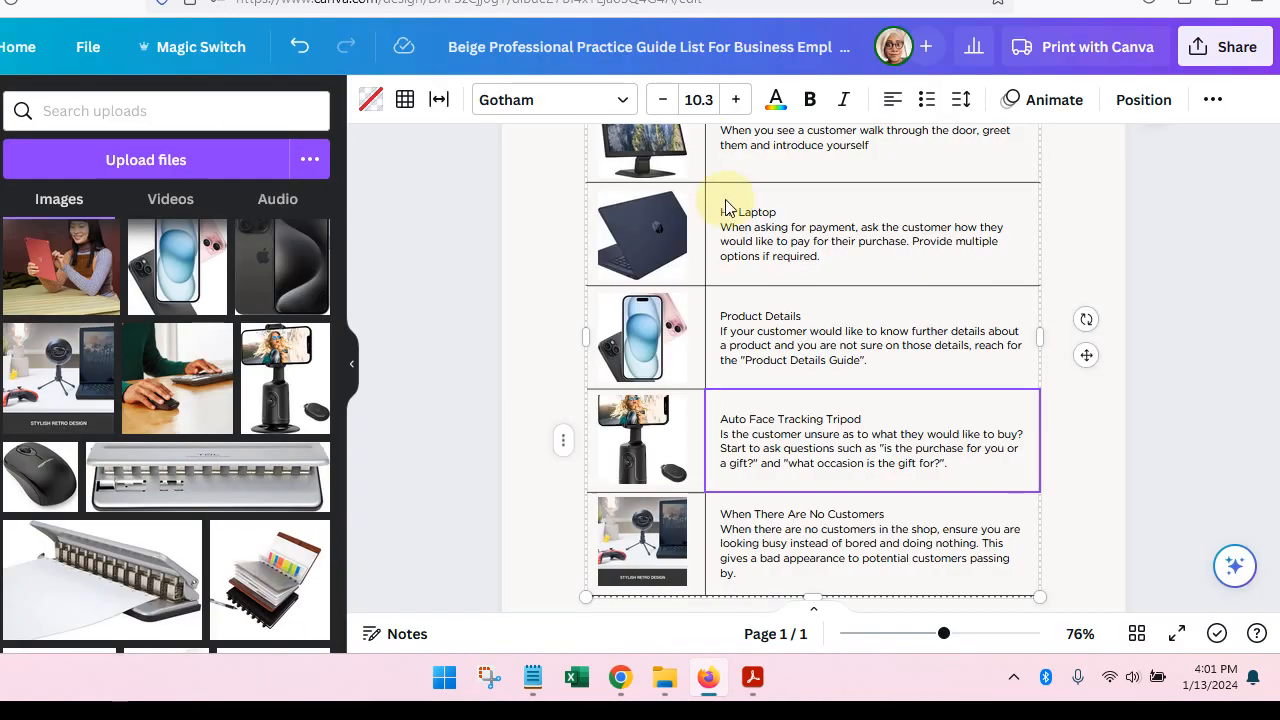
{"action": "left_click", "coordinate": [866, 418]}
{"action": "left_click_drag", "start_coordinate": [862, 418], "coordinate": [718, 419]}
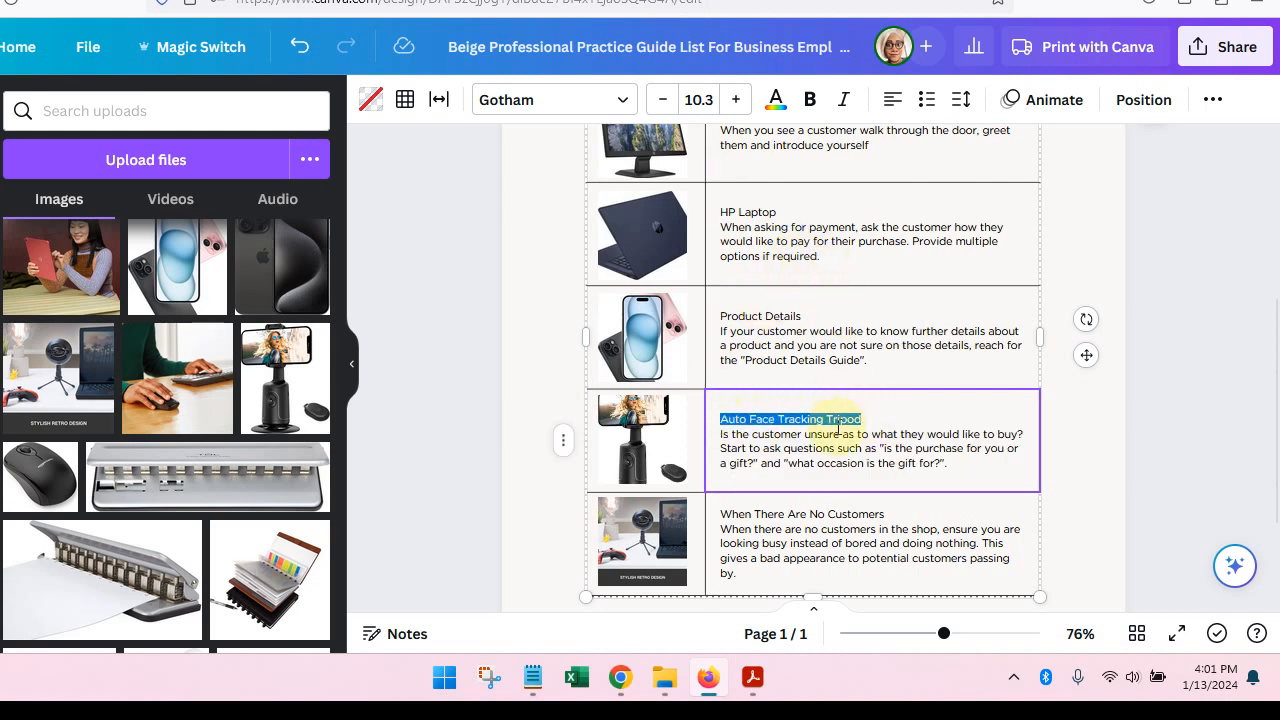
{"action": "scroll", "coordinate": [838, 432], "scroll_direction": "down", "scroll_amount": 3}
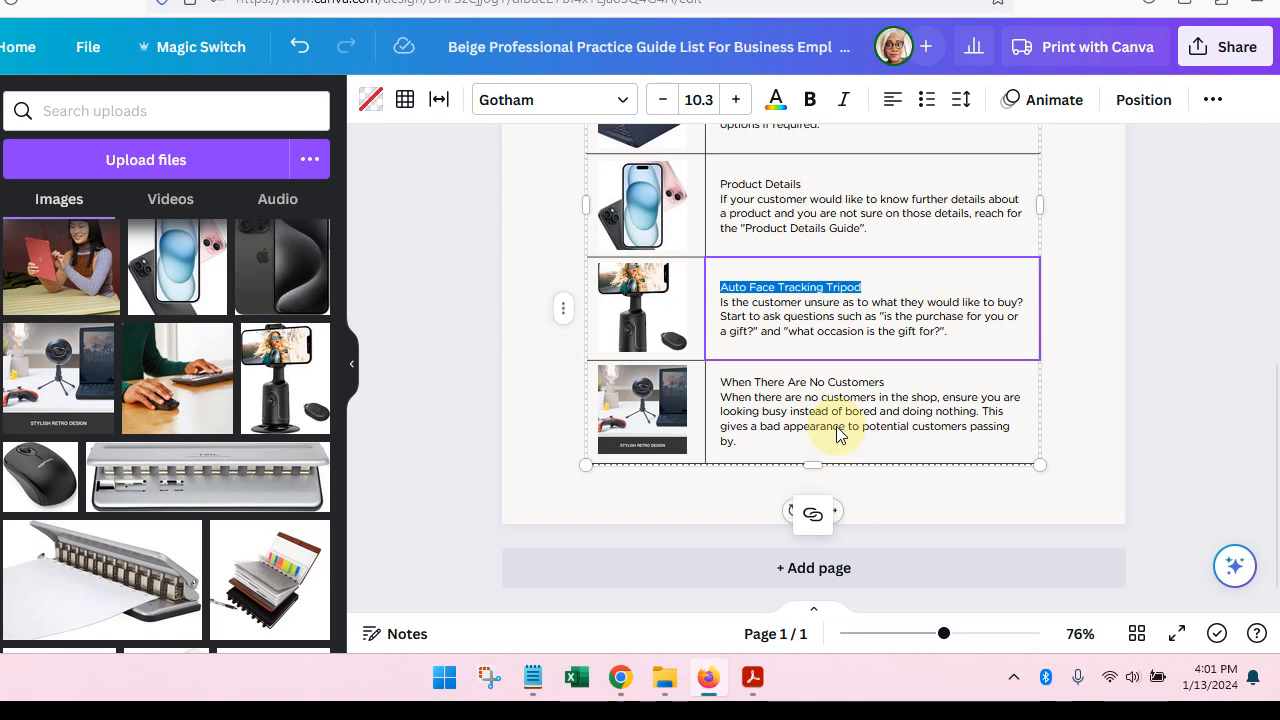
{"action": "left_click", "coordinate": [812, 514]}
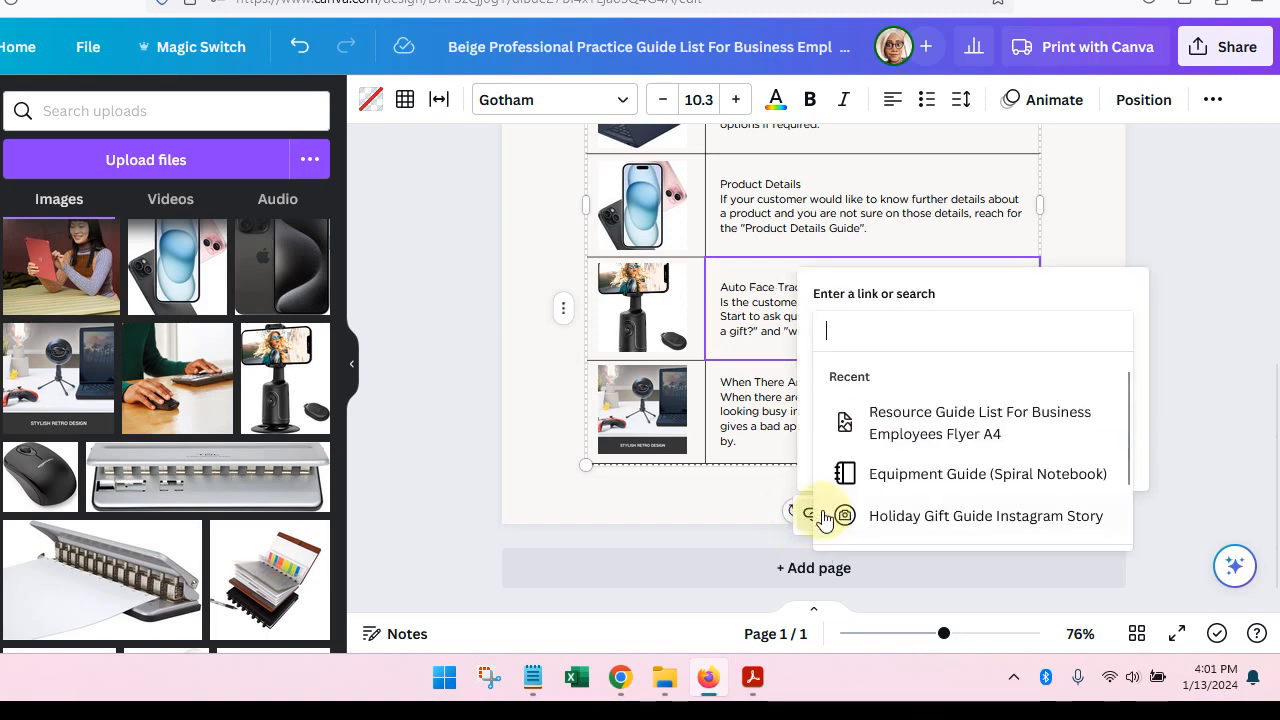
{"action": "key", "text": "ctrl+v"}
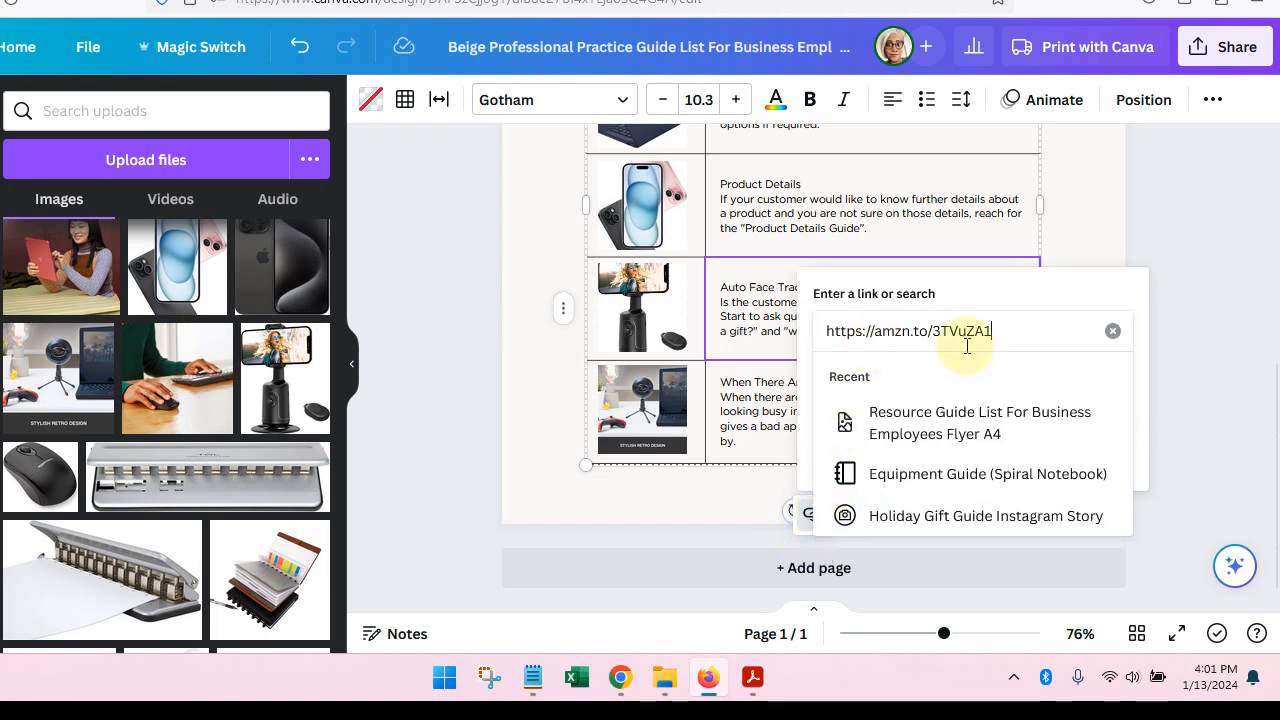
{"action": "key", "text": "Return"}
{"action": "left_click", "coordinate": [1185, 461]}
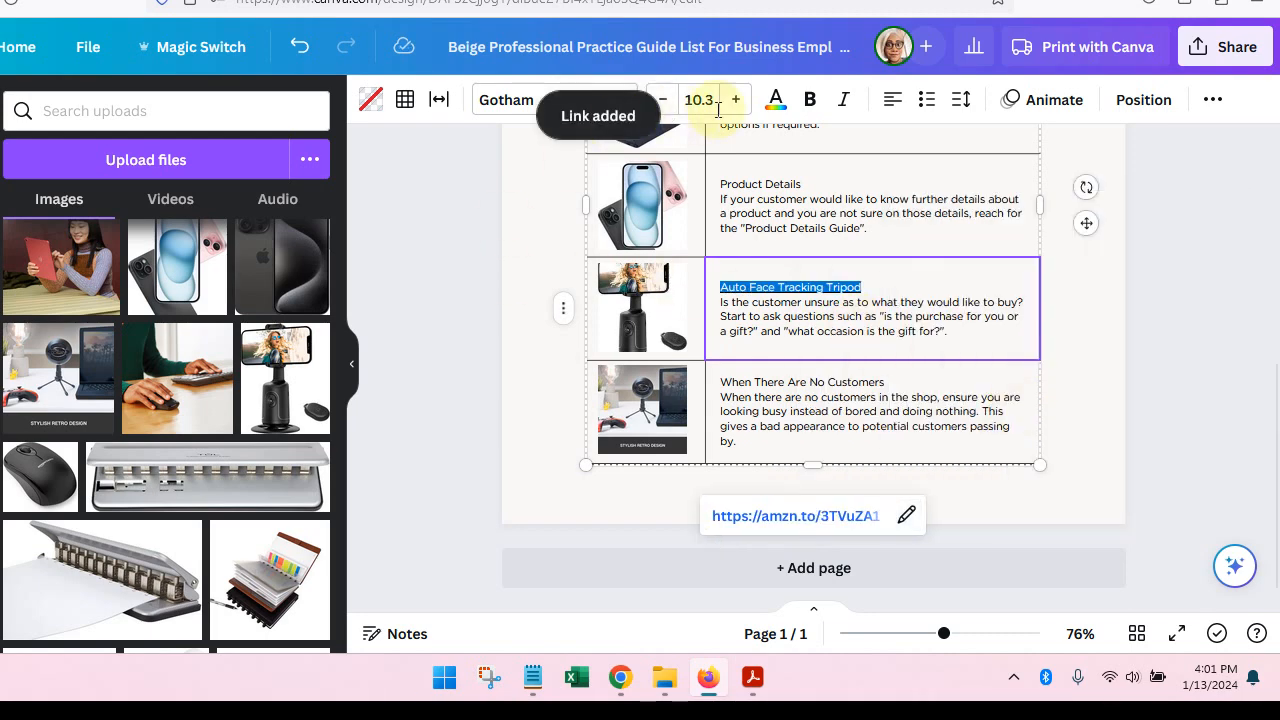
Color the linked "Auto Face Tracking Tripod" heading with the dark blue document color
{"action": "left_click", "coordinate": [775, 100]}
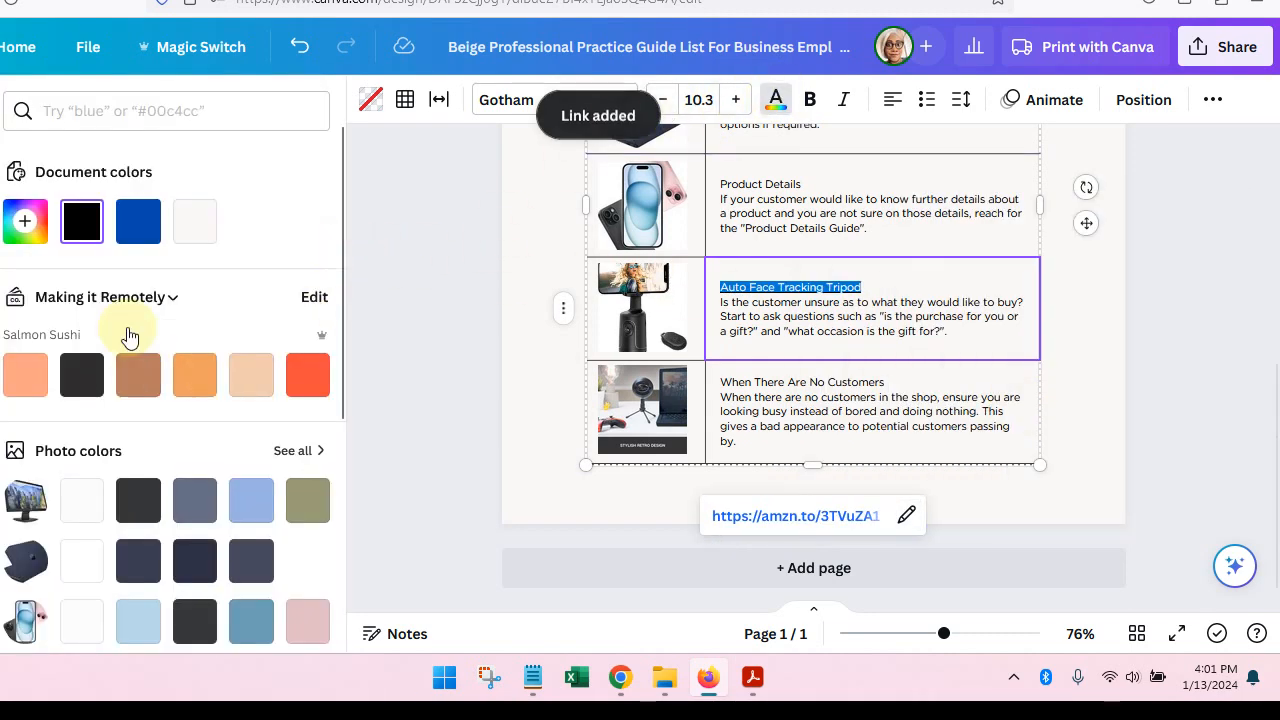
{"action": "left_click", "coordinate": [138, 221]}
{"action": "left_click", "coordinate": [877, 305]}
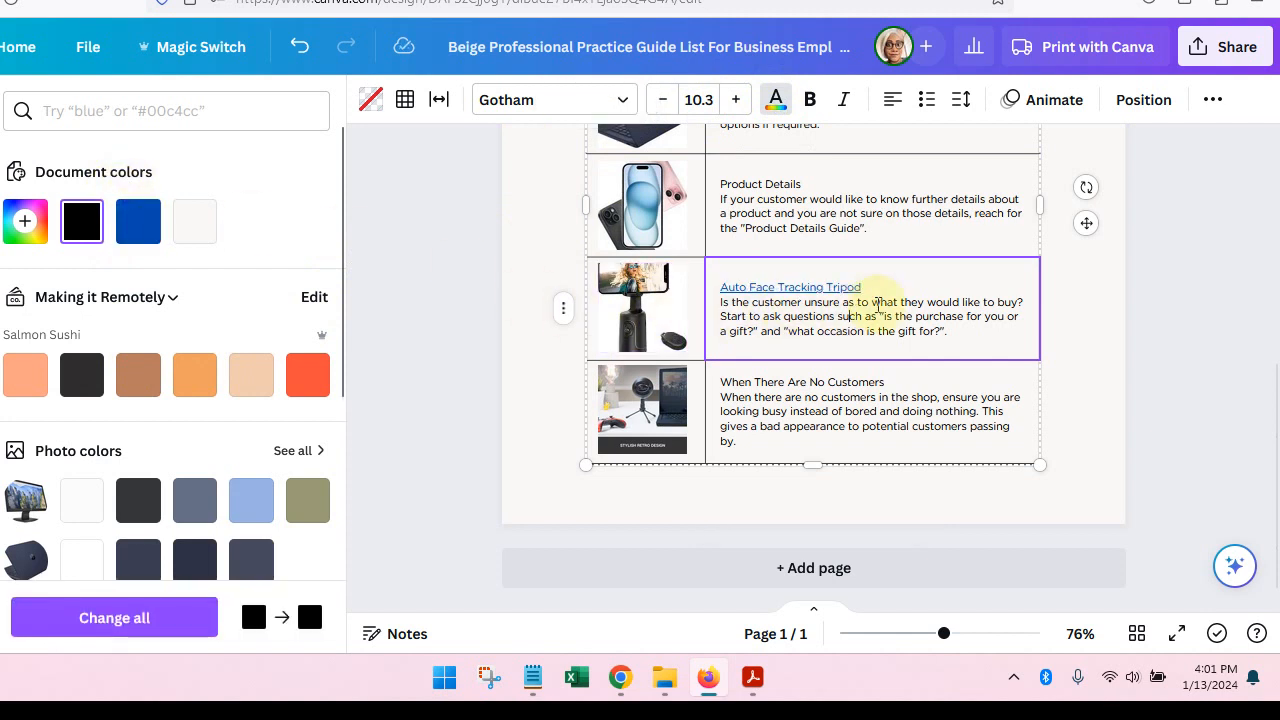
{"action": "scroll", "coordinate": [881, 305], "scroll_direction": "up", "scroll_amount": 3}
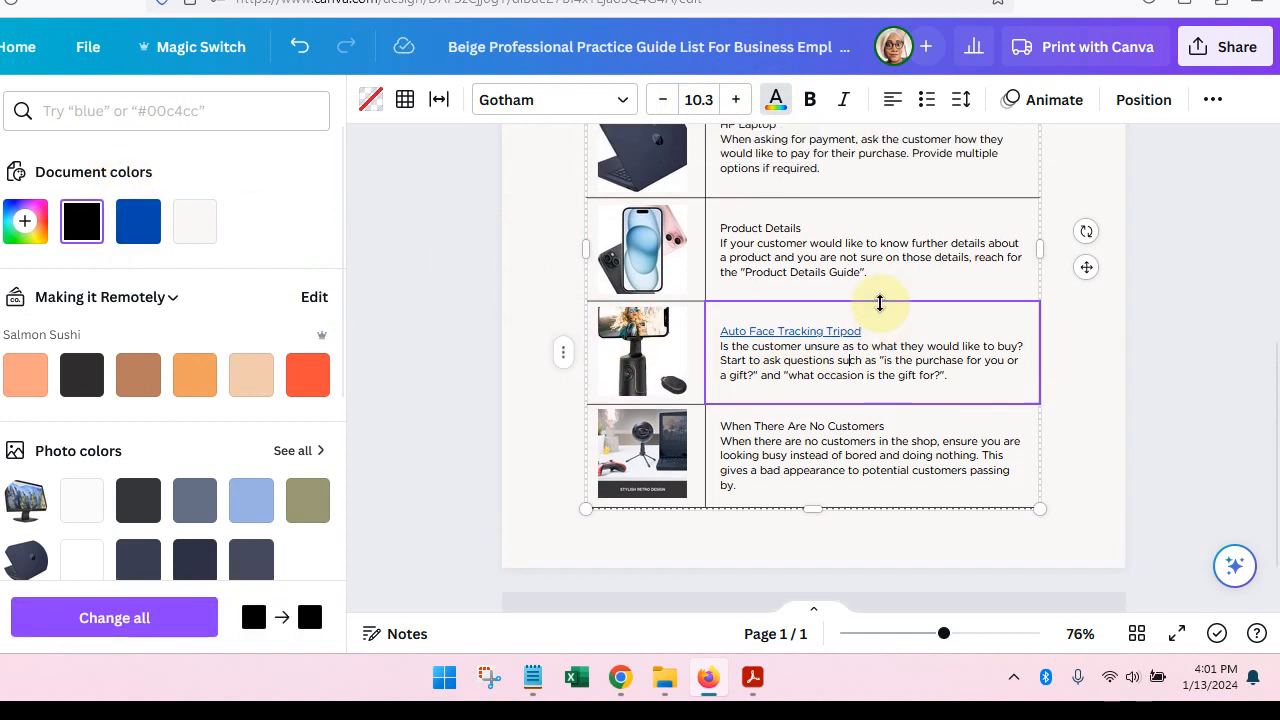
{"action": "scroll", "coordinate": [881, 308], "scroll_direction": "up", "scroll_amount": 1}
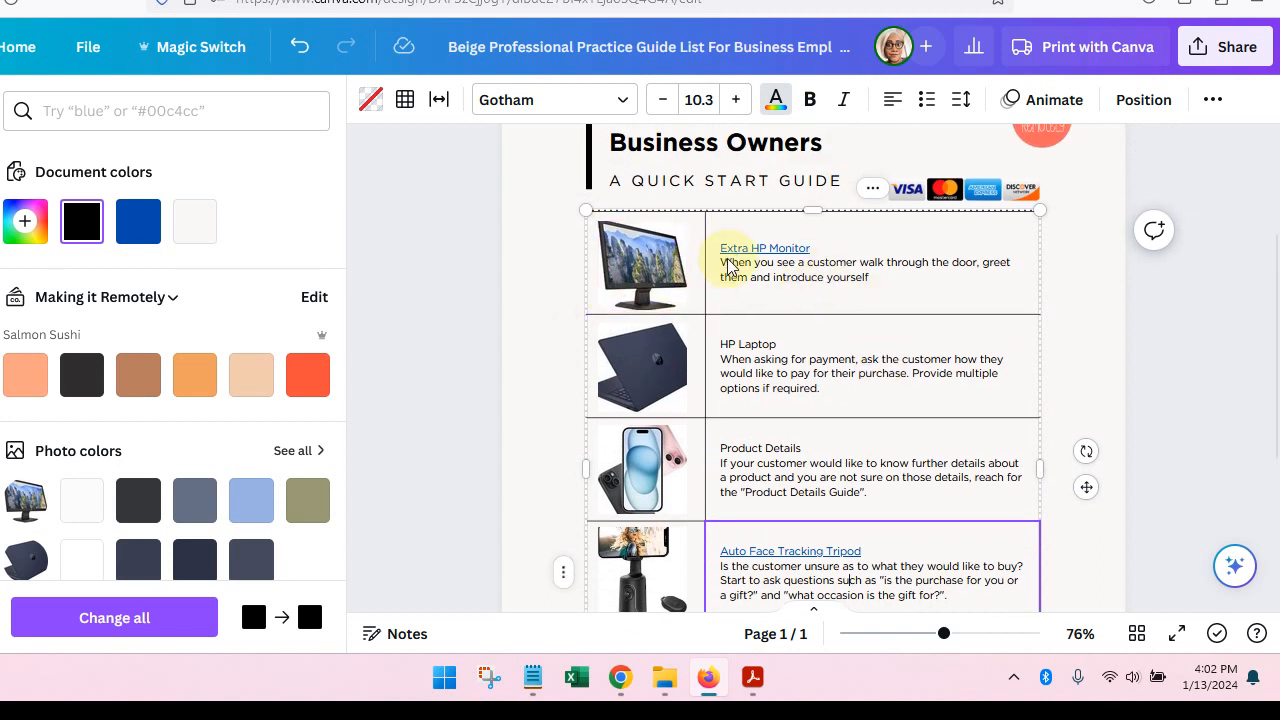
Download the flyer design as a PDF Standard file
{"action": "left_click", "coordinate": [1240, 47]}
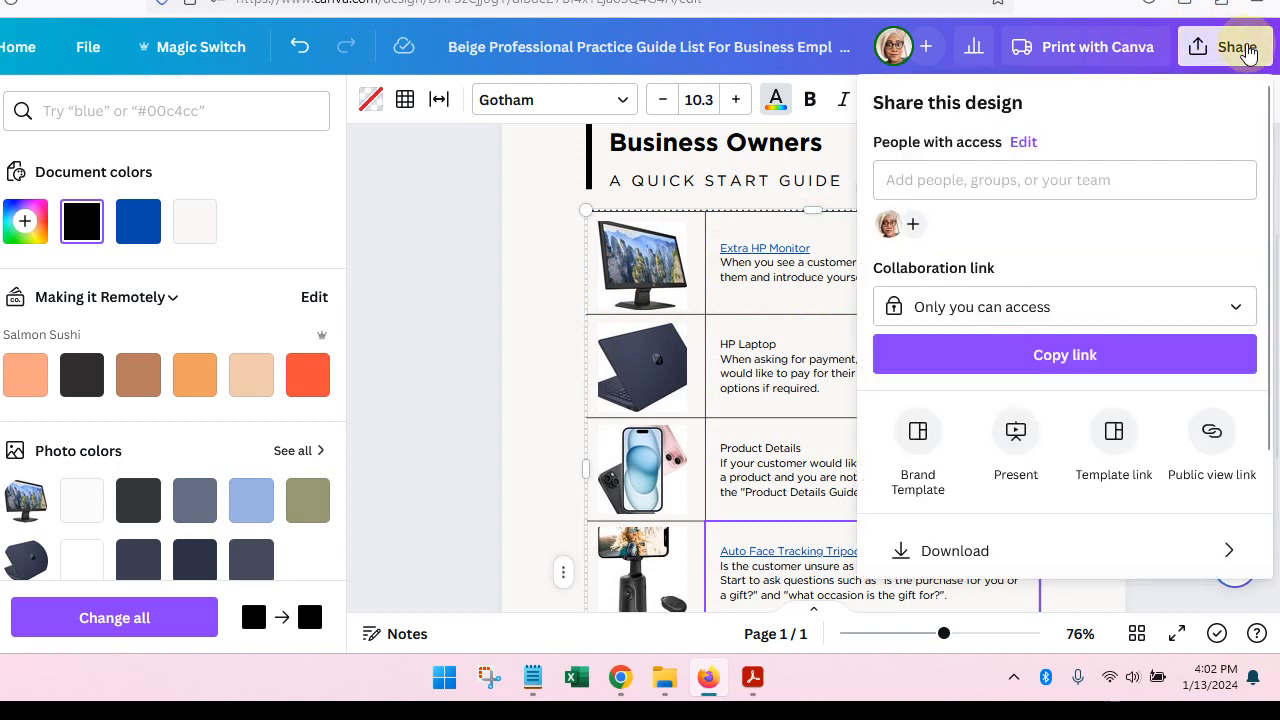
{"action": "scroll", "coordinate": [955, 505], "scroll_direction": "down", "scroll_amount": 2}
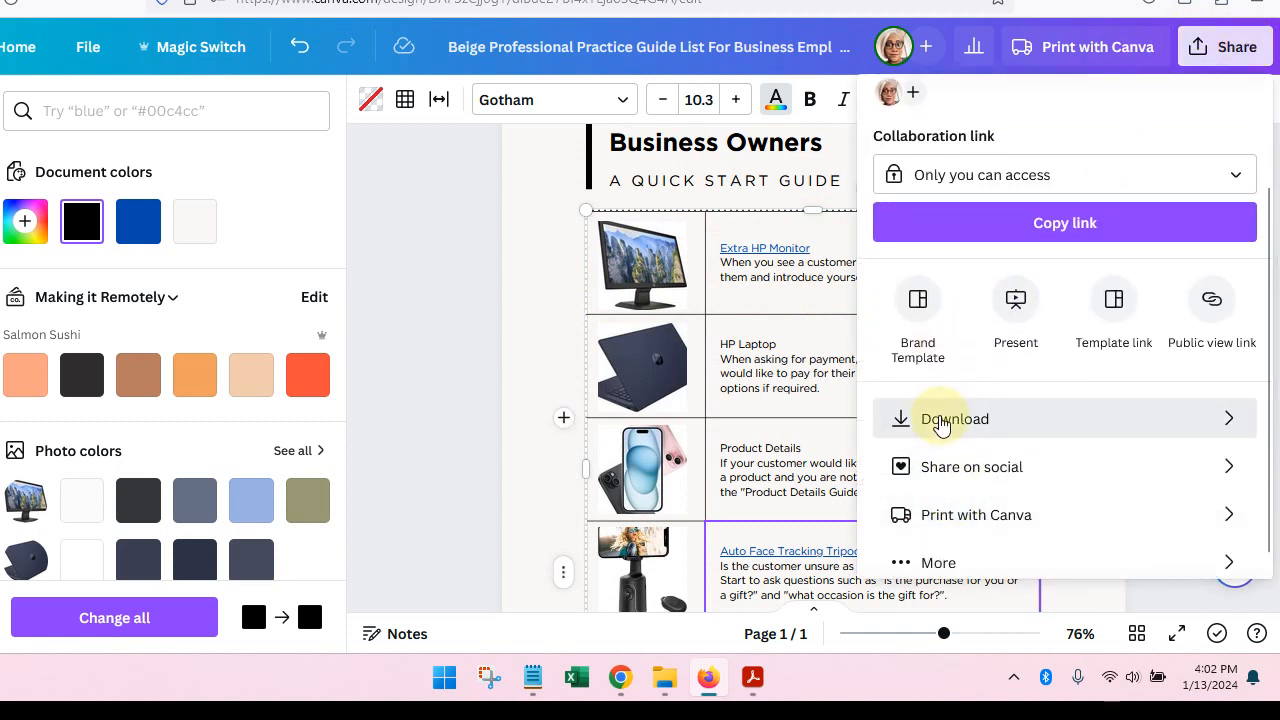
{"action": "left_click", "coordinate": [940, 420]}
{"action": "left_click", "coordinate": [960, 182]}
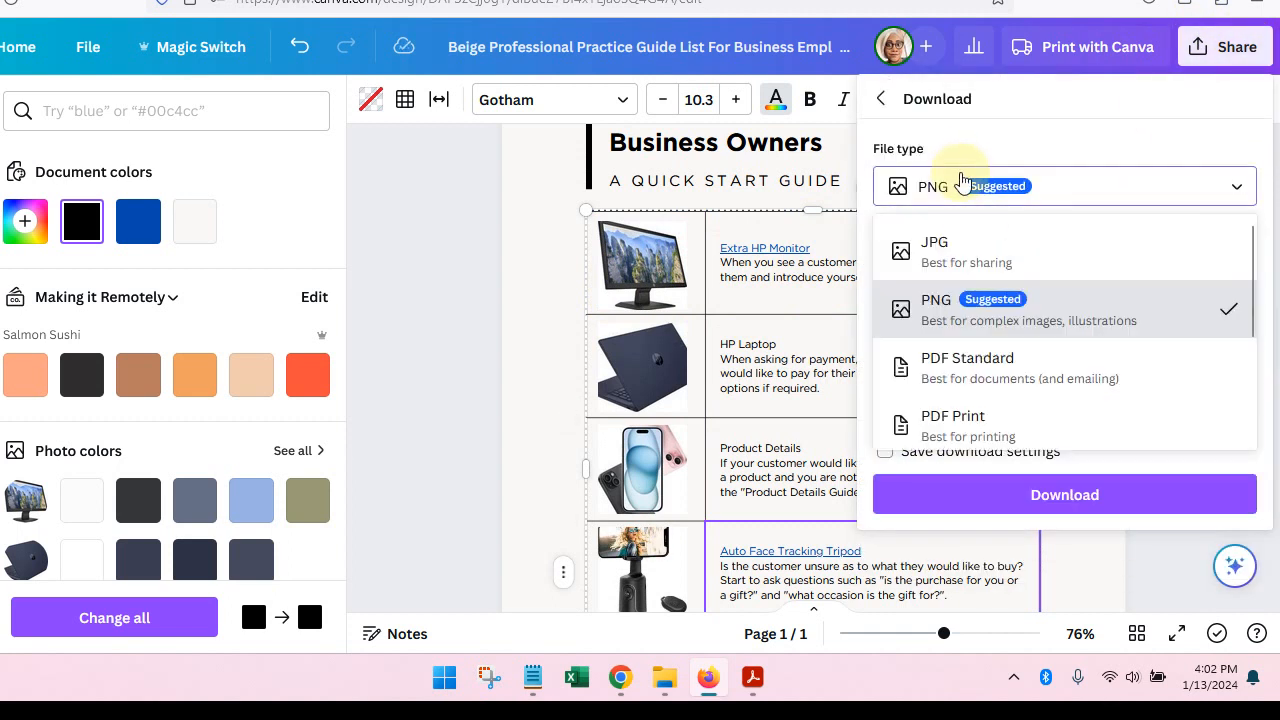
{"action": "left_click", "coordinate": [980, 362]}
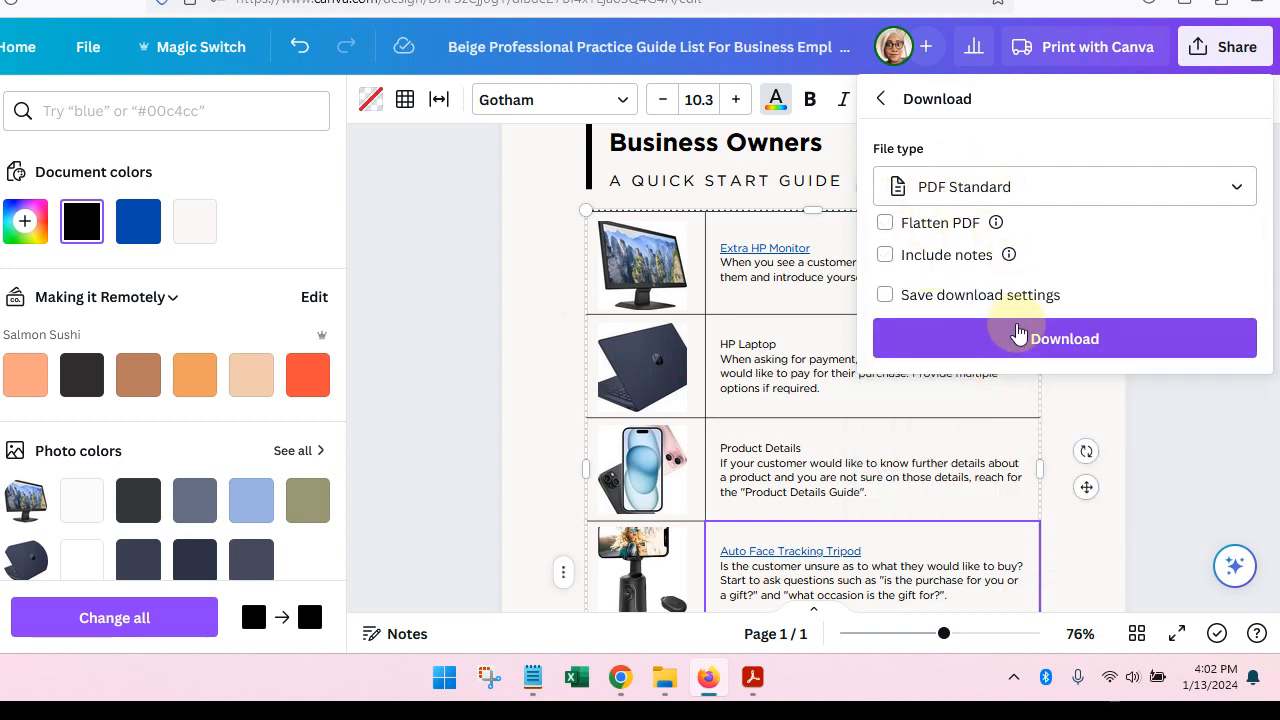
{"action": "left_click", "coordinate": [1019, 336]}
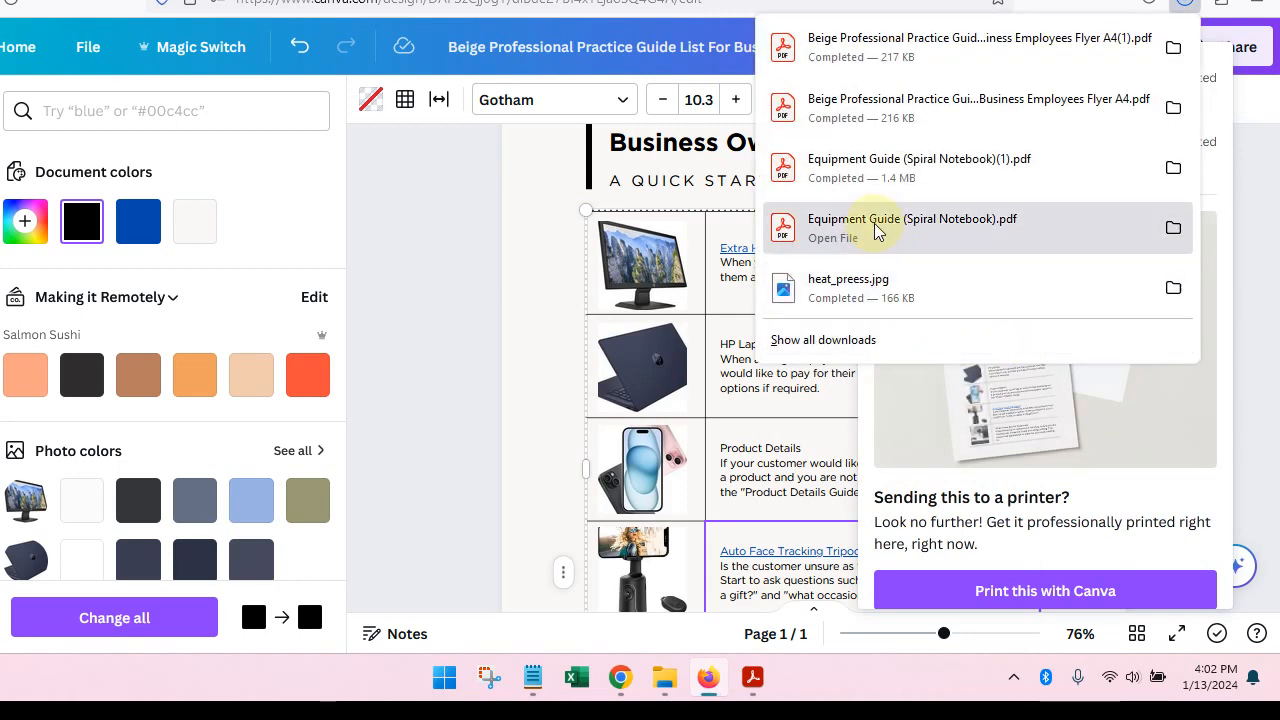
Switch to Acrobat, close the outdated flyer PDF and return to the Canva design in the browser
{"action": "left_click", "coordinate": [753, 677]}
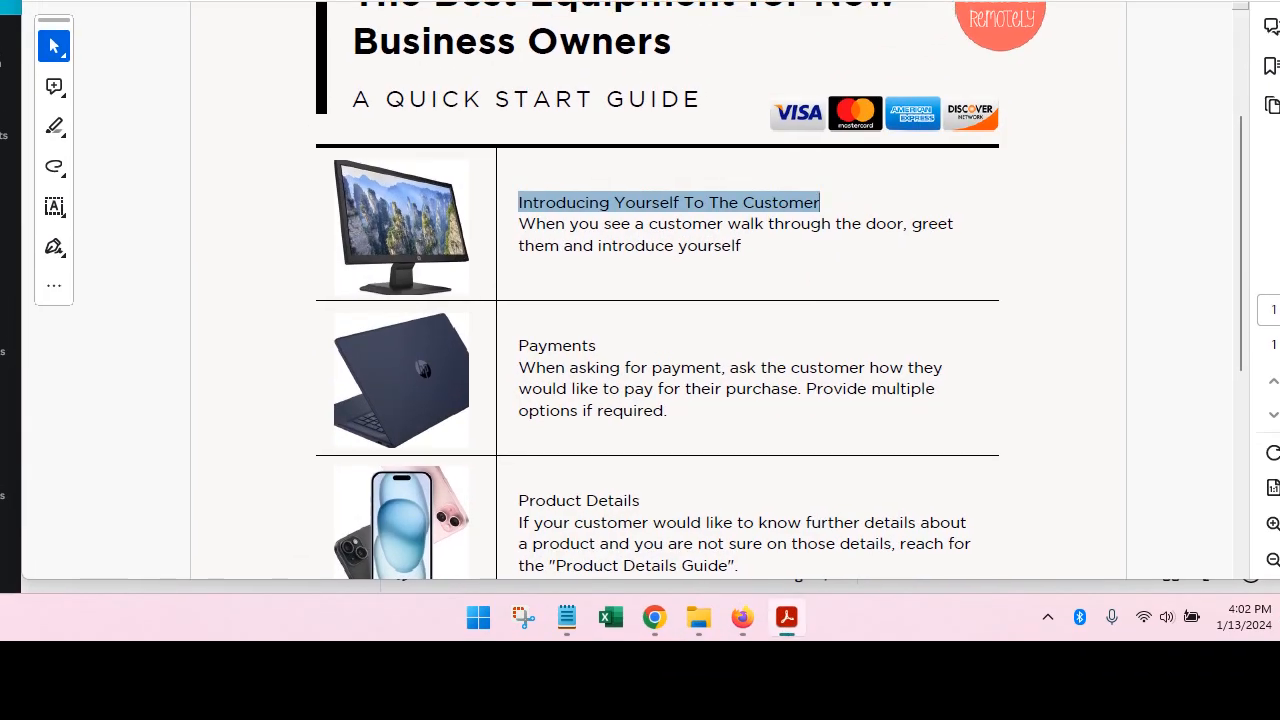
{"action": "key", "text": "ctrl+w"}
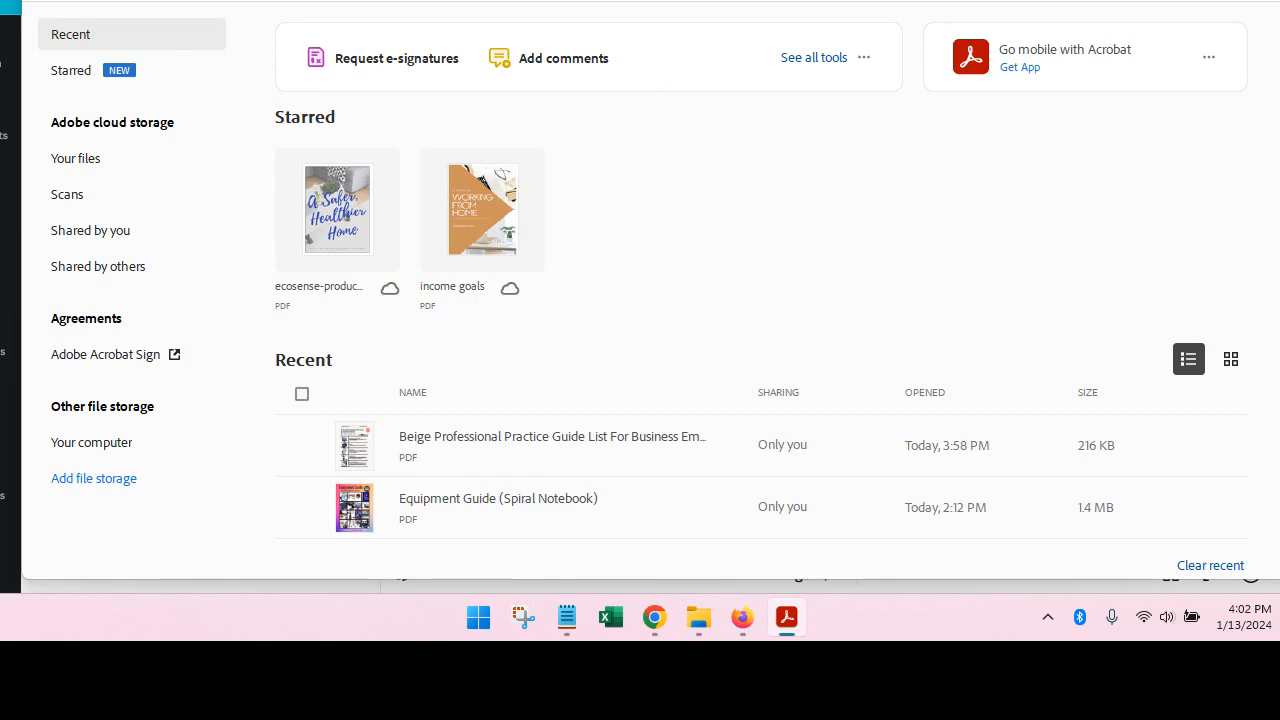
{"action": "left_click", "coordinate": [1119, 0]}
{"action": "left_click", "coordinate": [1119, 0]}
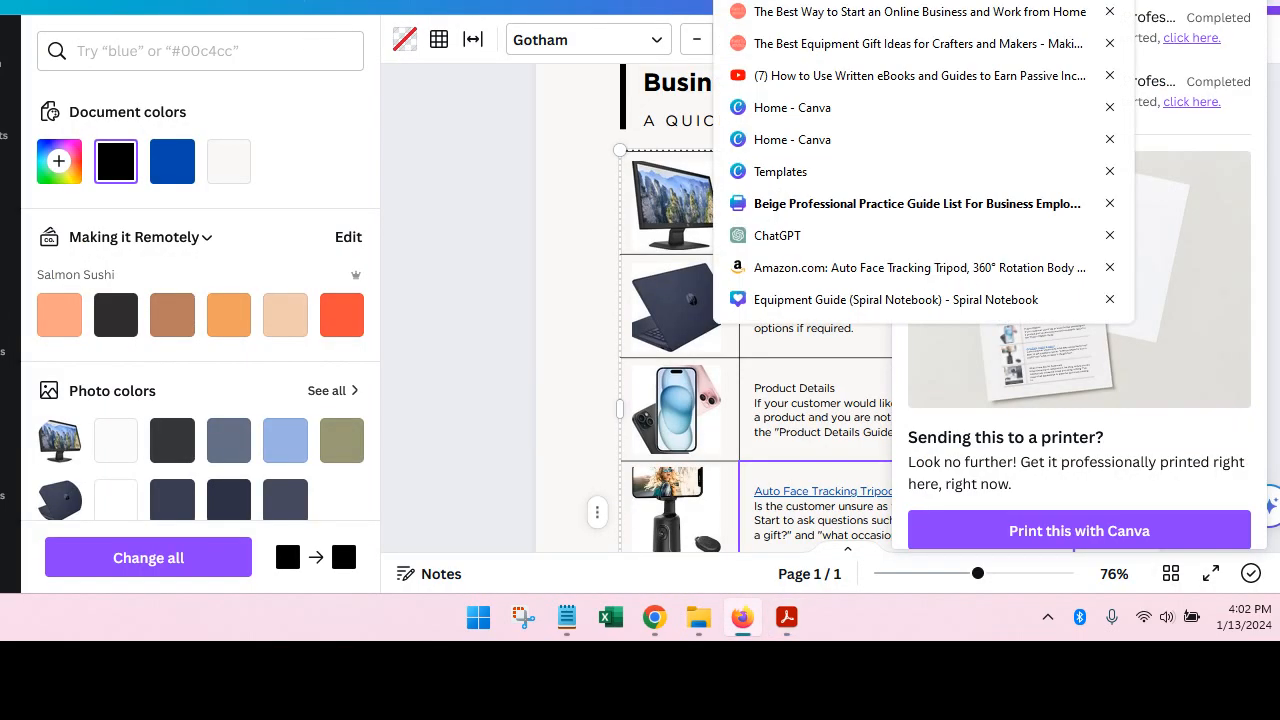
{"action": "left_click", "coordinate": [1119, 0]}
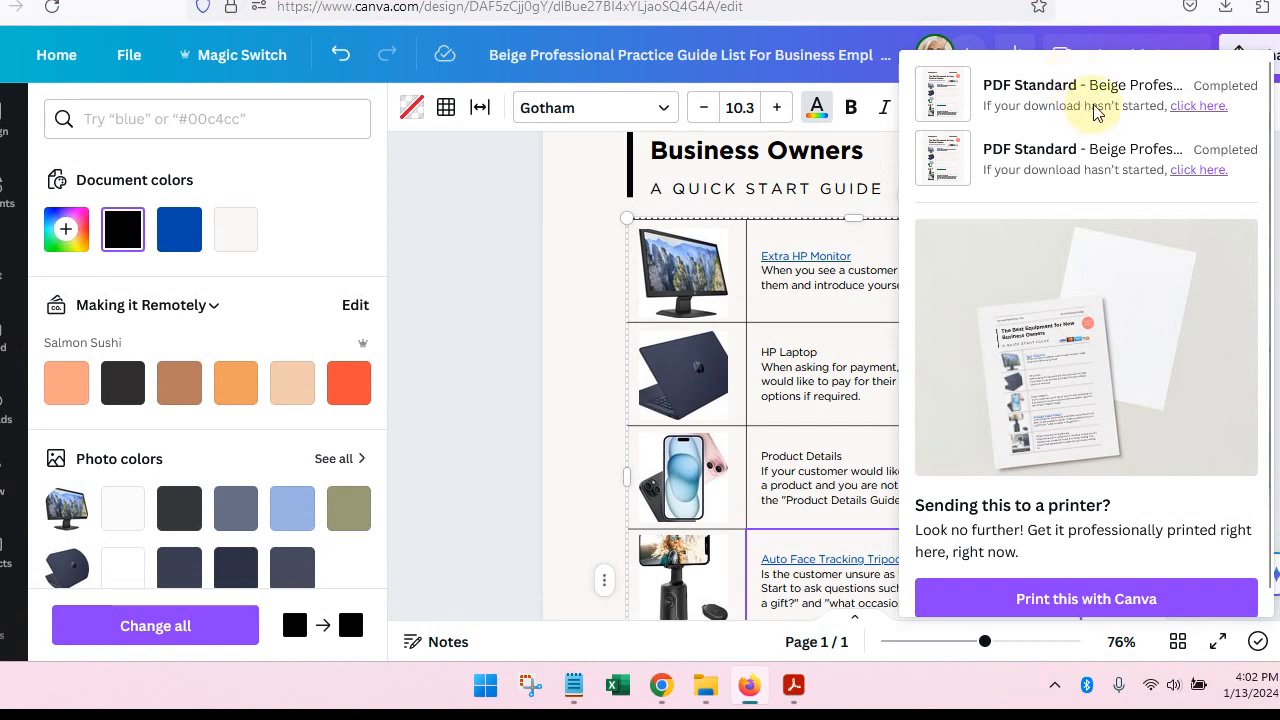
Download the flyer PDF again and open the newest copy in Acrobat to check its linked headings and images
{"action": "left_click", "coordinate": [1188, 118]}
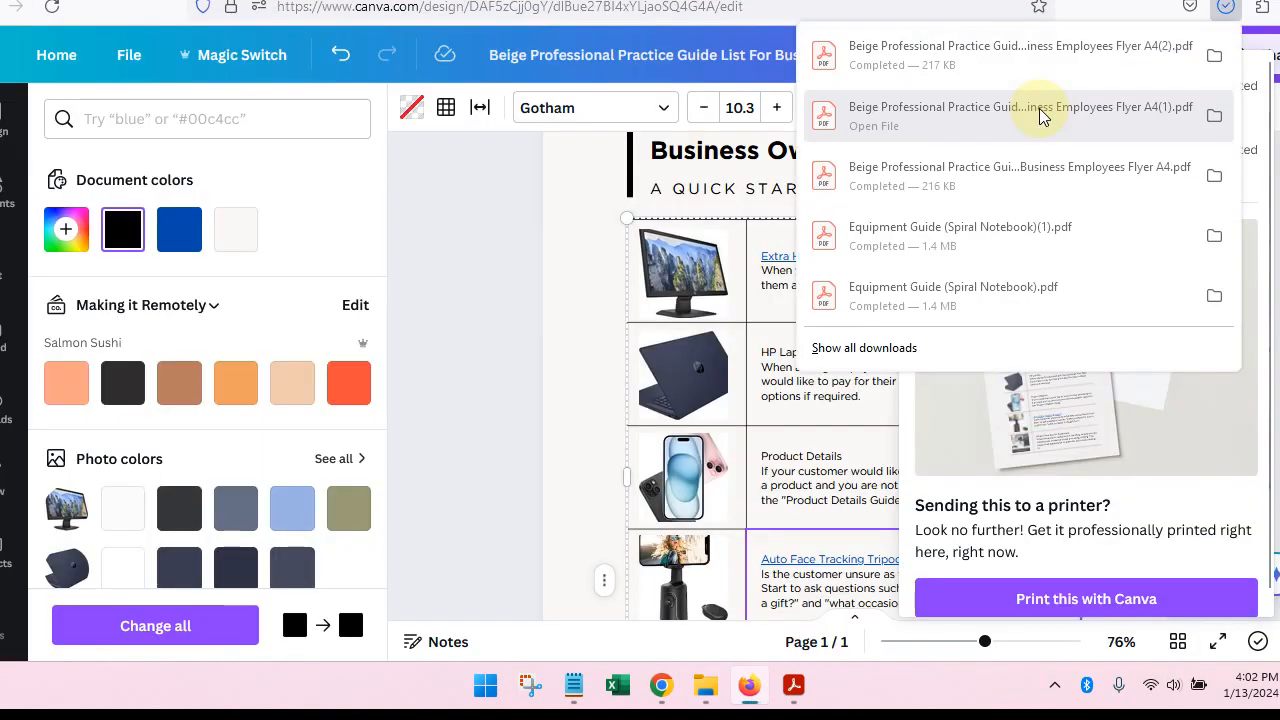
{"action": "left_click", "coordinate": [900, 55]}
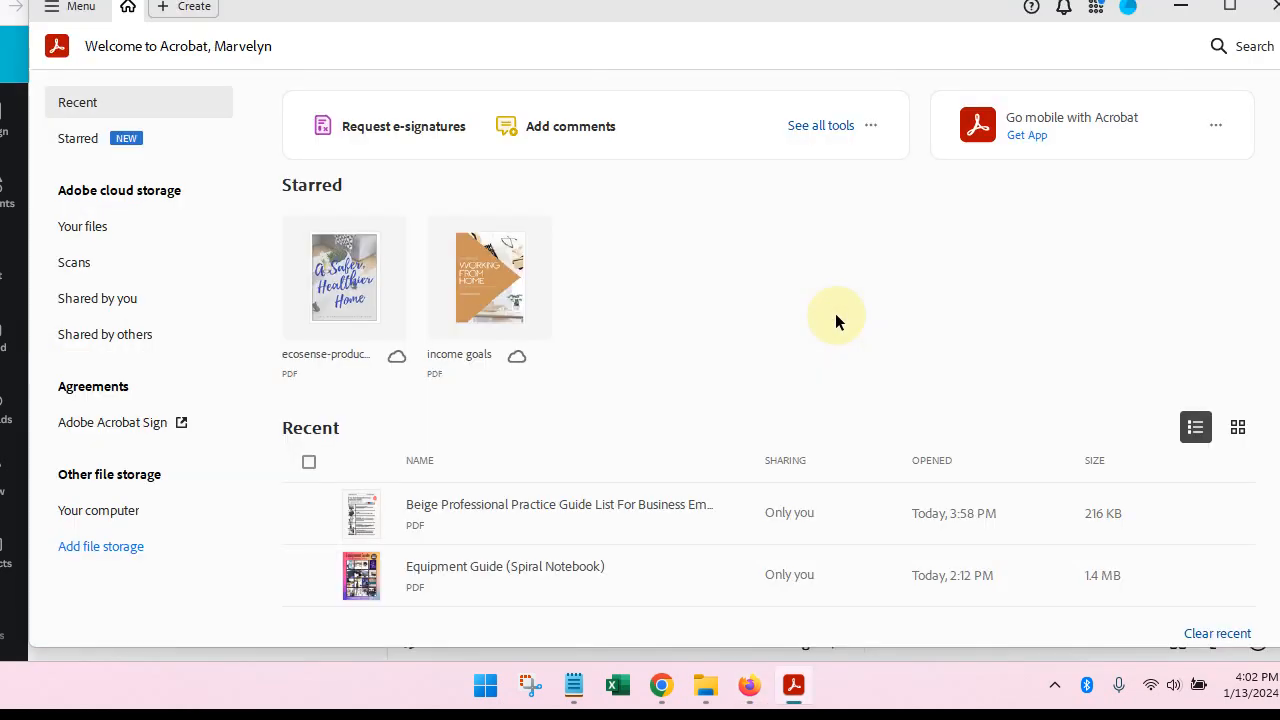
{"action": "scroll", "coordinate": [835, 314], "scroll_direction": "down", "scroll_amount": 3}
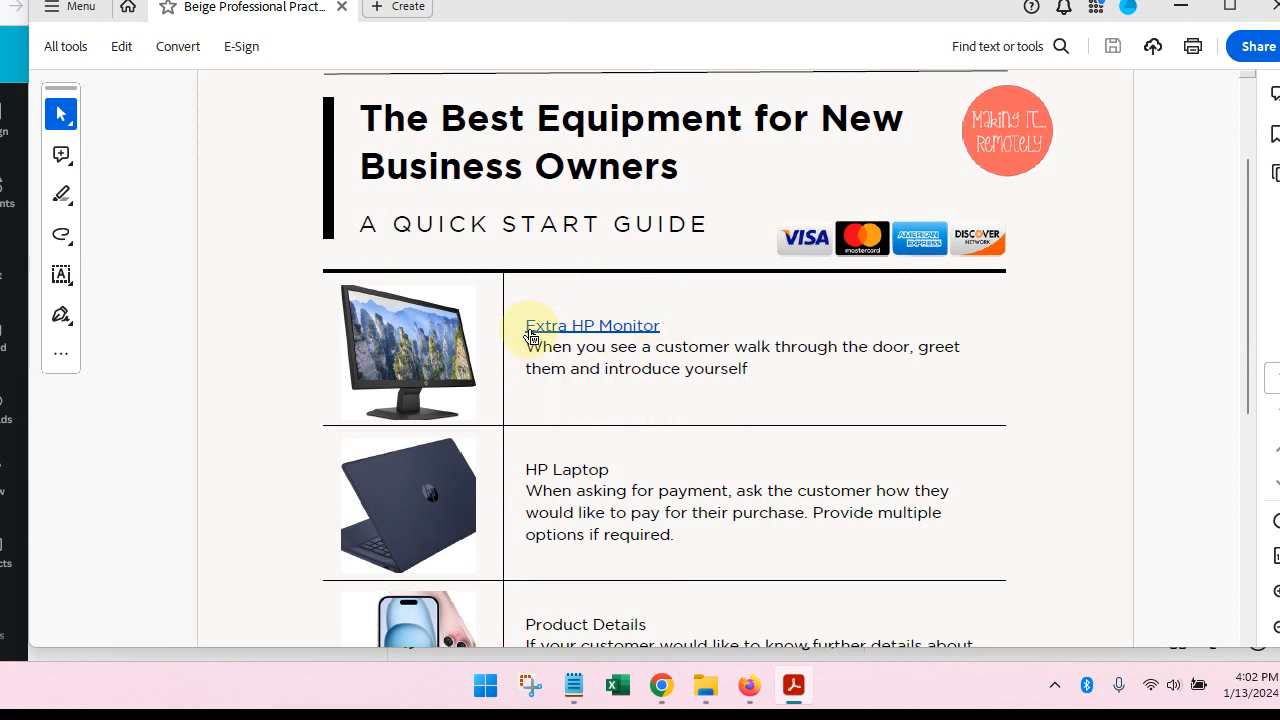
{"action": "scroll", "coordinate": [420, 400], "scroll_direction": "down", "scroll_amount": 5}
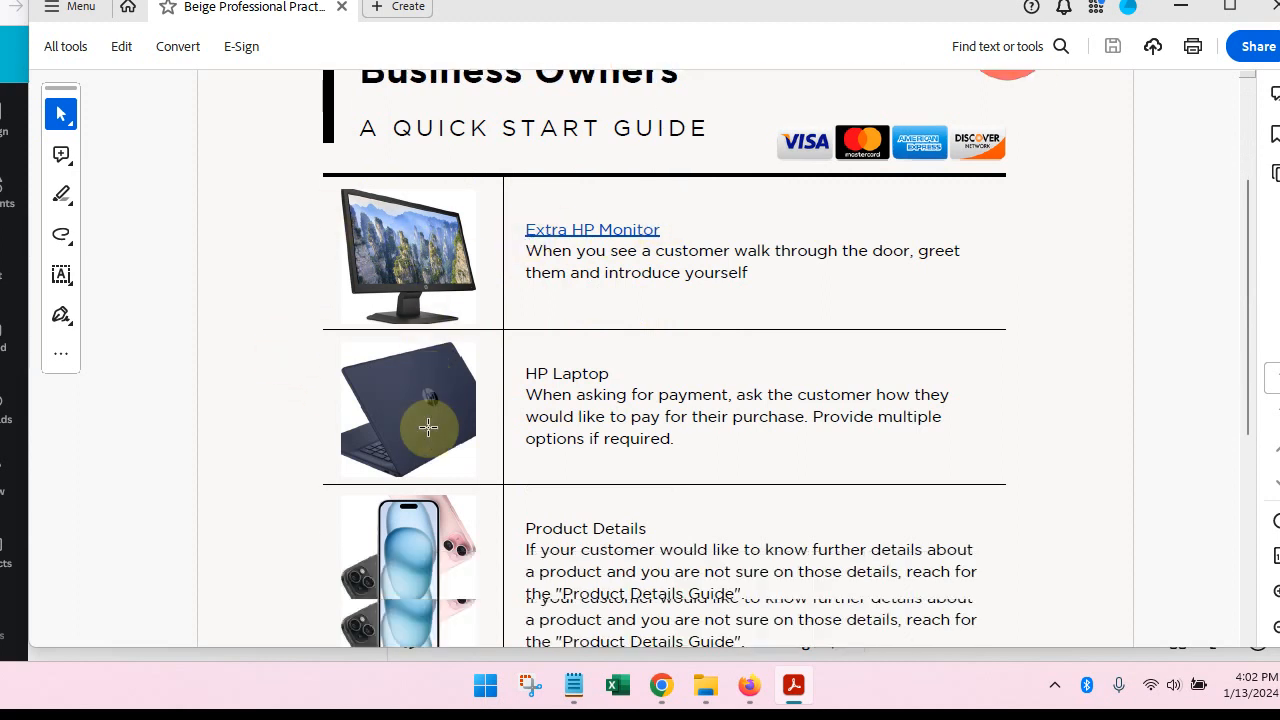
{"action": "scroll", "coordinate": [403, 541], "scroll_direction": "down", "scroll_amount": 1}
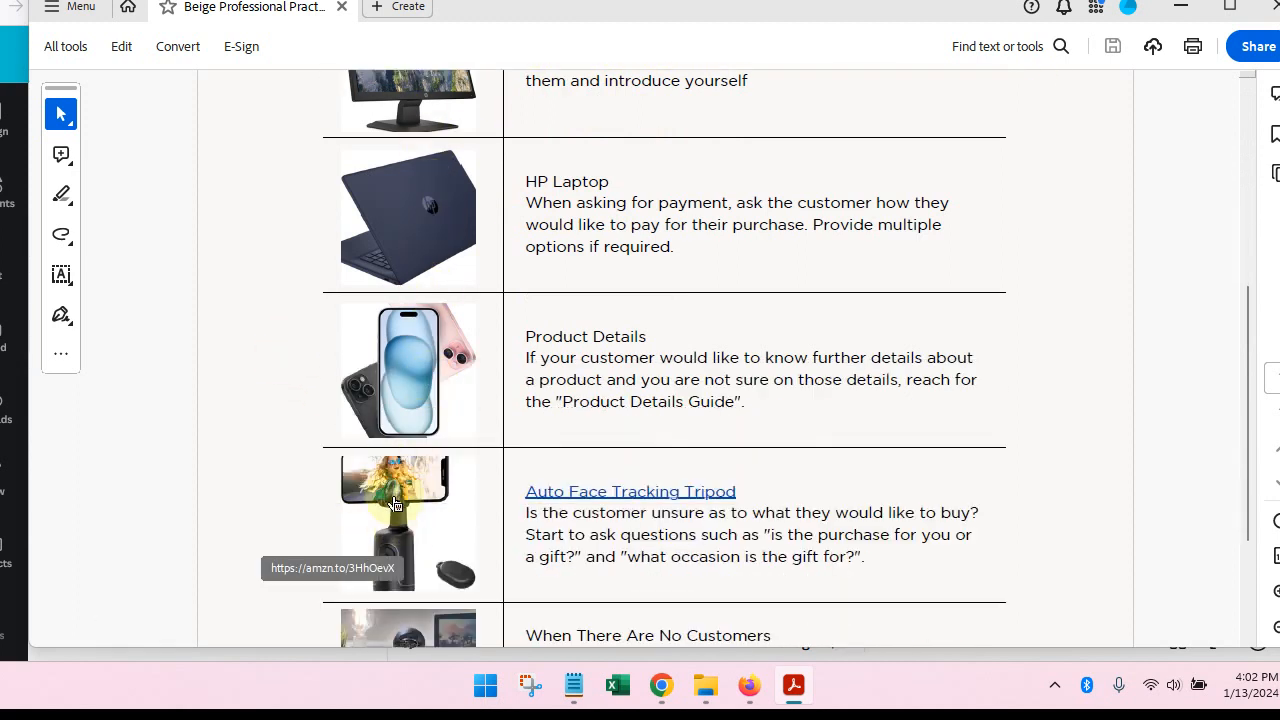
Test the tripod image's link in the PDF by reviewing its Amazon product page, and return to the Canva design with the download notices dismissed
{"action": "left_click", "coordinate": [410, 498]}
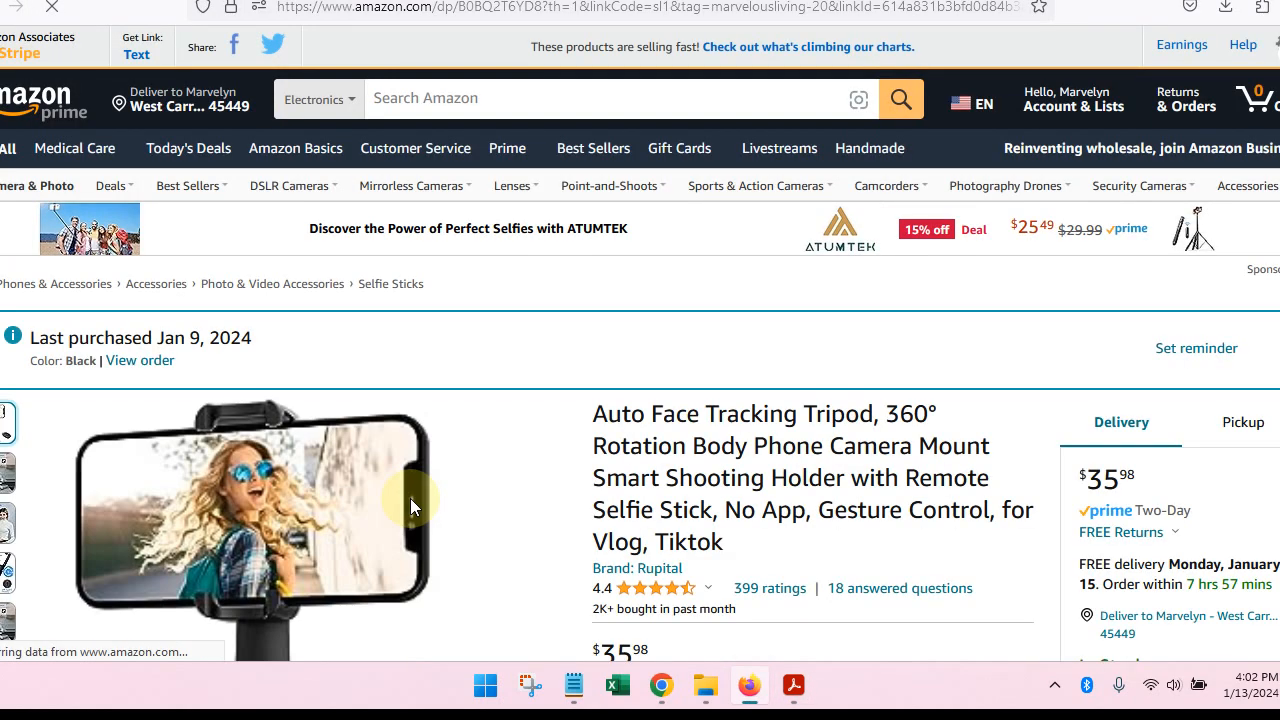
{"action": "scroll", "coordinate": [395, 537], "scroll_direction": "down", "scroll_amount": 2}
{"action": "scroll", "coordinate": [395, 537], "scroll_direction": "down", "scroll_amount": 1}
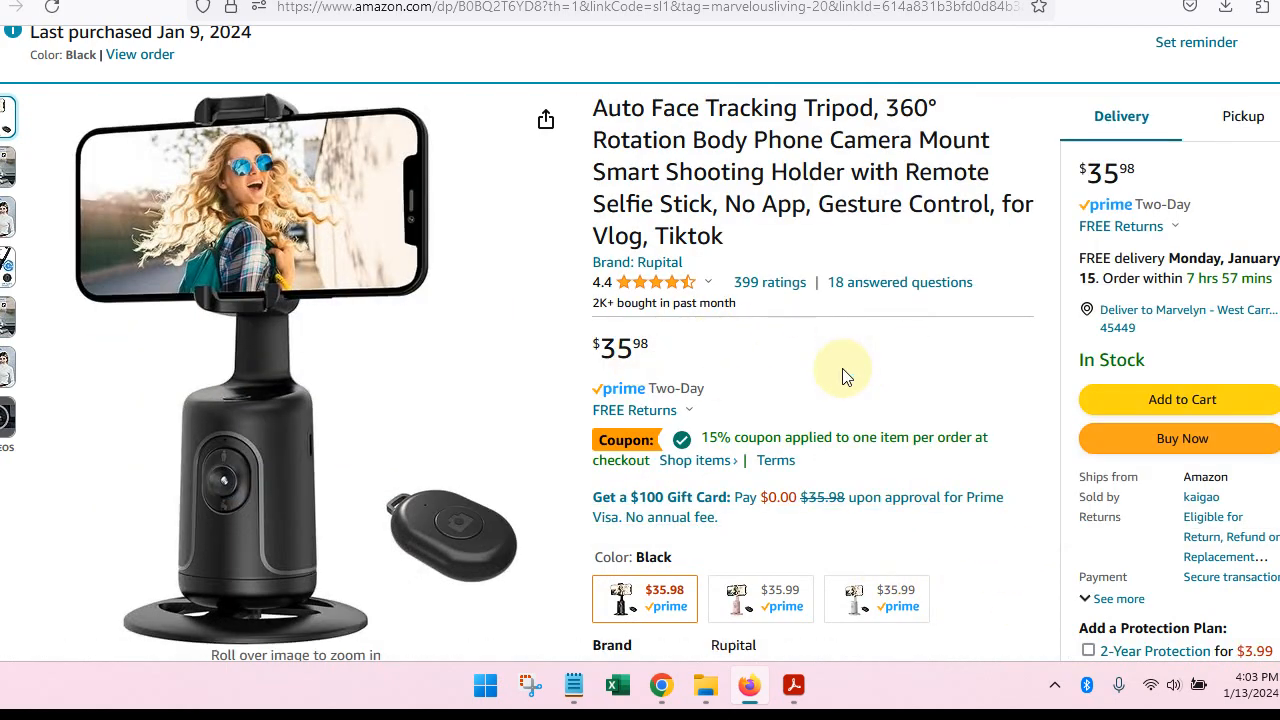
{"action": "scroll", "coordinate": [843, 376], "scroll_direction": "up", "scroll_amount": 3}
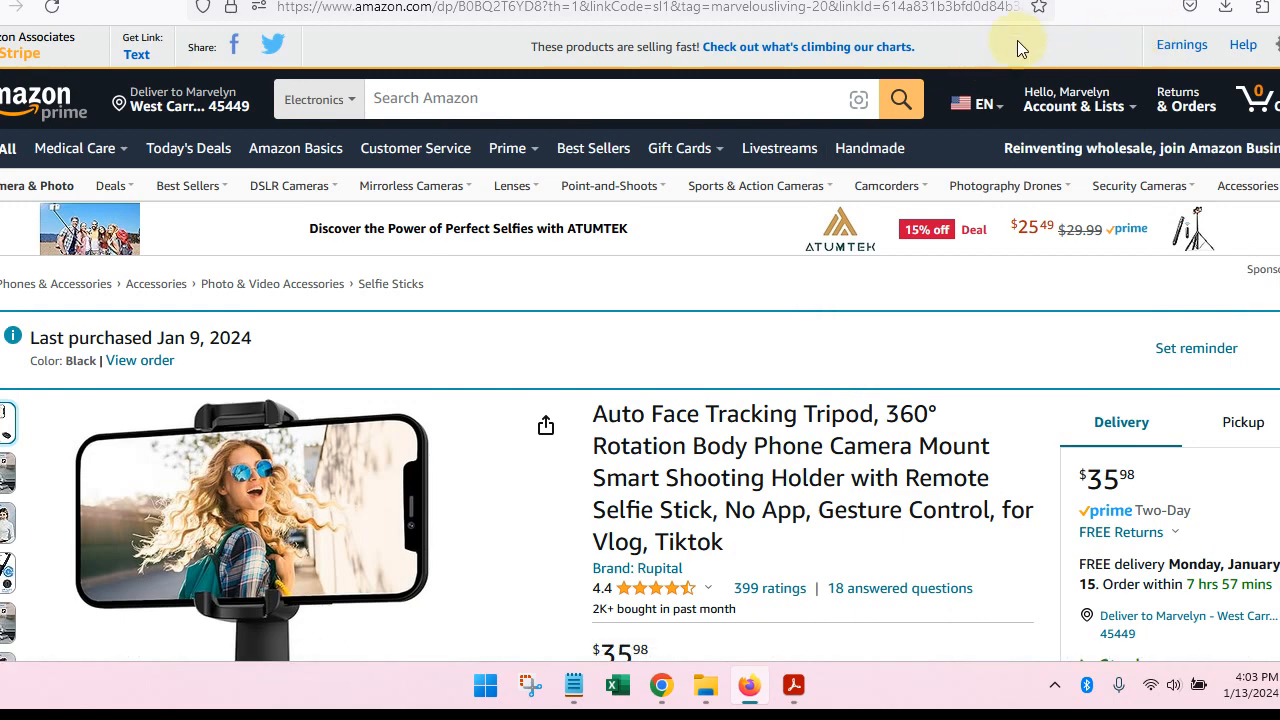
{"action": "left_click", "coordinate": [560, 2]}
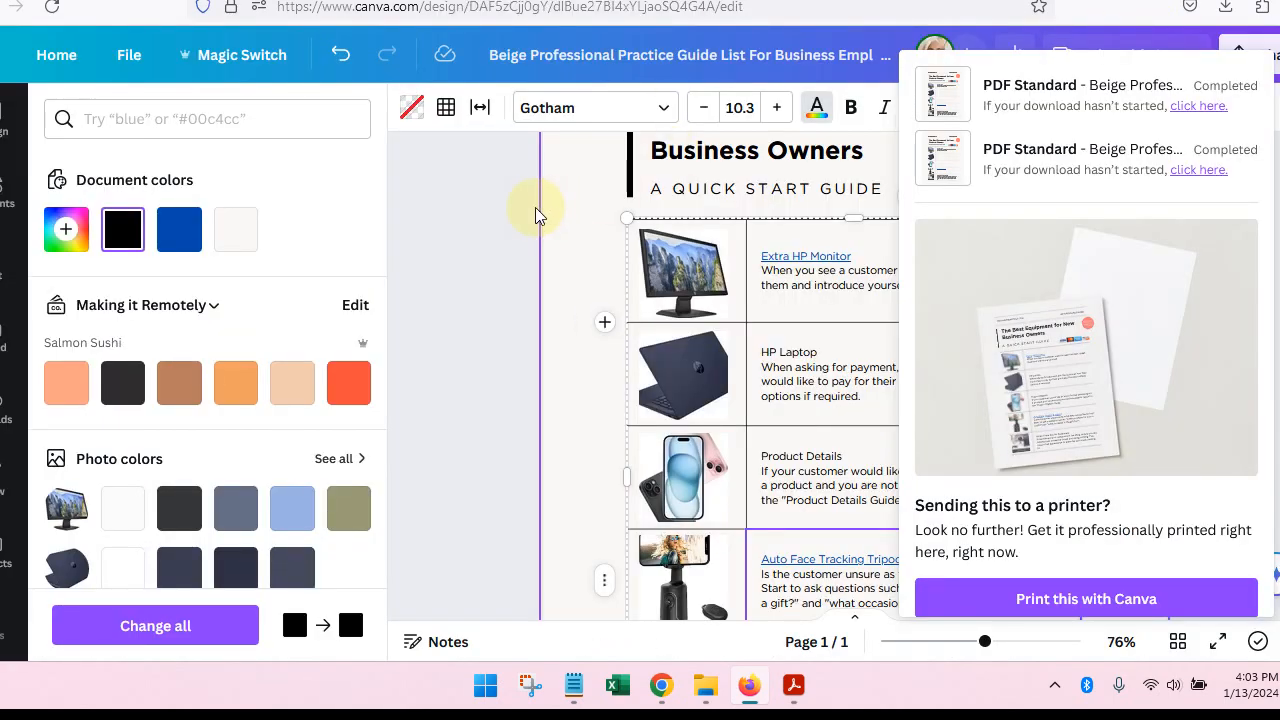
{"action": "left_click", "coordinate": [496, 231]}
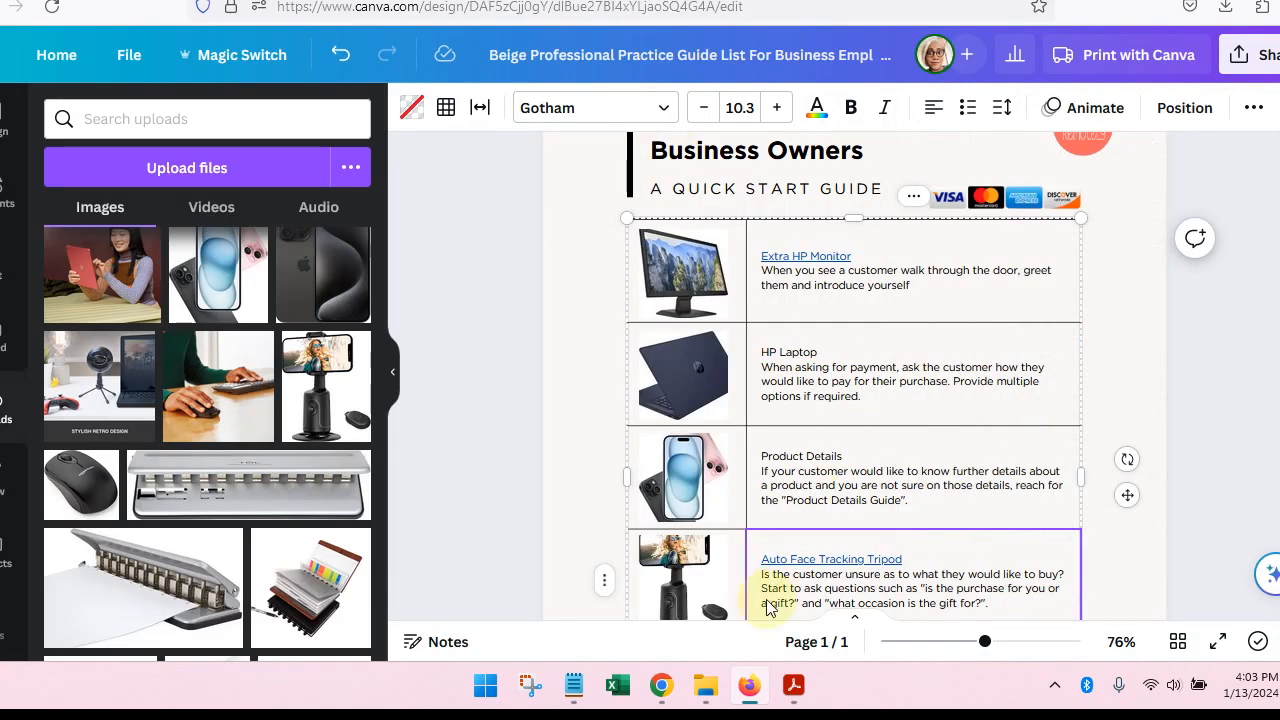
Switch to Acrobat to review the upper part of the flyer PDF, and return to the Canva design with the table deselected
{"action": "left_click", "coordinate": [797, 699]}
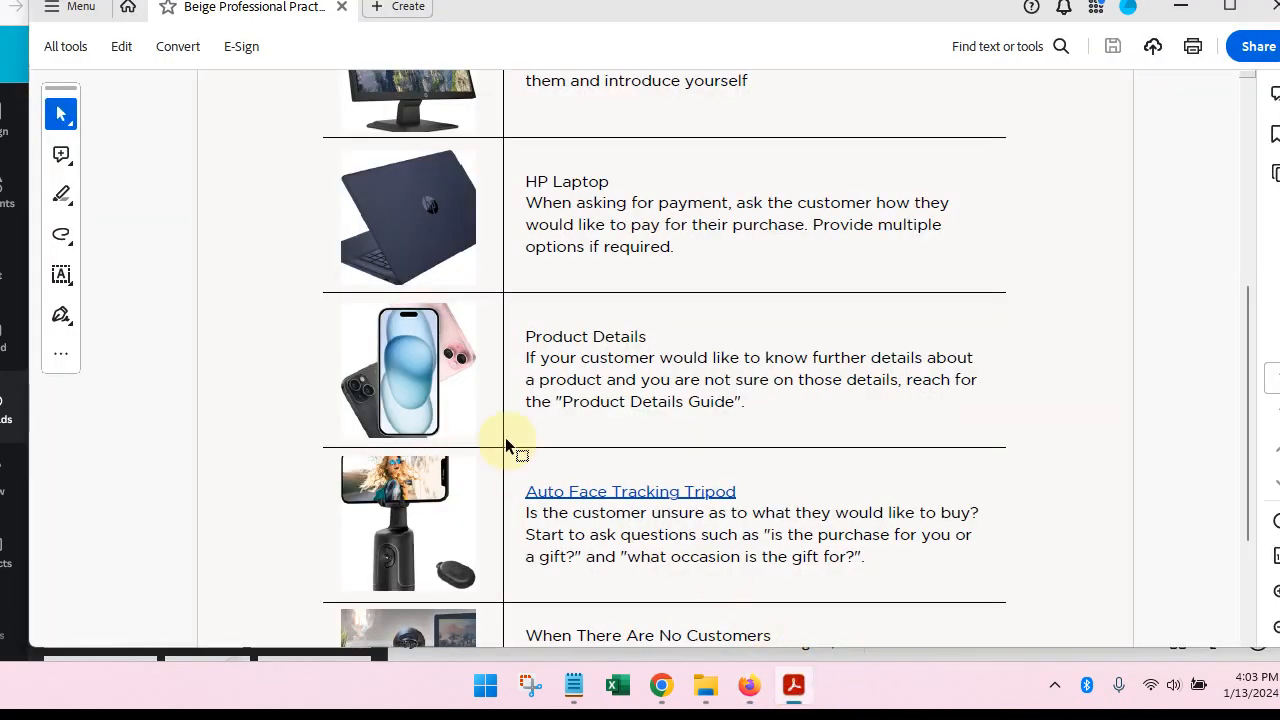
{"action": "scroll", "coordinate": [517, 514], "scroll_direction": "up", "scroll_amount": 5}
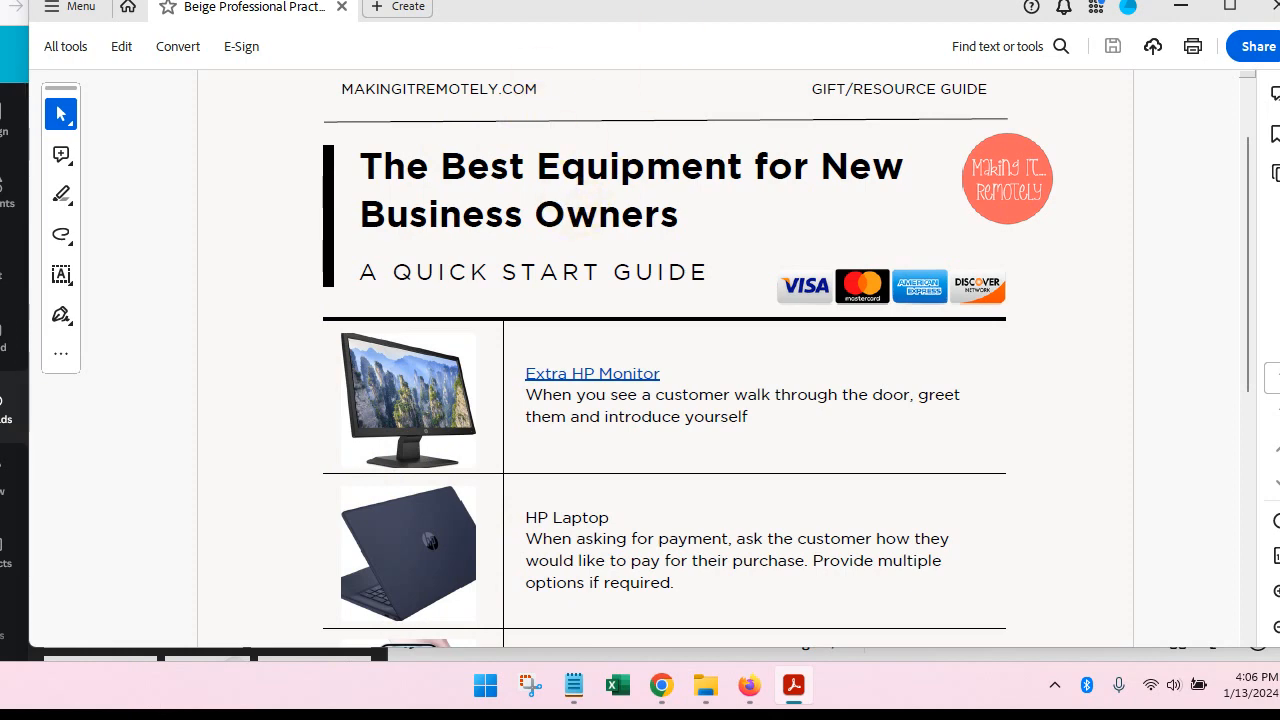
{"action": "key", "text": "alt+Tab"}
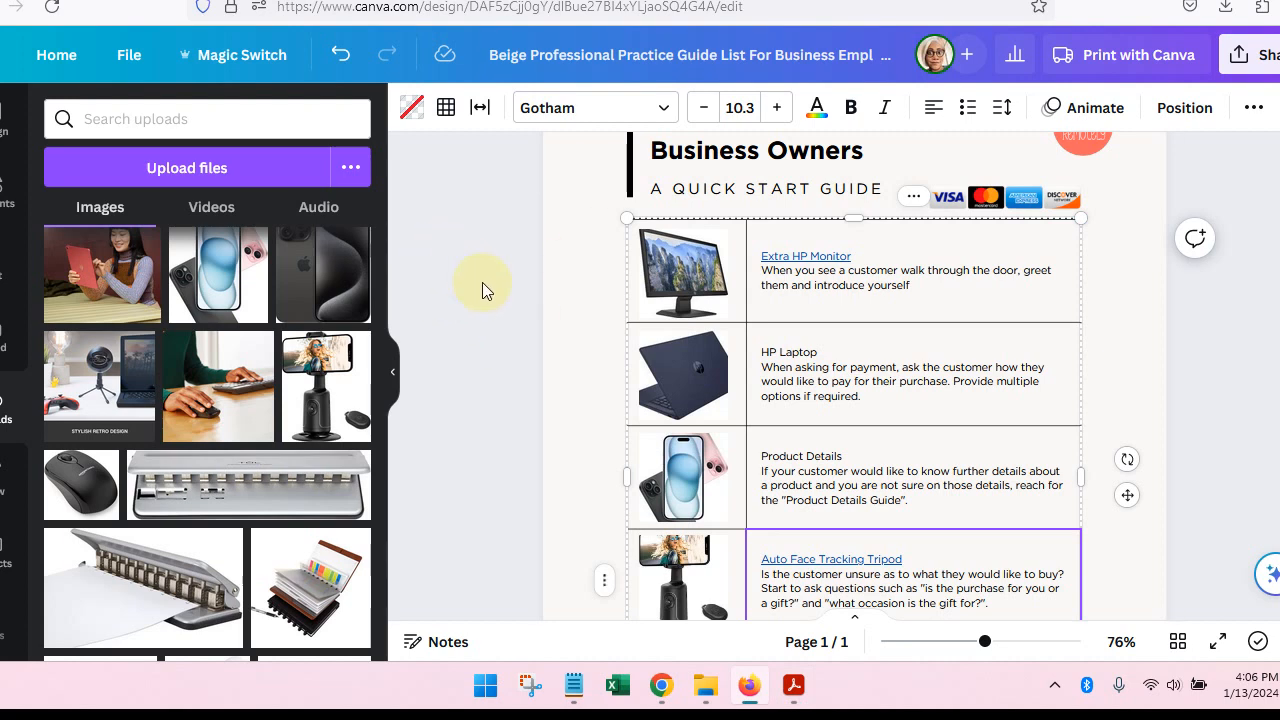
{"action": "left_click", "coordinate": [482, 282]}
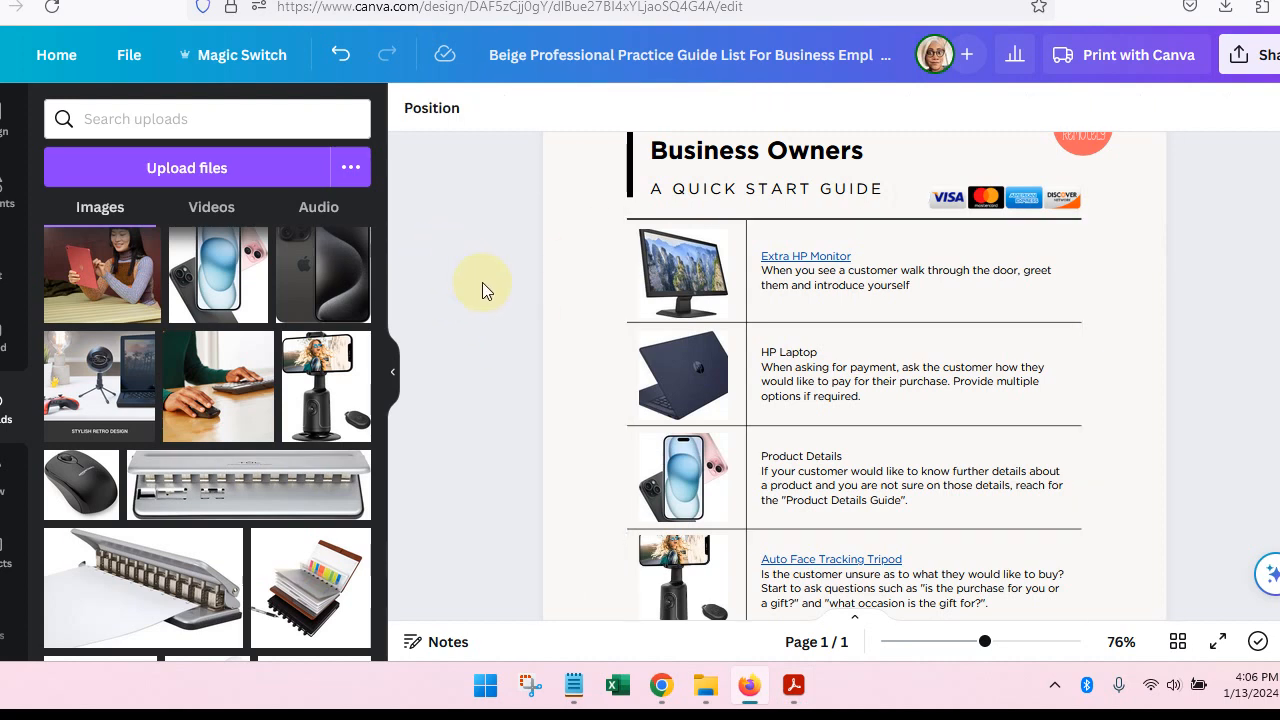